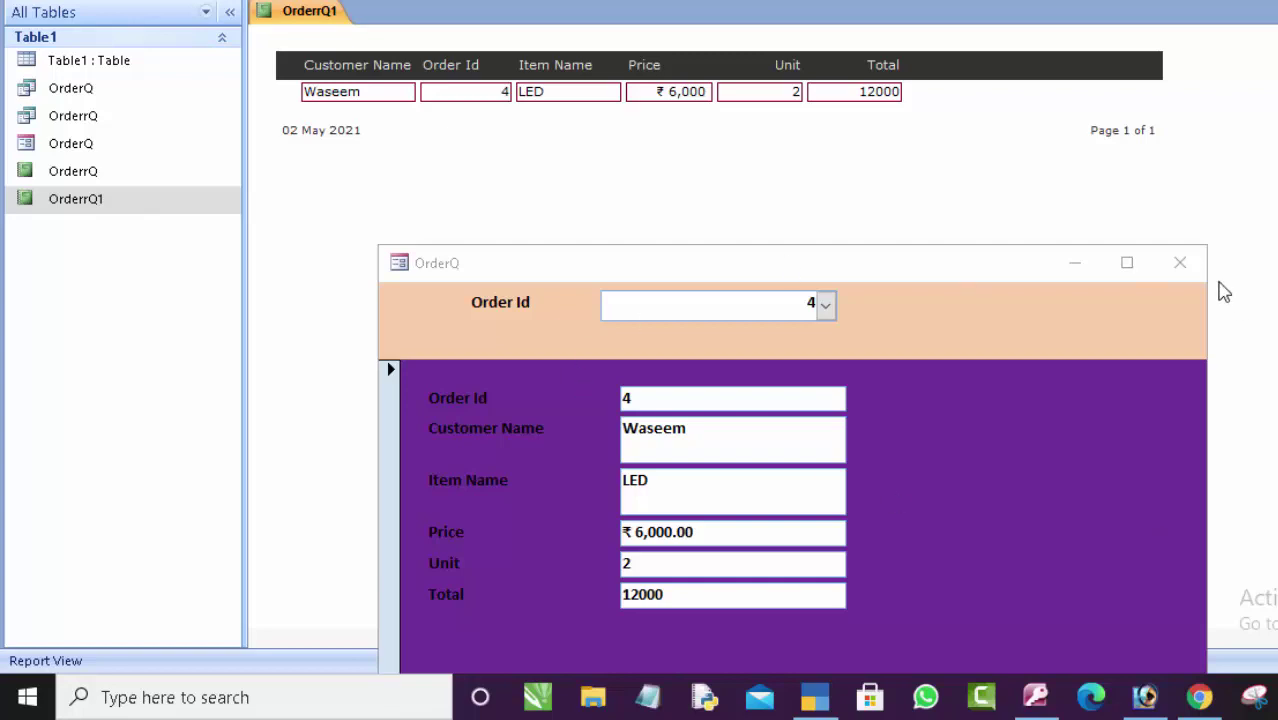
# Close the OrderQ form and open Table1 as a datasheet listing its four orders
pyautogui.click(1170, 272)
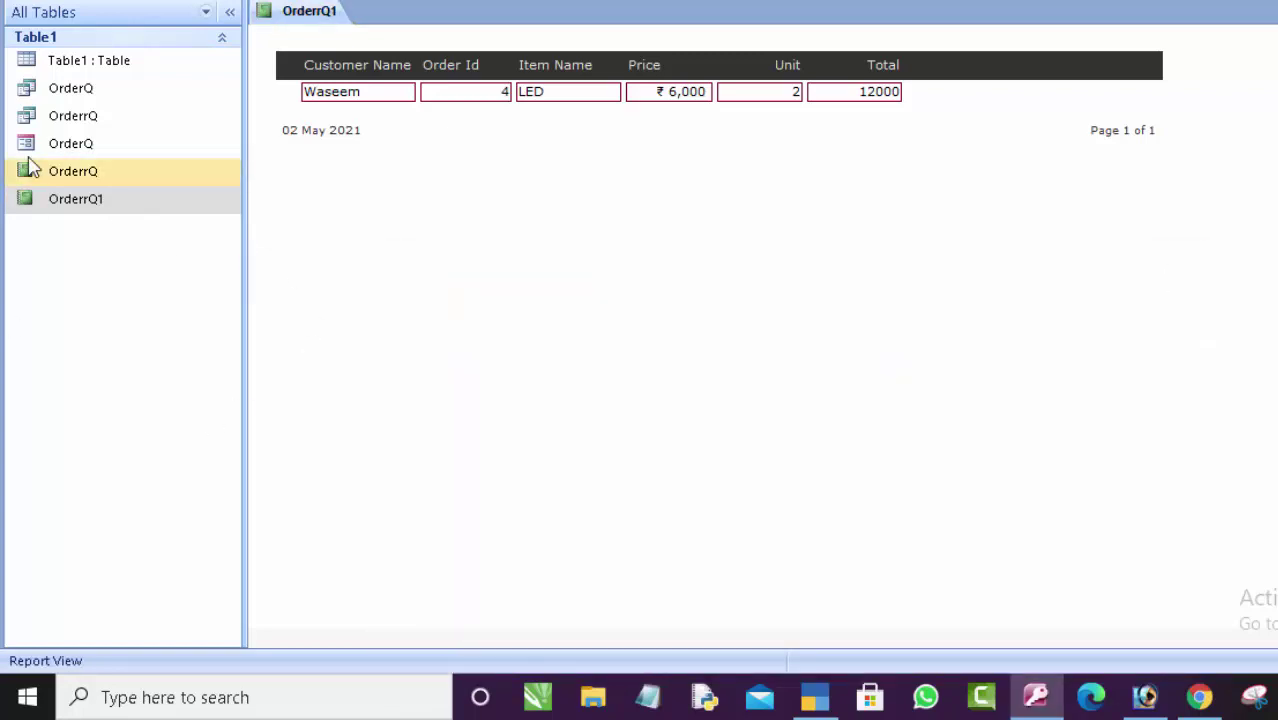
pyautogui.click(104, 64)
pyautogui.doubleClick(104, 64)
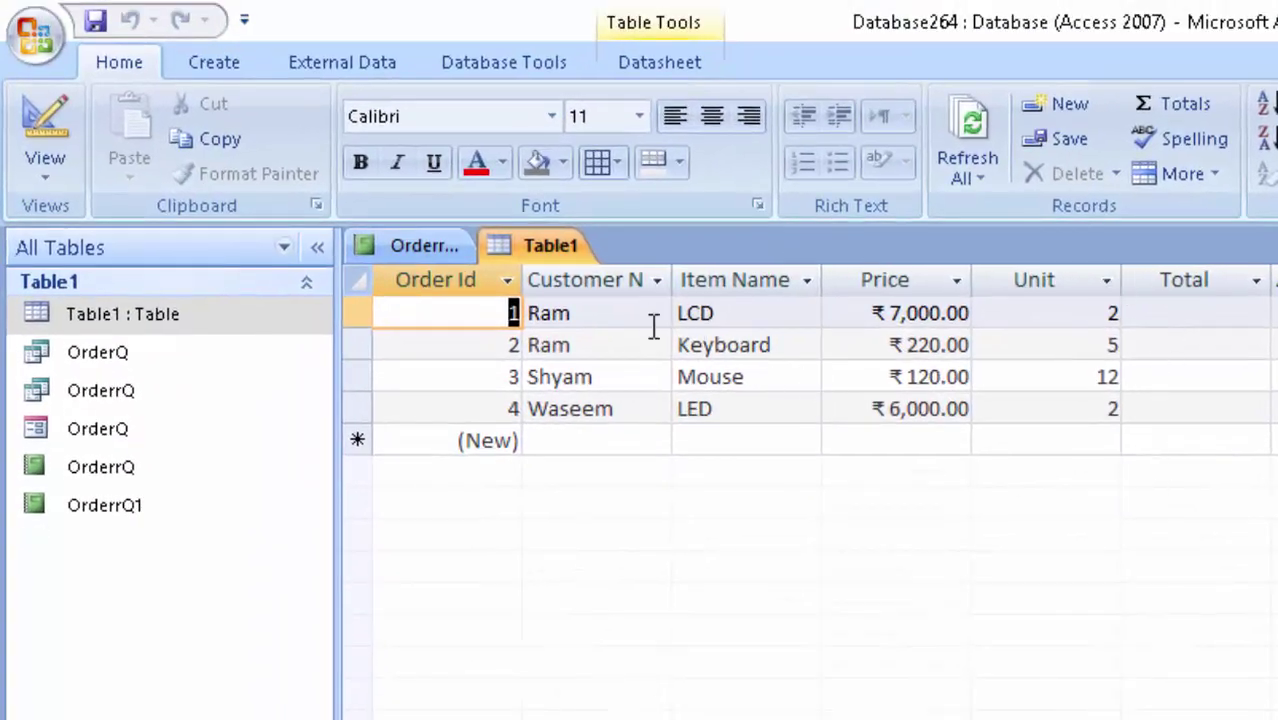
# Fit the Customer Name column, then check OrderQ's Total: [Price]*[Unit] in Design view and run it
pyautogui.doubleClick(680, 268)
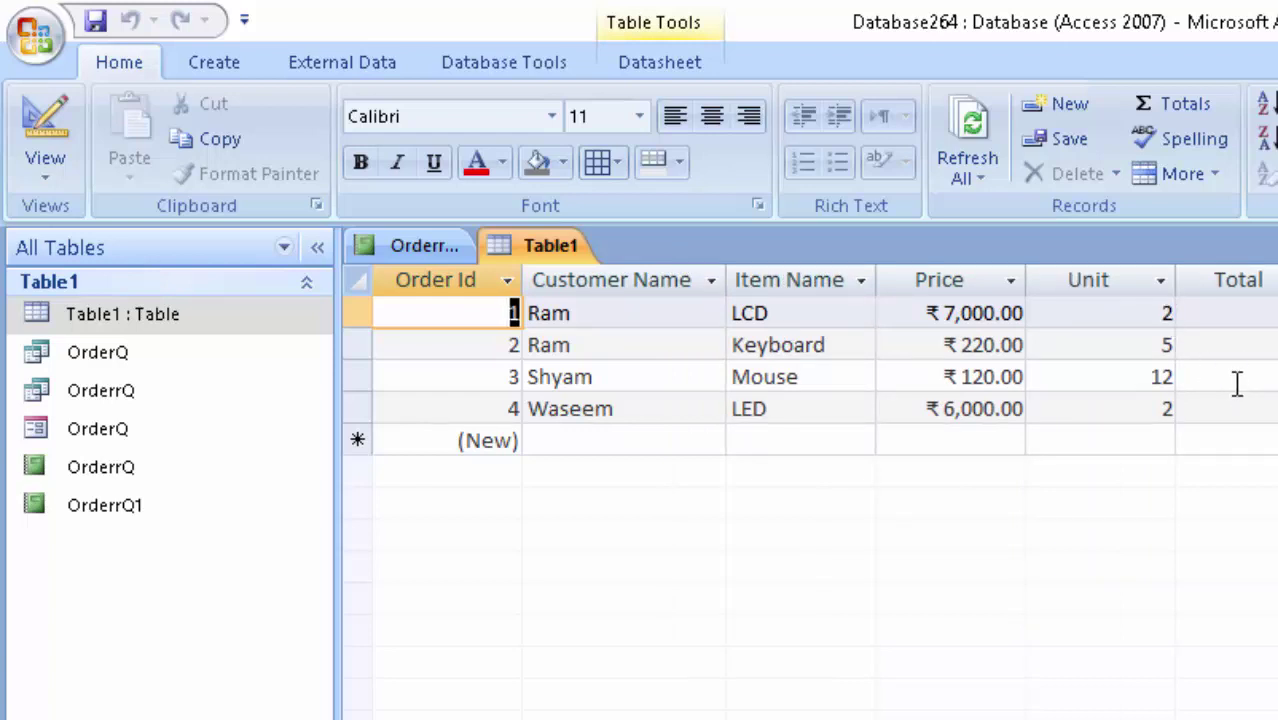
pyautogui.doubleClick(240, 356)
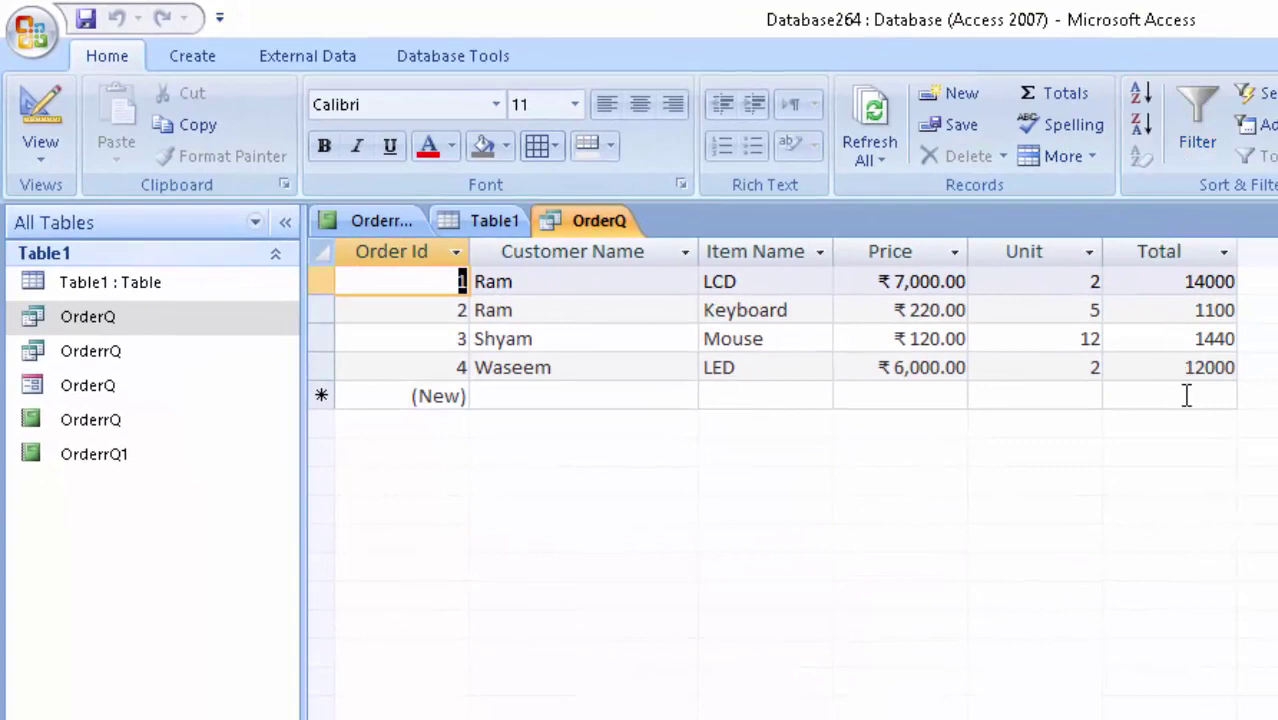
pyautogui.click(30, 160)
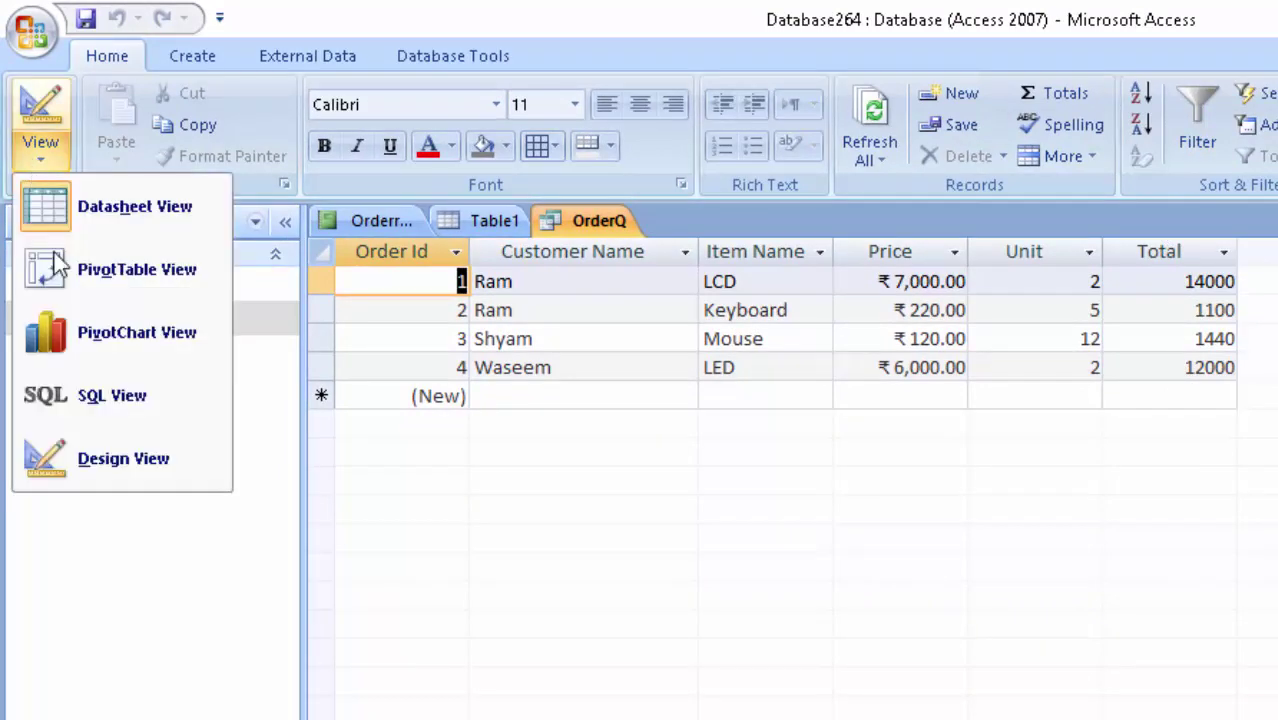
pyautogui.click(124, 460)
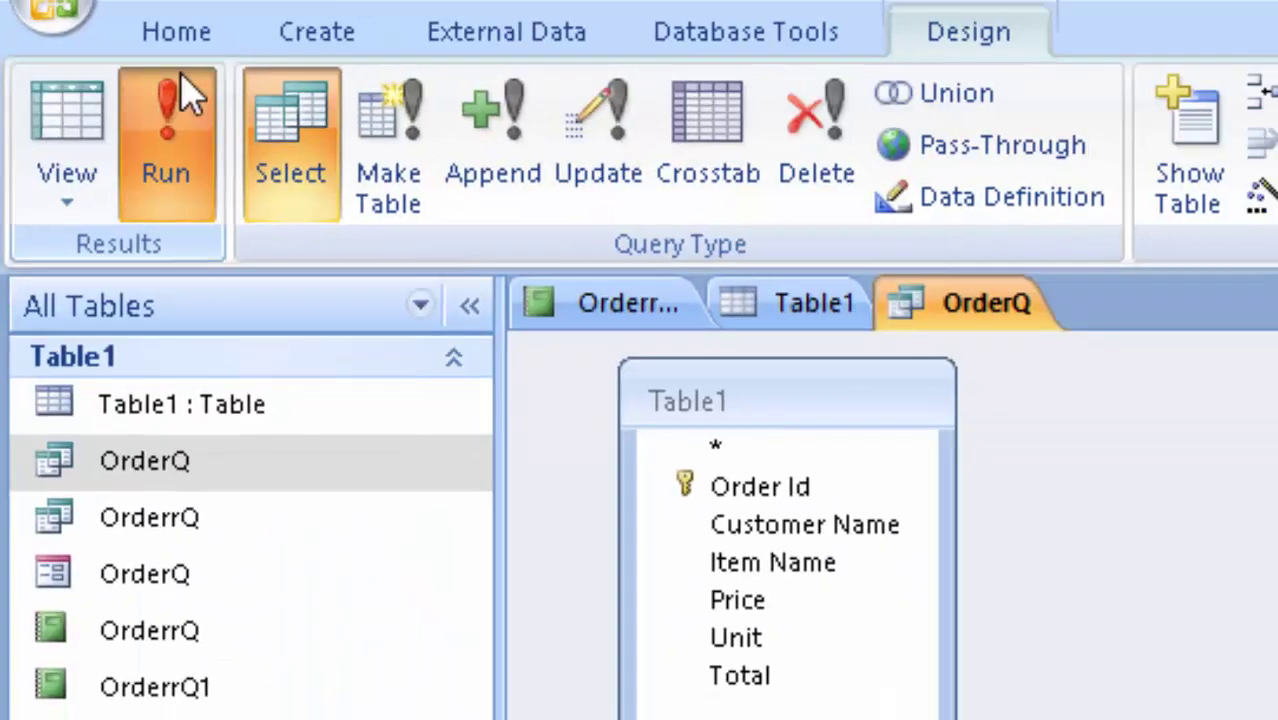
pyautogui.click(113, 100)
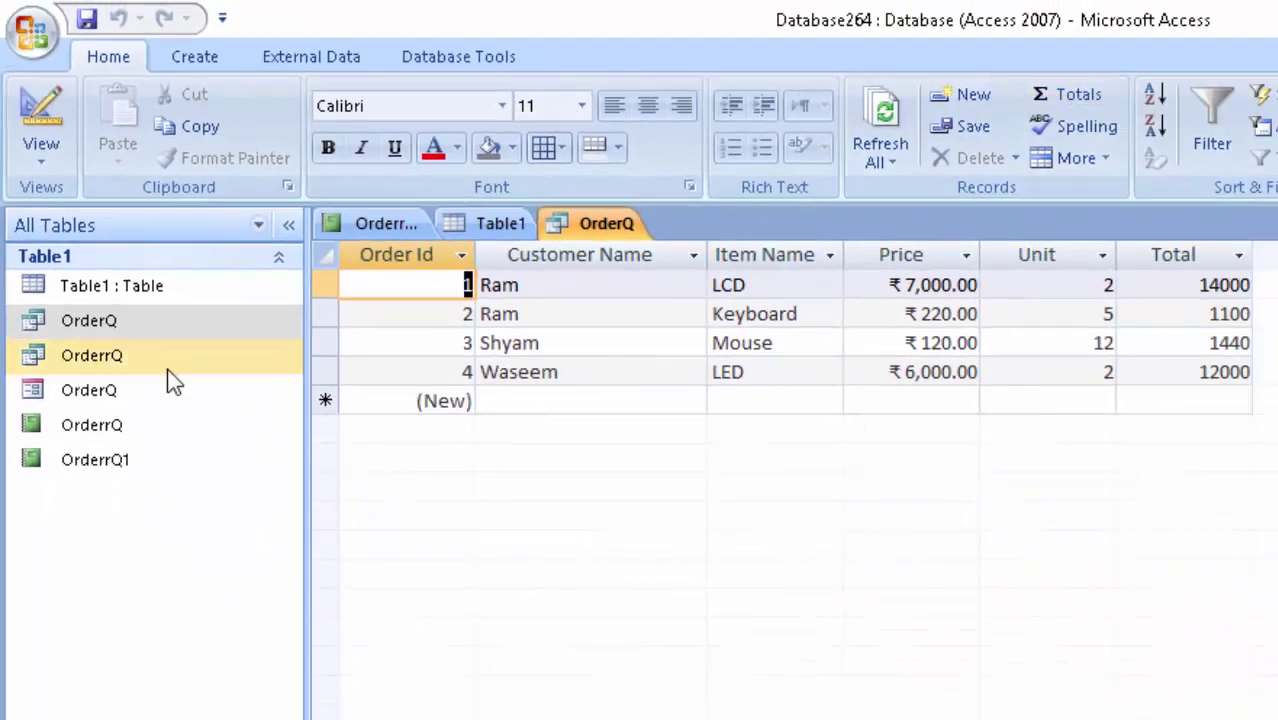
# Select order 3 in the OrderQ form, close the form, and open the OrderrQ1 report
pyautogui.doubleClick(163, 393)
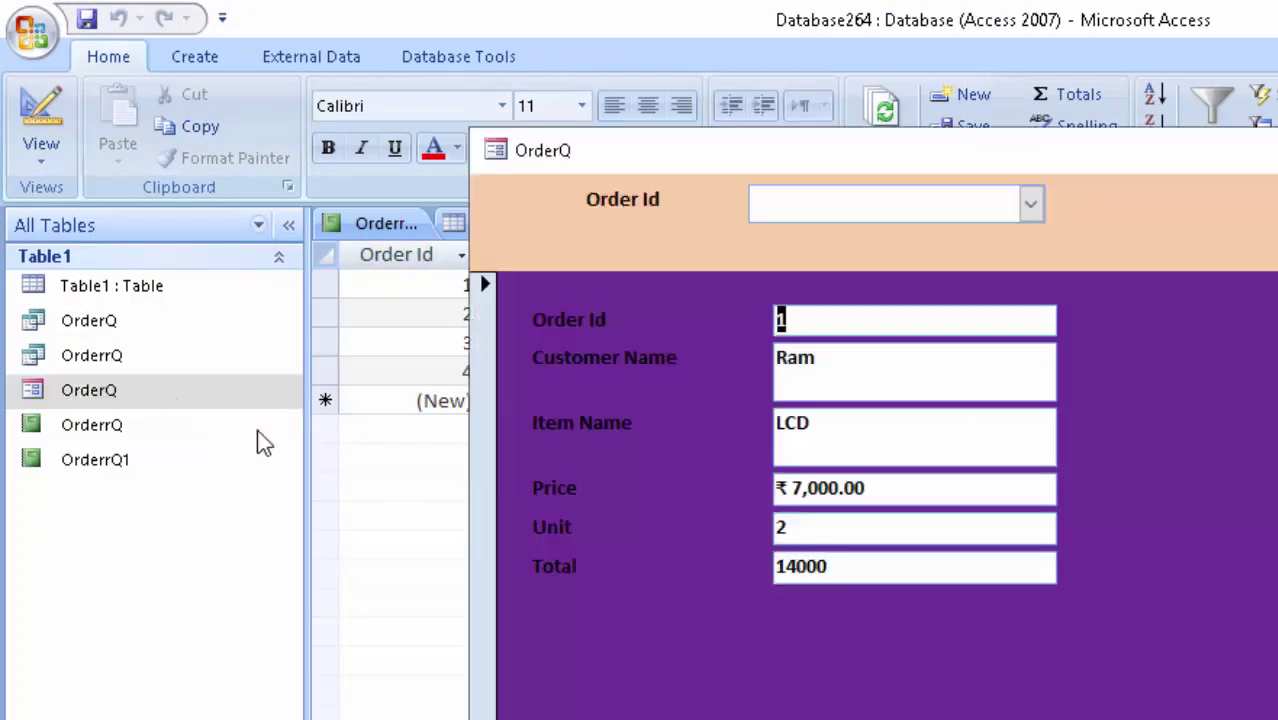
pyautogui.moveTo(797, 156); pyautogui.dragTo(644, 115)
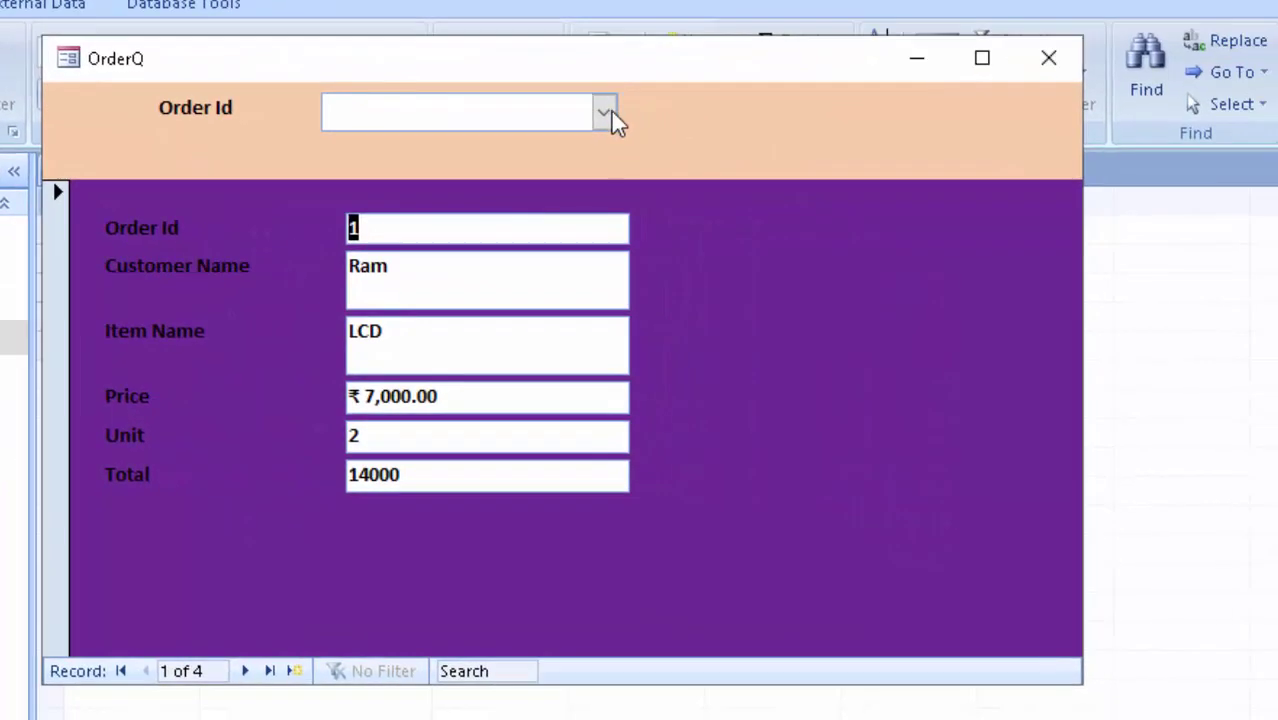
pyautogui.click(605, 112)
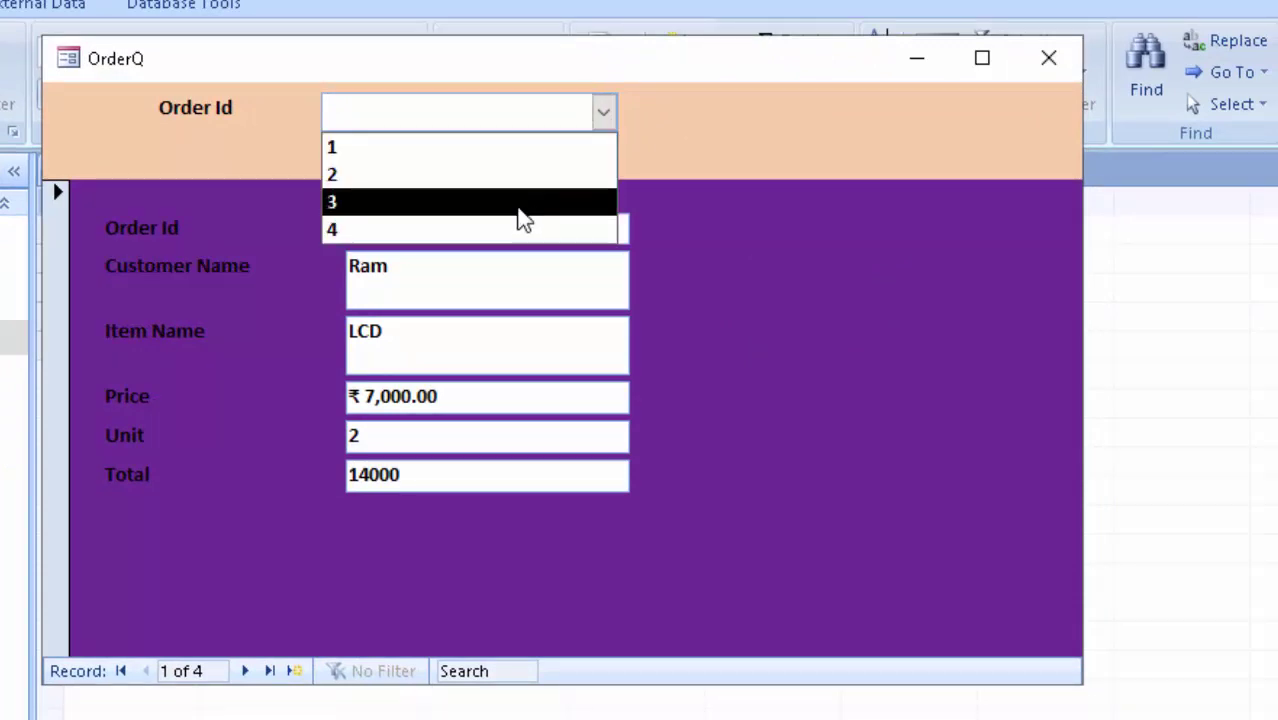
pyautogui.click(519, 208)
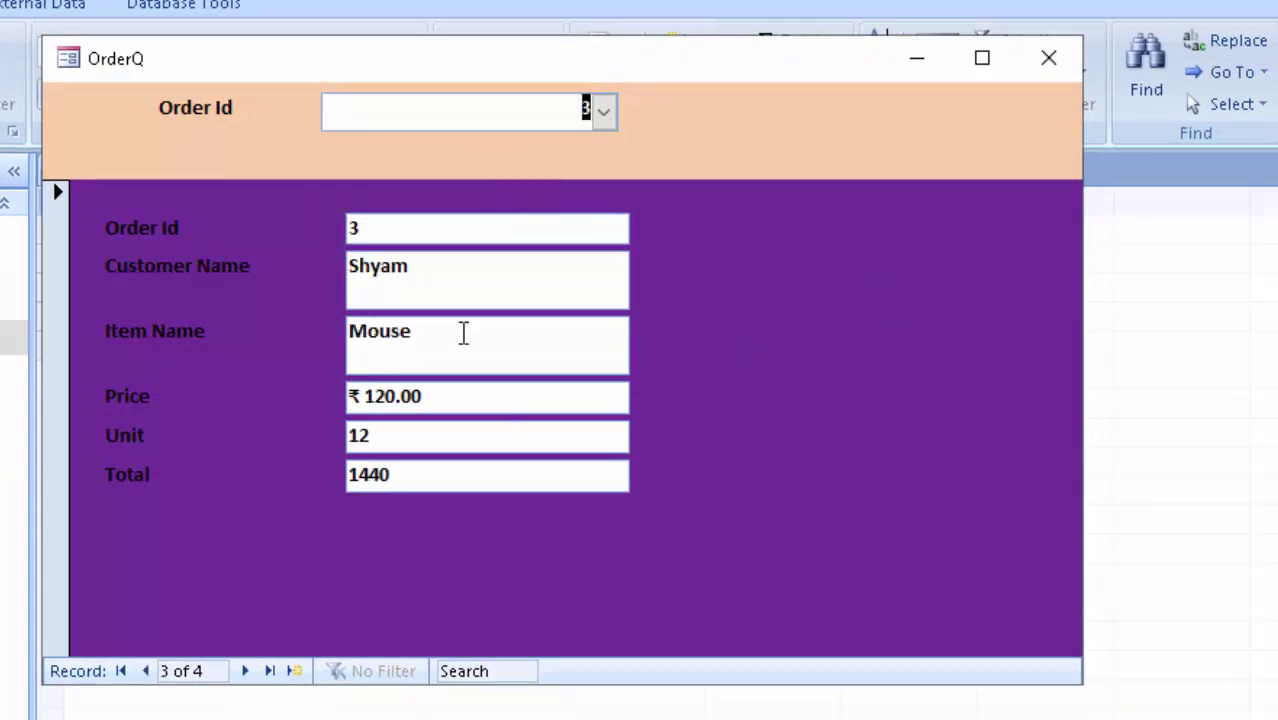
pyautogui.click(1048, 62)
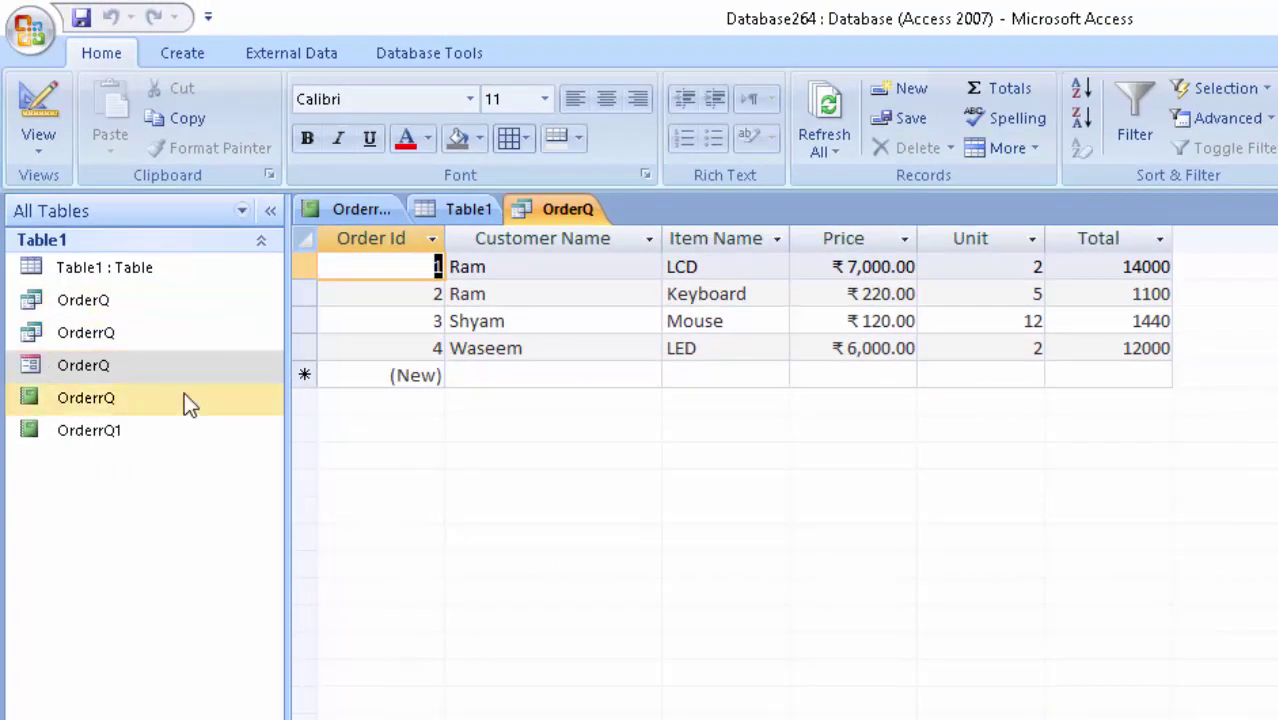
pyautogui.doubleClick(147, 437)
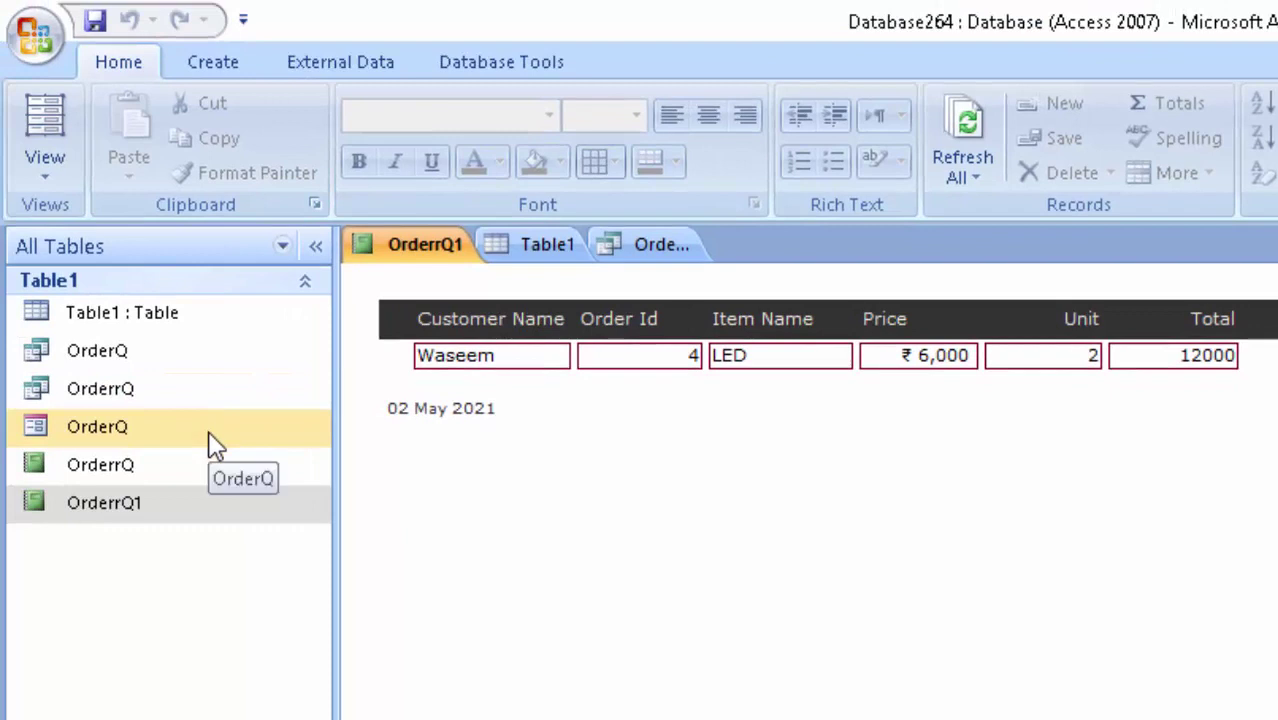
# Choose order 3 in the reopened OrderQ form and refresh the report to show it
pyautogui.doubleClick(210, 438)
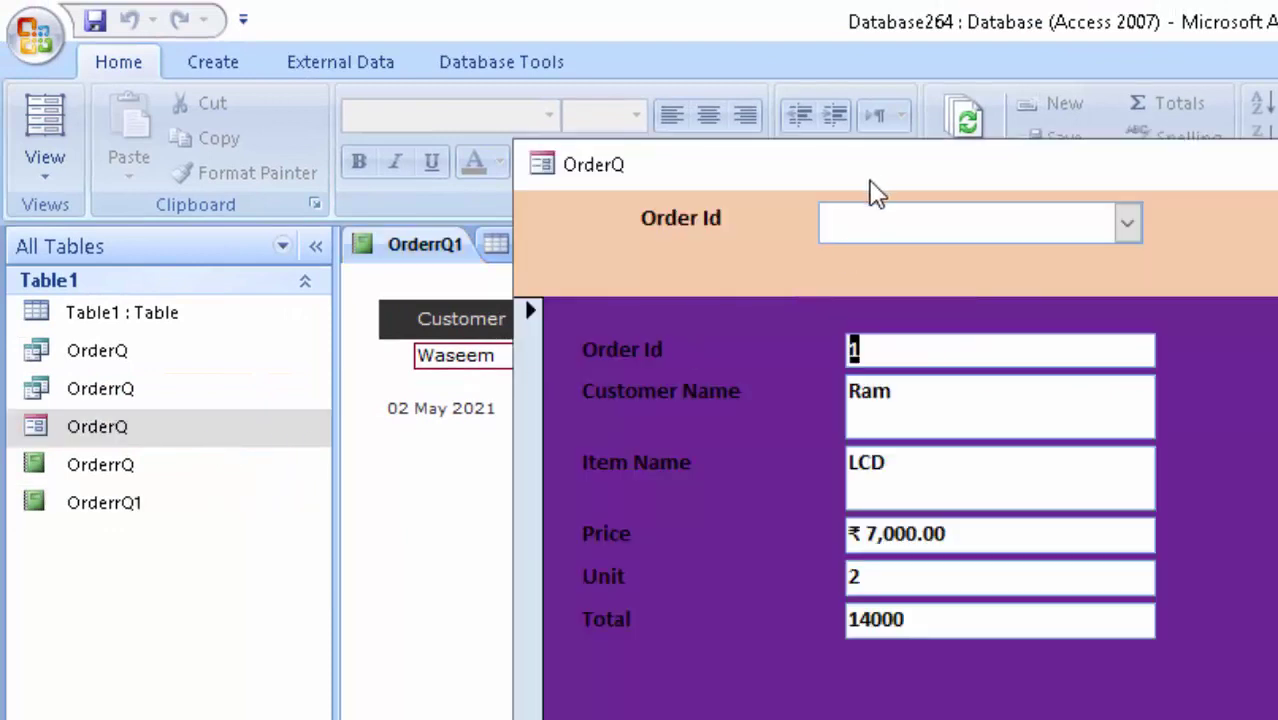
pyautogui.click(1130, 225)
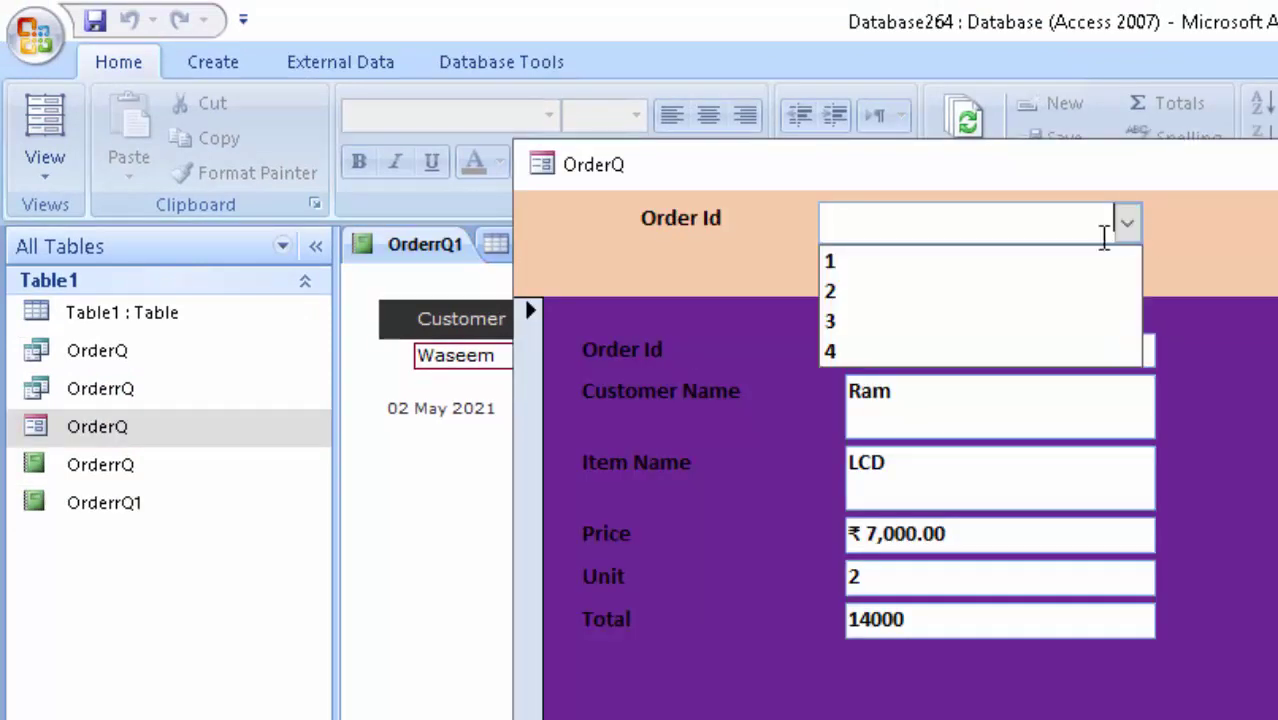
pyautogui.click(1012, 325)
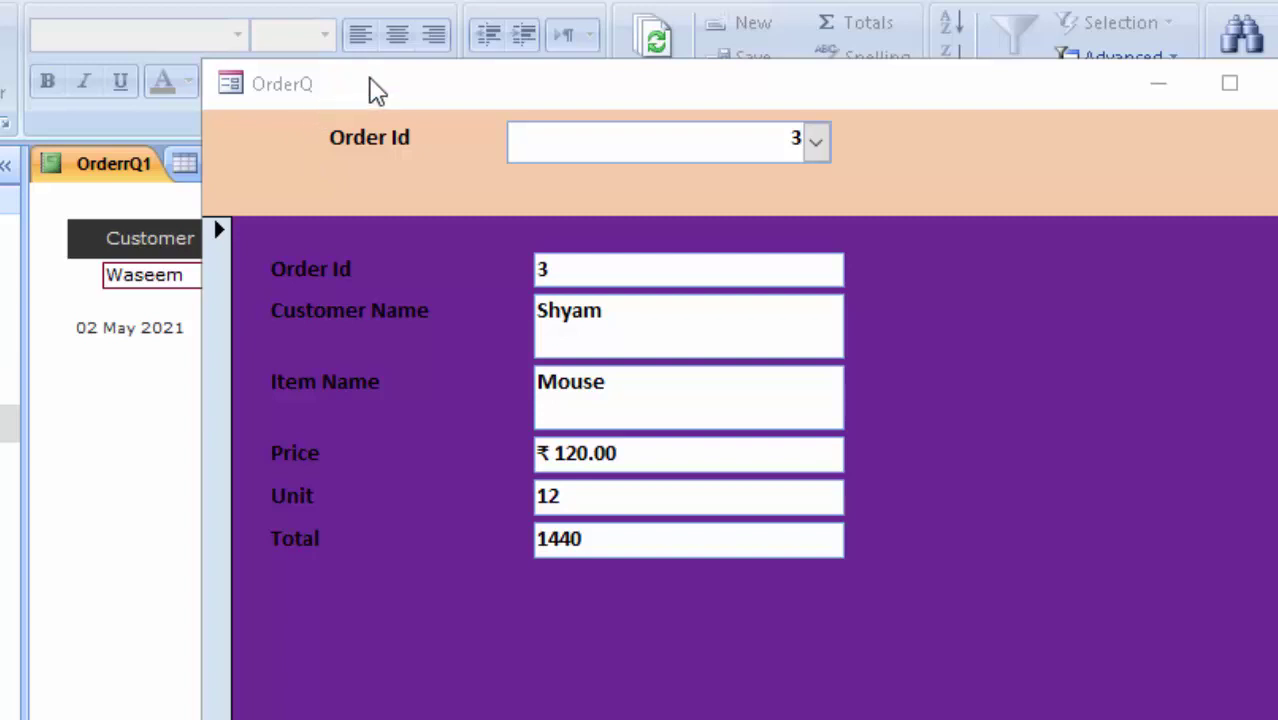
pyautogui.moveTo(464, 96); pyautogui.dragTo(397, 420)
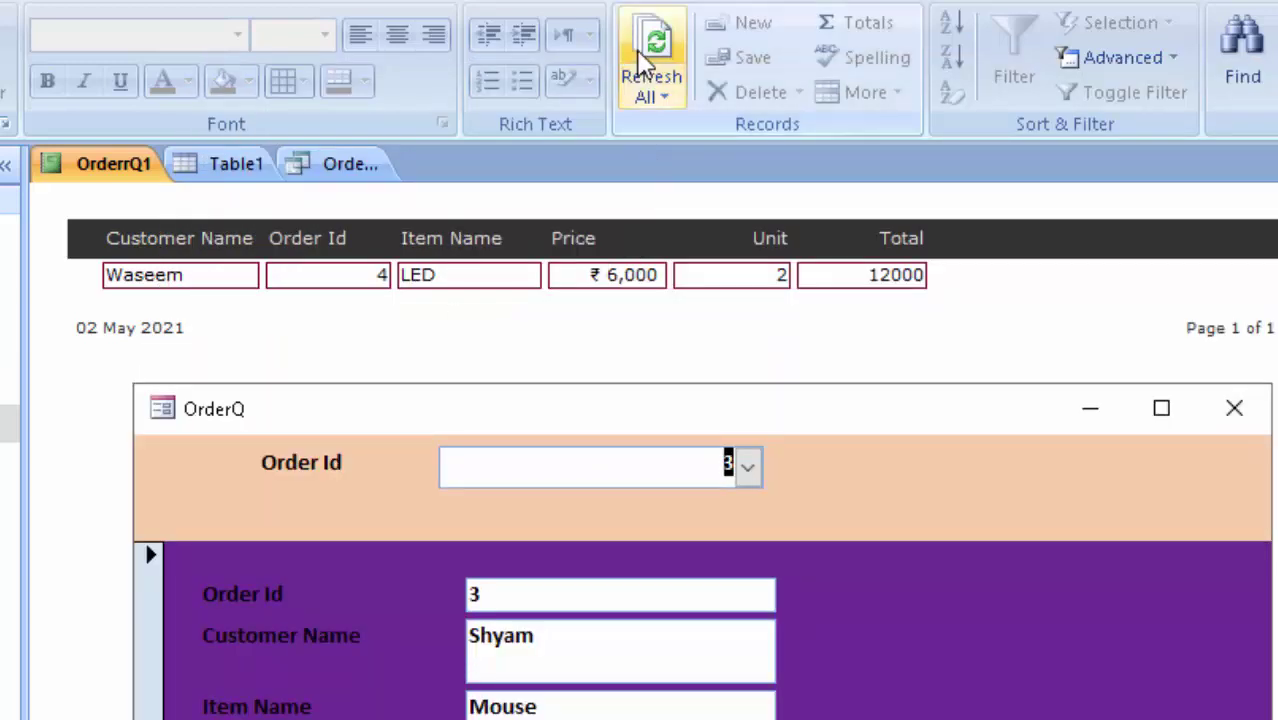
pyautogui.click(638, 43)
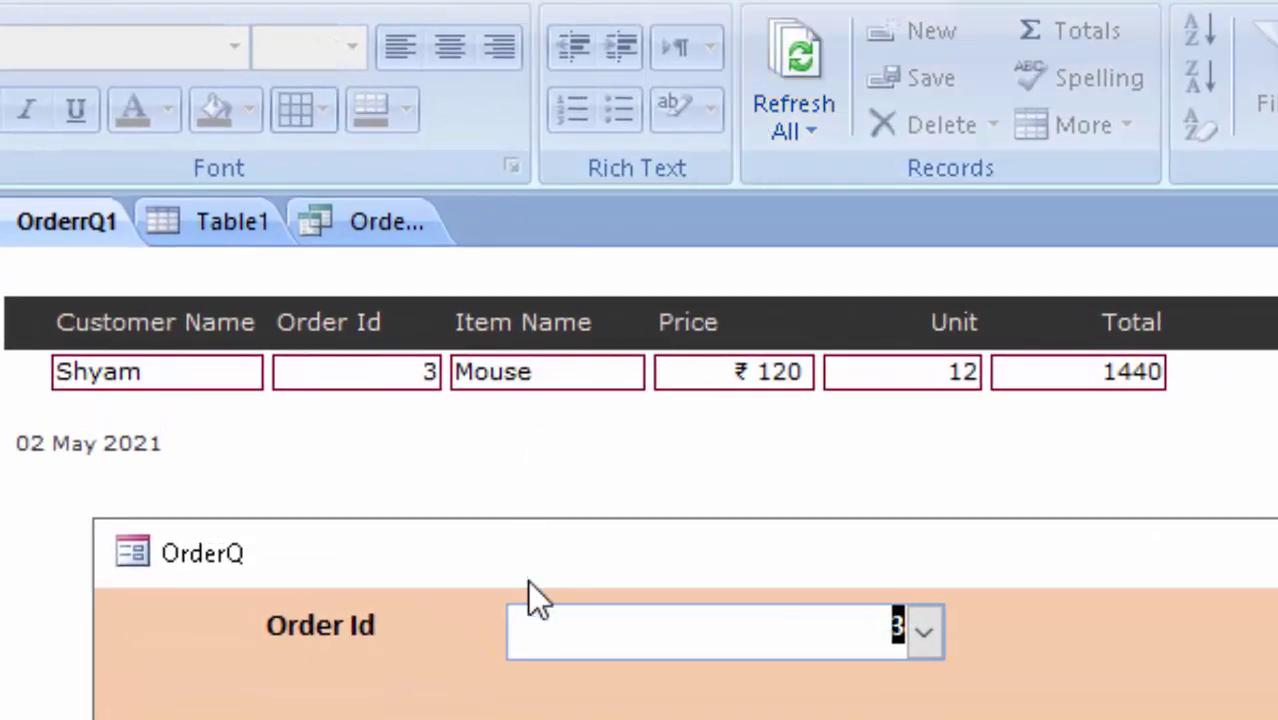
# Switch the form to order 1, refresh the report, and close the OrderQ form
pyautogui.click(822, 632)
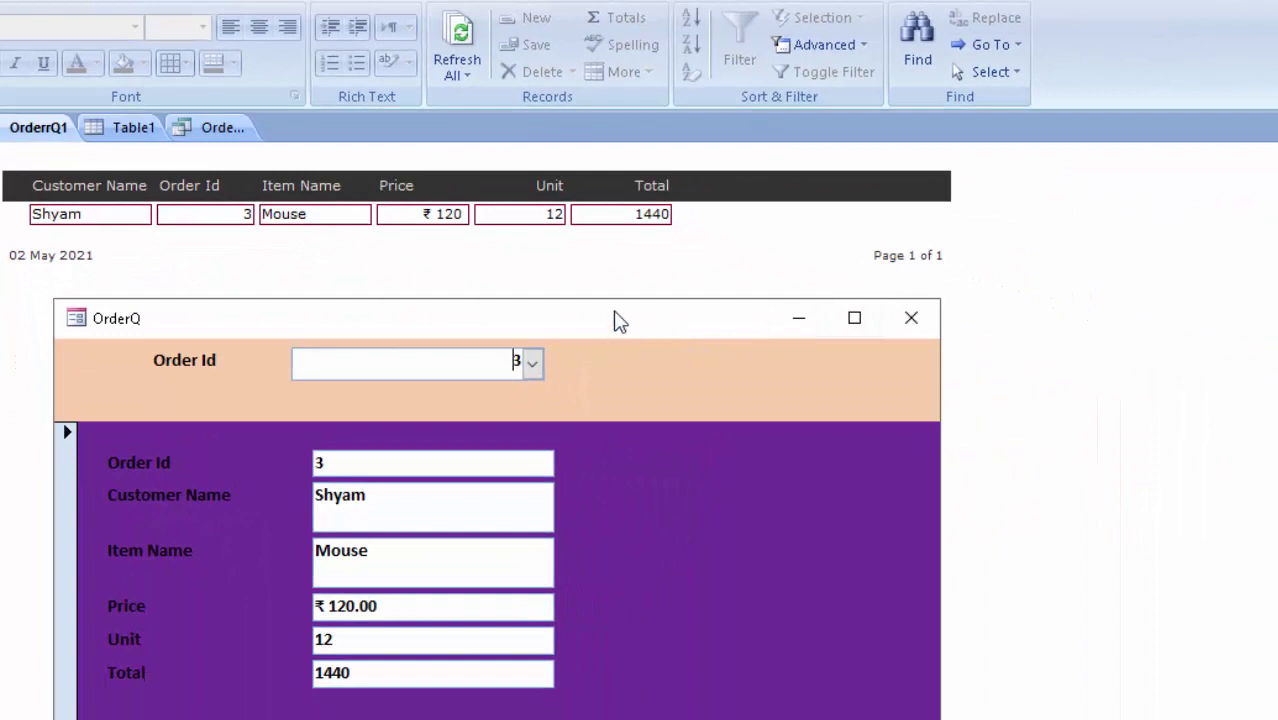
pyautogui.moveTo(615, 318); pyautogui.dragTo(627, 286)
pyautogui.click(545, 331)
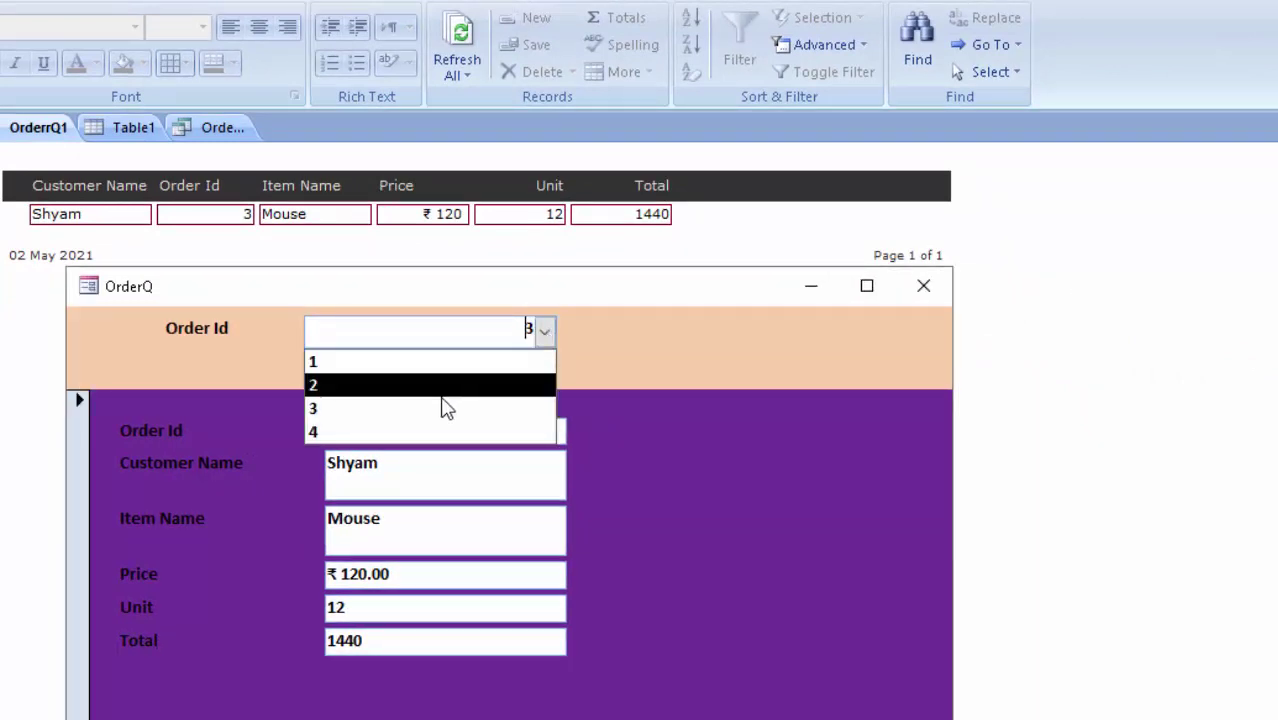
pyautogui.click(402, 362)
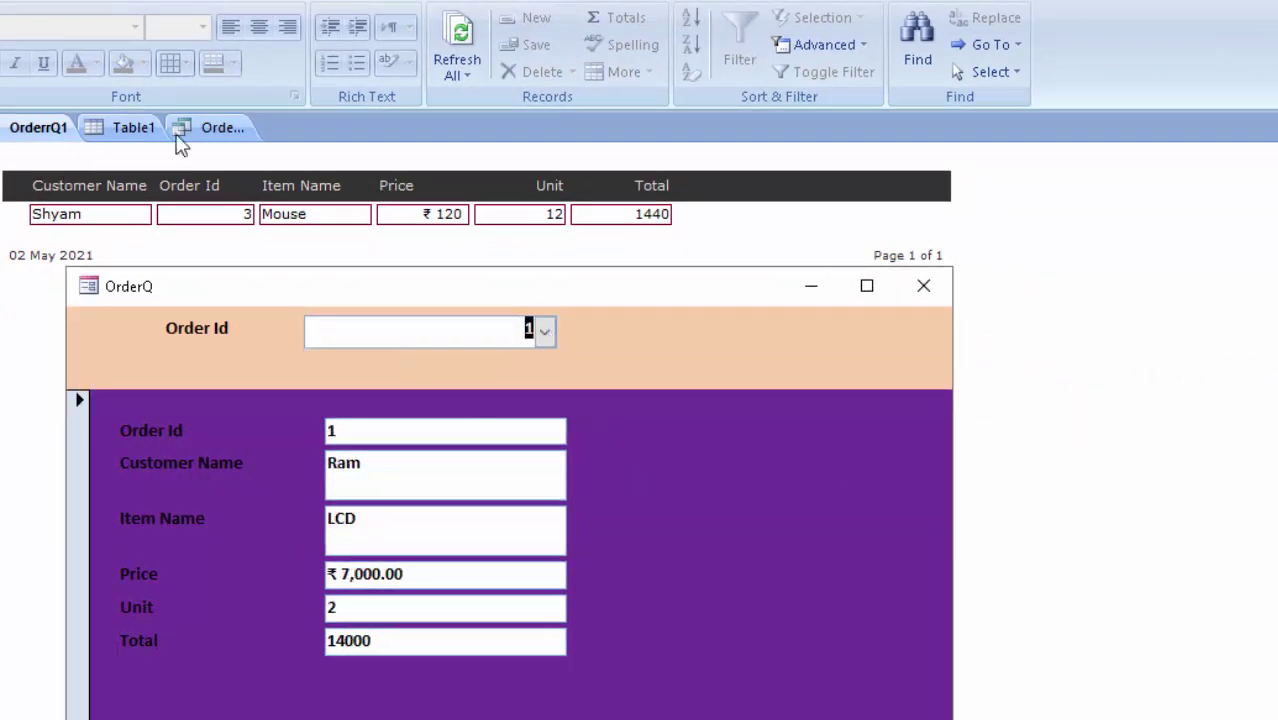
pyautogui.click(452, 45)
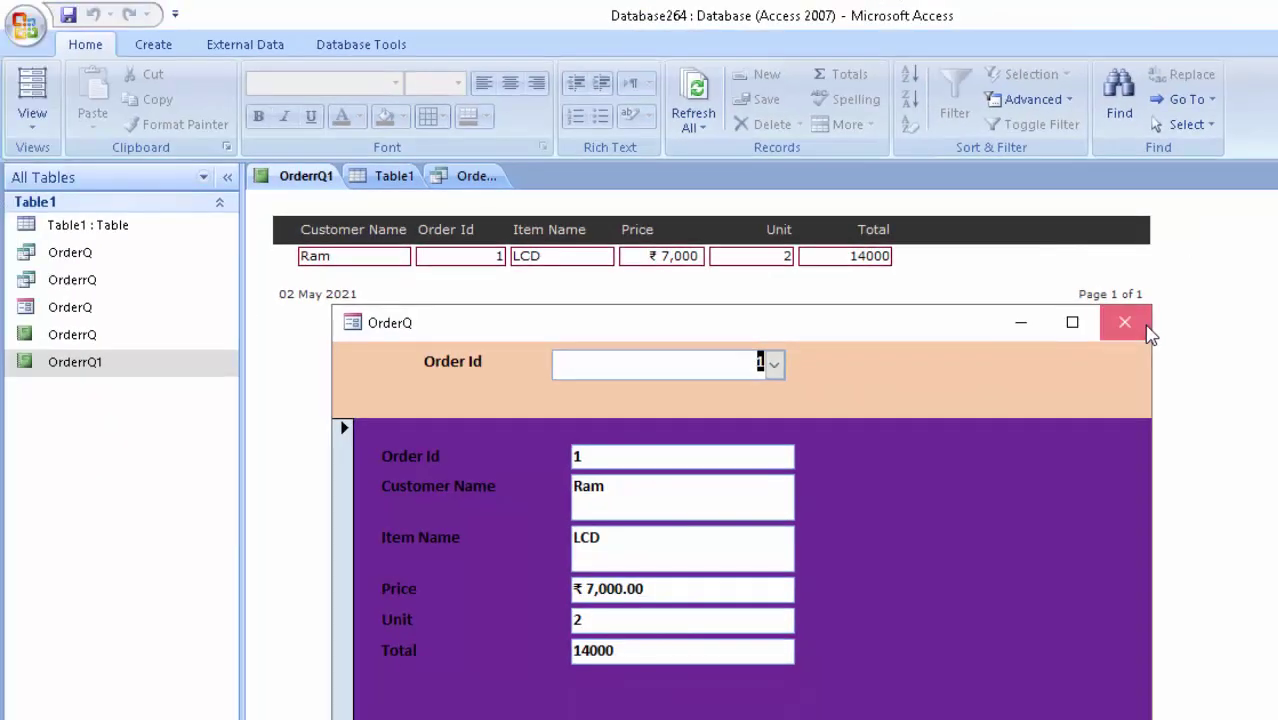
pyautogui.click(1165, 338)
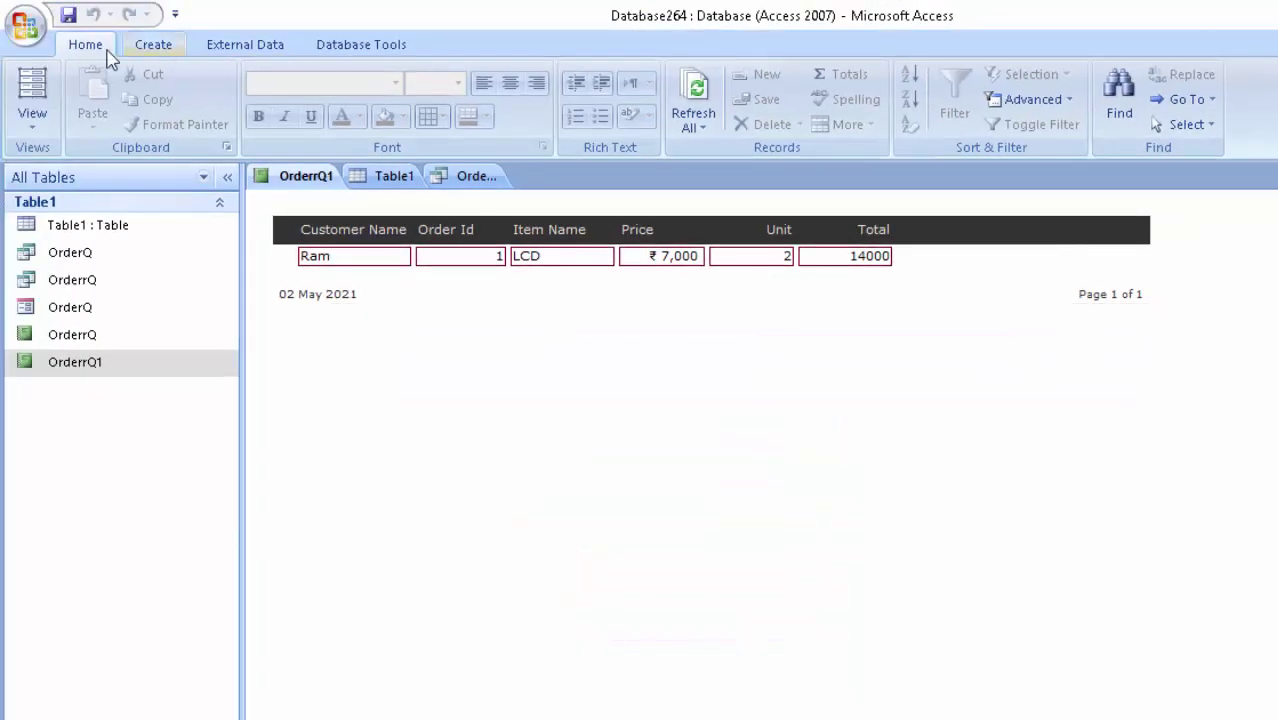
# Create a new blank database Database265, discarding Table1's layout changes
pyautogui.click(25, 30)
pyautogui.click(62, 77)
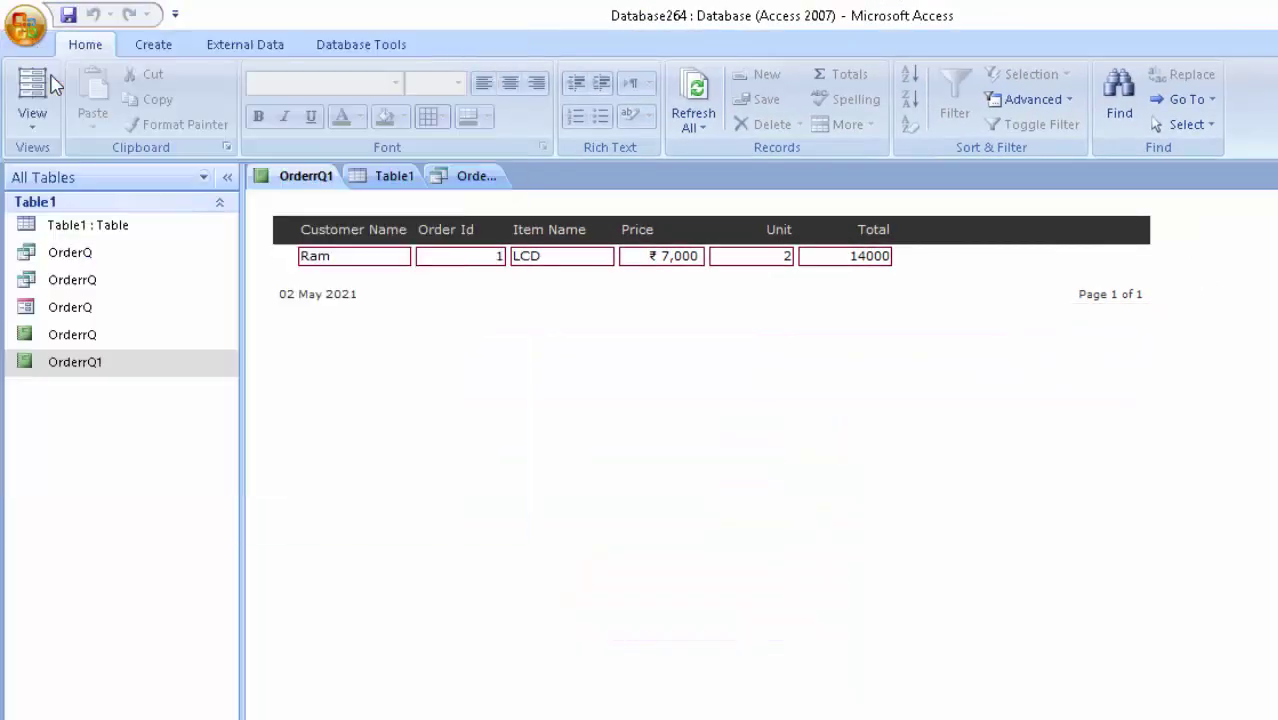
pyautogui.click(770, 486)
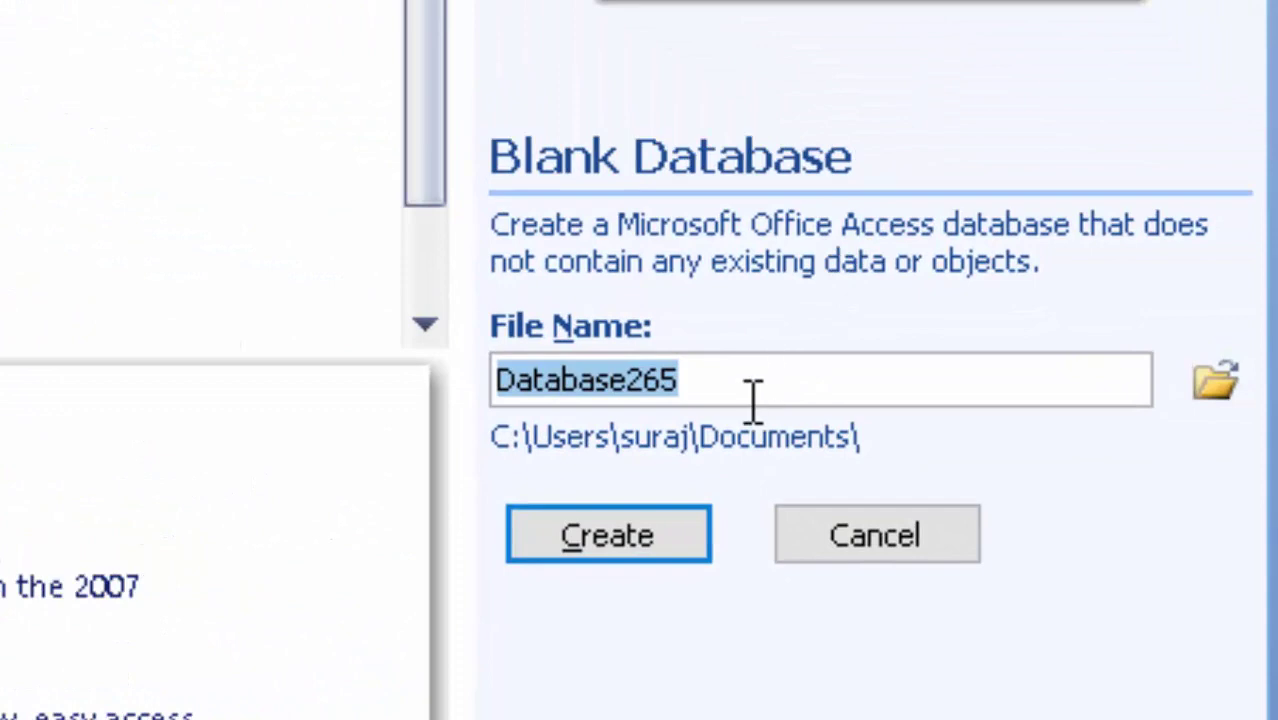
pyautogui.click(756, 386)
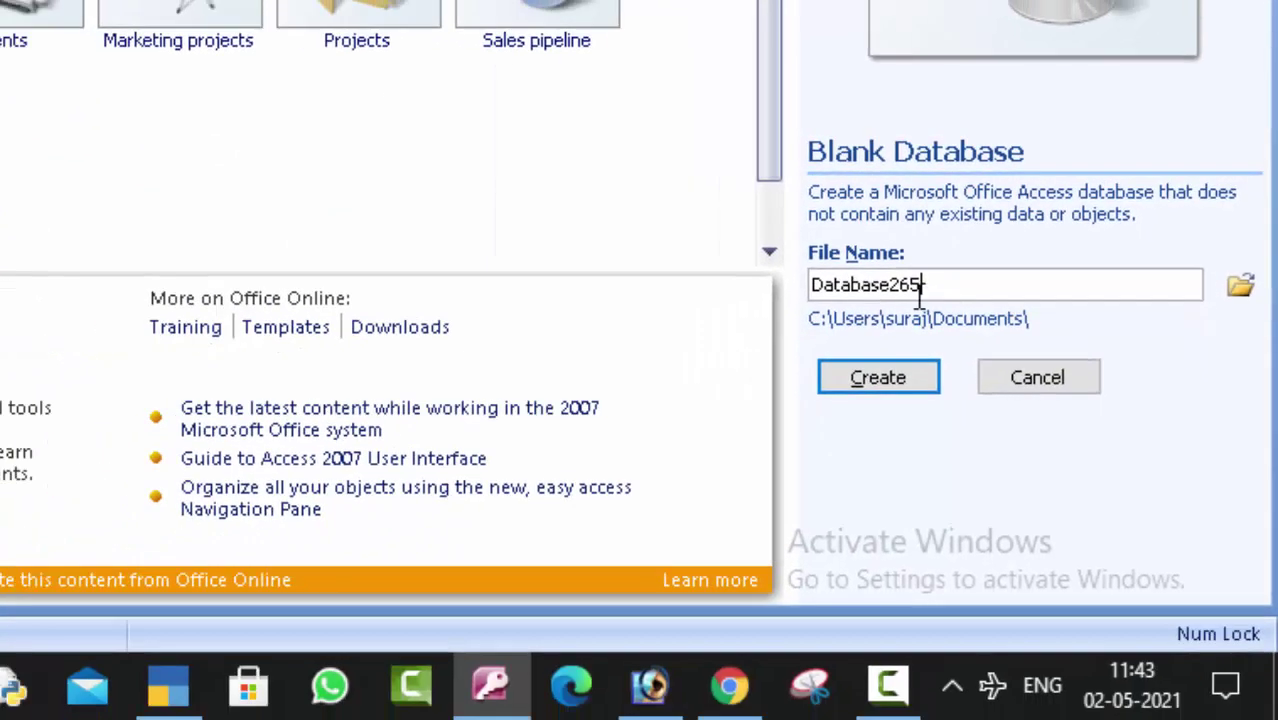
pyautogui.click(866, 383)
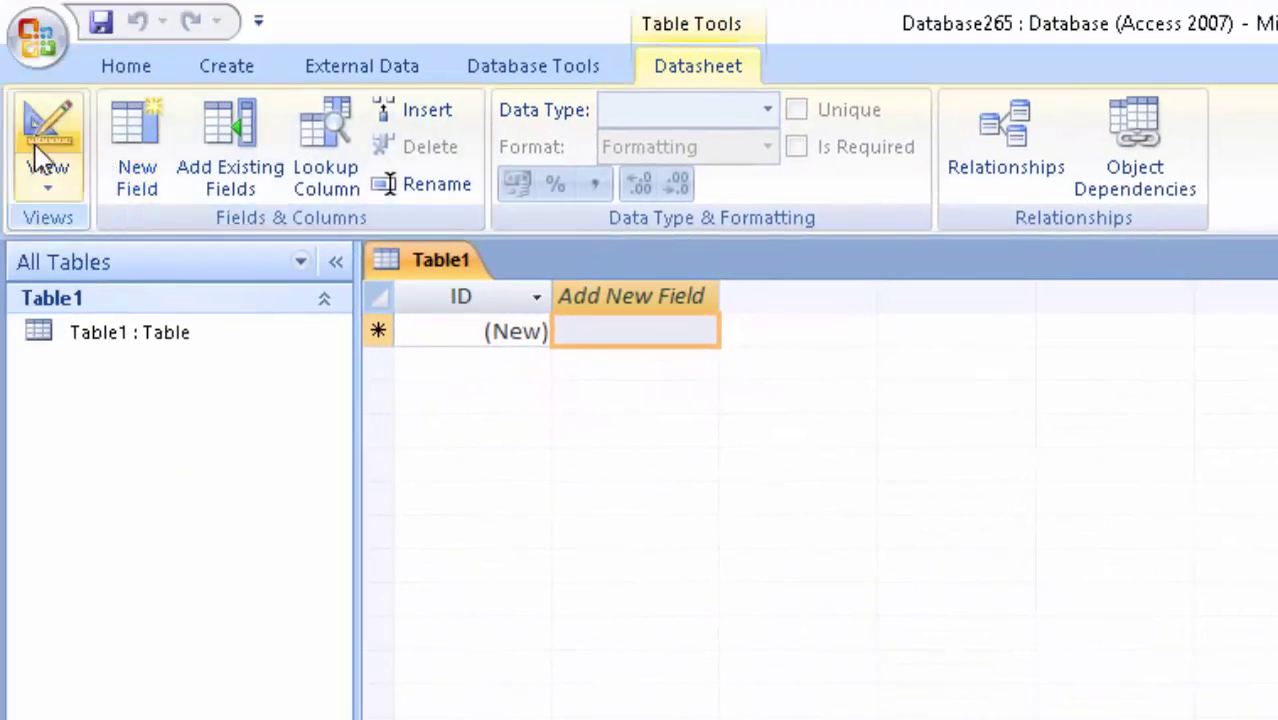
# In Design view, rename ID to Order Id and add an Item Name field
pyautogui.click(33, 121)
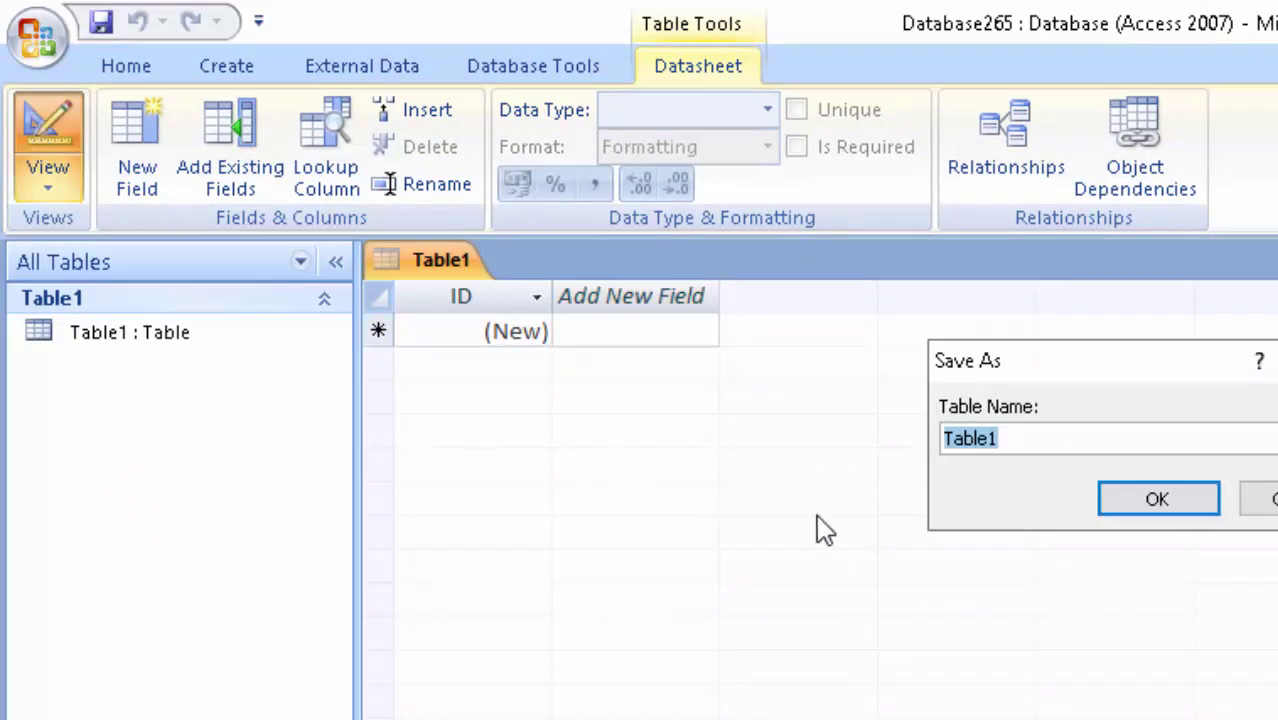
pyautogui.press('Return')
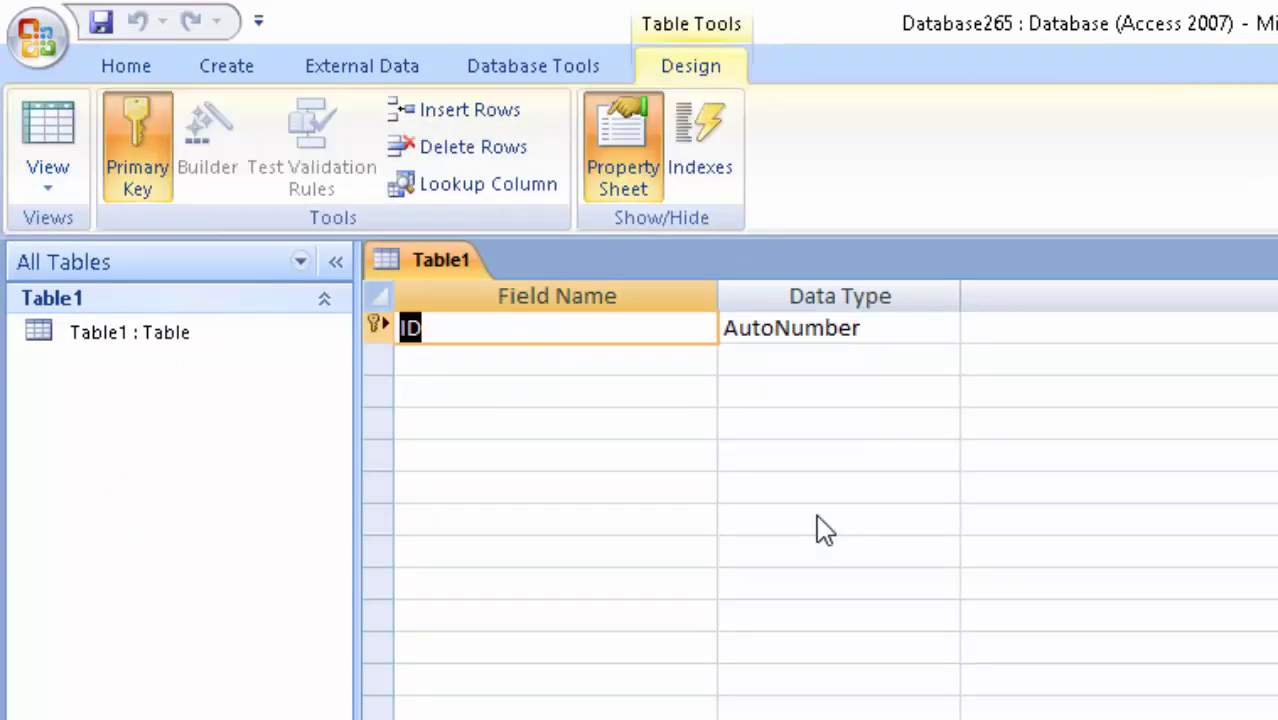
pyautogui.press('BackSpace')
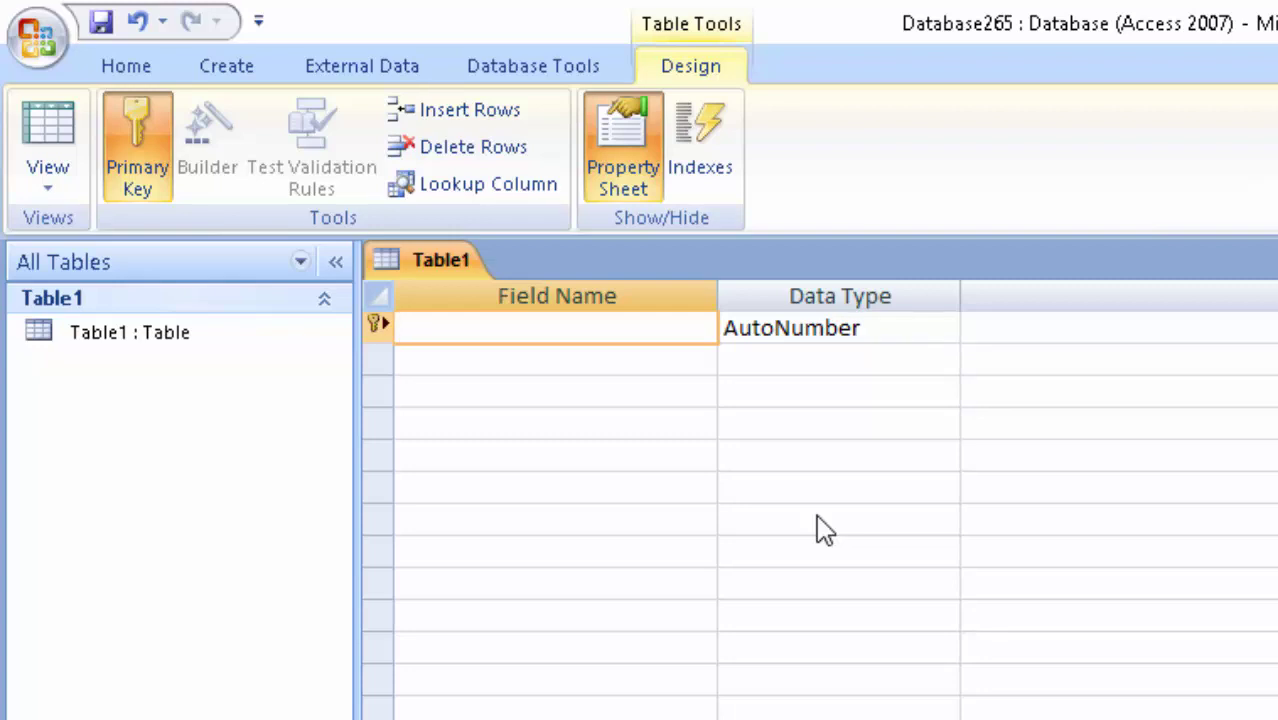
pyautogui.write('Ors')
pyautogui.write('der I')
pyautogui.write('d')
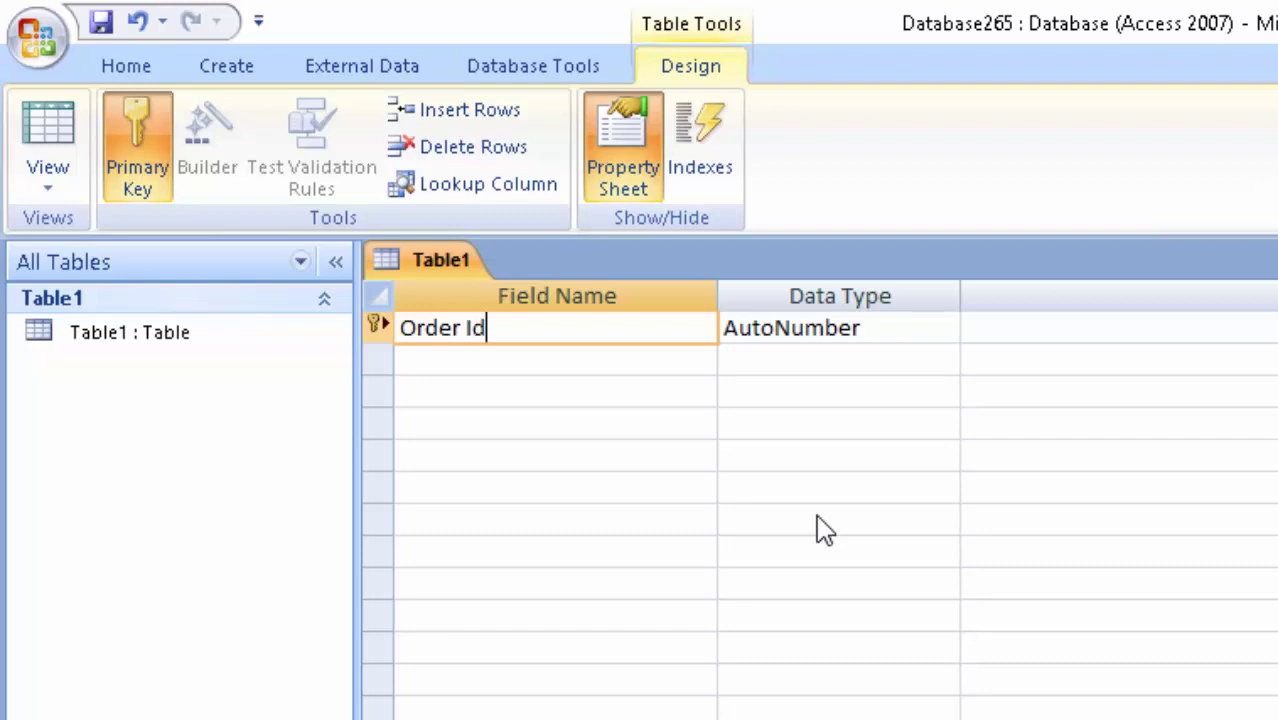
pyautogui.click(502, 348)
pyautogui.write('It')
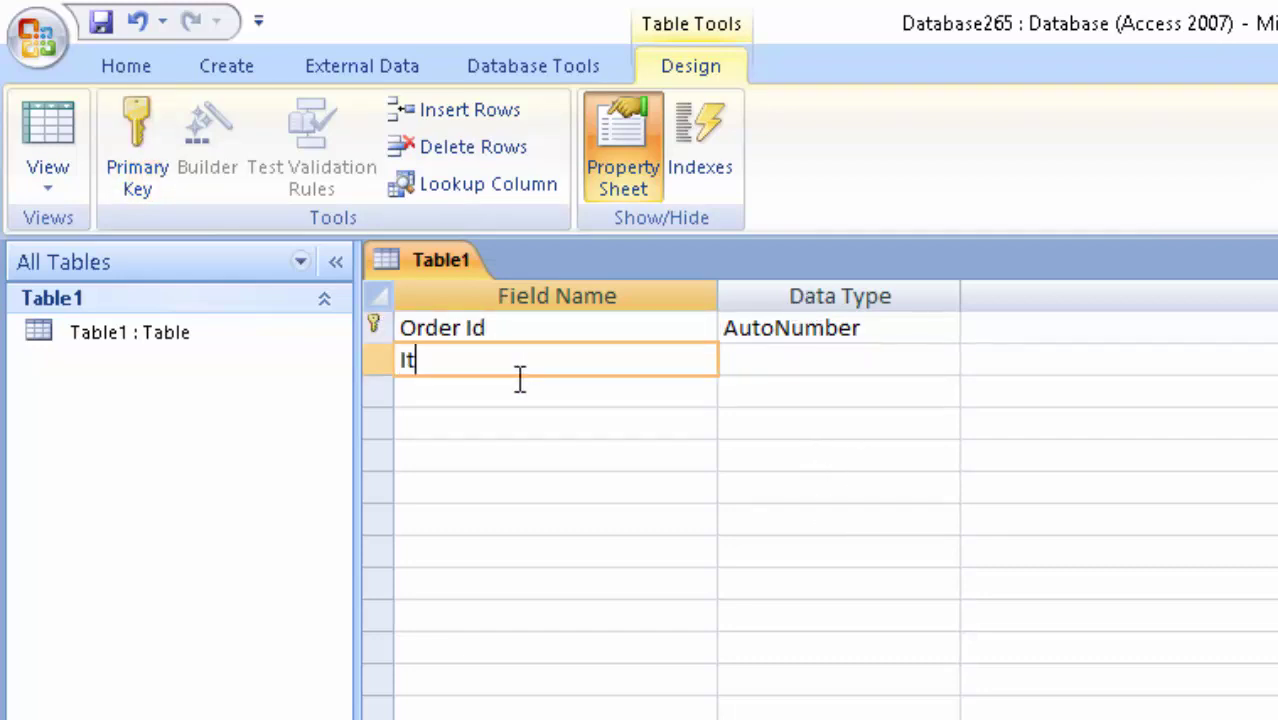
pyautogui.write('em Na')
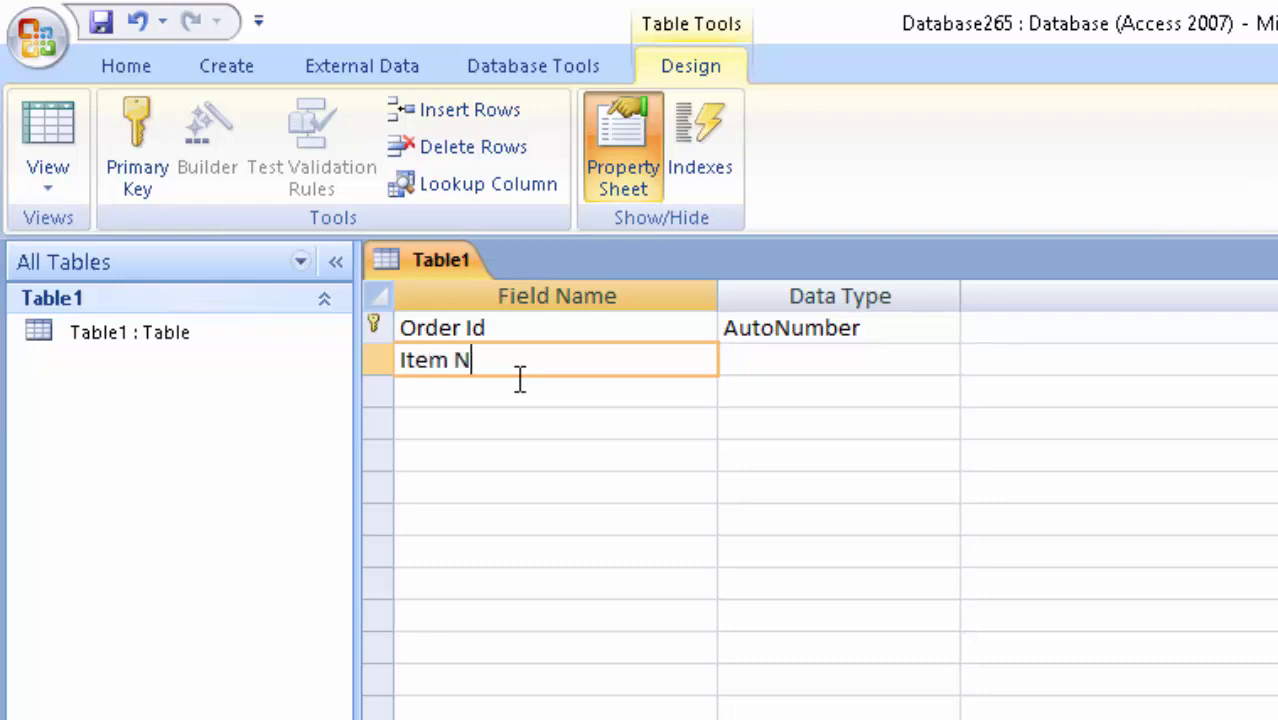
pyautogui.write('me')
pyautogui.press('Tab')
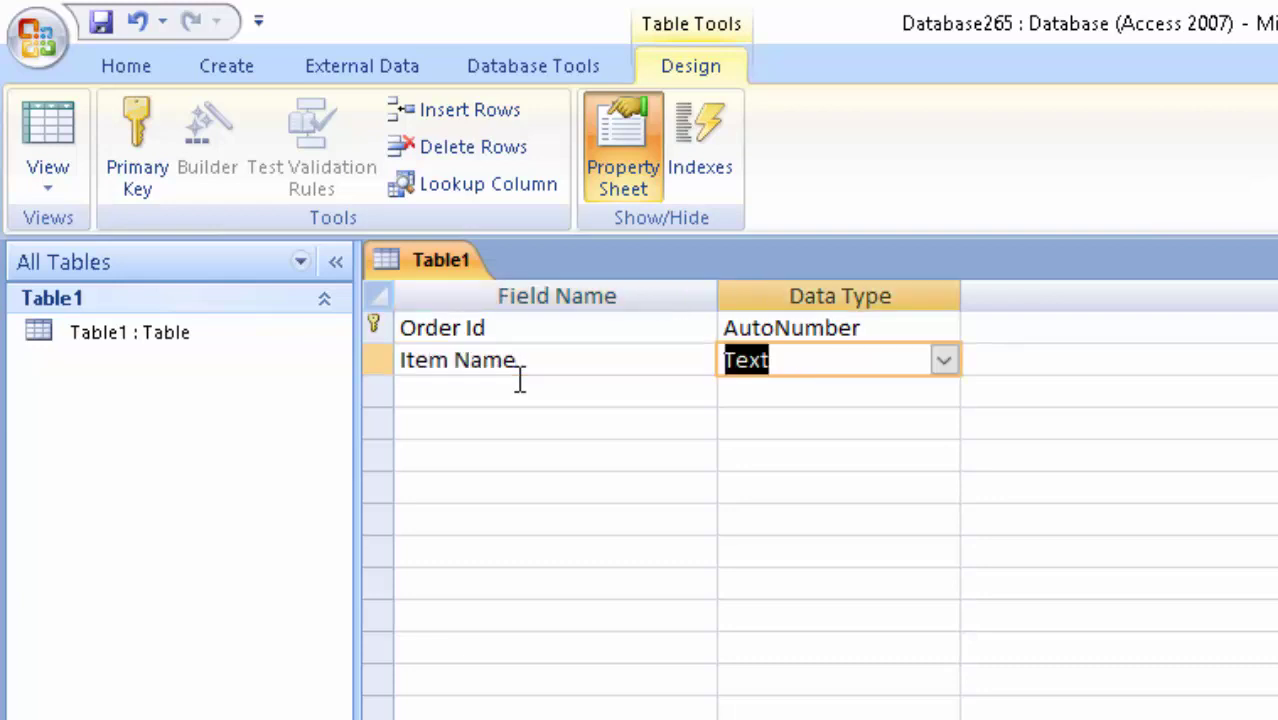
# Add a Price field with a Text data type
pyautogui.click(520, 380)
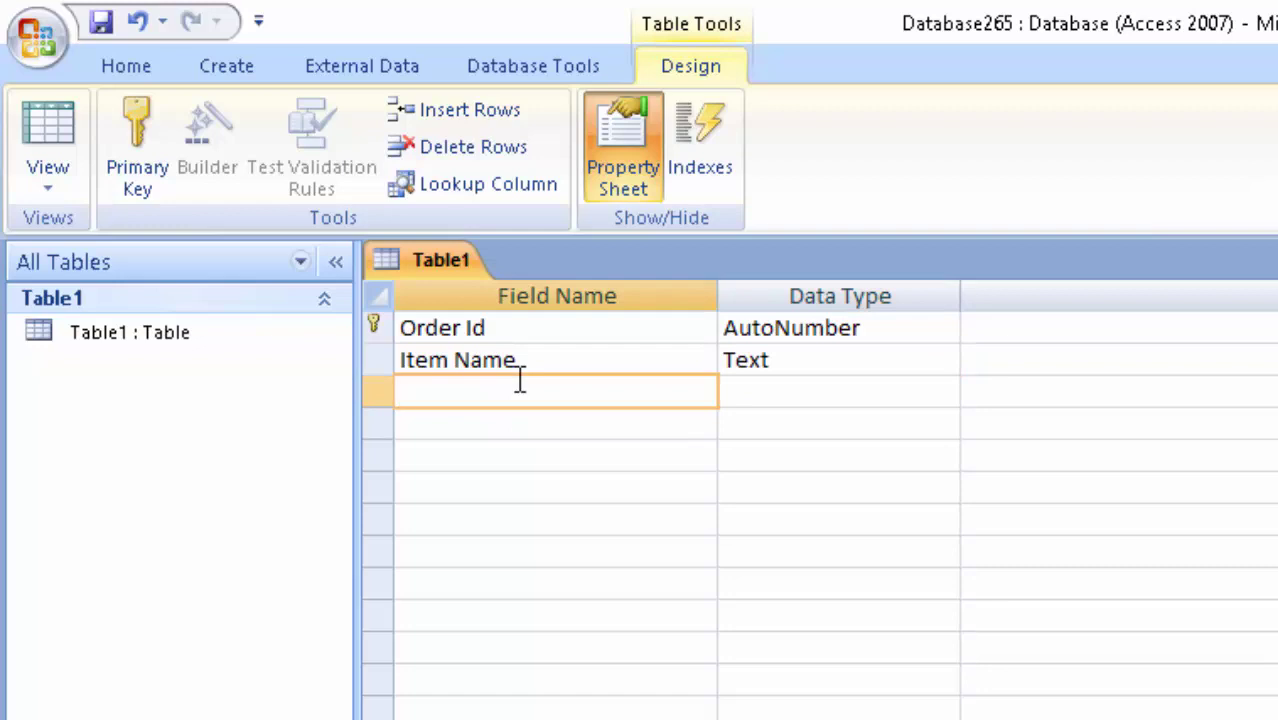
pyautogui.write('Pric')
pyautogui.write('e')
pyautogui.click(776, 389)
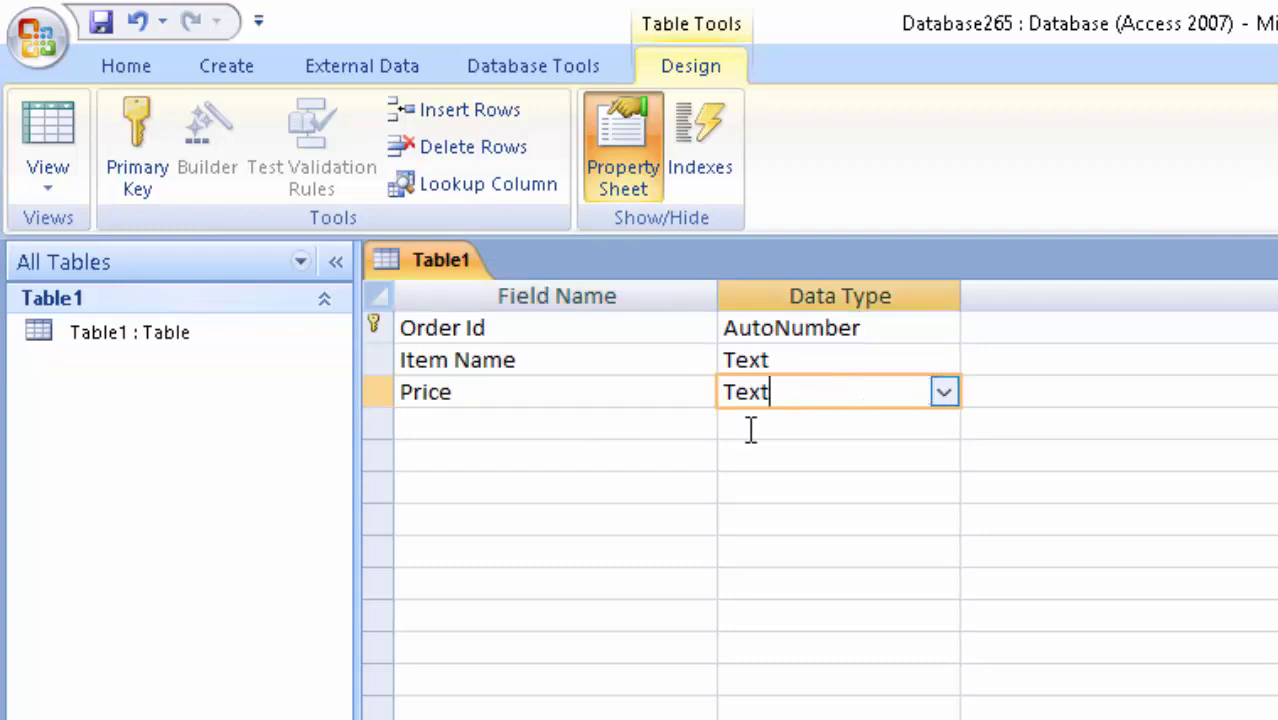
pyautogui.click(438, 420)
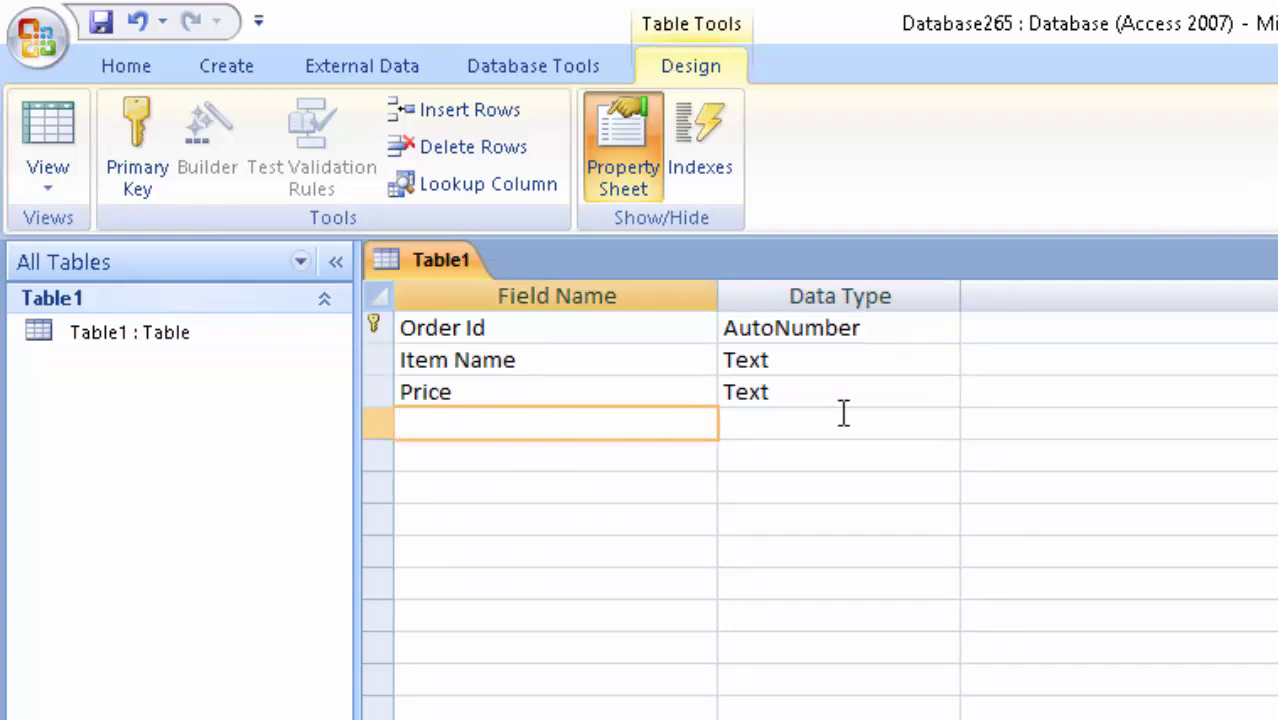
pyautogui.click(870, 394)
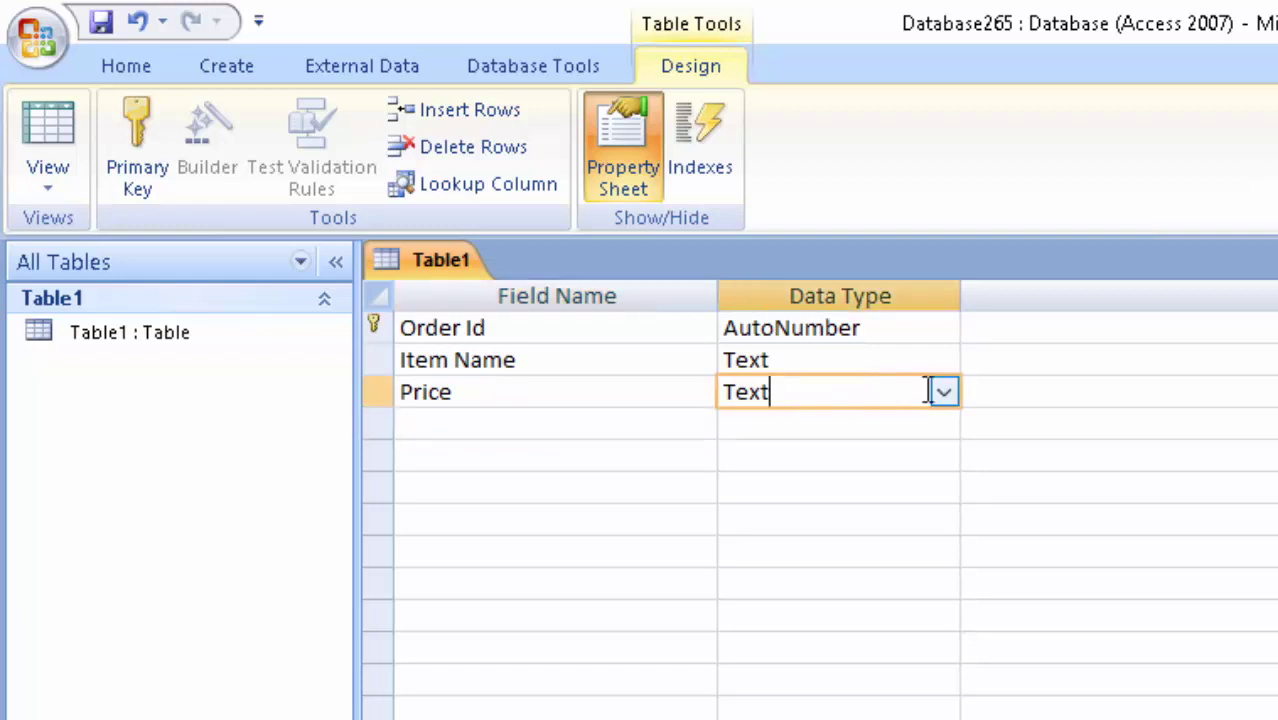
# Add a Unit field of type Number with field size Double
pyautogui.click(438, 424)
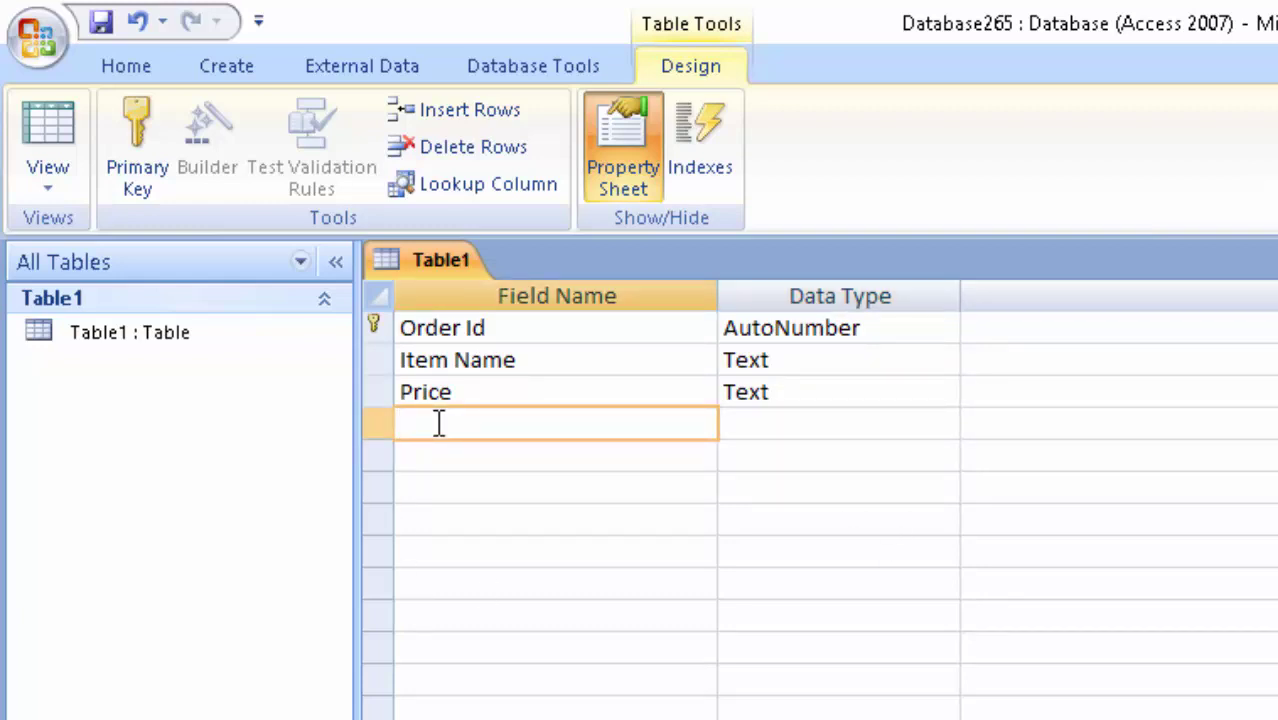
pyautogui.write('Uni')
pyautogui.write('t')
pyautogui.click(822, 420)
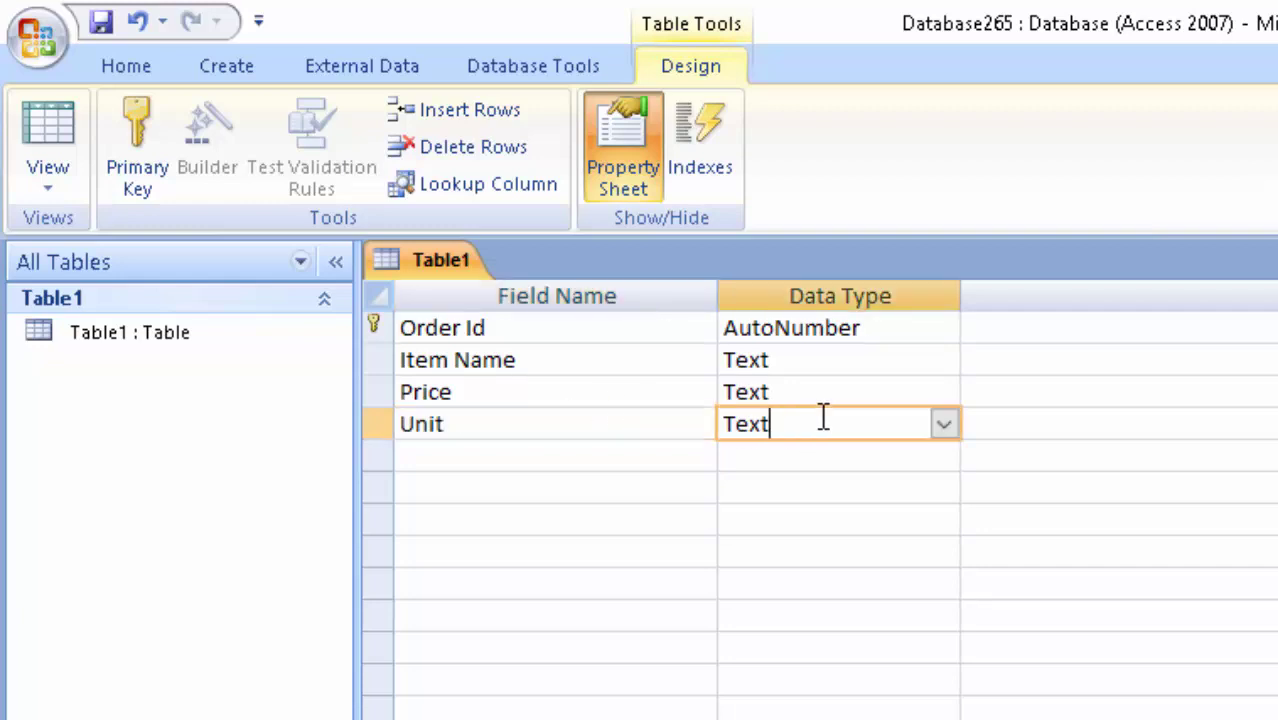
pyautogui.click(943, 424)
pyautogui.click(785, 518)
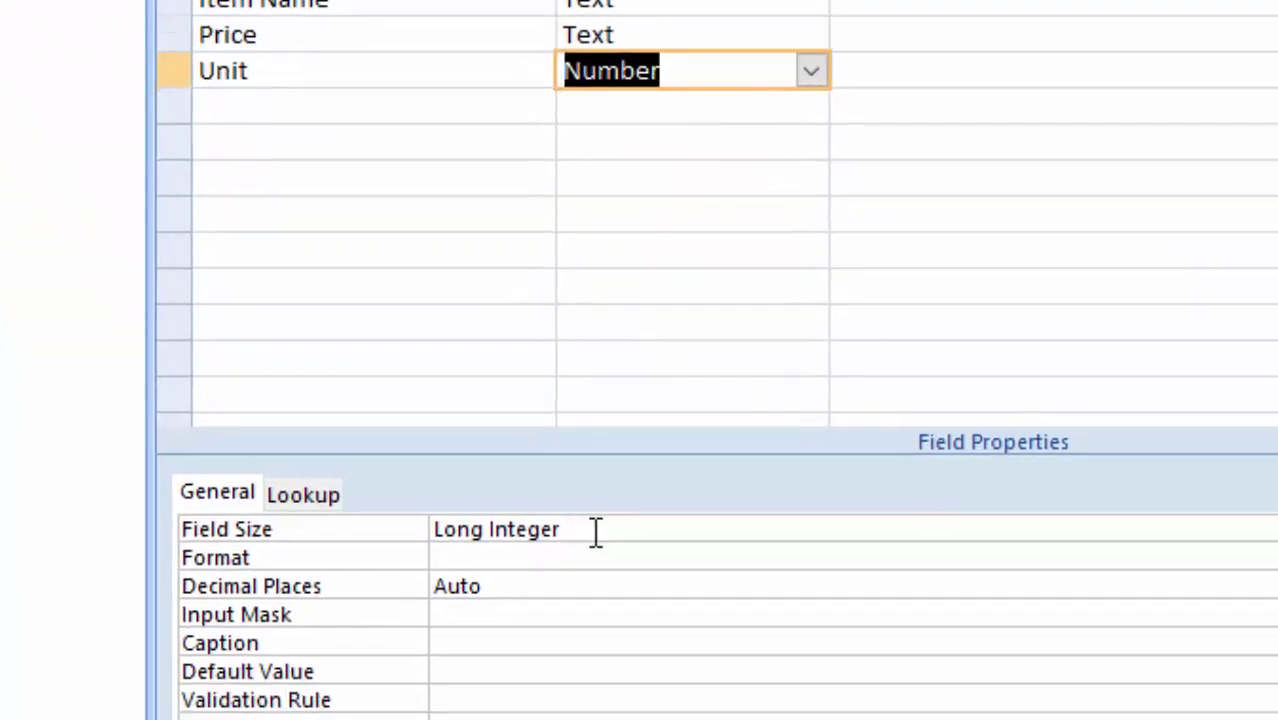
pyautogui.click(595, 532)
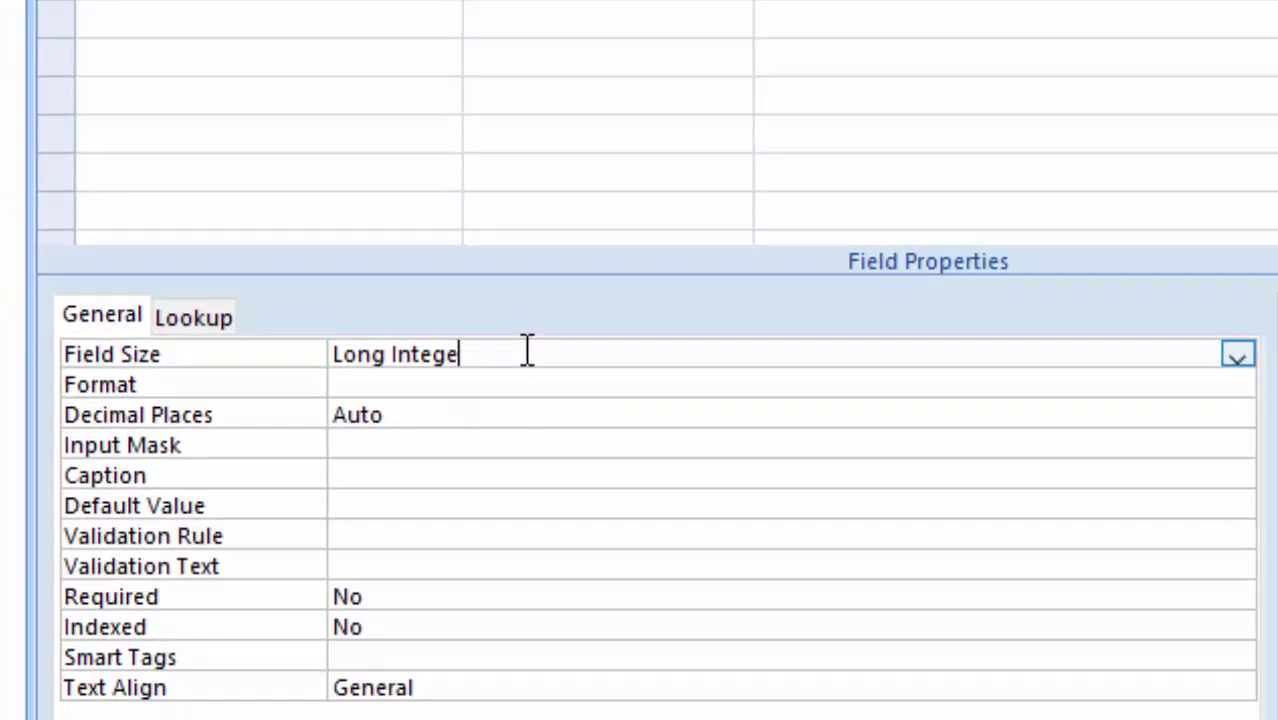
pyautogui.press('BackSpace')
pyautogui.press('BackSpace')
pyautogui.press('BackSpace')
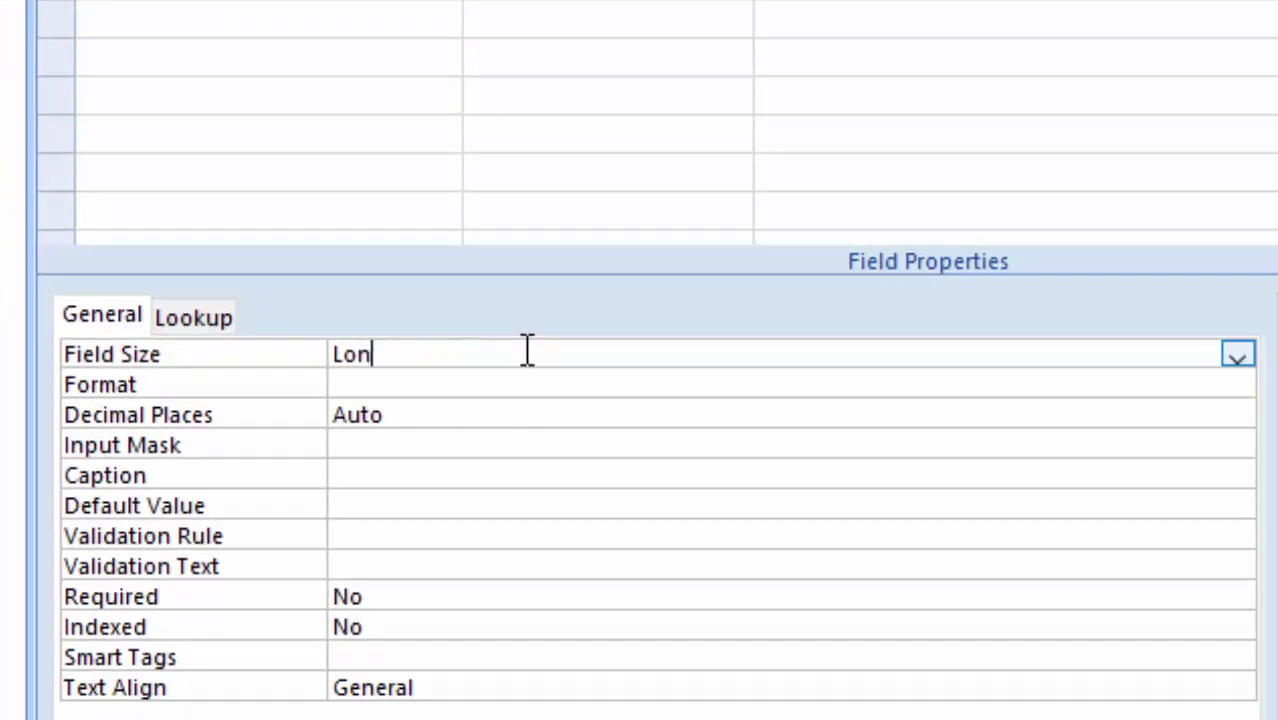
pyautogui.press('BackSpace')
pyautogui.press('BackSpace')
pyautogui.press('BackSpace')
pyautogui.write('double')
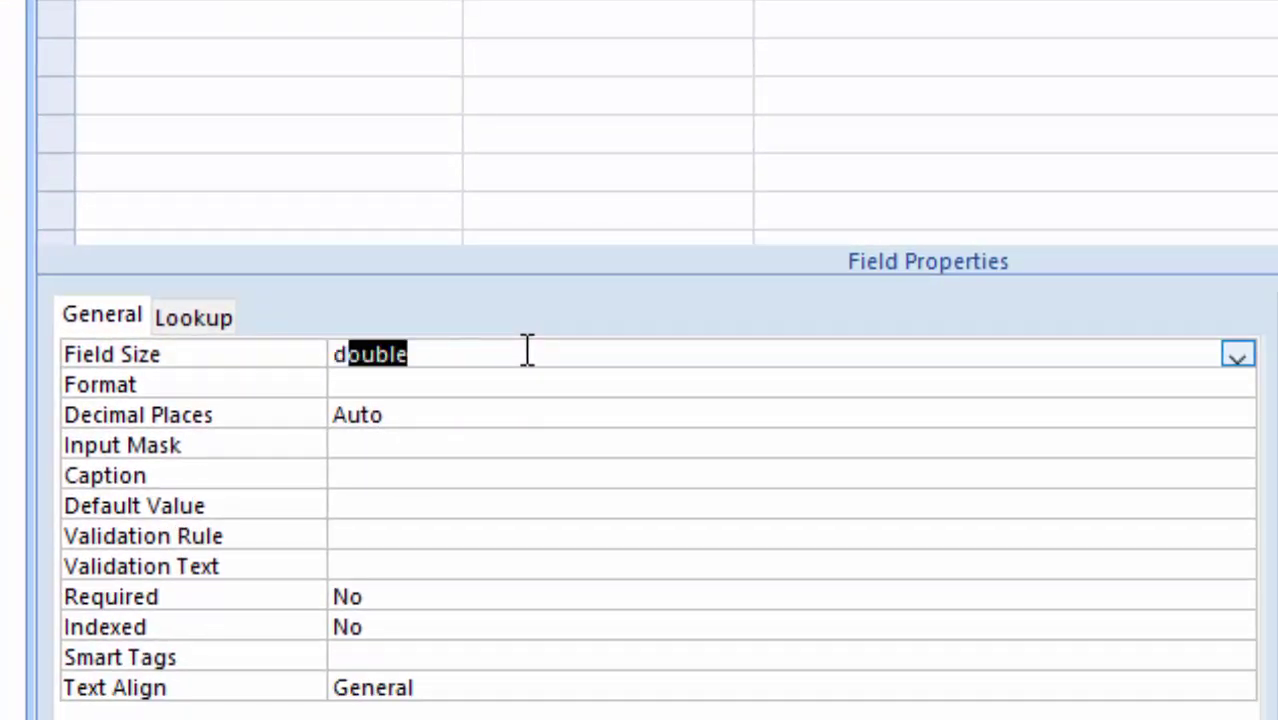
pyautogui.click(1236, 360)
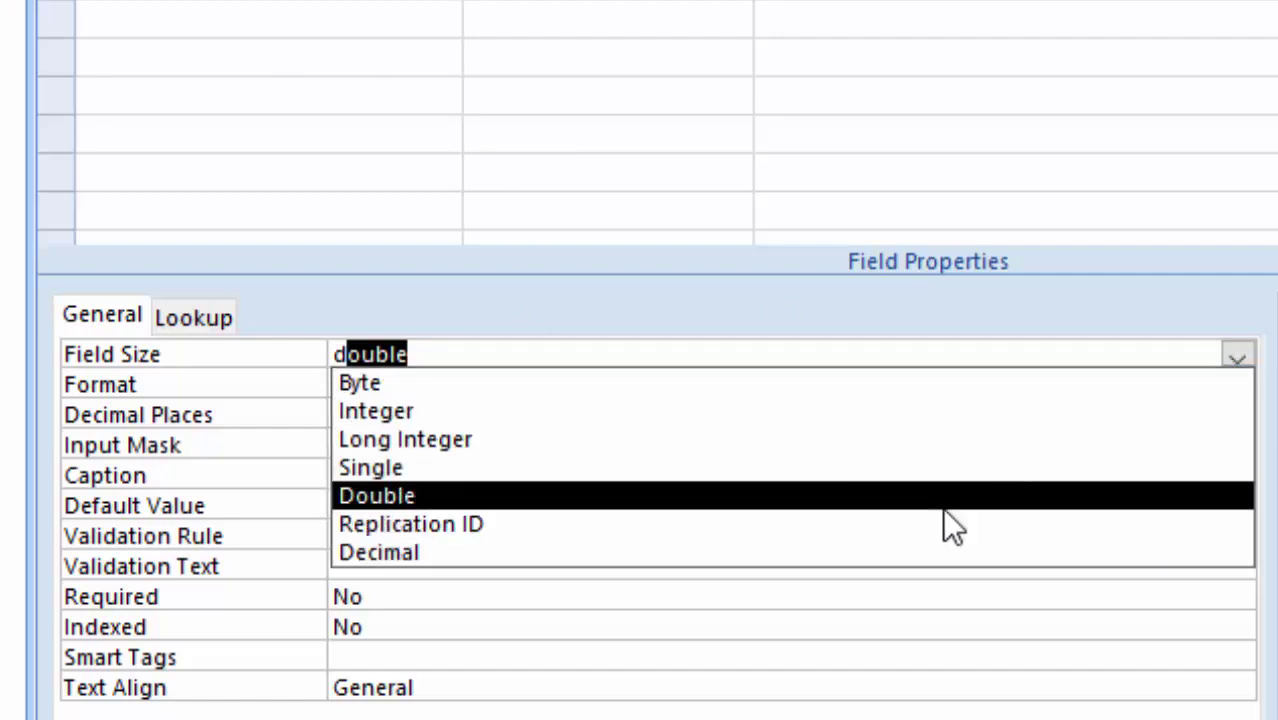
pyautogui.click(942, 505)
# Add a Currency field named Total, then save and show the datasheet
pyautogui.click(272, 180)
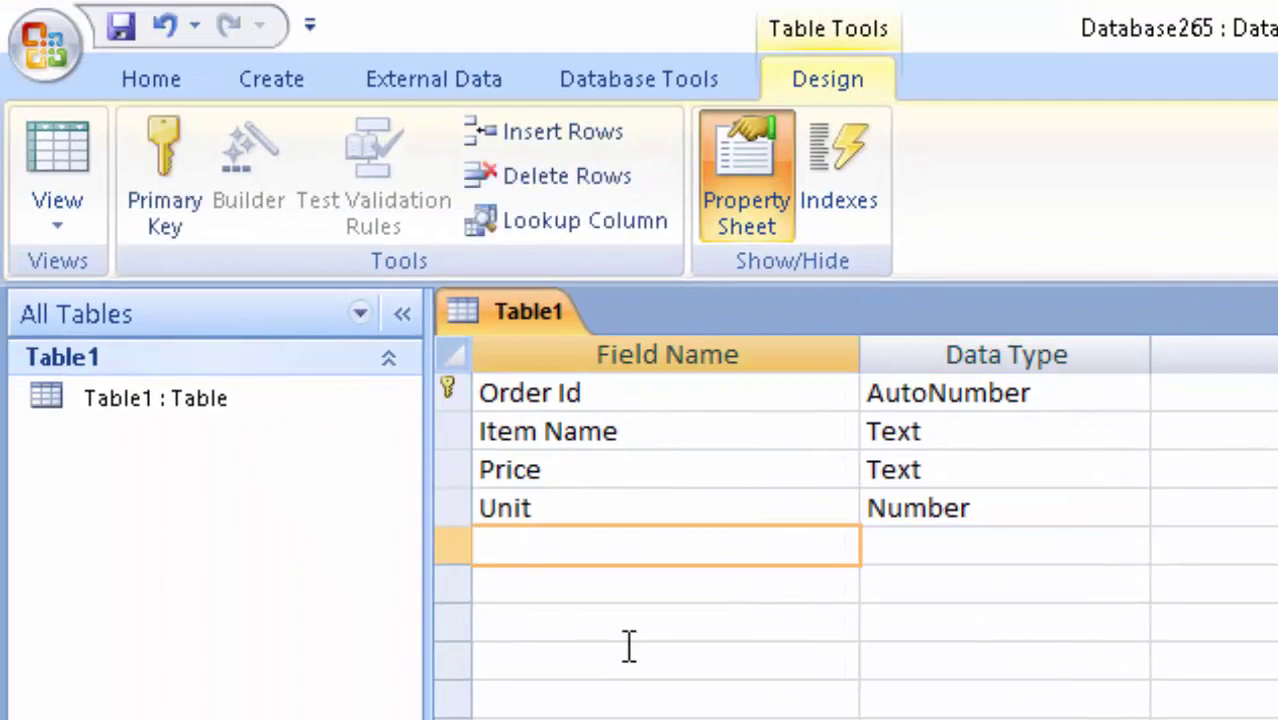
pyautogui.write('Tot')
pyautogui.write('al')
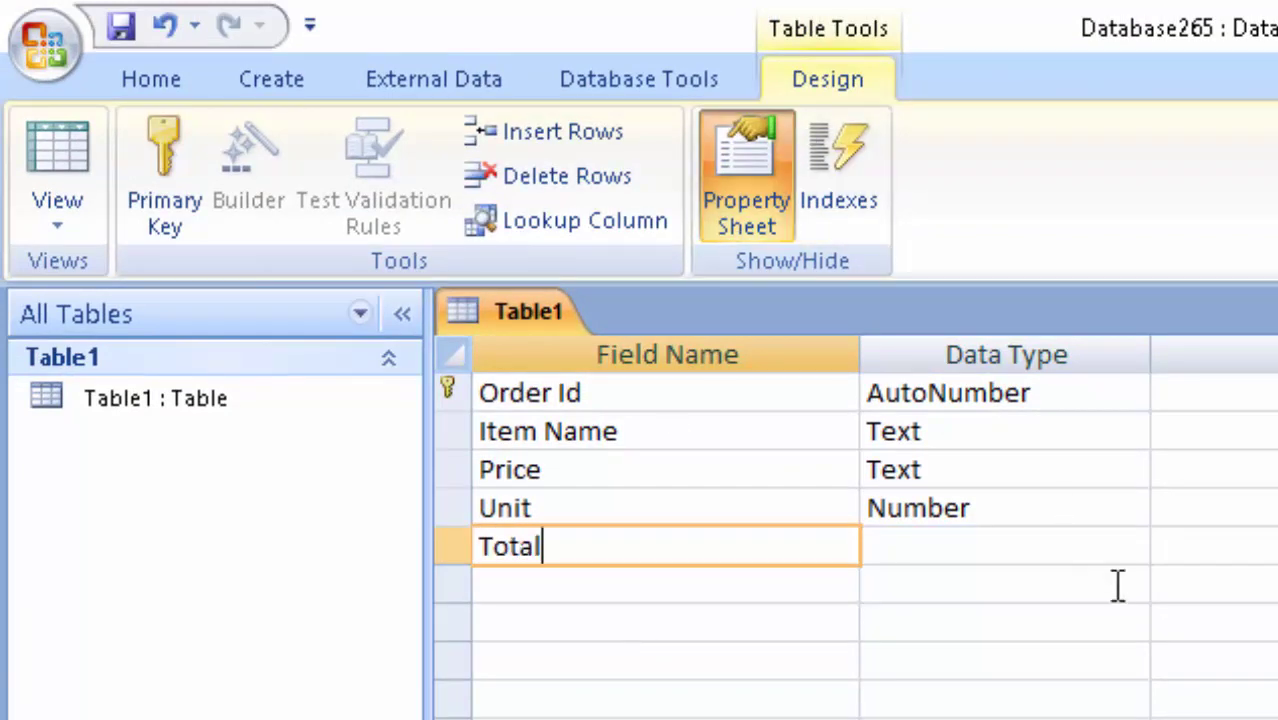
pyautogui.click(1059, 548)
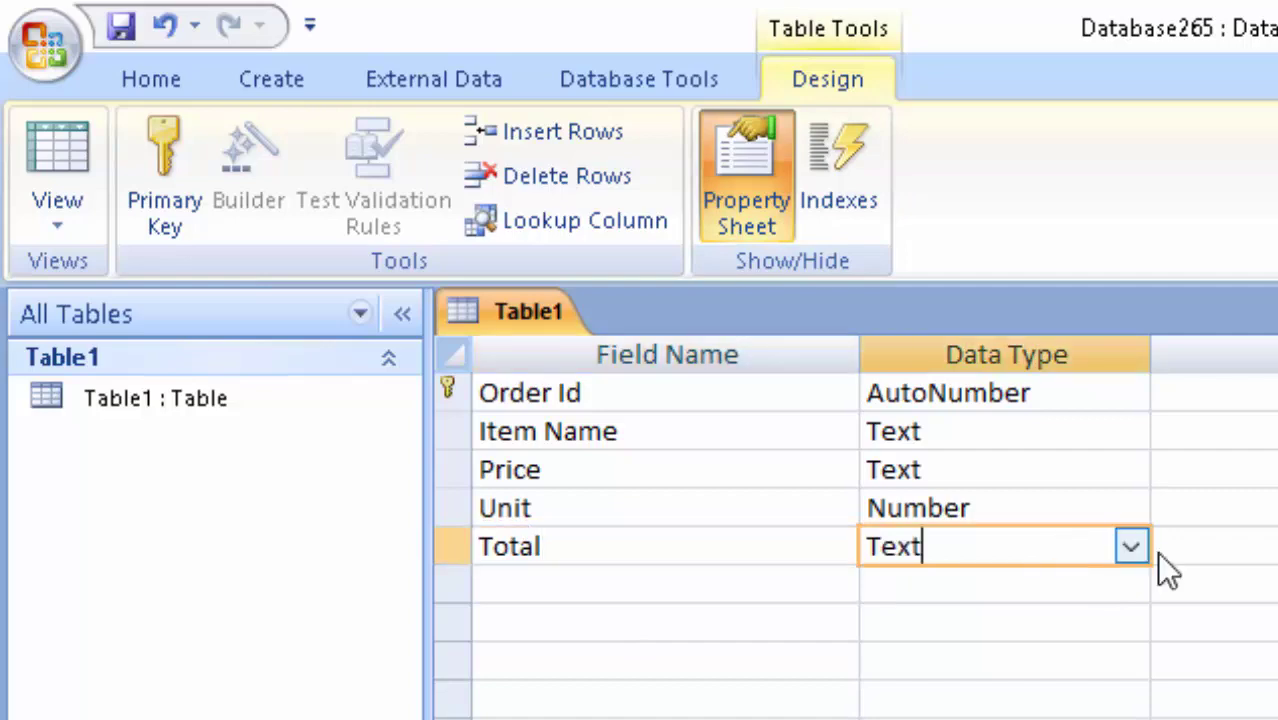
pyautogui.click(1133, 548)
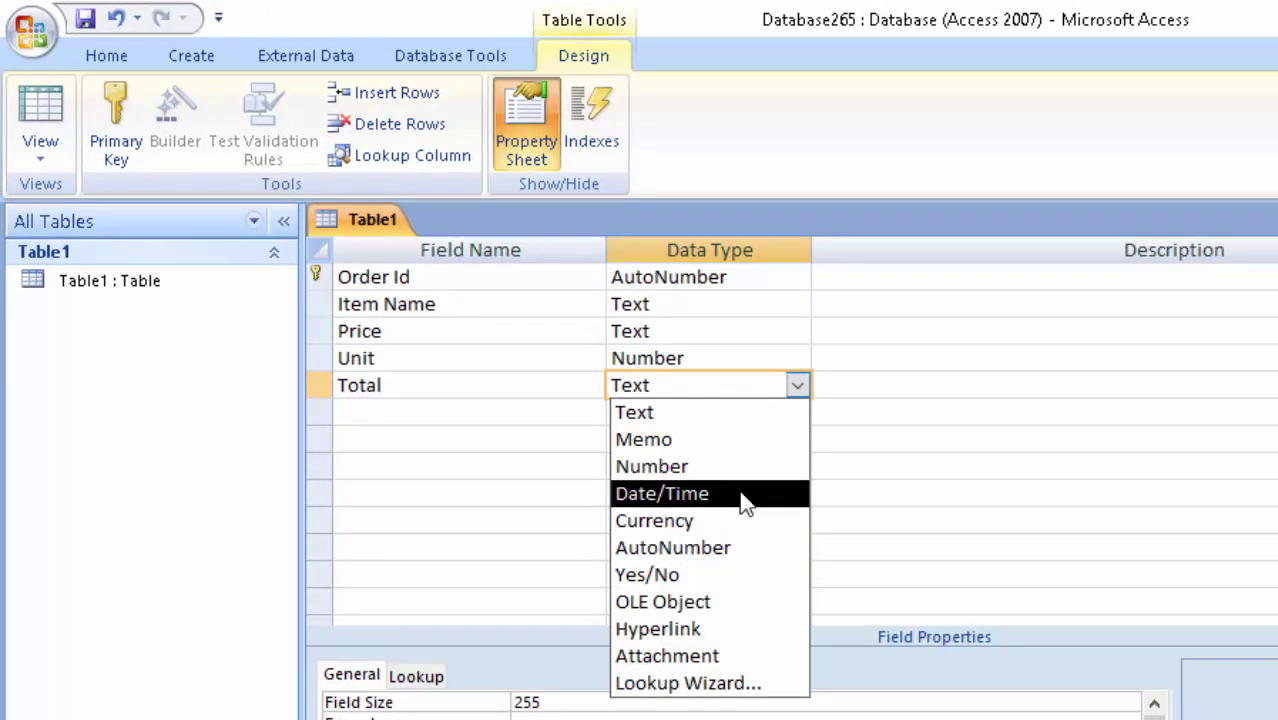
pyautogui.click(744, 524)
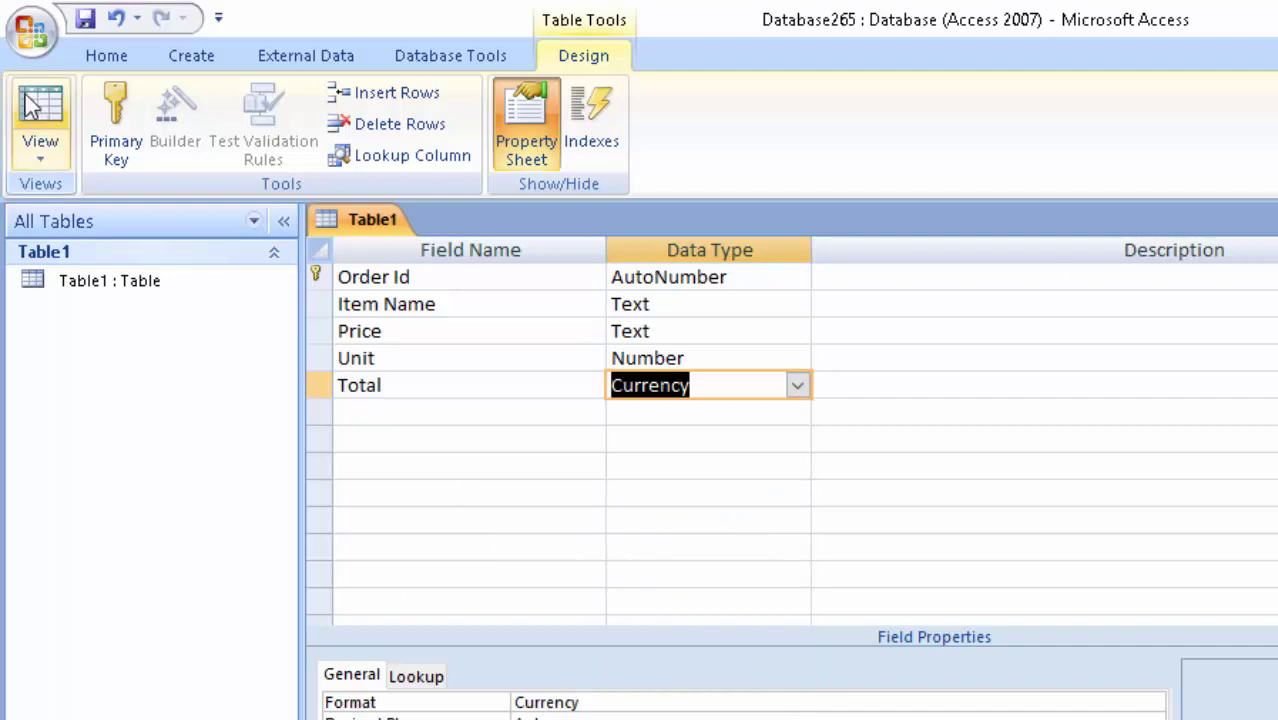
pyautogui.click(82, 18)
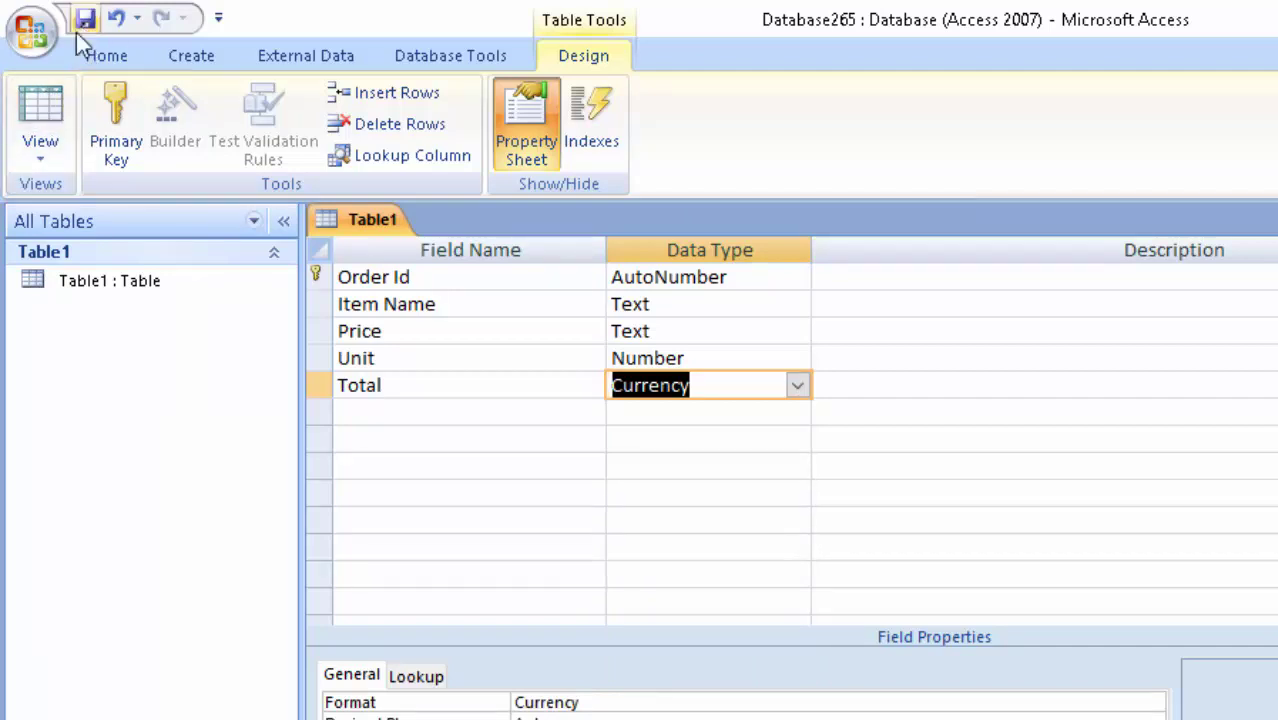
pyautogui.click(40, 118)
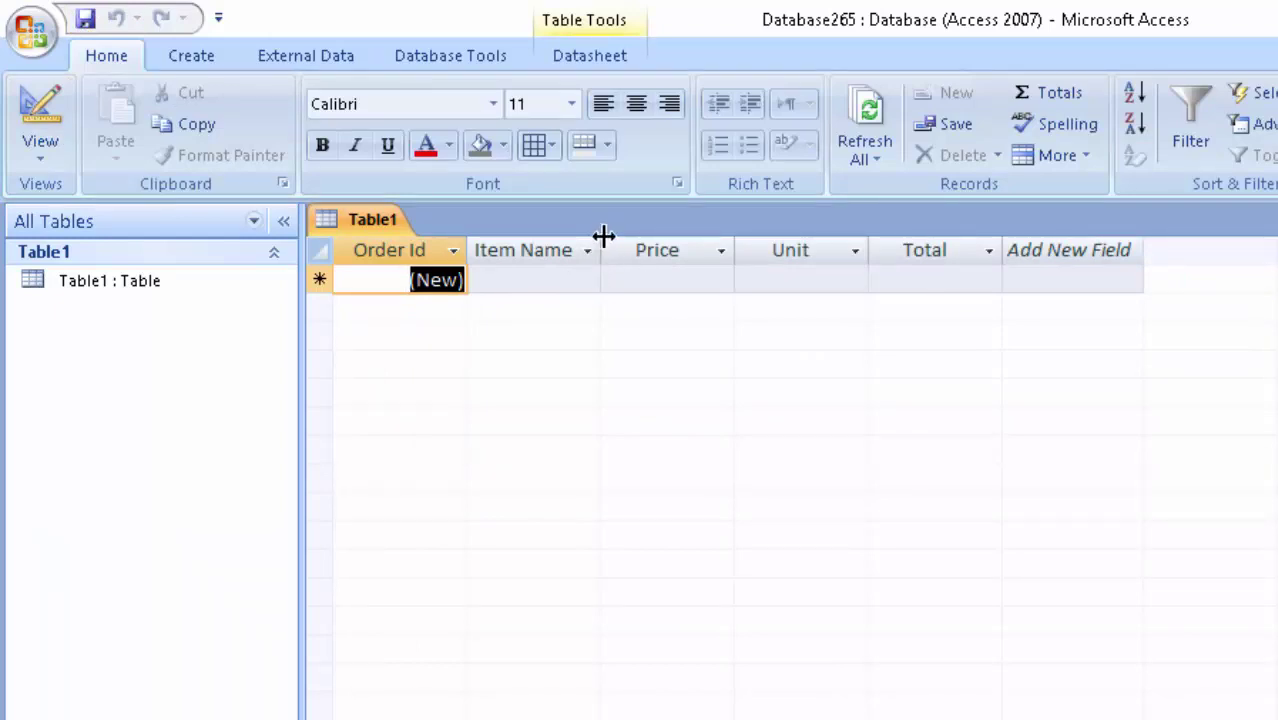
# Widen Item Name and build a new query design with all Table1 fields in the grid
pyautogui.moveTo(601, 250); pyautogui.dragTo(618, 250)
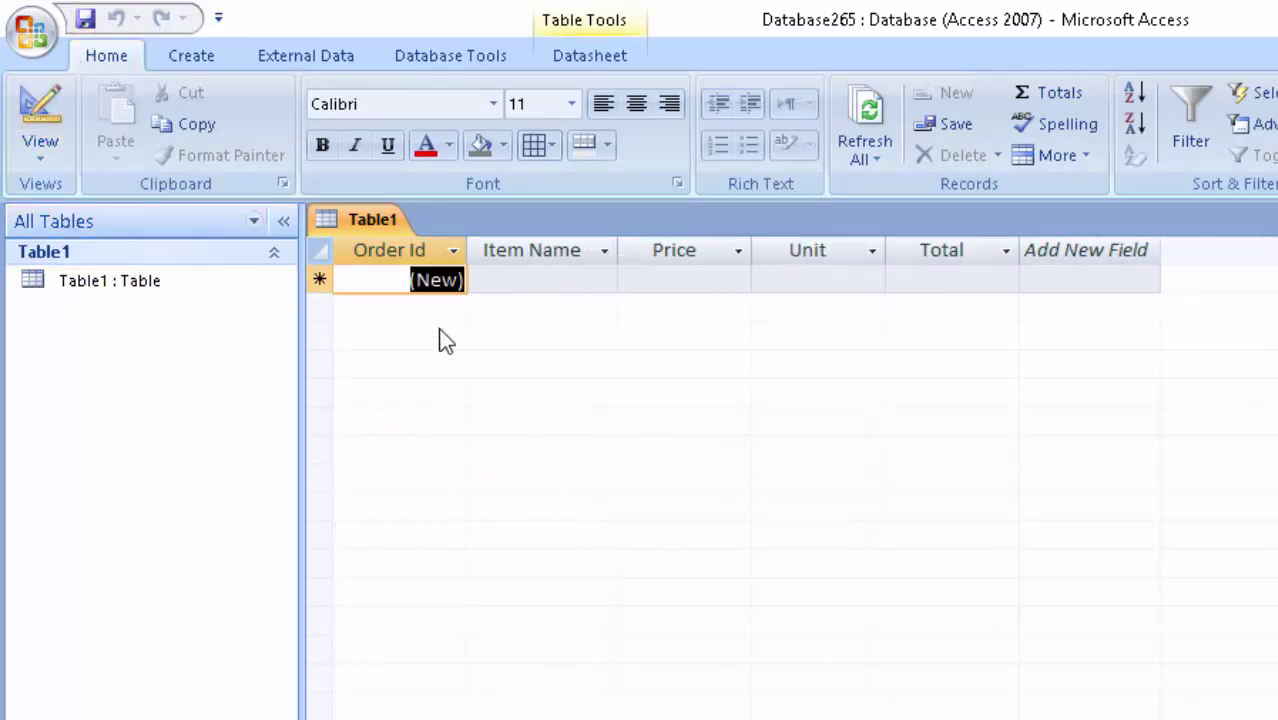
pyautogui.click(200, 60)
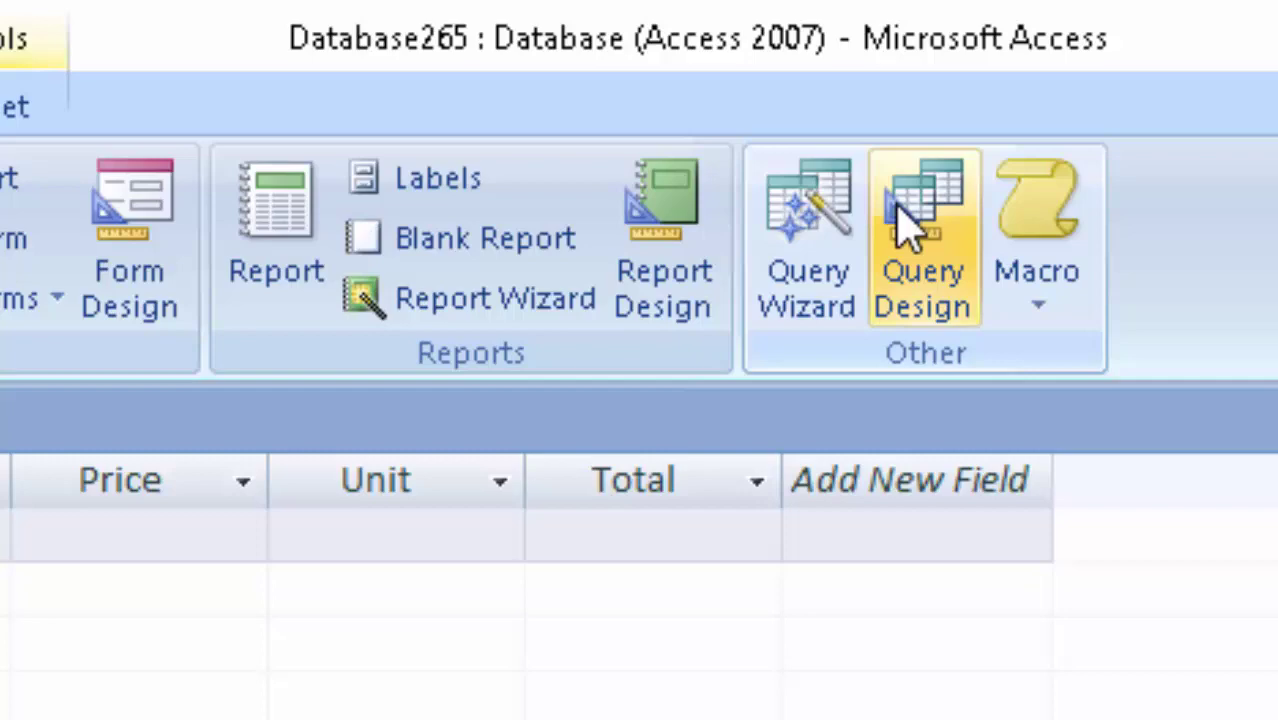
pyautogui.click(1083, 121)
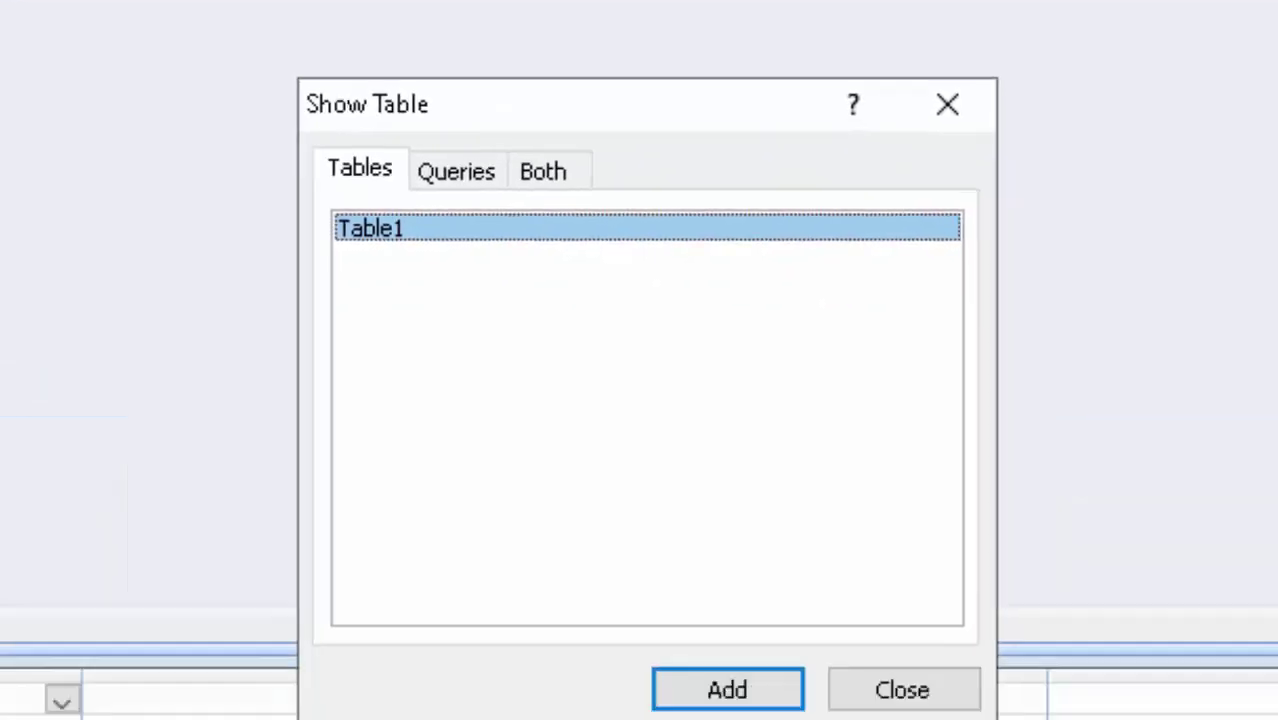
pyautogui.click(810, 640)
pyautogui.click(988, 665)
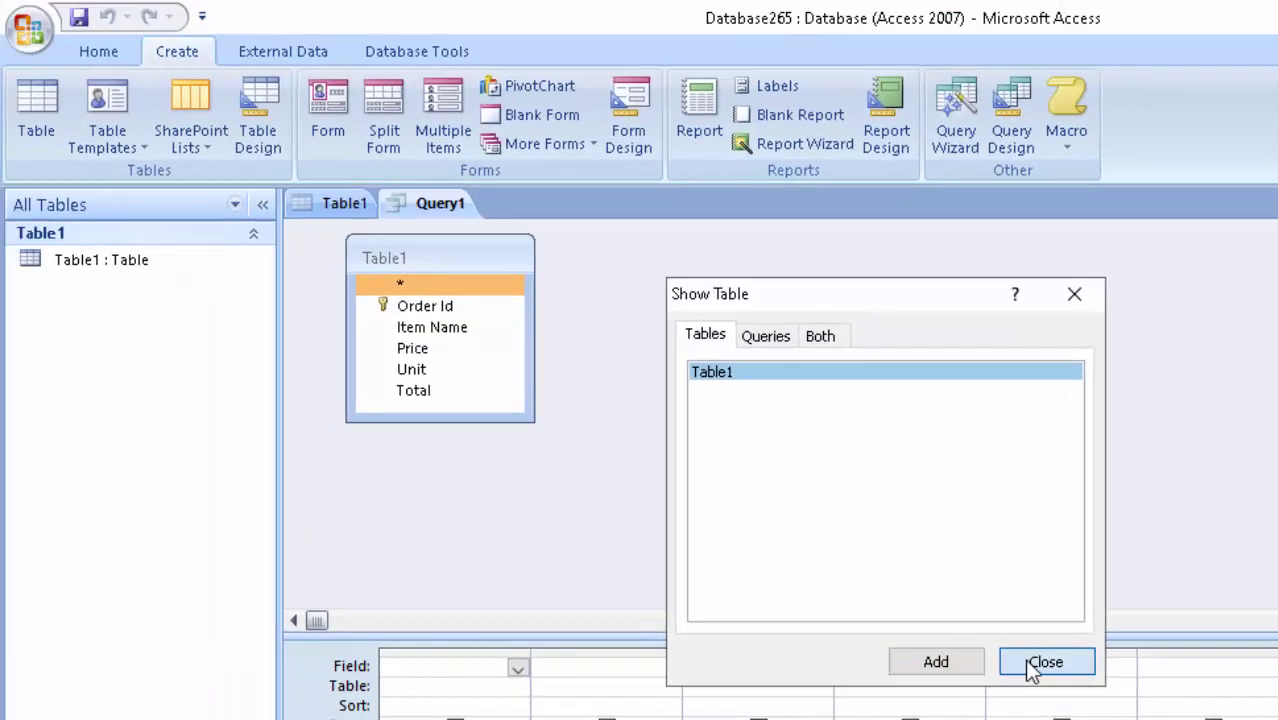
pyautogui.doubleClick(444, 255)
pyautogui.moveTo(475, 330); pyautogui.dragTo(430, 642)
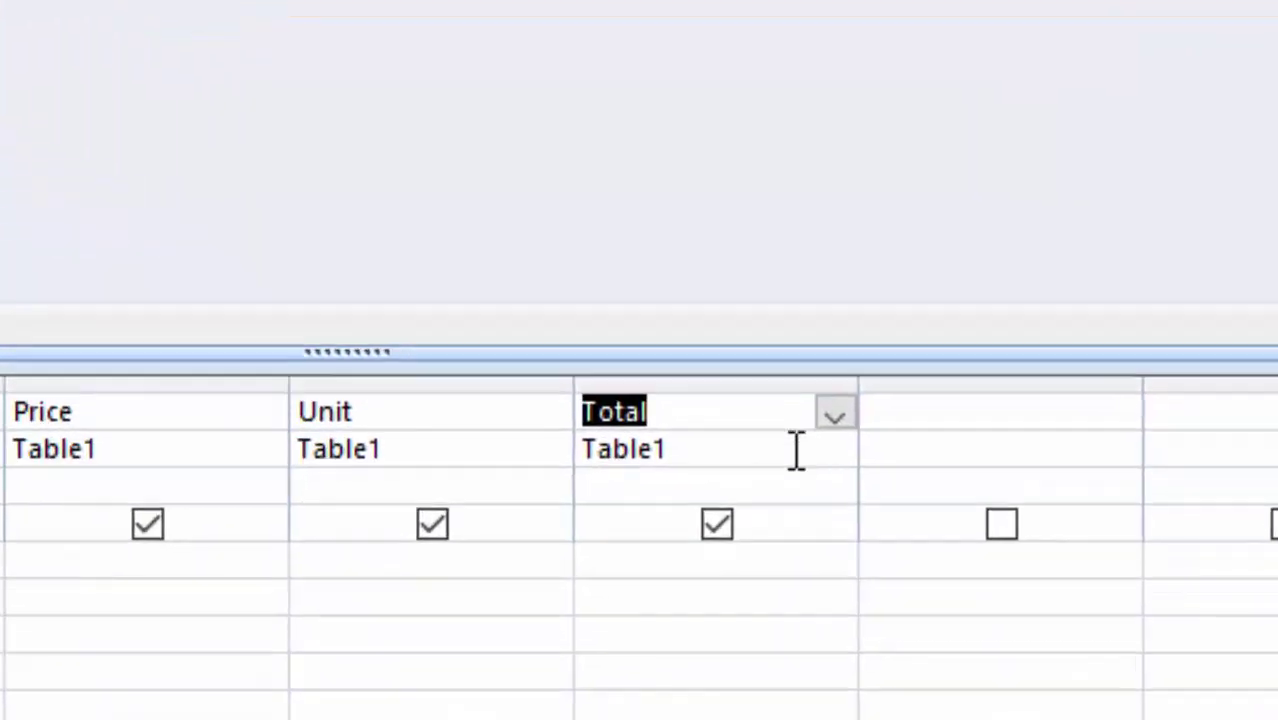
pyautogui.click(870, 514)
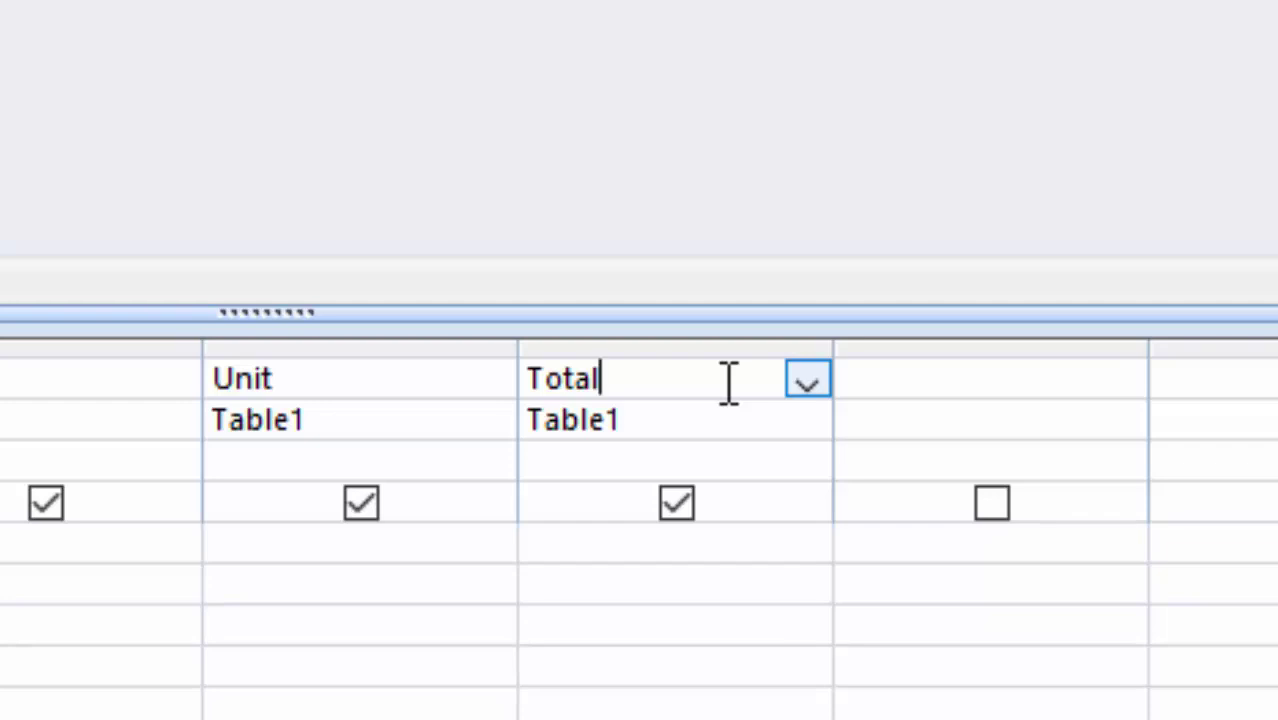
# Close Query1 without saving it
pyautogui.rightClick(560, 250)
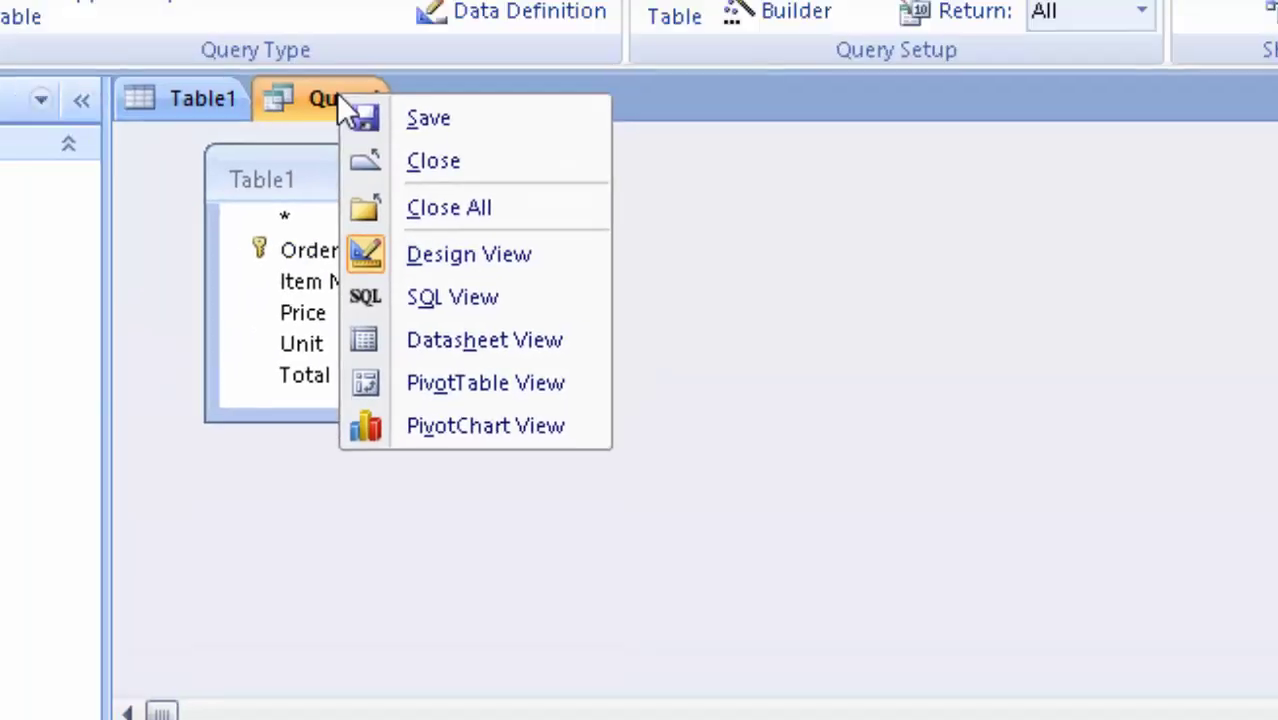
pyautogui.click(600, 325)
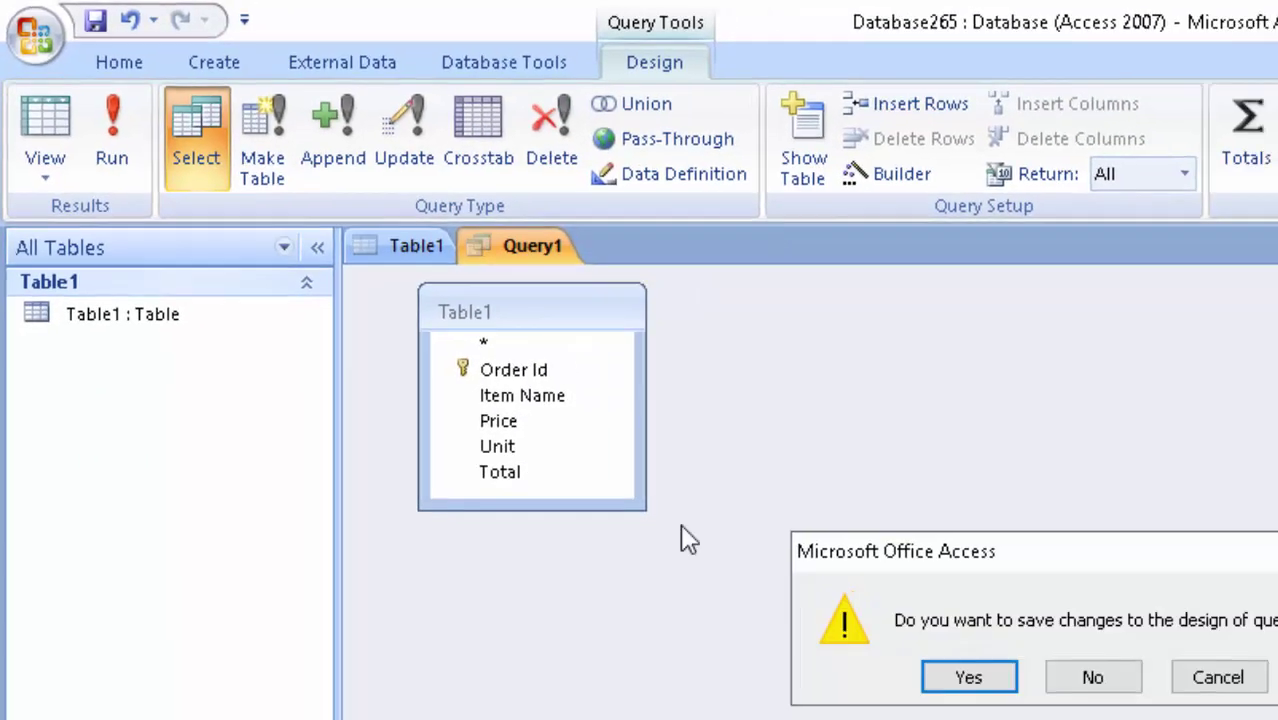
pyautogui.click(1092, 677)
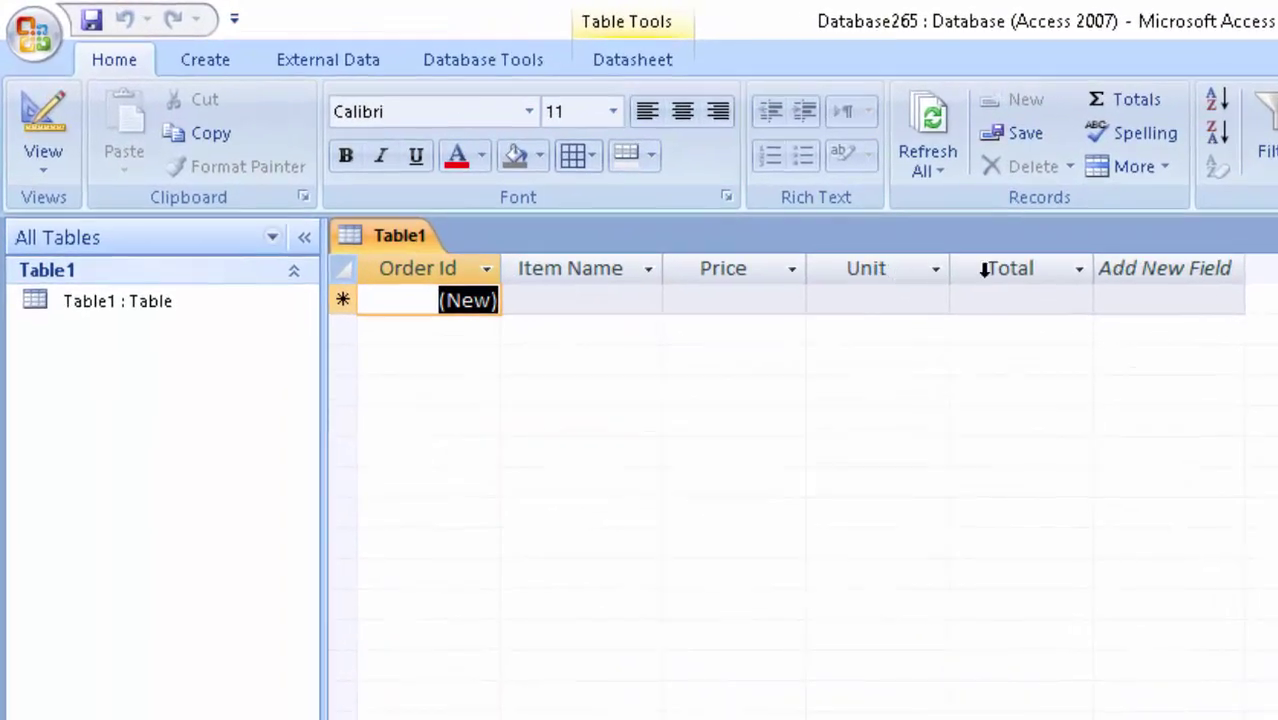
# In Table1's Design view, insert a blank field row above Item Name
pyautogui.click(27, 152)
pyautogui.click(125, 422)
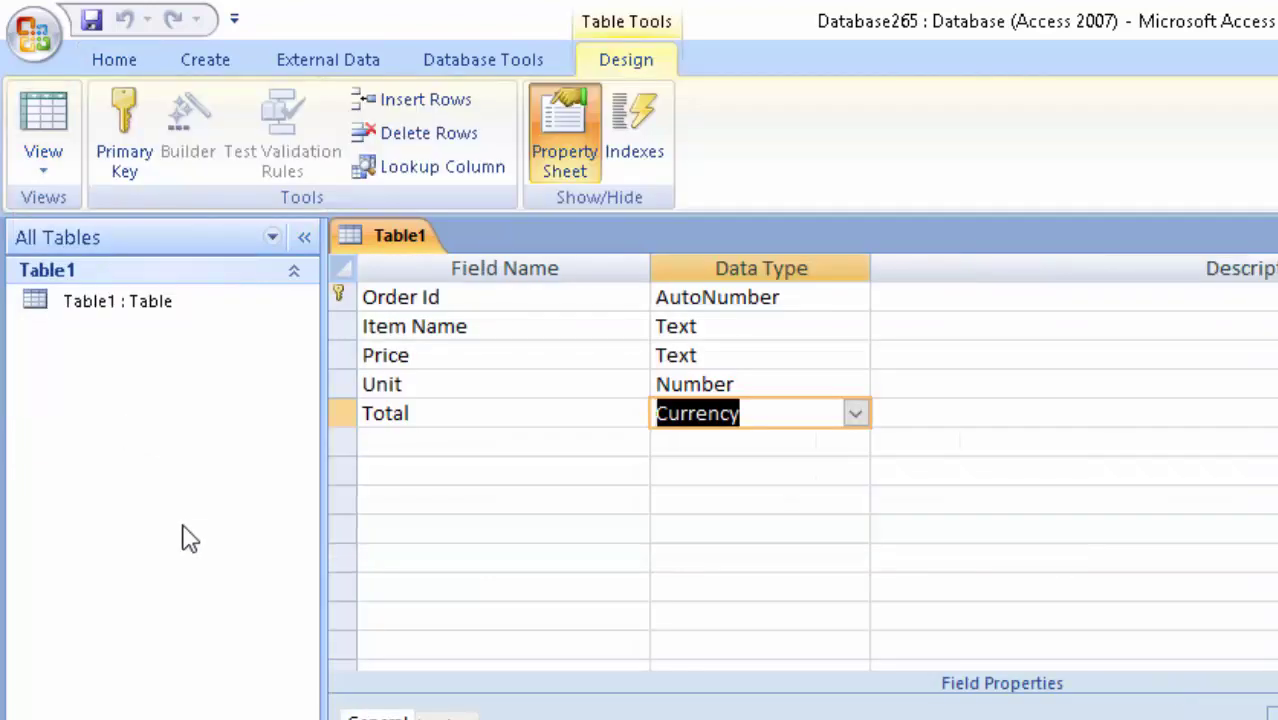
pyautogui.click(336, 324)
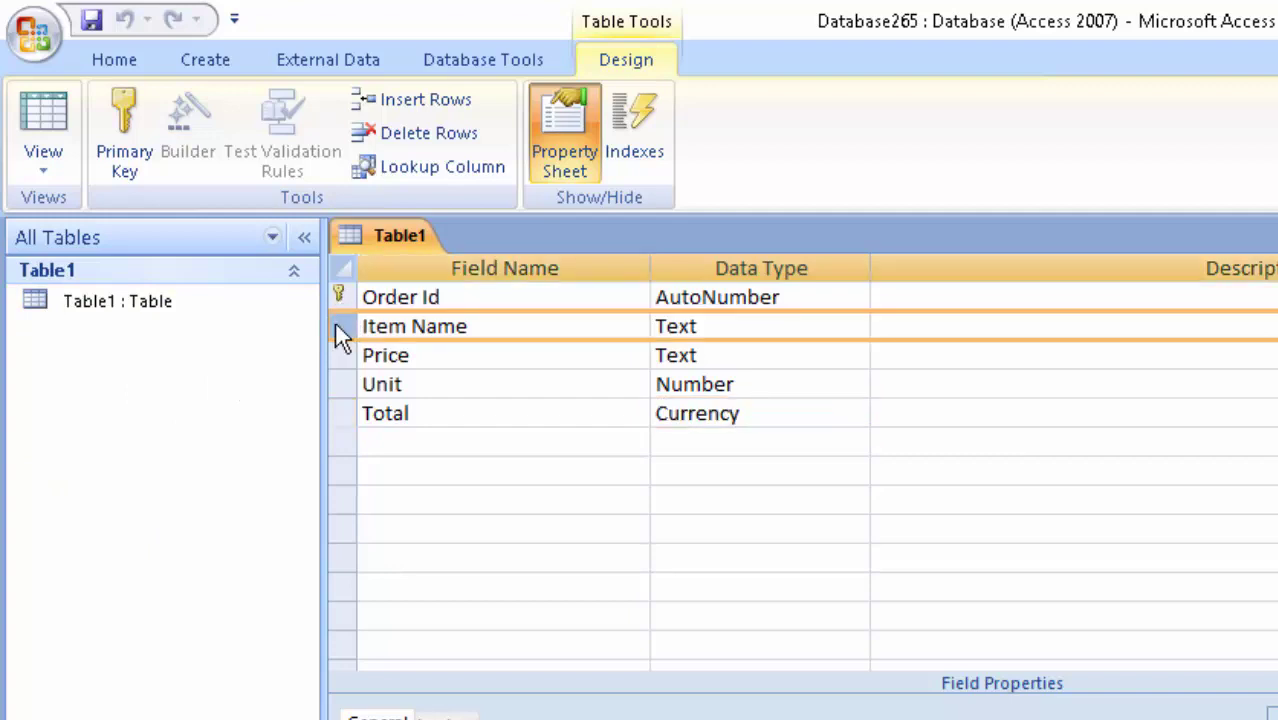
pyautogui.rightClick(337, 328)
pyautogui.click(410, 493)
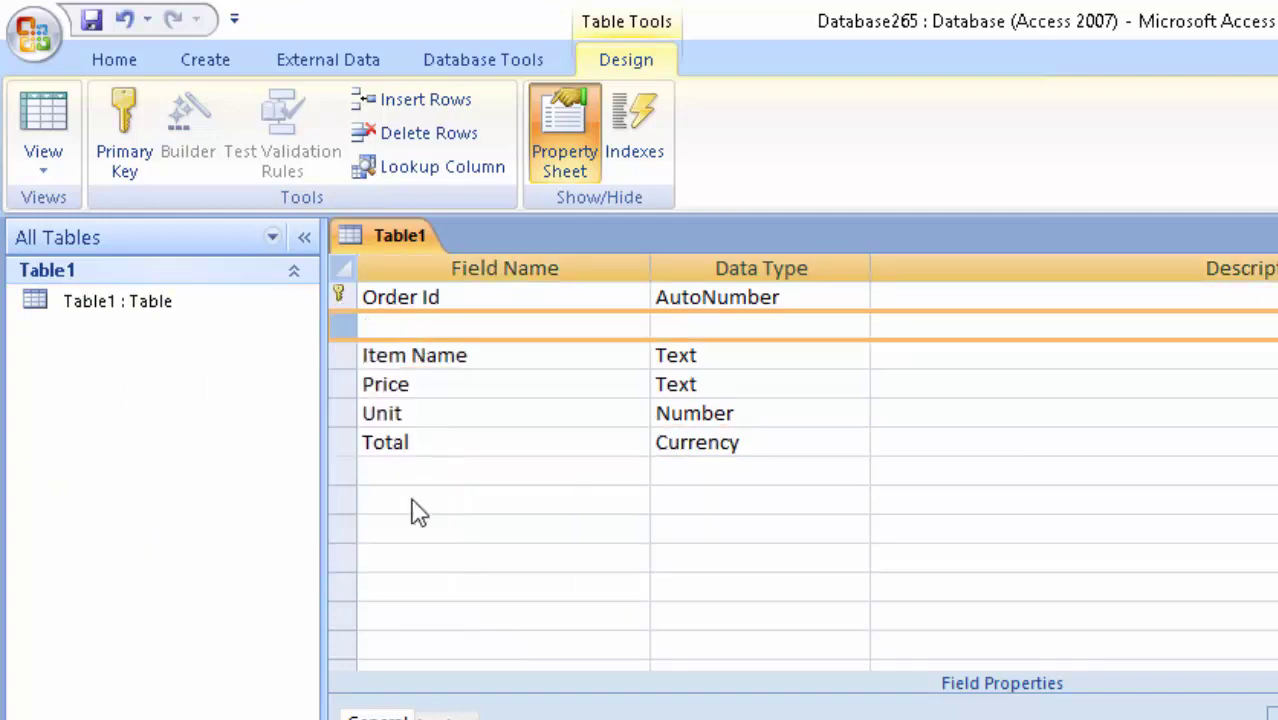
# Name the new field Customer Name with Text type and save the table
pyautogui.click(414, 321)
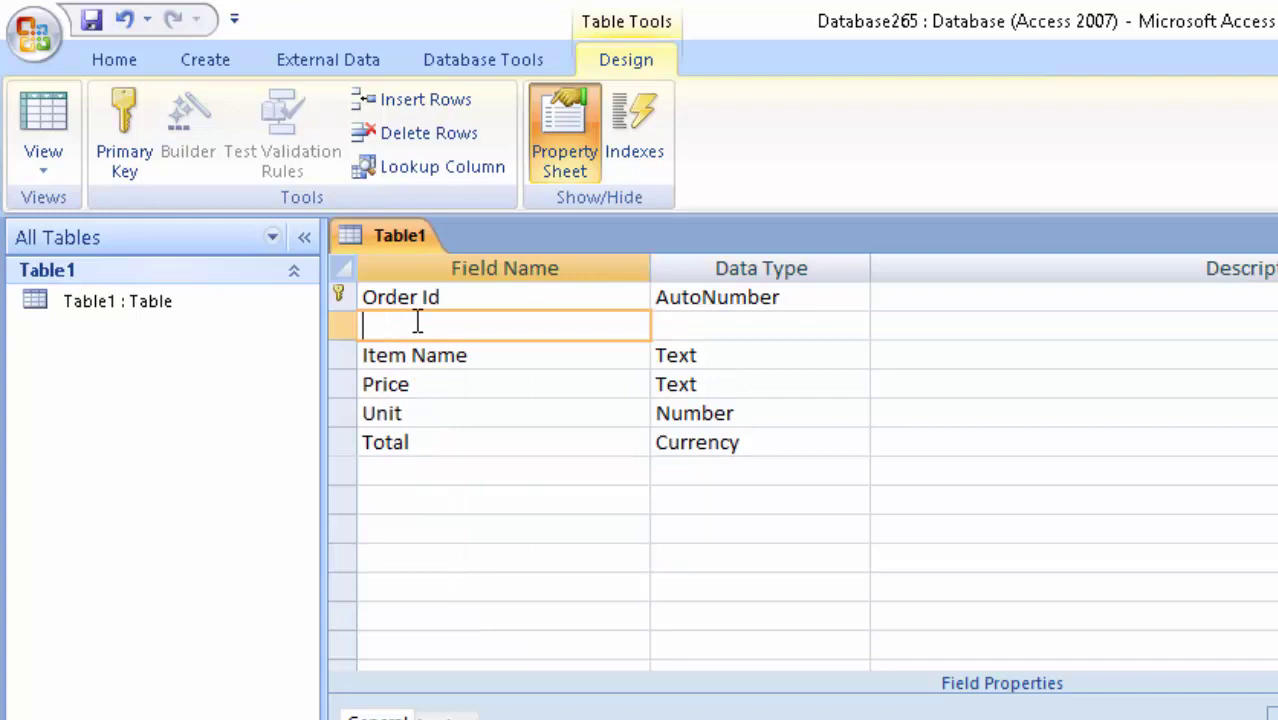
pyautogui.write('Custom')
pyautogui.write('er Na')
pyautogui.write('me')
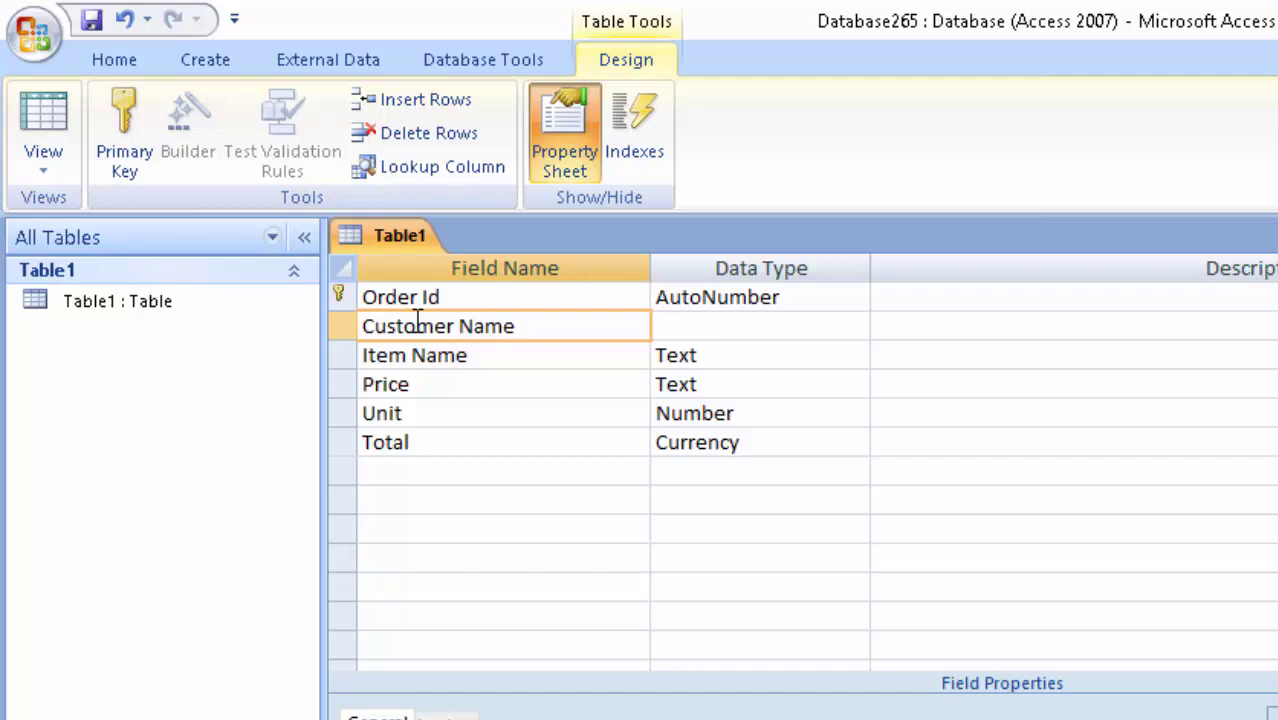
pyautogui.click(769, 320)
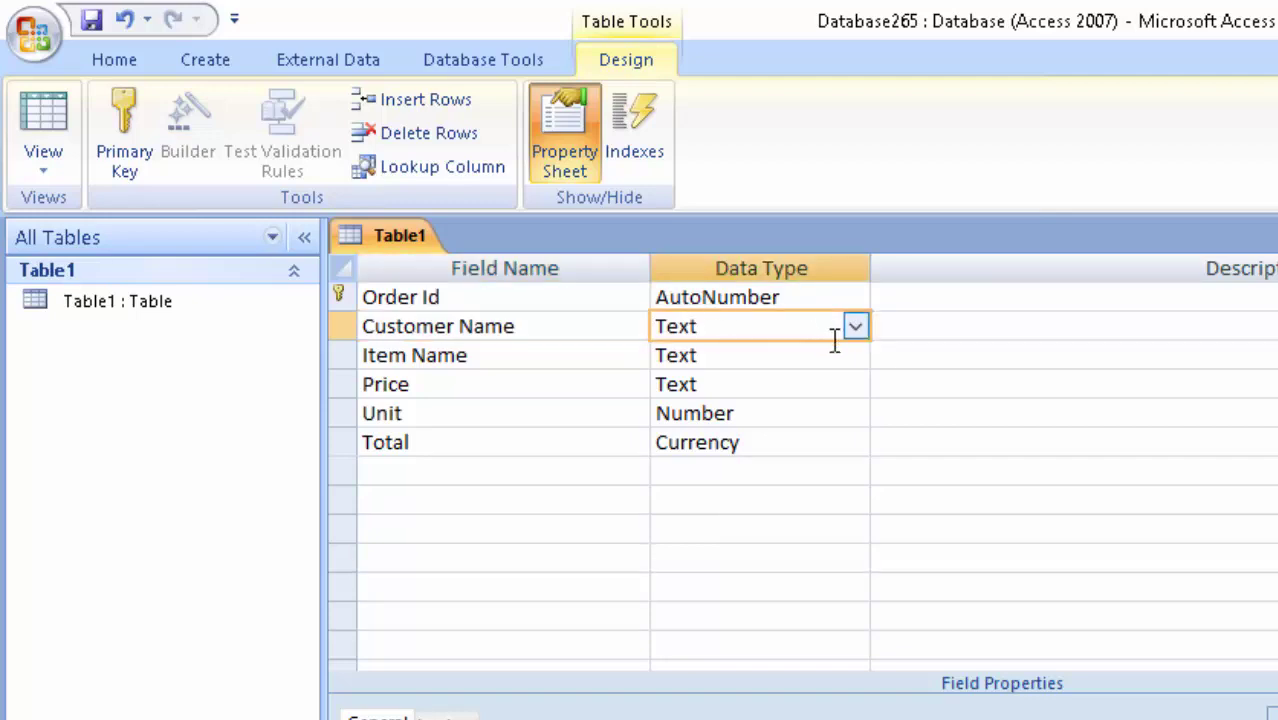
pyautogui.click(38, 140)
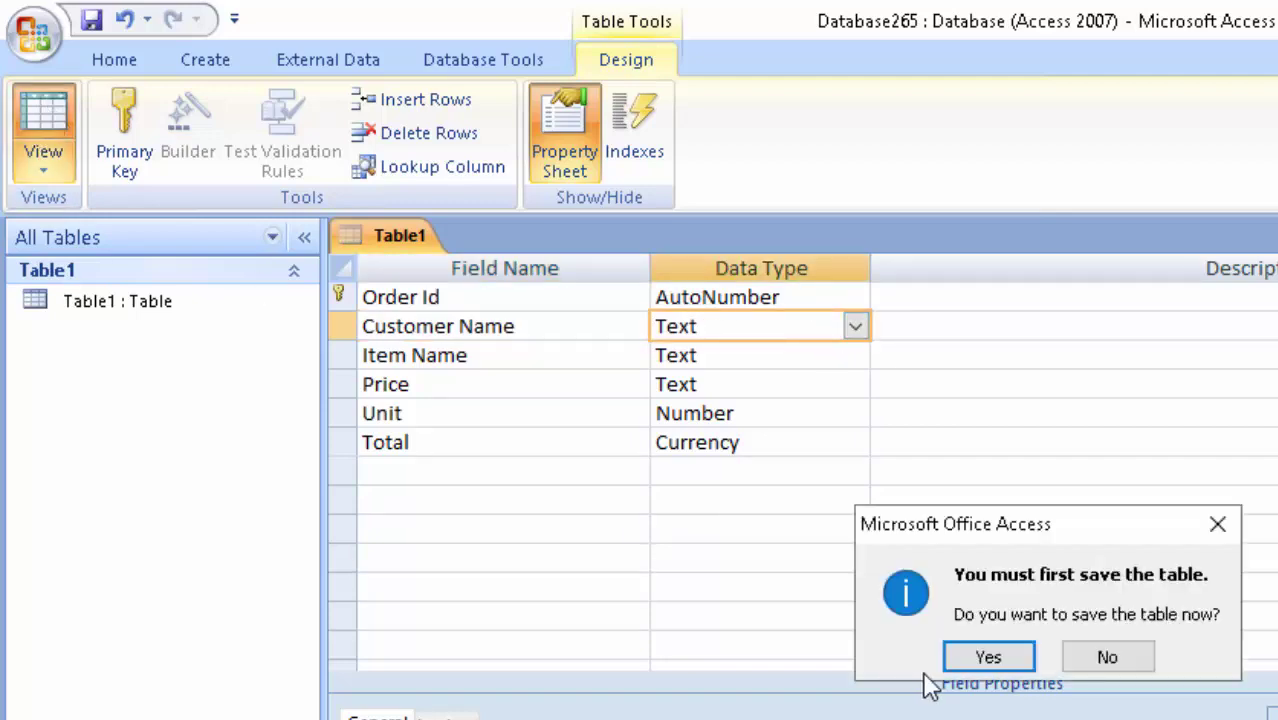
pyautogui.click(950, 657)
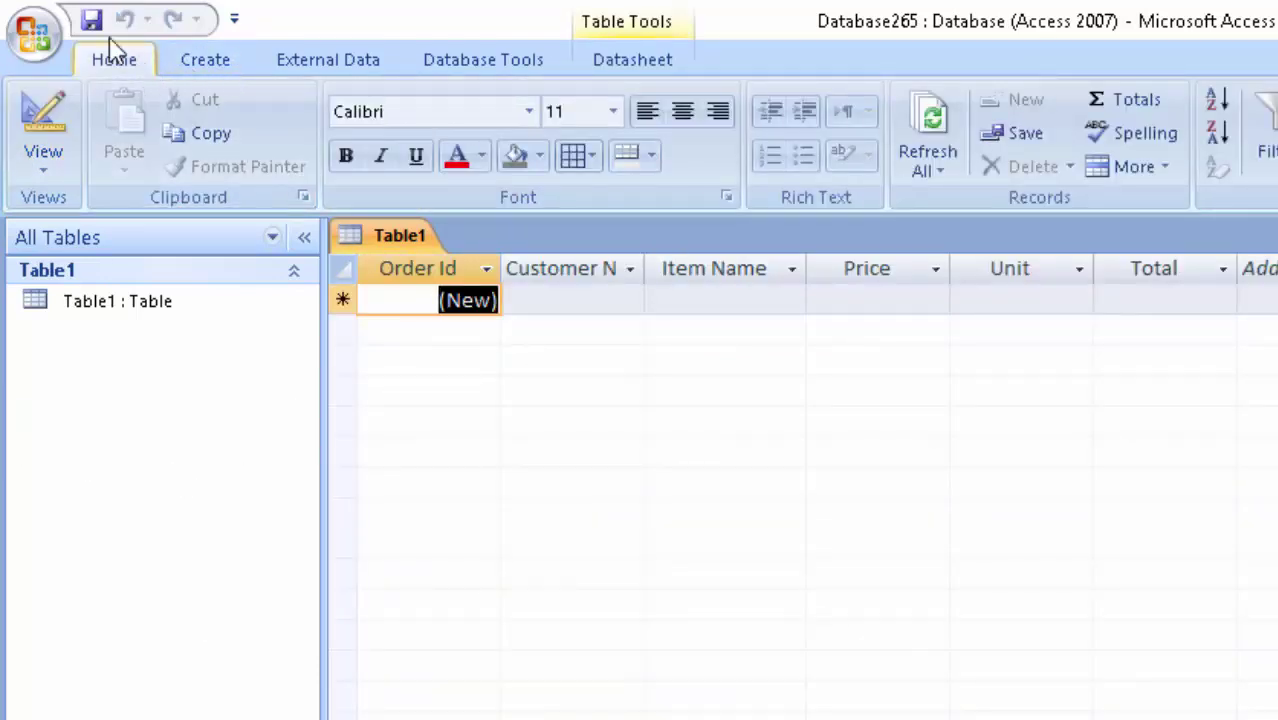
# Start a new query design on Table1 with all its fields in the grid
pyautogui.click(222, 62)
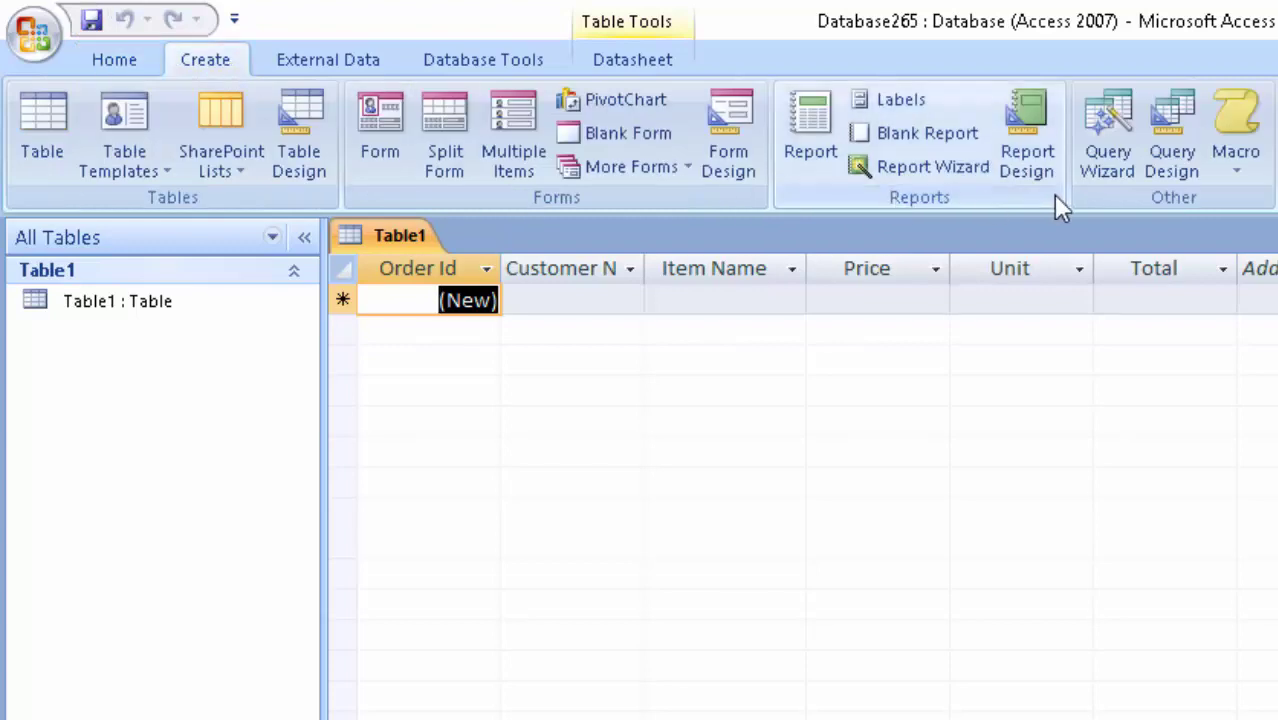
pyautogui.click(1173, 120)
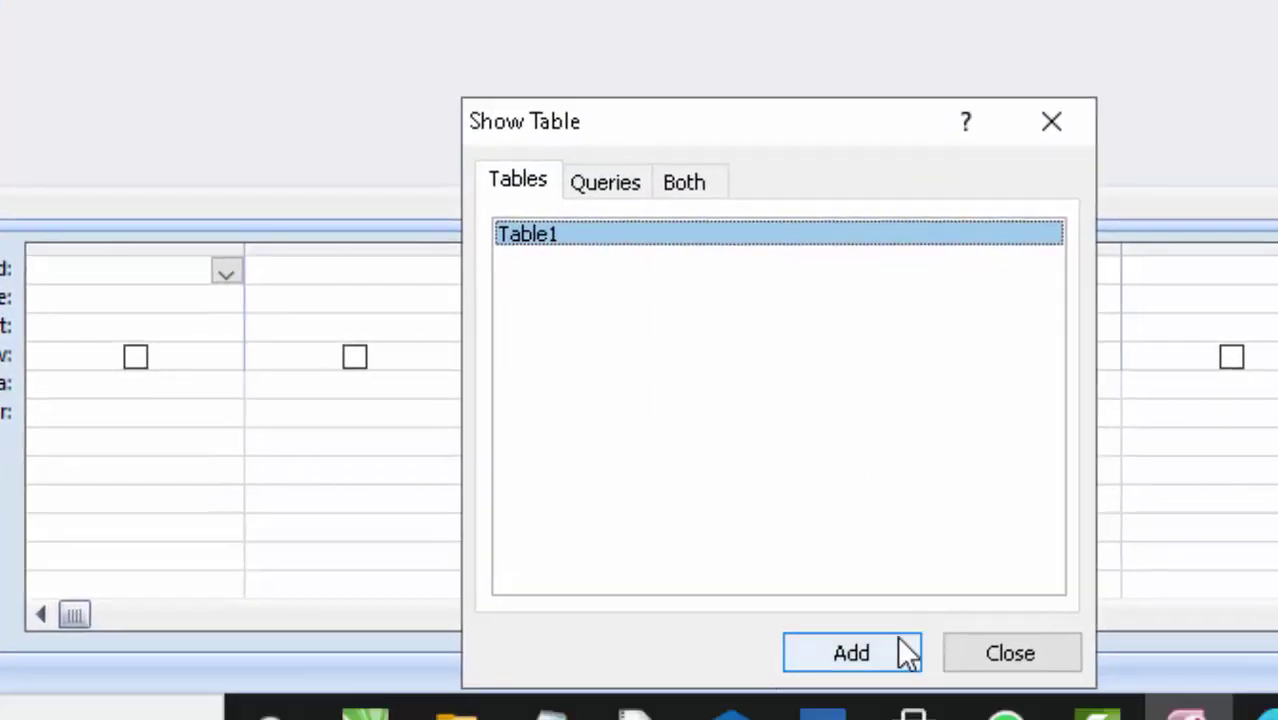
pyautogui.click(889, 643)
pyautogui.click(1038, 643)
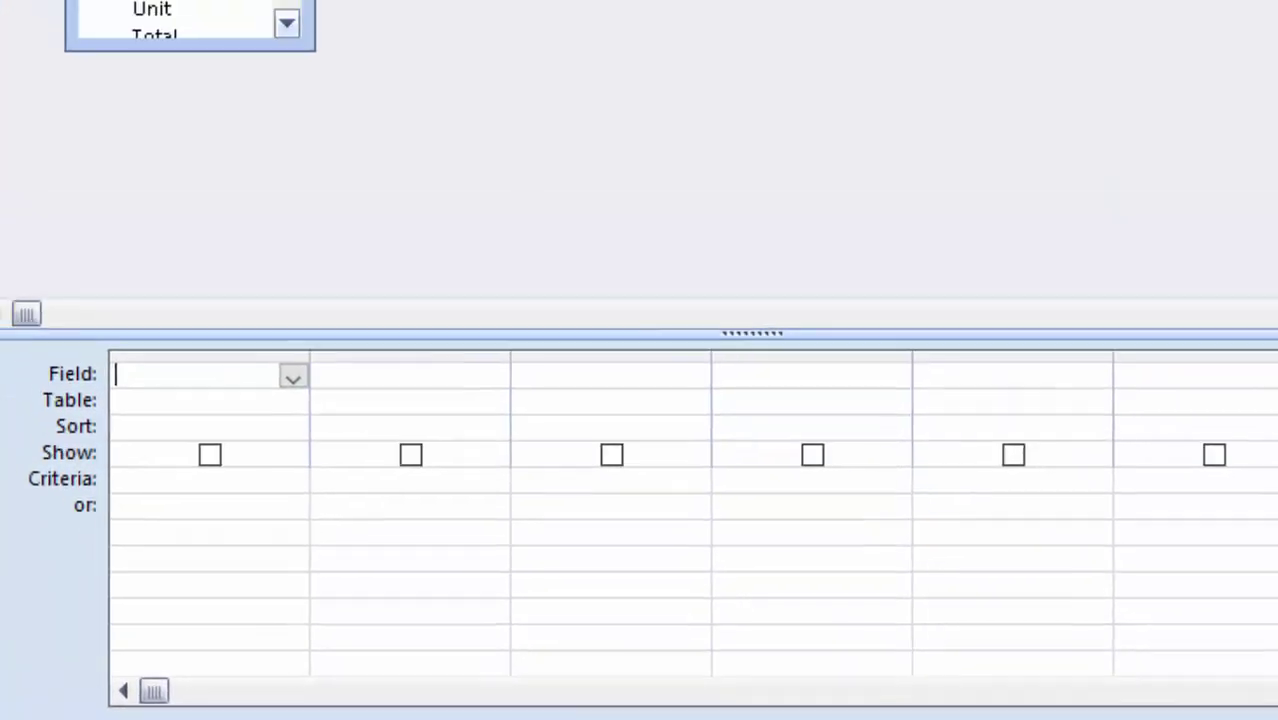
pyautogui.doubleClick(313, 100)
pyautogui.moveTo(322, 168); pyautogui.dragTo(328, 565)
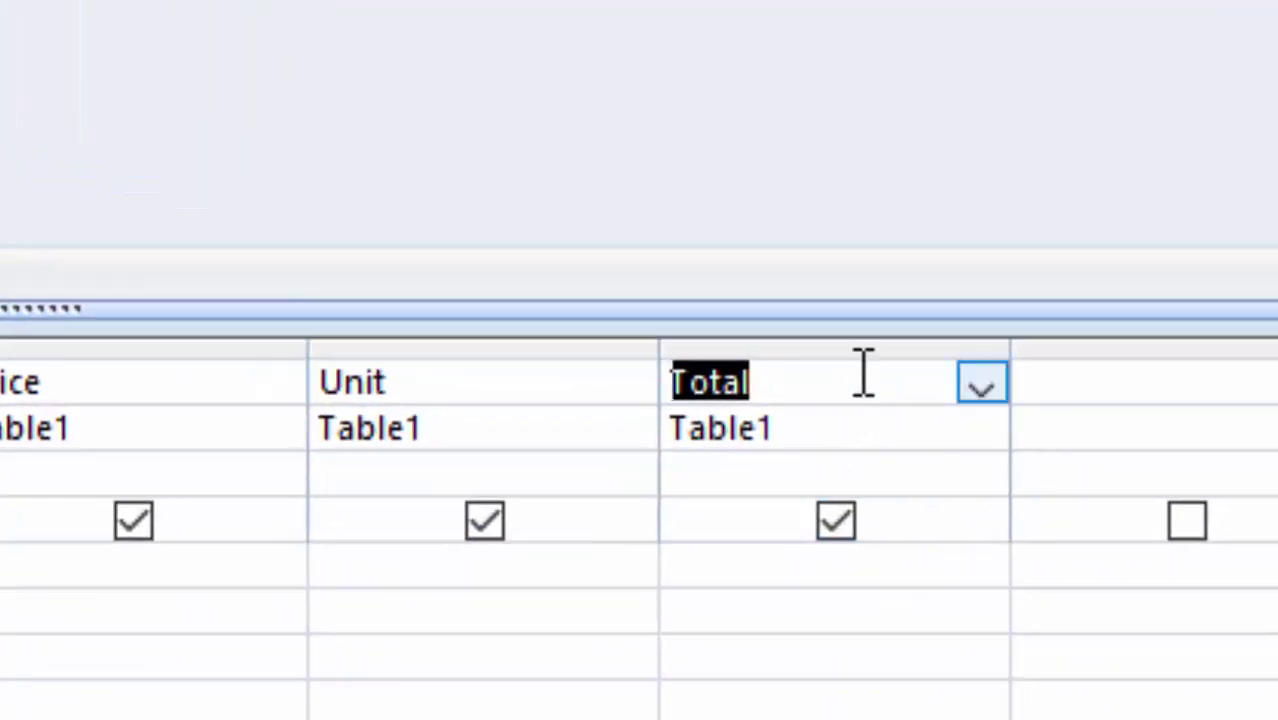
# Change the Total column to Total:[Price]*[Unit], save the query as OrderQ, and run it
pyautogui.click(863, 376)
pyautogui.write(':')
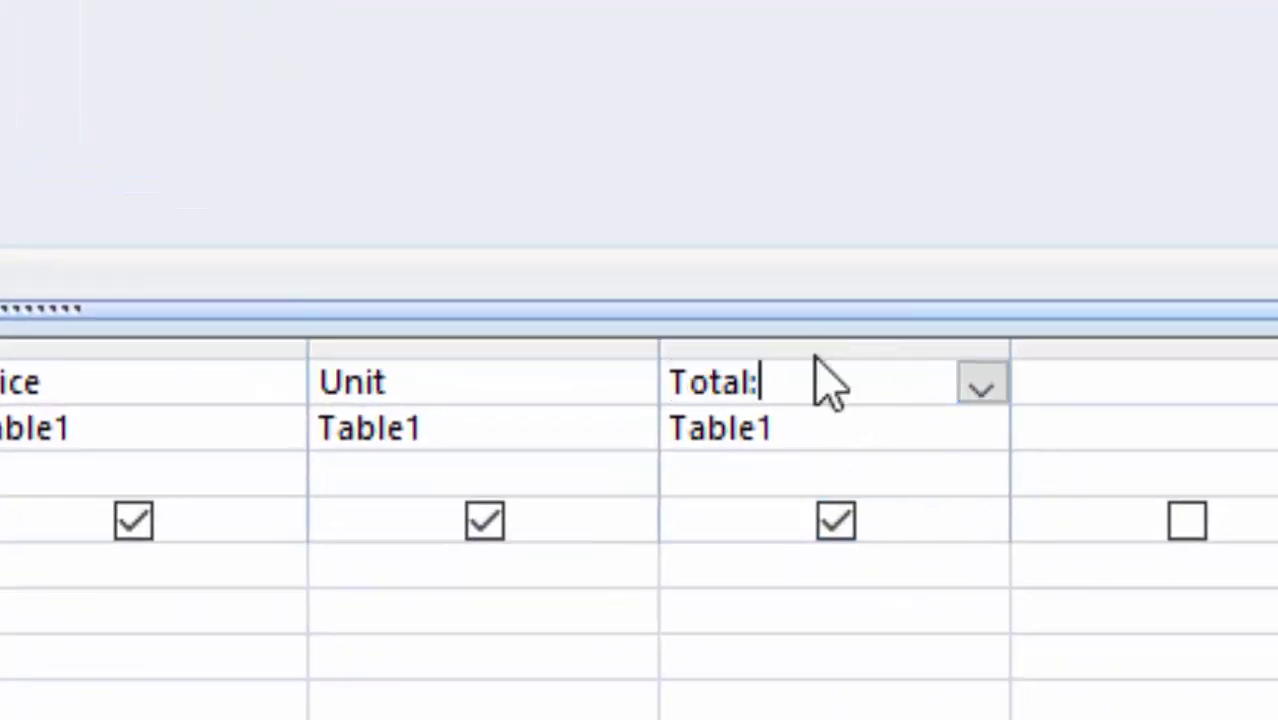
pyautogui.write('[Pr')
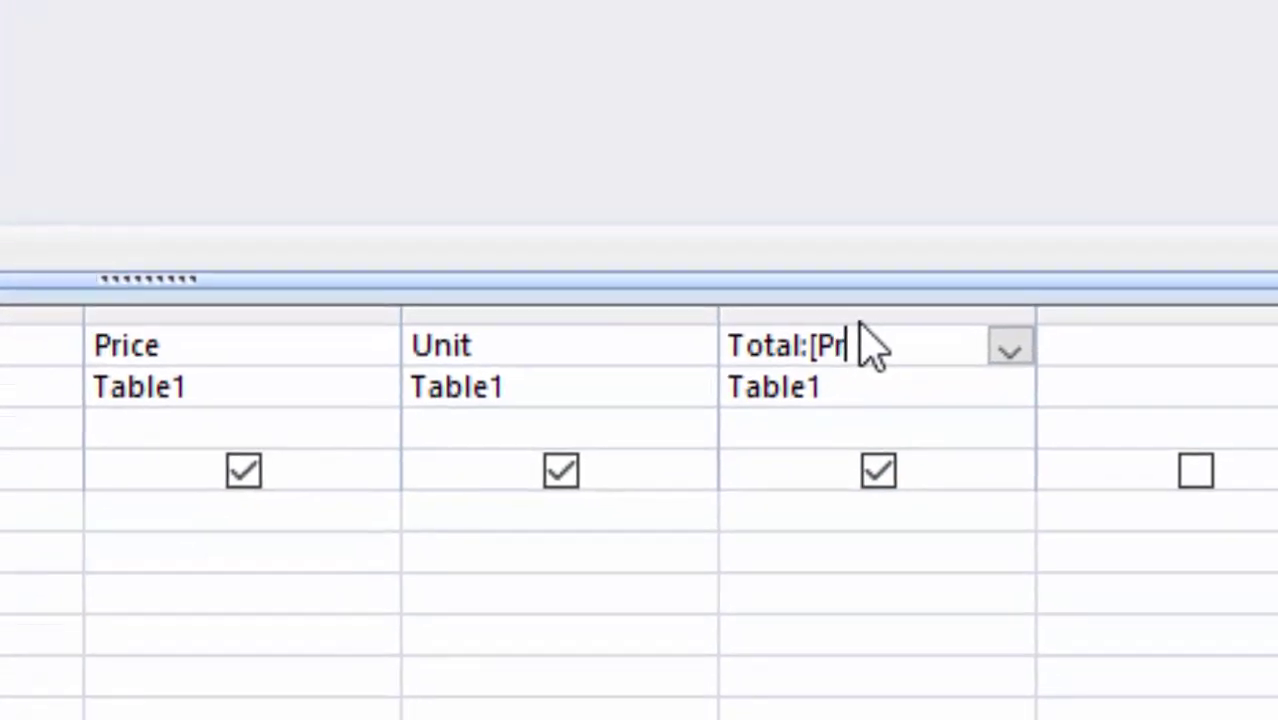
pyautogui.write('ice]')
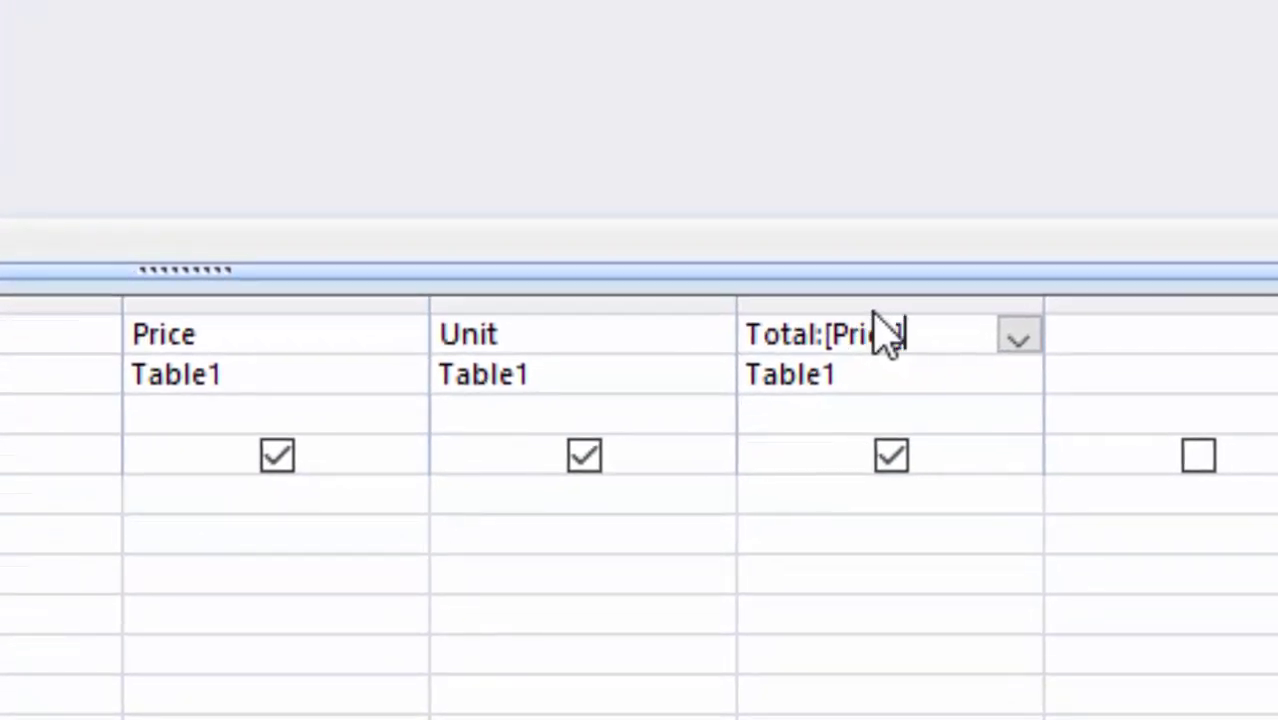
pyautogui.write('*[')
pyautogui.write('Unit]')
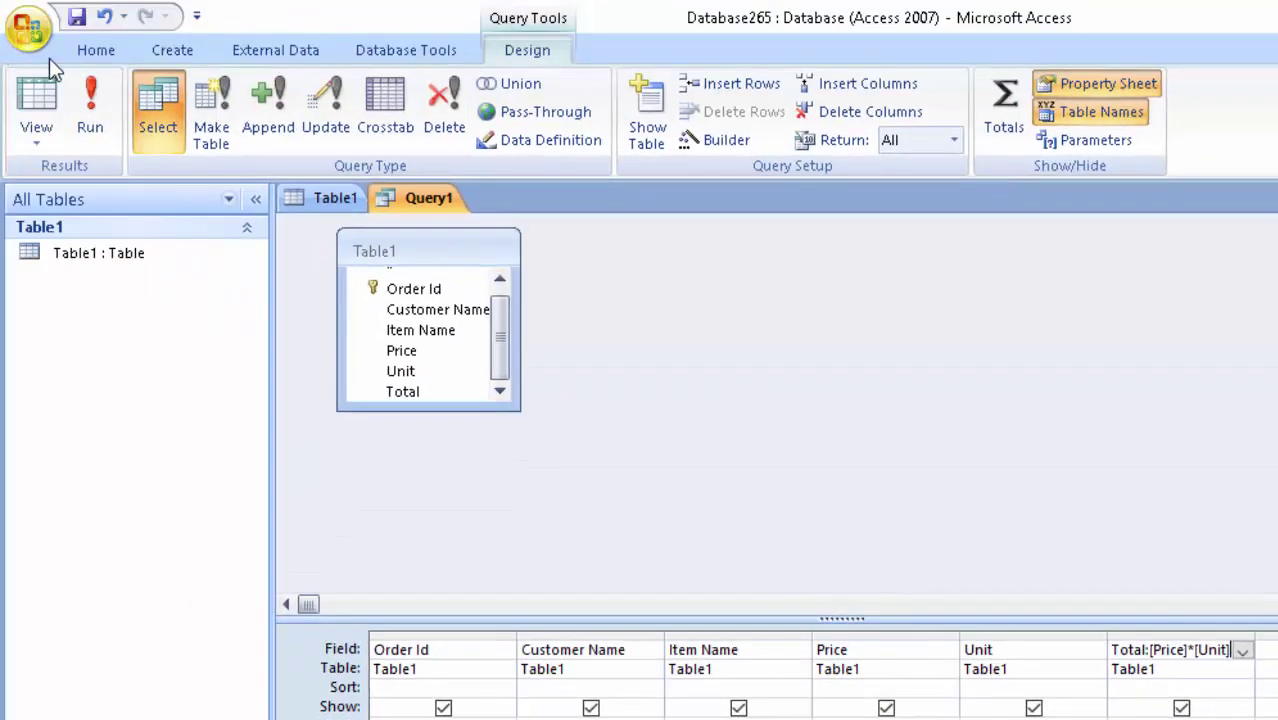
pyautogui.click(77, 18)
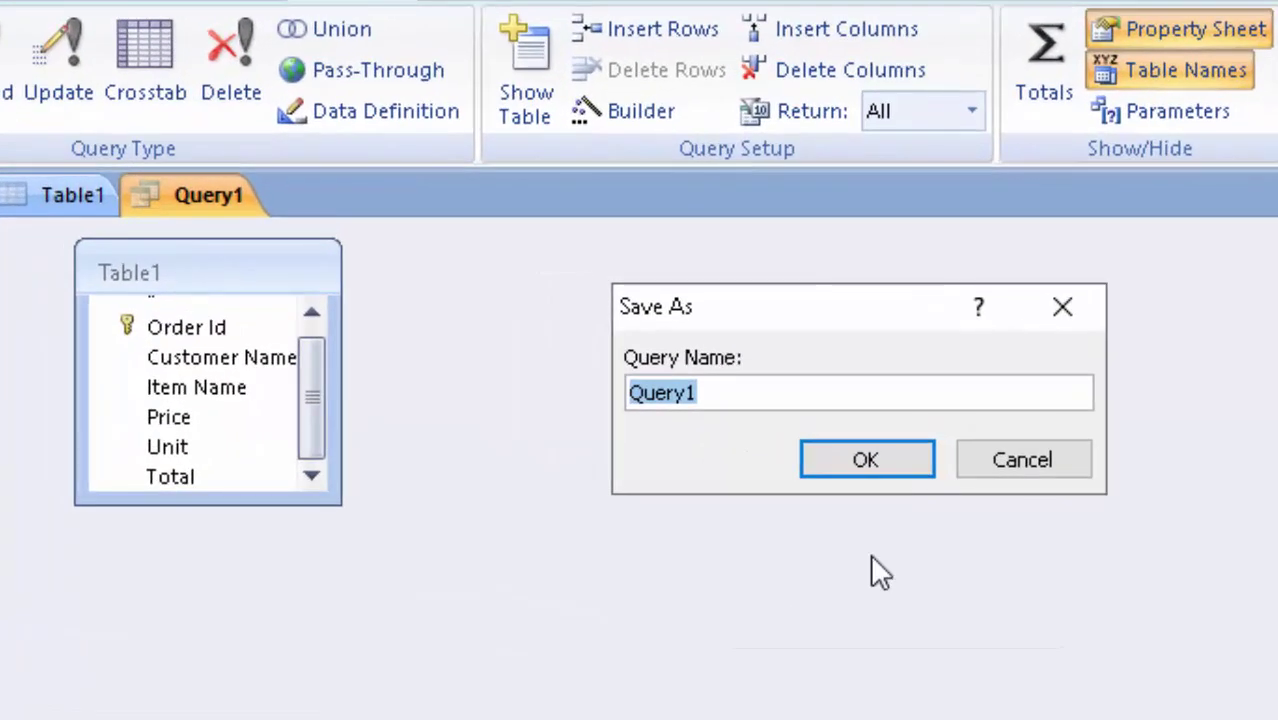
pyautogui.press('BackSpace')
pyautogui.write('Order')
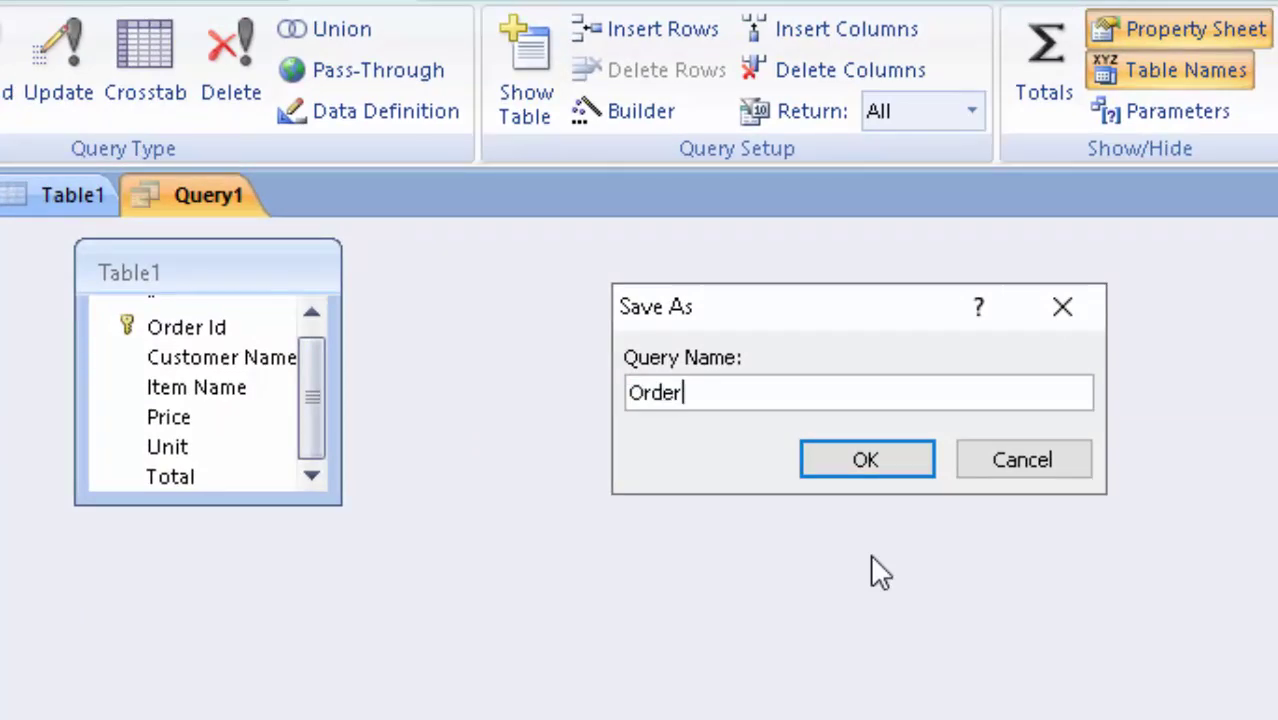
pyautogui.write('Q')
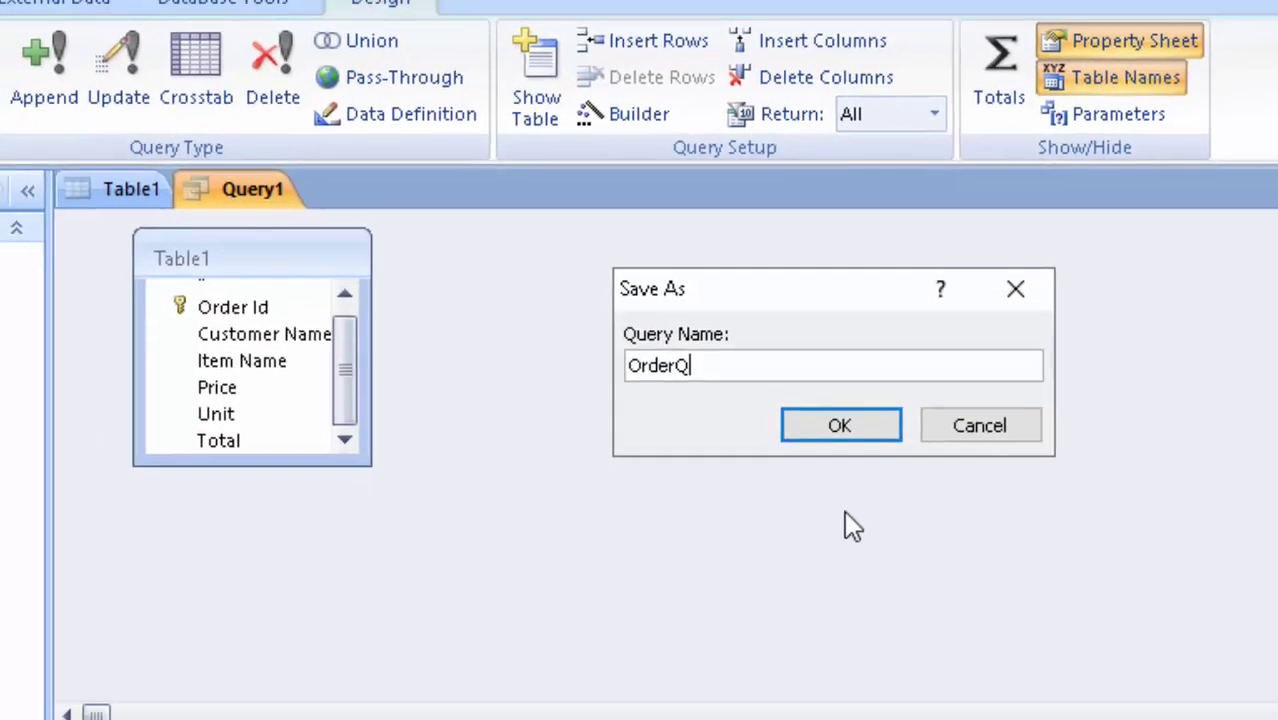
pyautogui.click(830, 466)
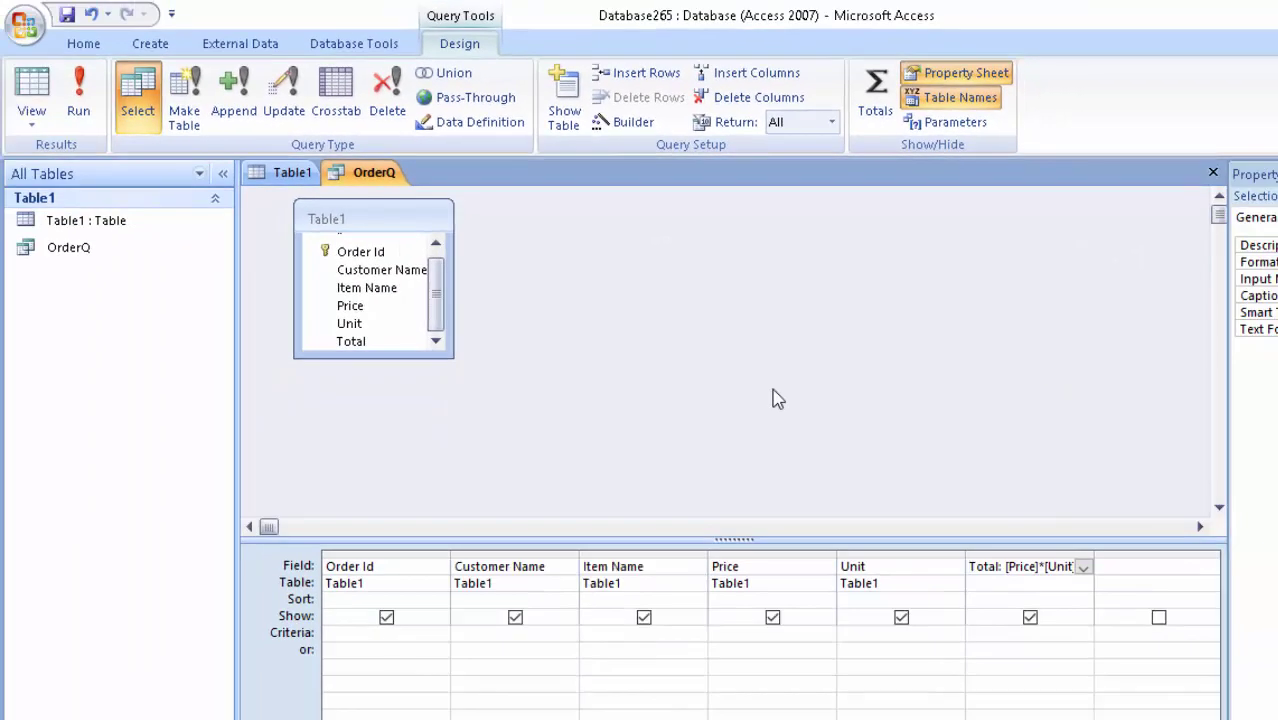
pyautogui.click(78, 95)
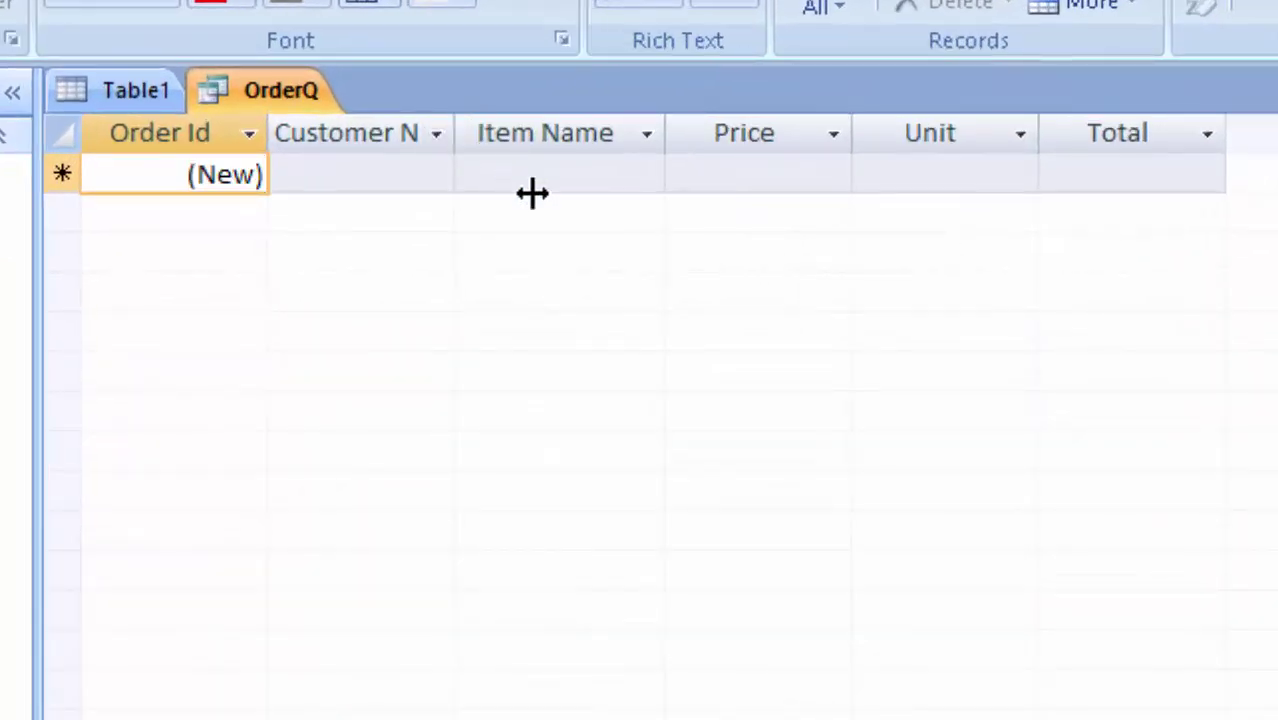
# Enter the first order: the customer's name, Keyboard, price 220
pyautogui.moveTo(533, 195); pyautogui.dragTo(518, 192)
pyautogui.click(422, 180)
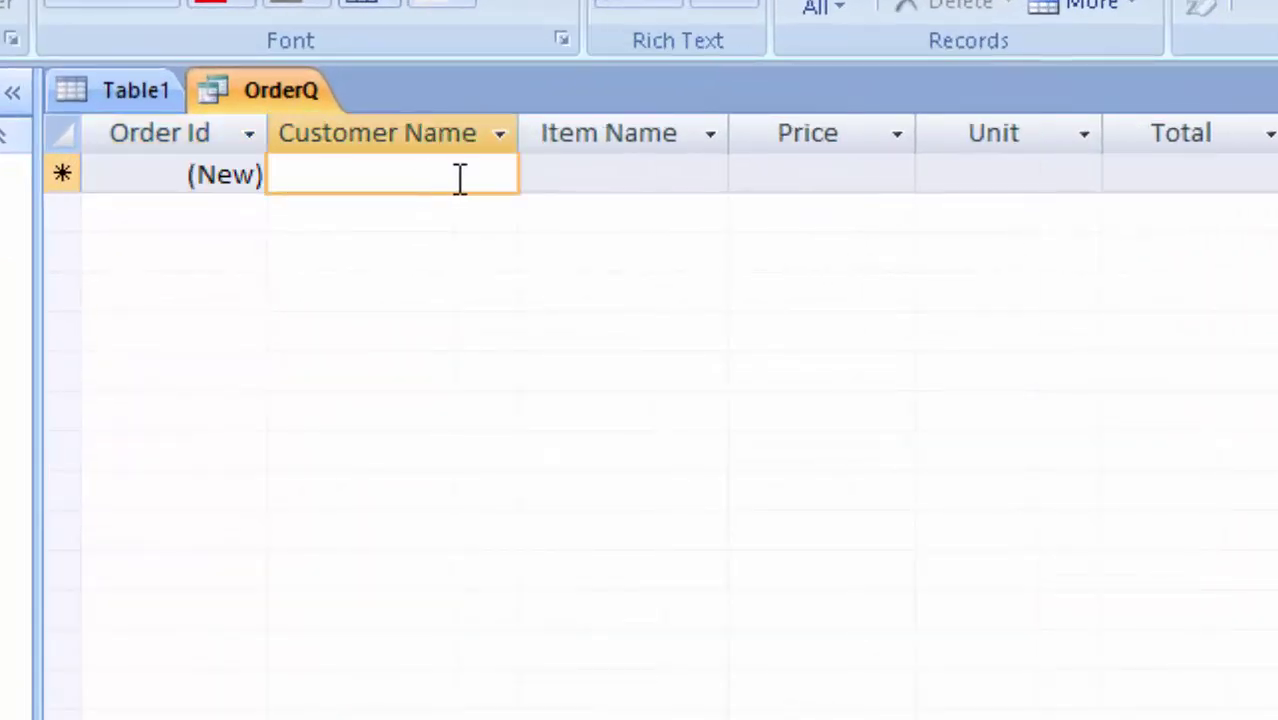
pyautogui.write('Ram')
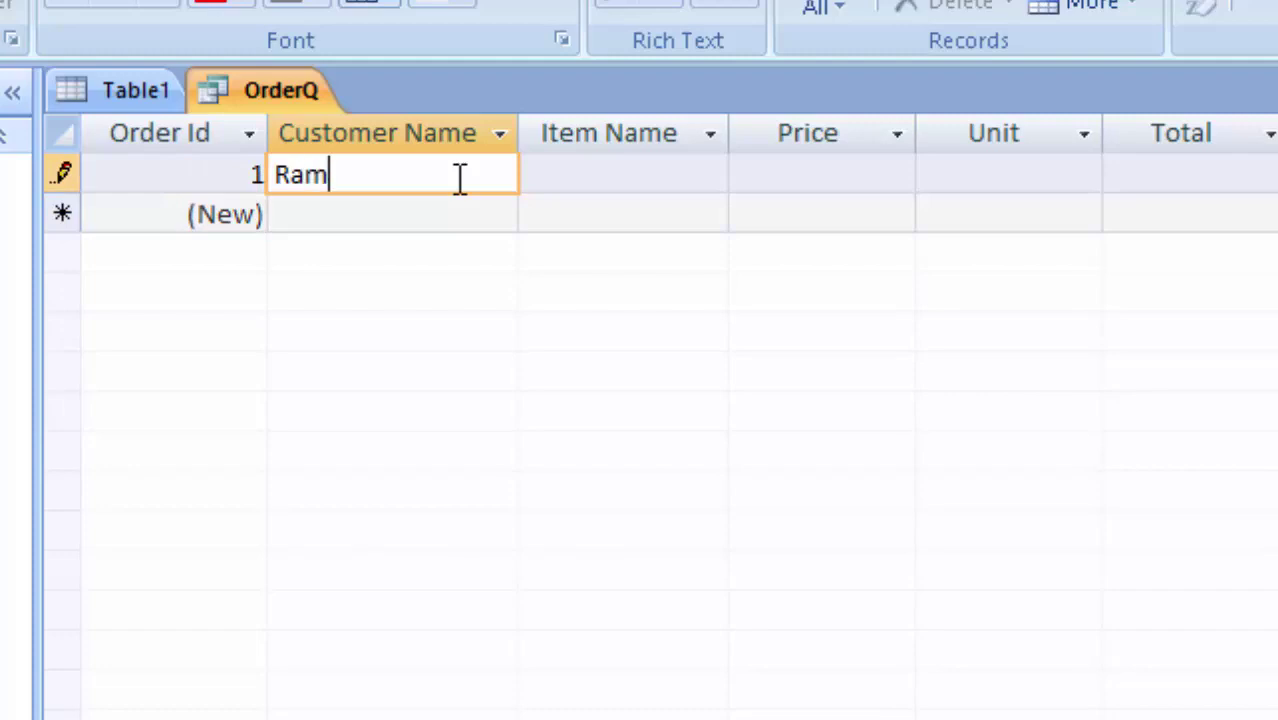
pyautogui.press('Tab')
pyautogui.write('K')
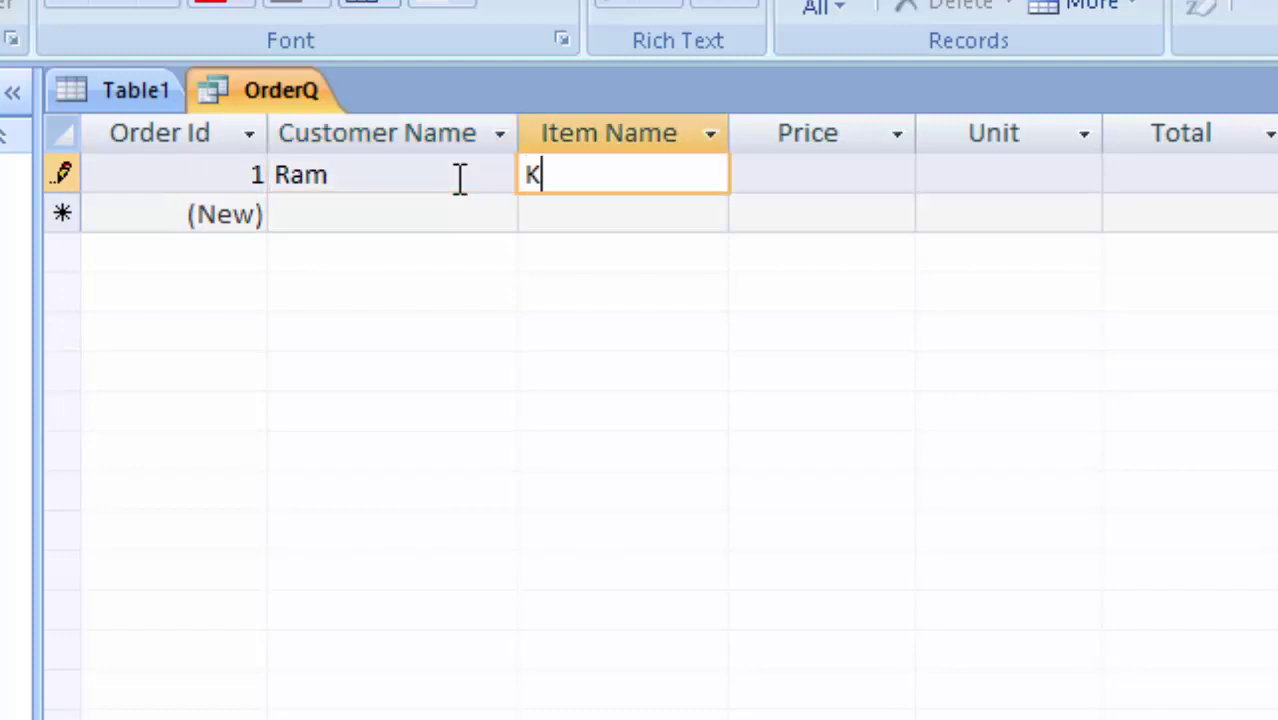
pyautogui.write('eyboa')
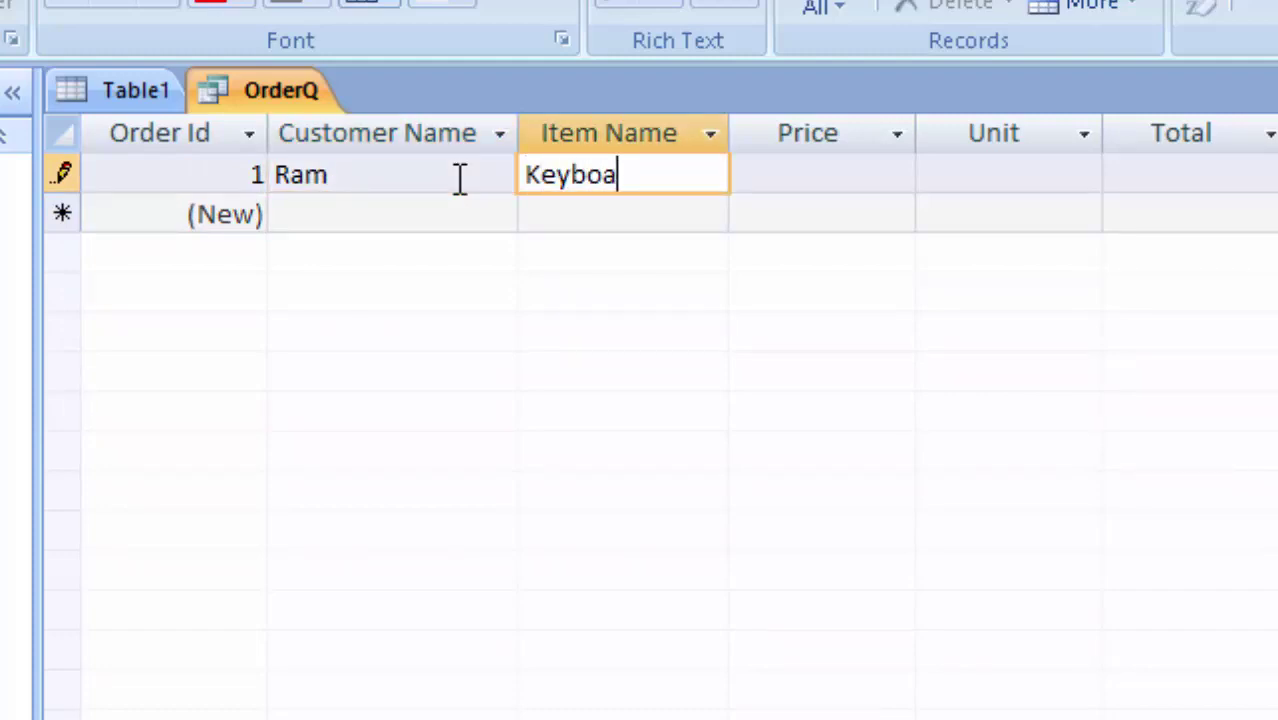
pyautogui.write('rd')
pyautogui.press('Tab')
pyautogui.write('2')
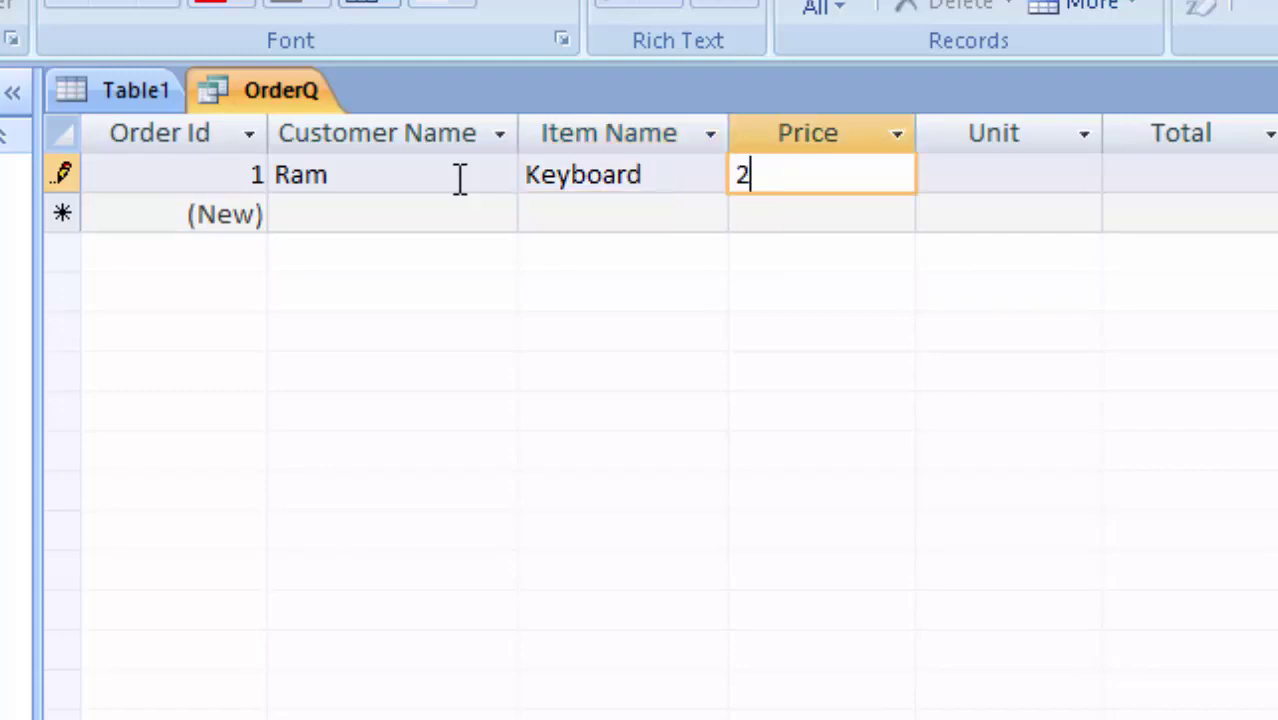
pyautogui.write('20')
pyautogui.press('Tab')
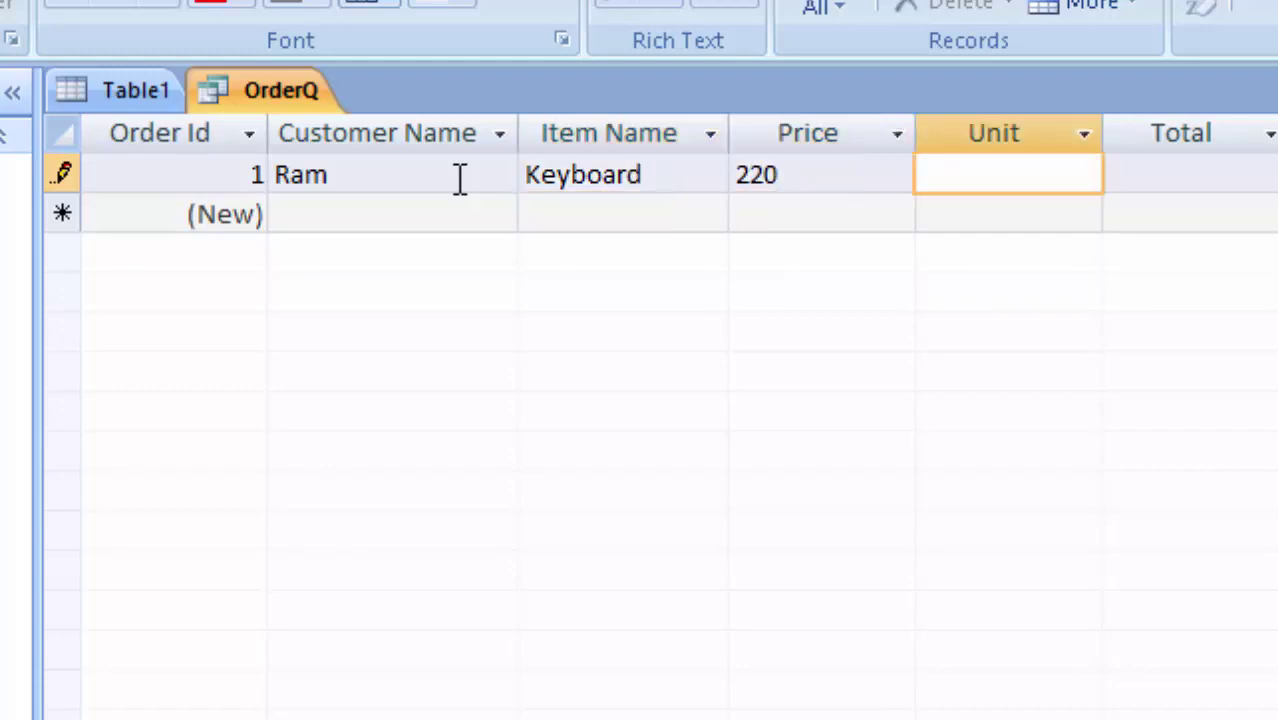
pyautogui.write('4')
pyautogui.press('Tab')
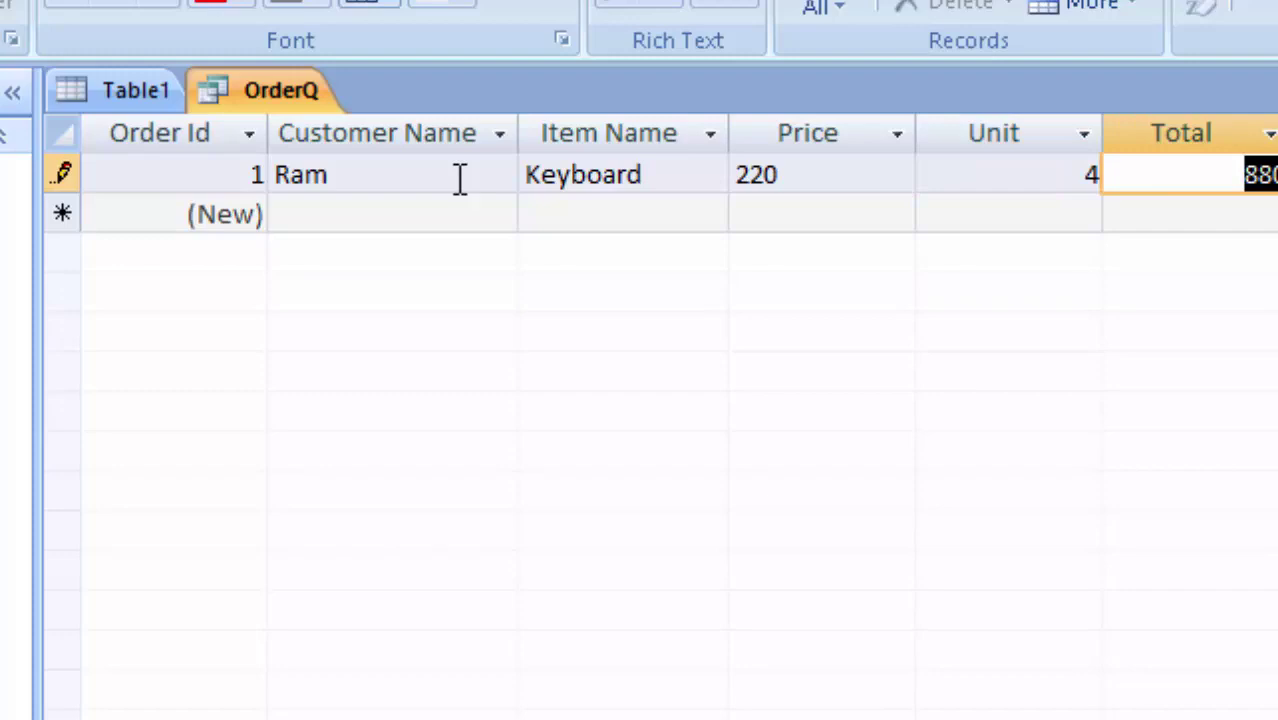
pyautogui.press('Tab')
pyautogui.press('Tab')
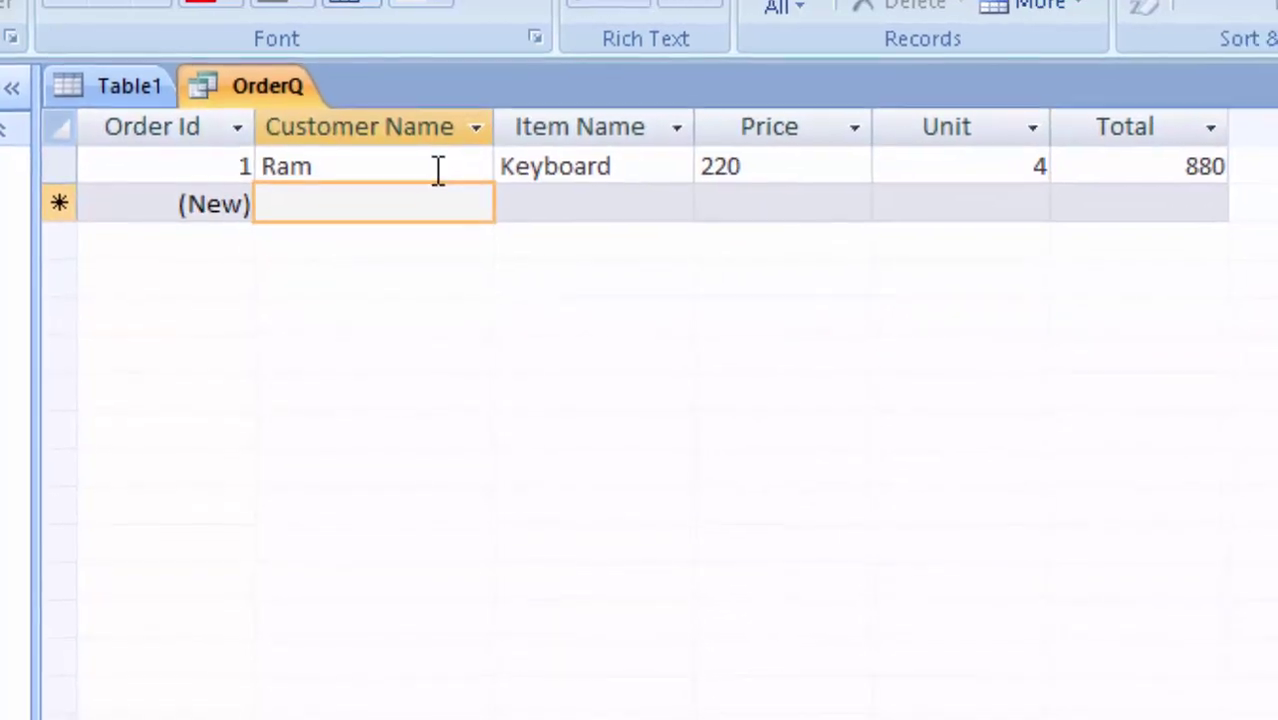
# Enter order 2: the customer's name, Mouse, price 120, 20 units
pyautogui.write('Shya')
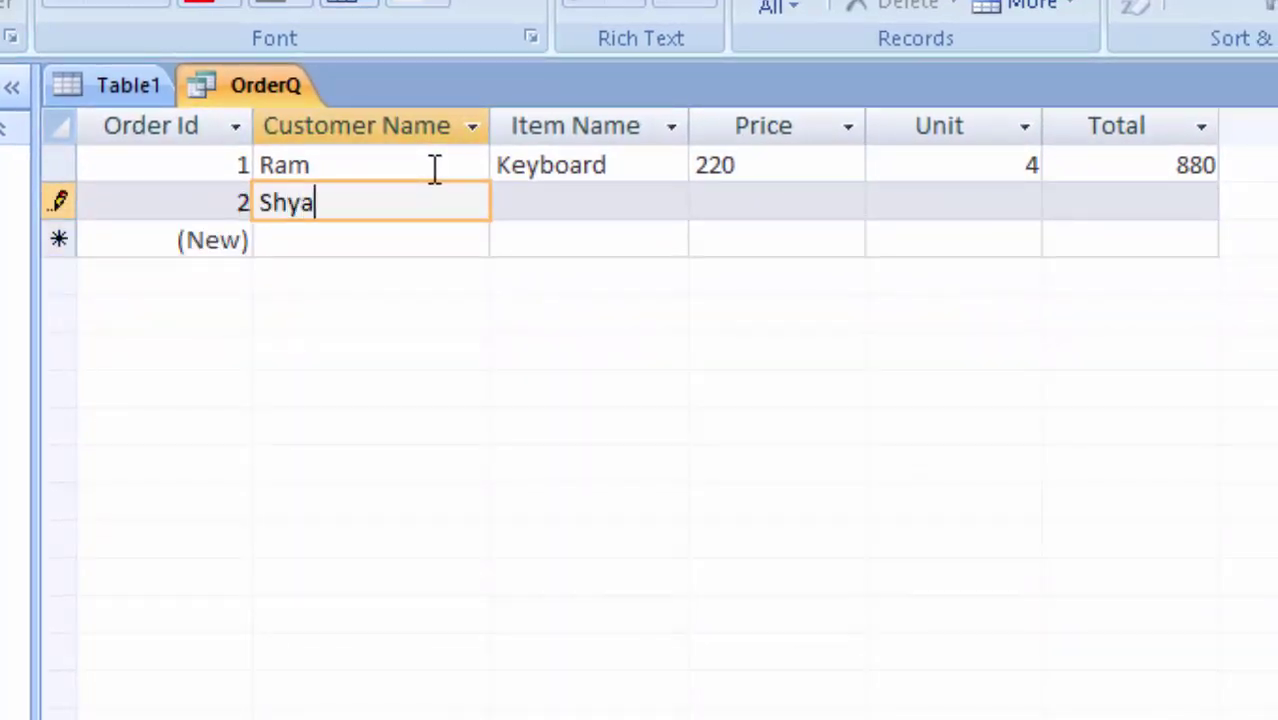
pyautogui.write('m')
pyautogui.press('Tab')
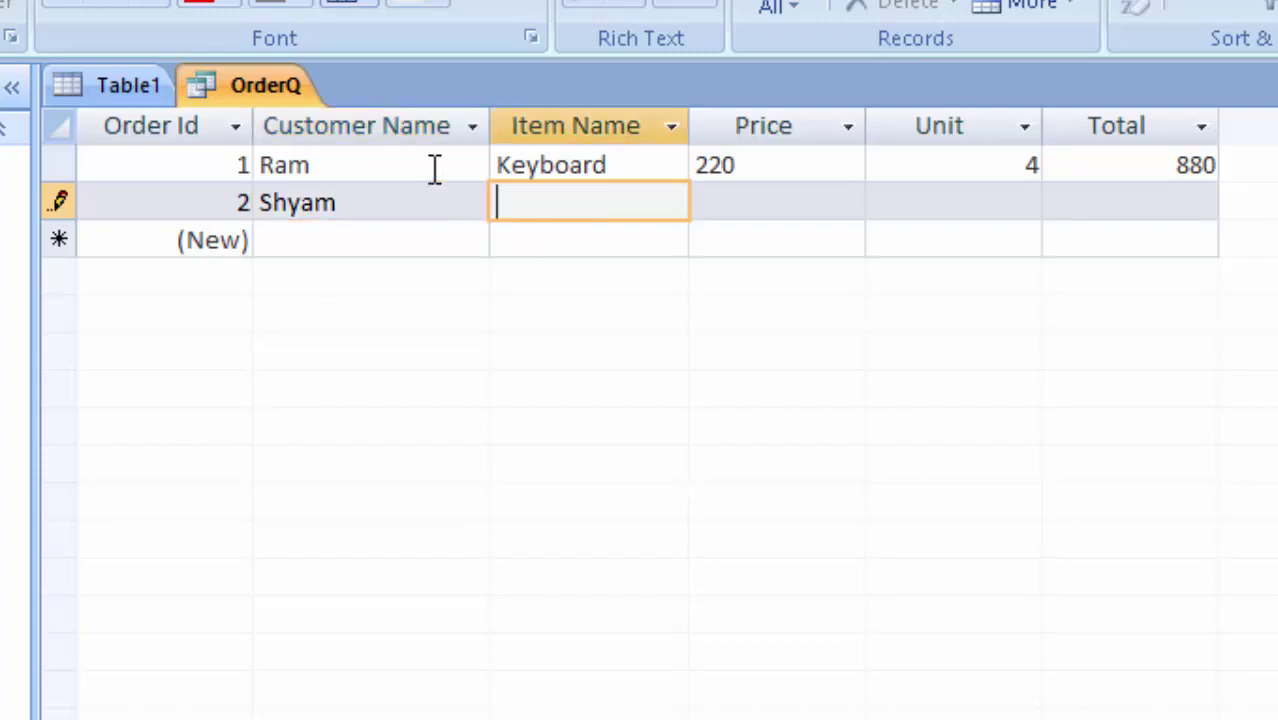
pyautogui.write('Mo')
pyautogui.write('use')
pyautogui.press('Tab')
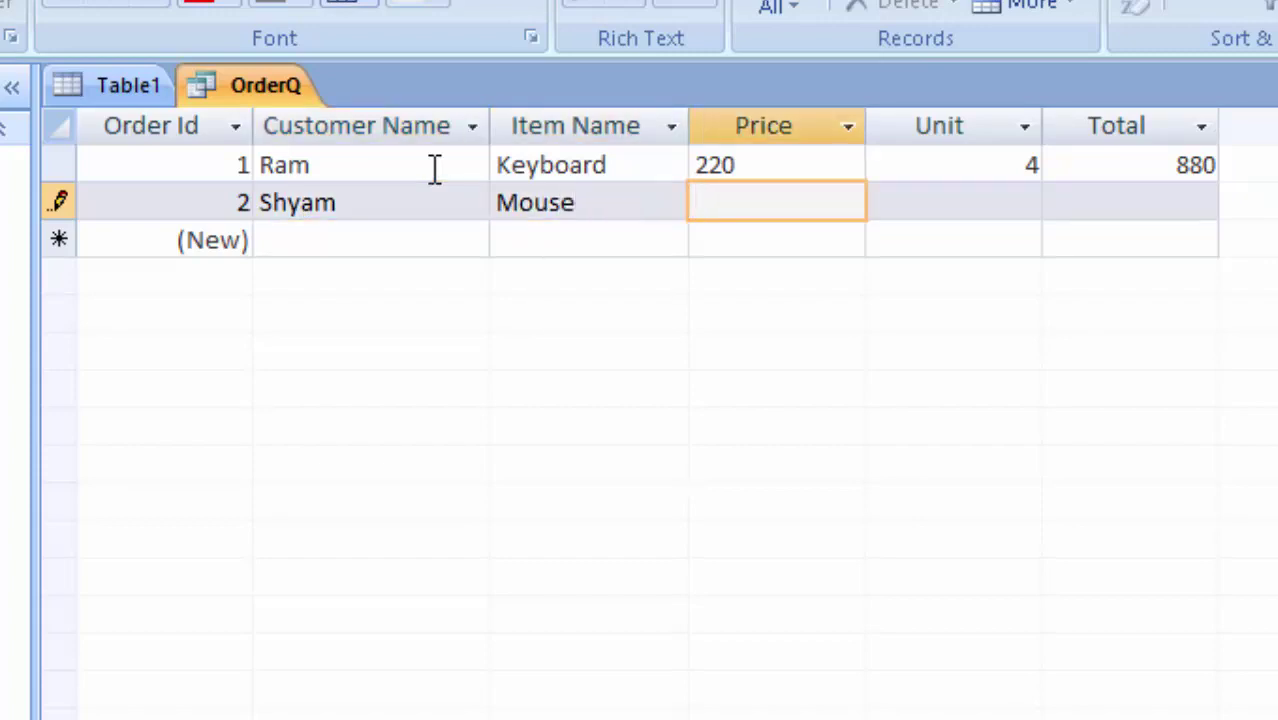
pyautogui.write('120')
pyautogui.press('Tab')
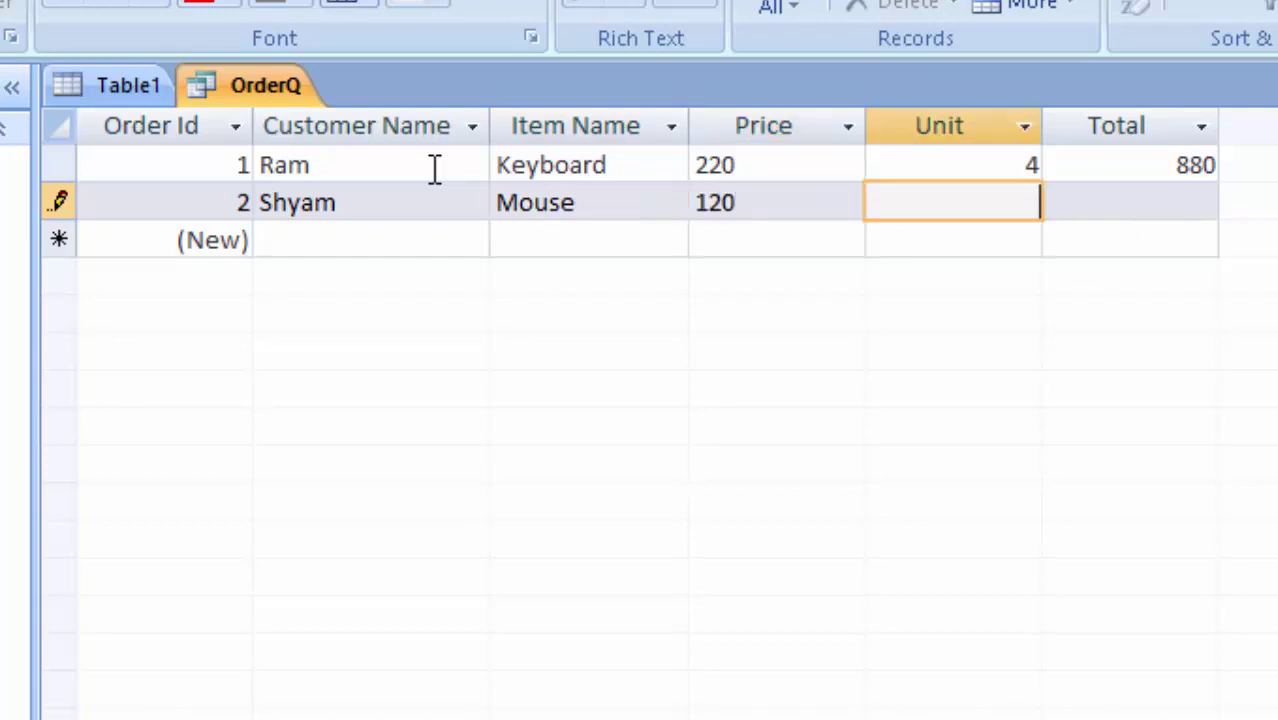
pyautogui.write('20')
pyautogui.press('Tab')
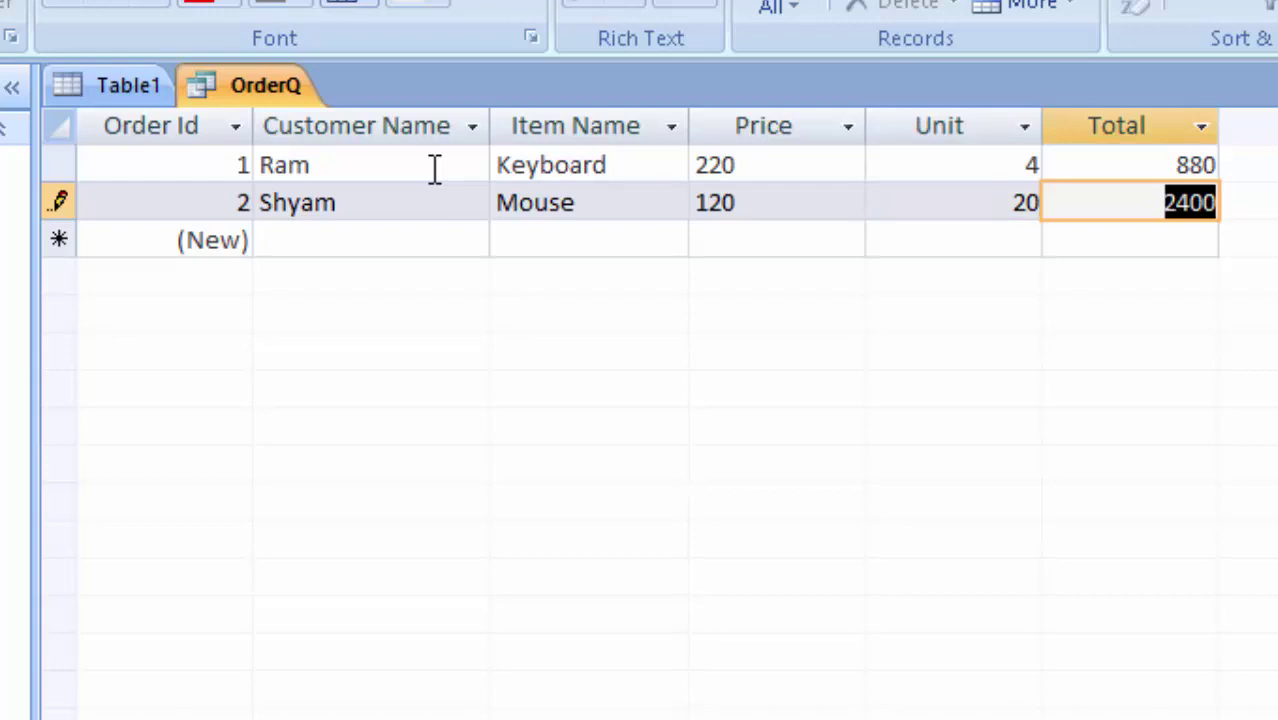
pyautogui.press('Tab')
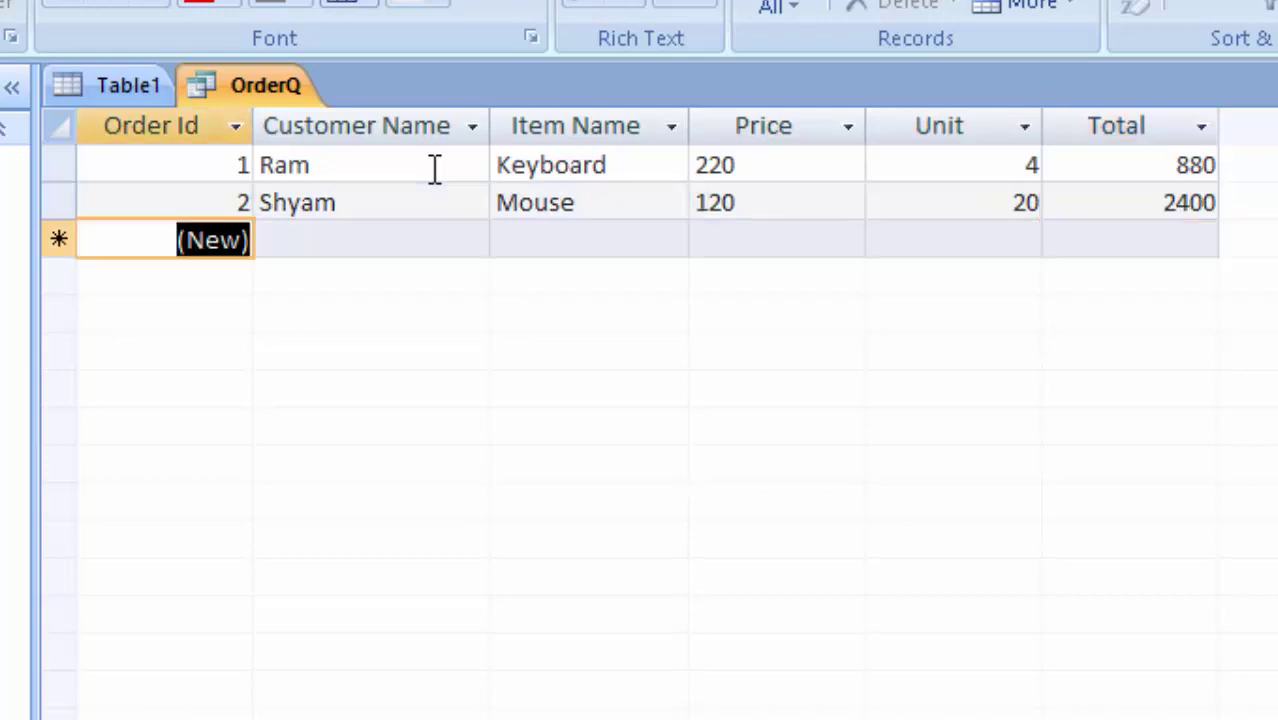
# Enter order 3 with the customer's name, Headphone, price corrected to 700, 20 units
pyautogui.press('Tab')
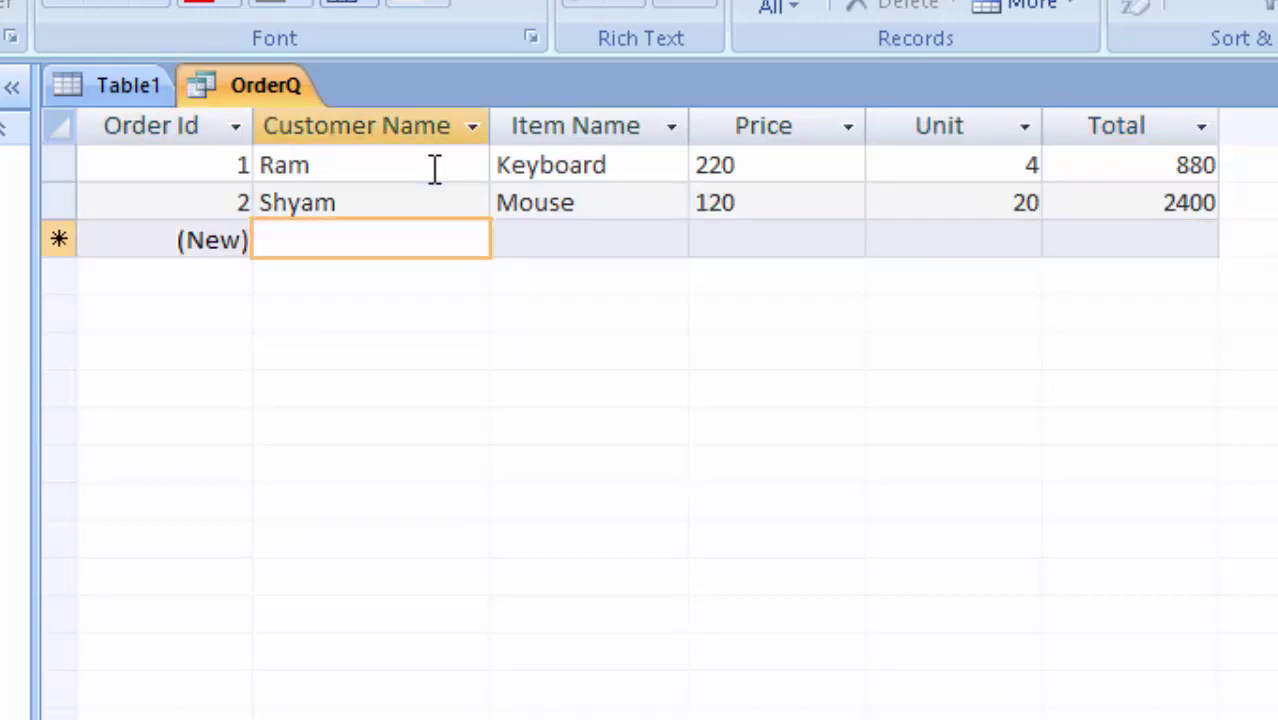
pyautogui.write('Mano')
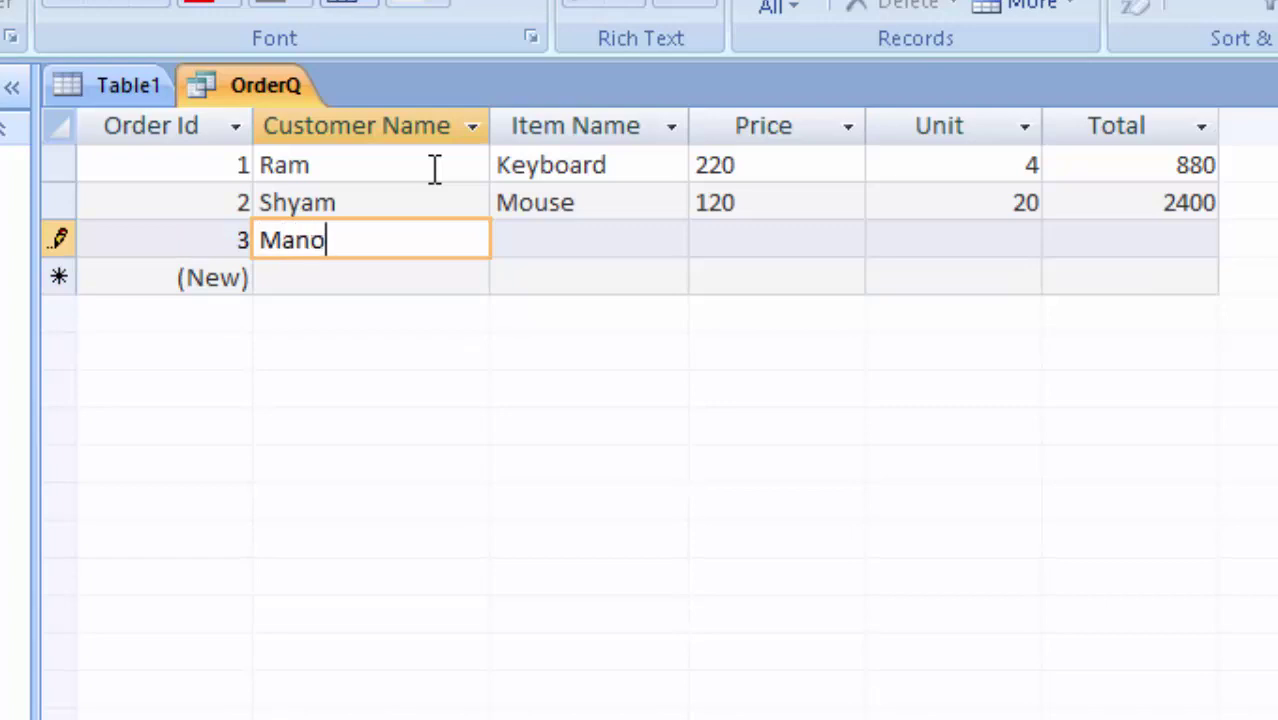
pyautogui.write('j')
pyautogui.press('Tab')
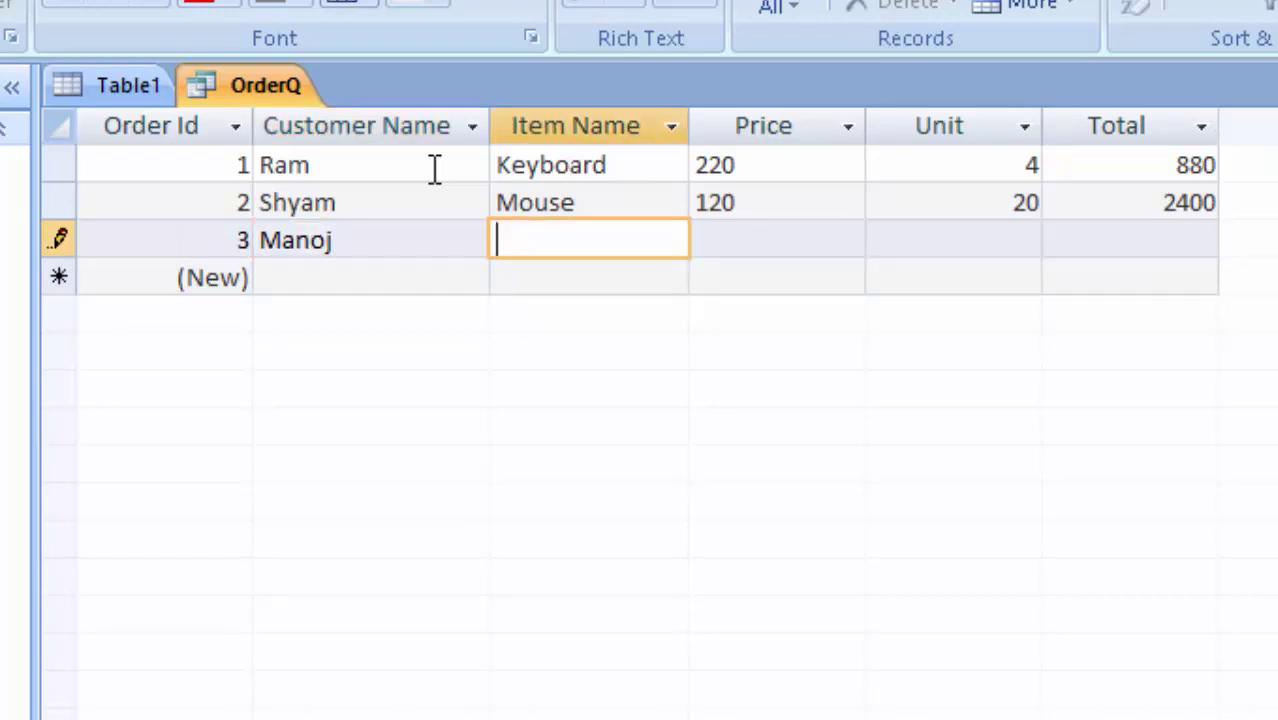
pyautogui.write('Head')
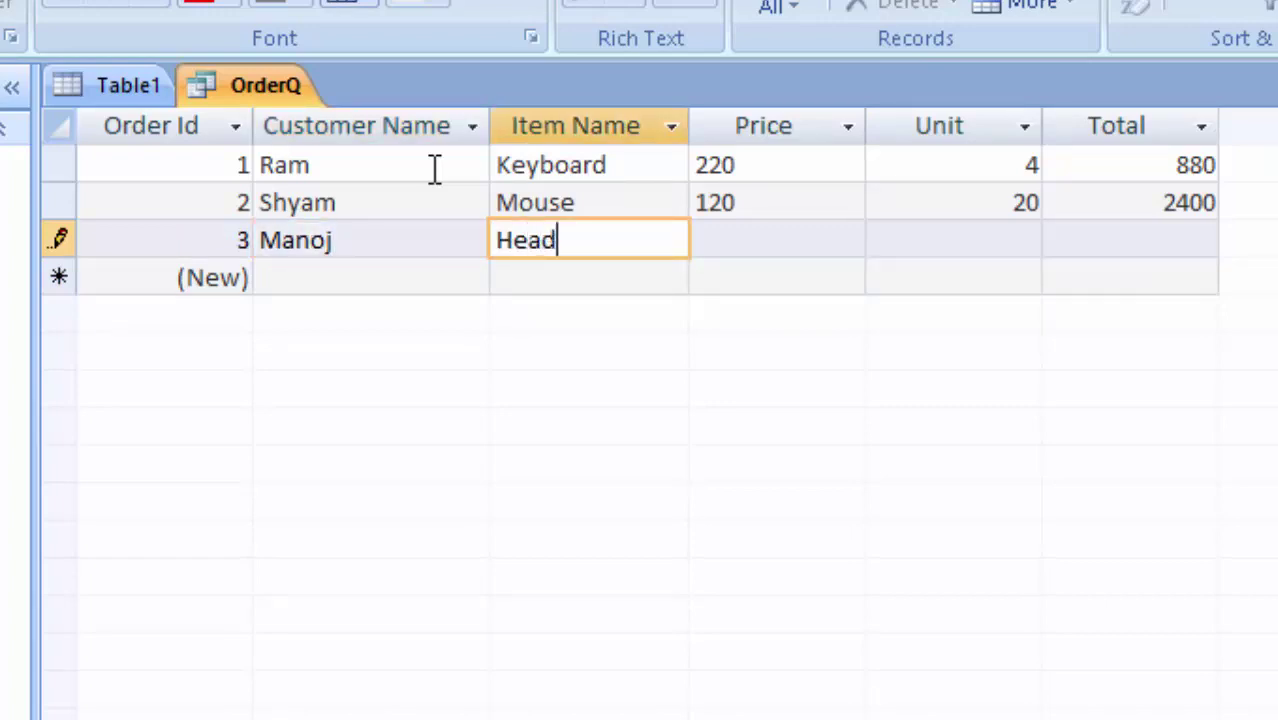
pyautogui.write('phone')
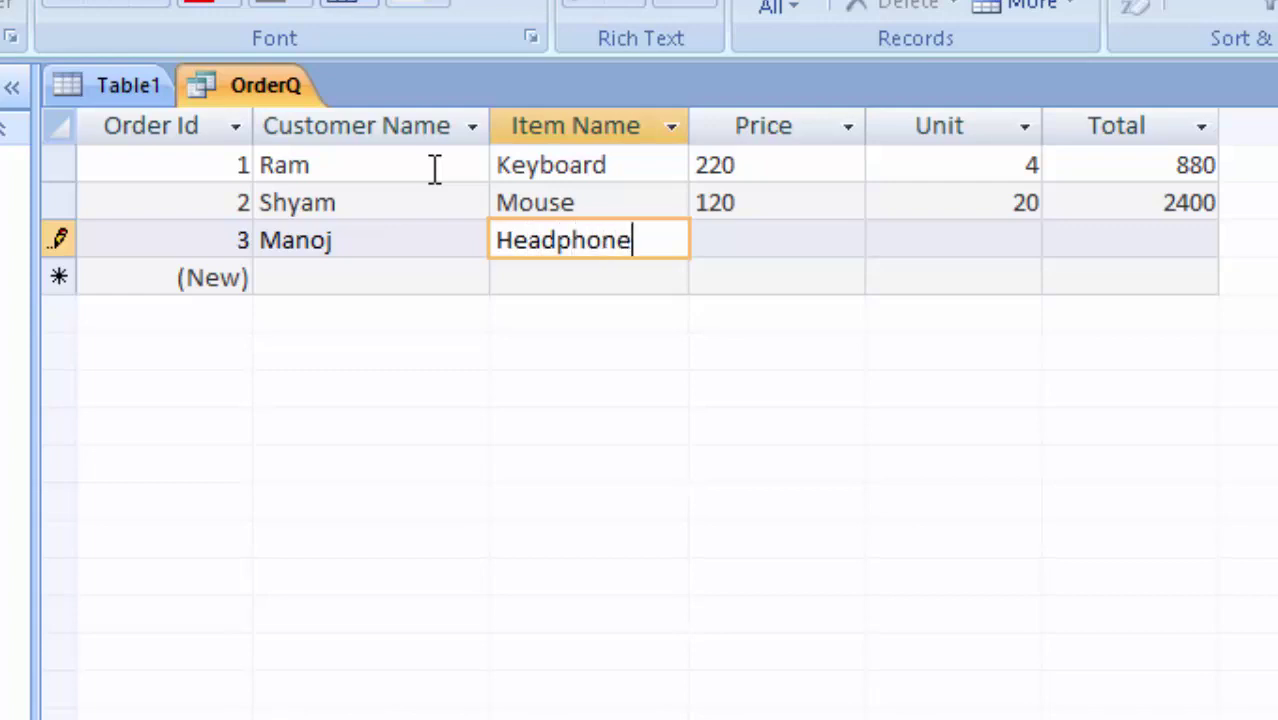
pyautogui.press('Tab')
pyautogui.write('2')
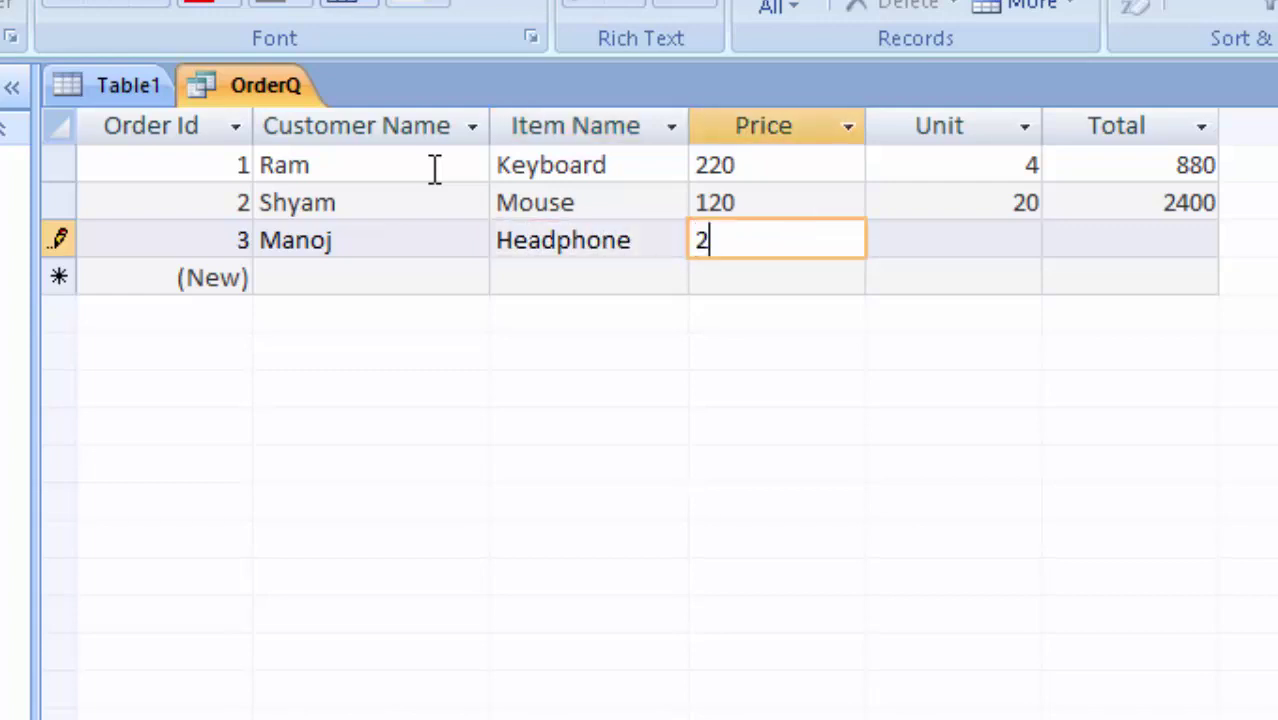
pyautogui.write('0')
pyautogui.press('Tab')
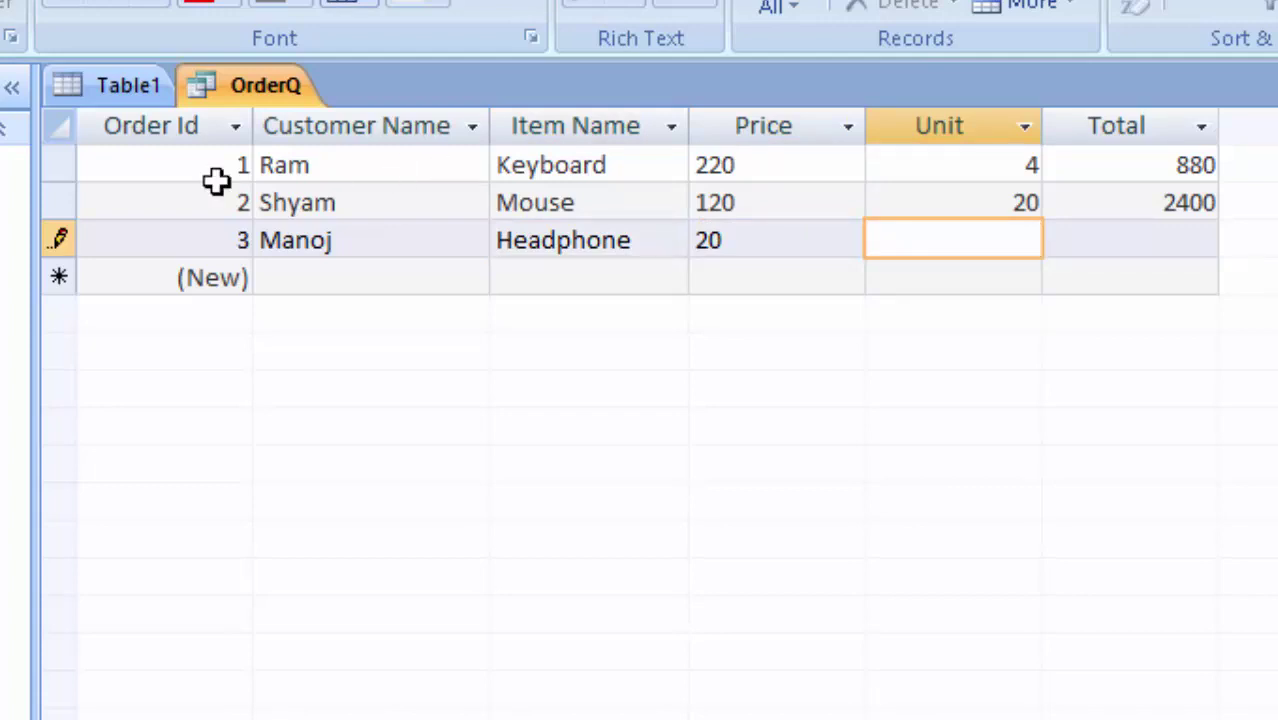
pyautogui.click(752, 232)
pyautogui.press('BackSpace')
pyautogui.press('BackSpace')
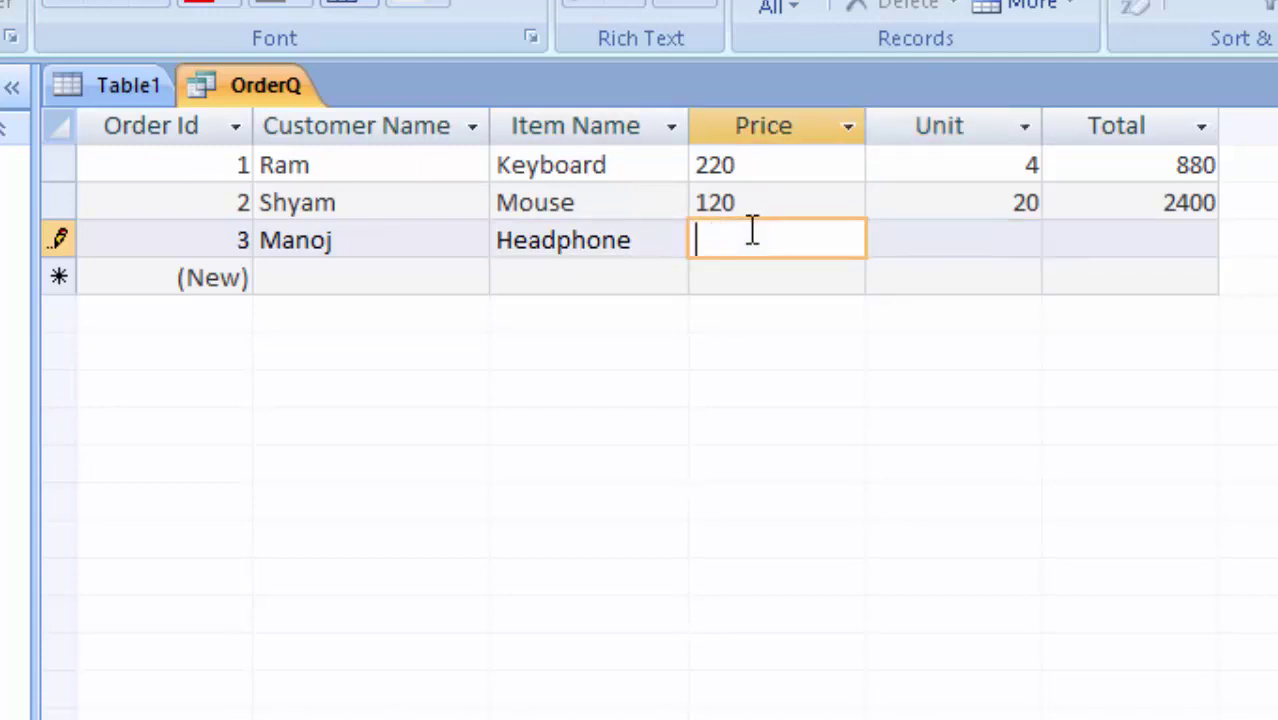
pyautogui.write('700')
pyautogui.press('Tab')
pyautogui.write('2')
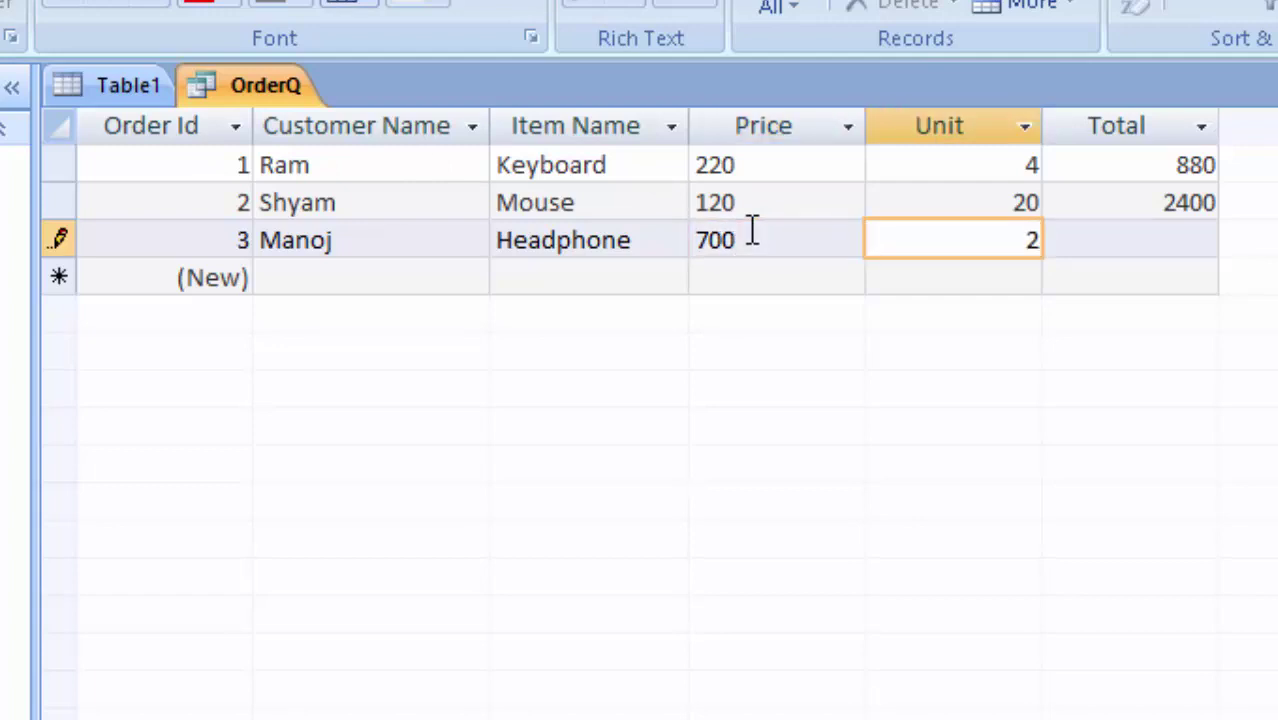
pyautogui.write('0')
pyautogui.press('Tab')
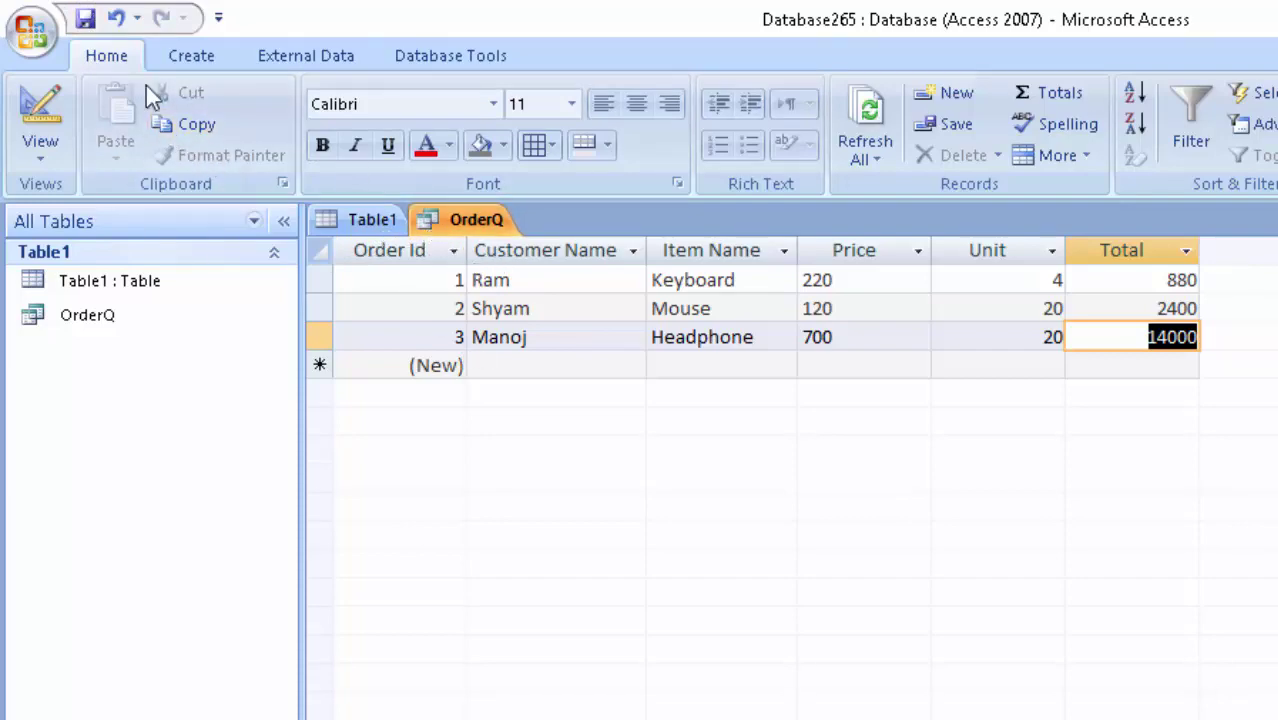
# Use the Form Wizard to build a columnar, Access 2007-style form OrderF from all six OrderQ fields, opening it in design view
pyautogui.click(213, 53)
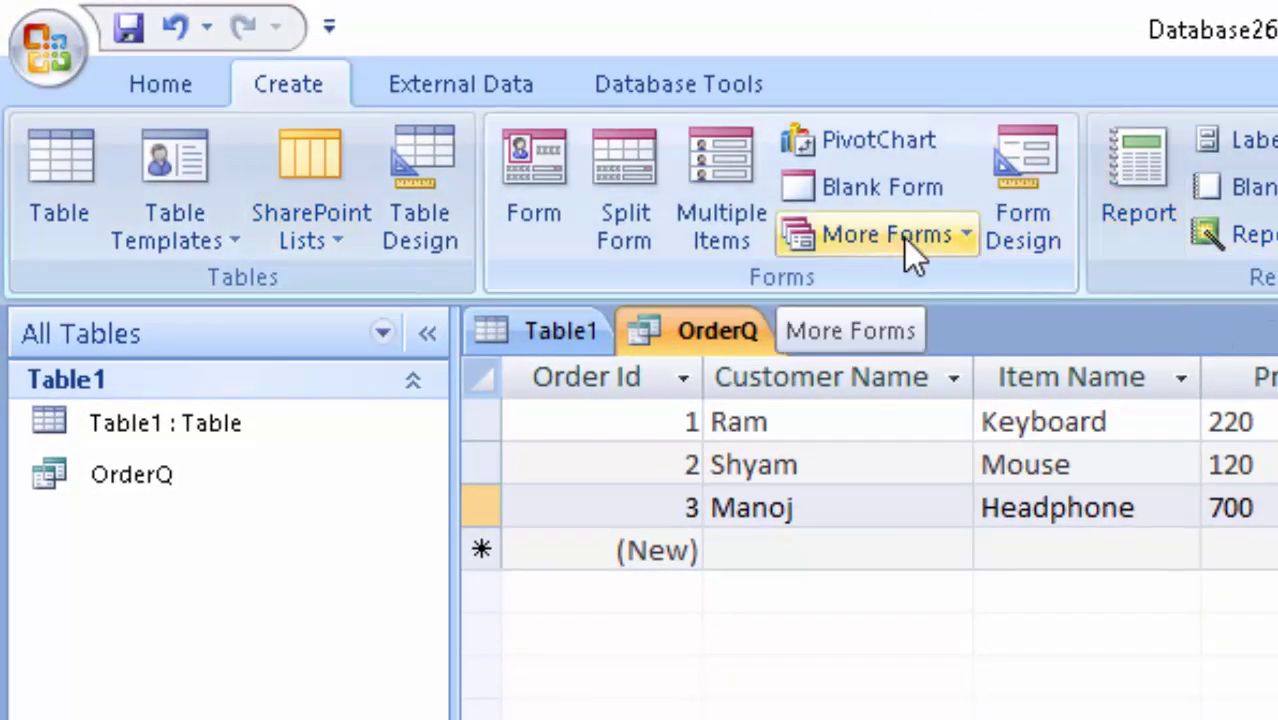
pyautogui.click(904, 240)
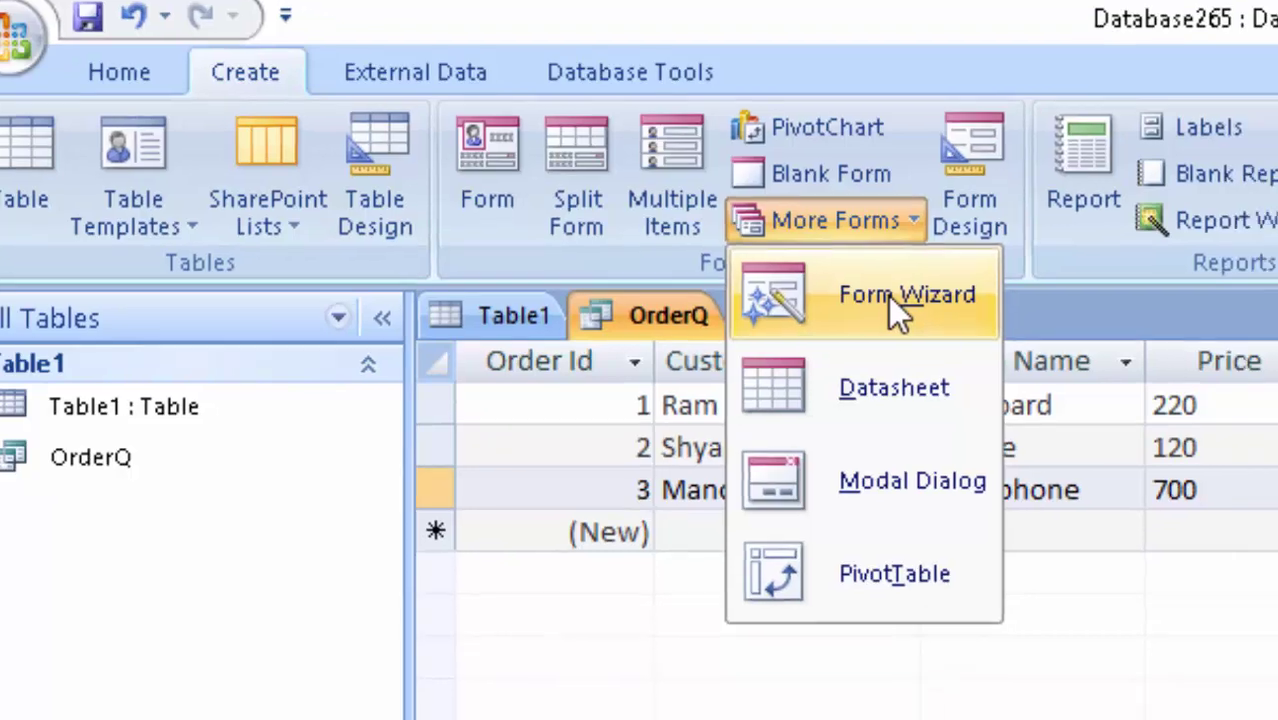
pyautogui.click(940, 310)
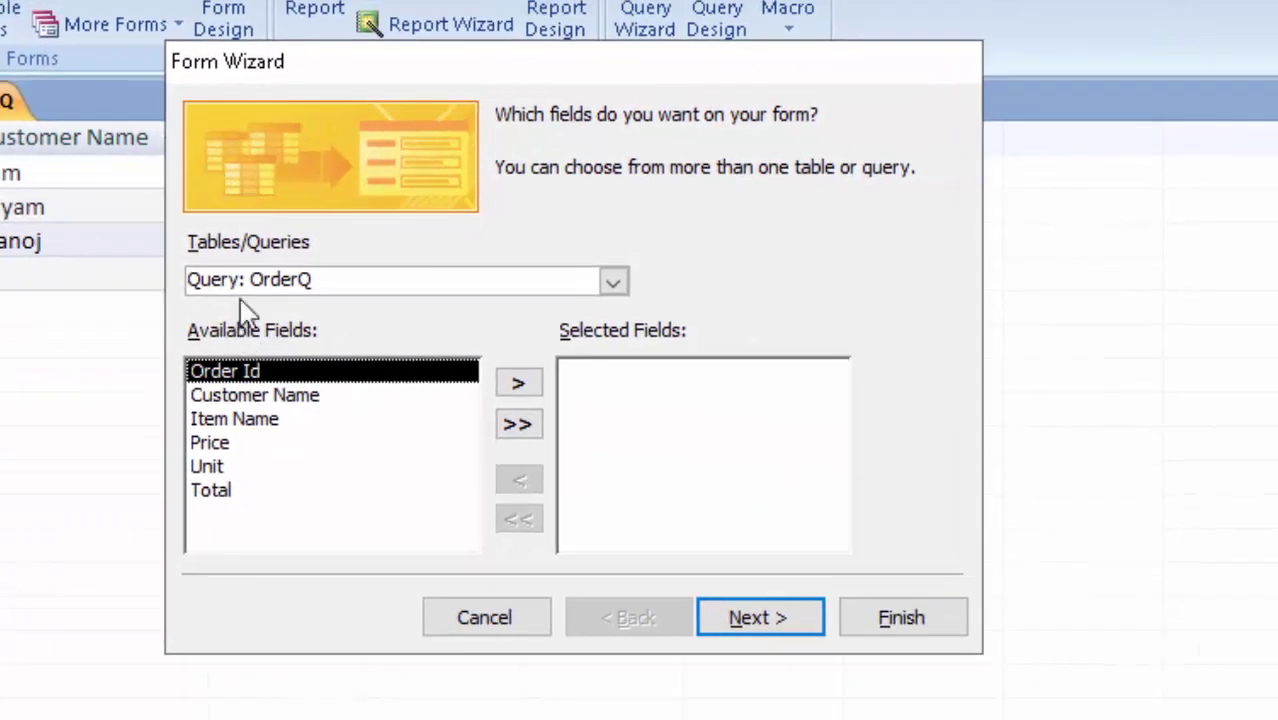
pyautogui.click(613, 283)
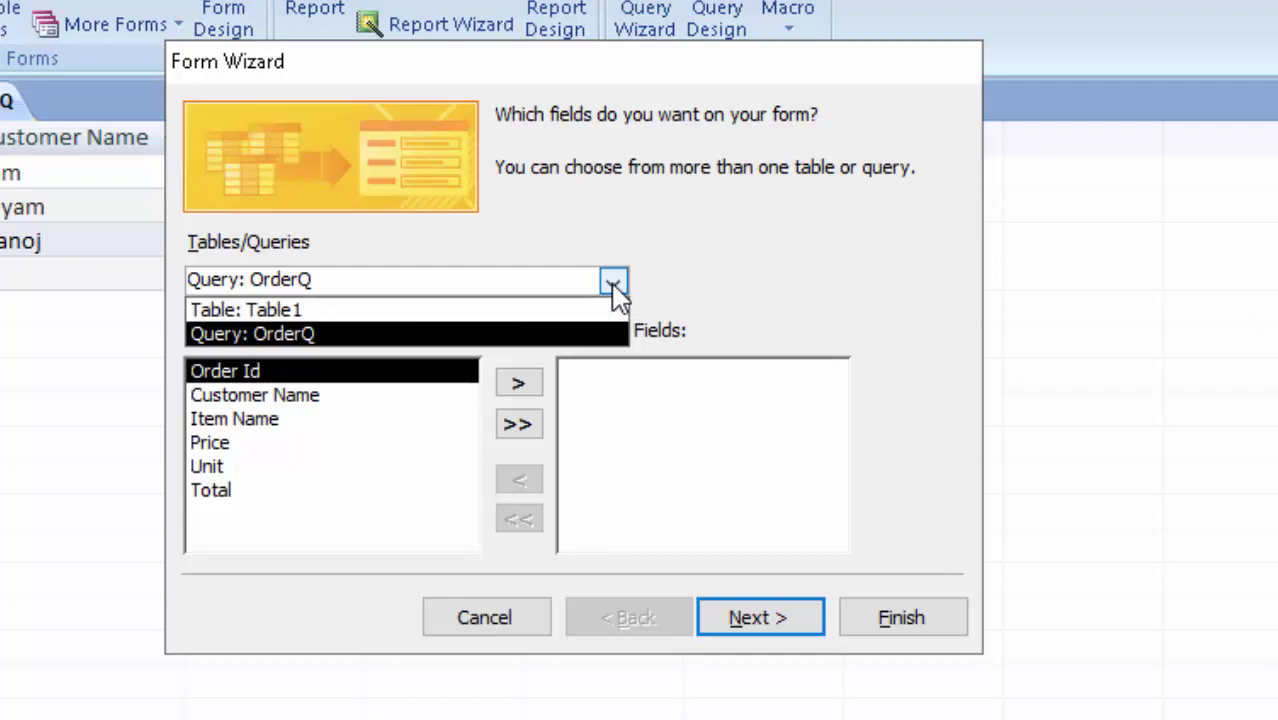
pyautogui.click(614, 286)
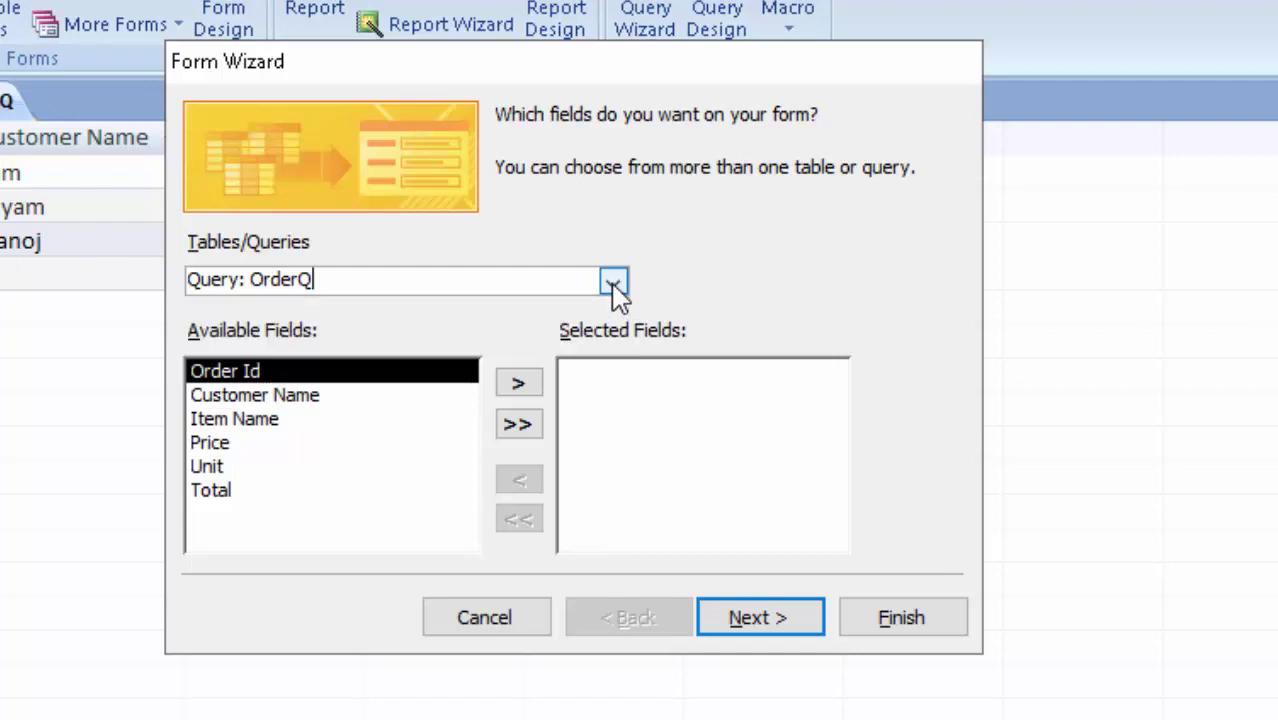
pyautogui.click(524, 437)
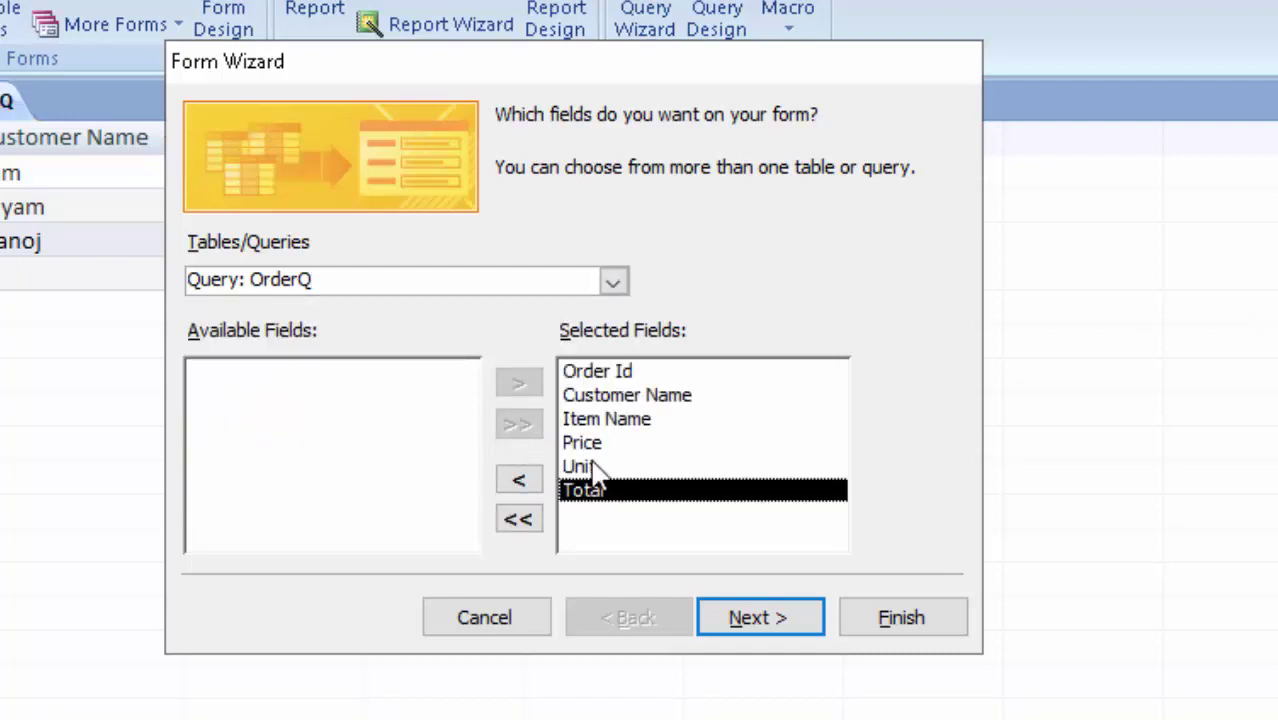
pyautogui.click(738, 627)
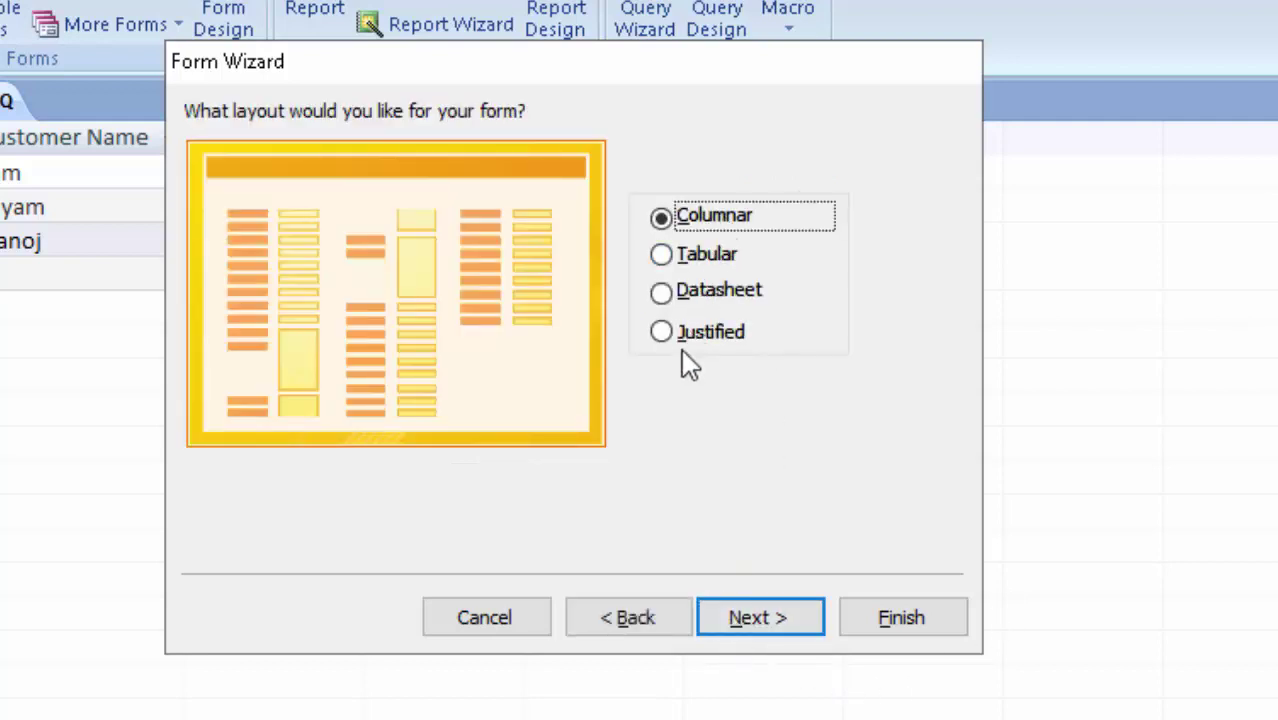
pyautogui.click(766, 615)
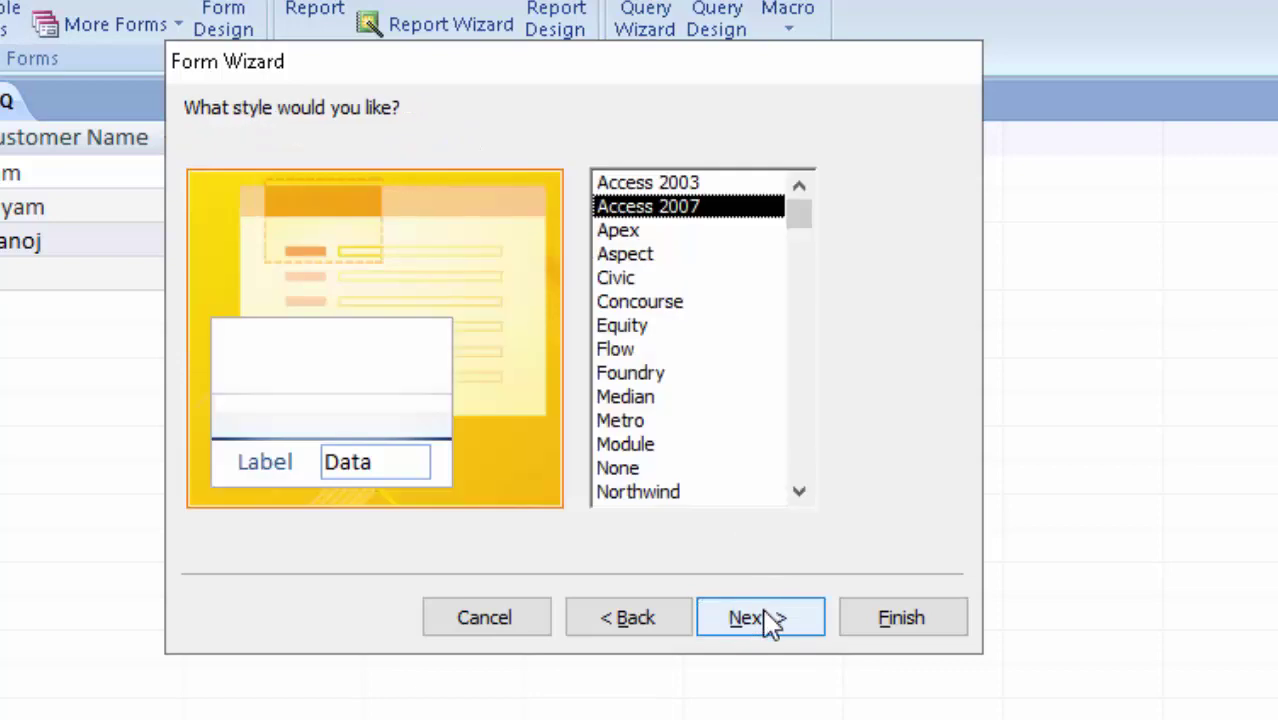
pyautogui.click(768, 619)
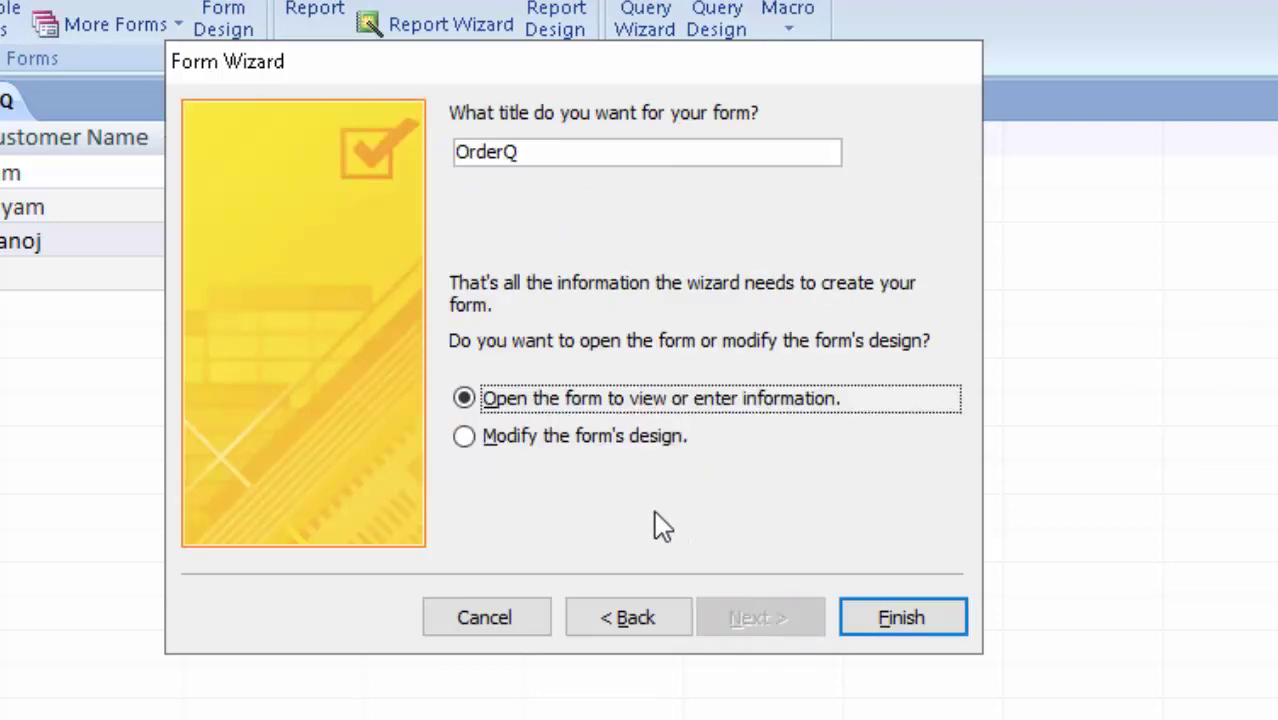
pyautogui.click(630, 440)
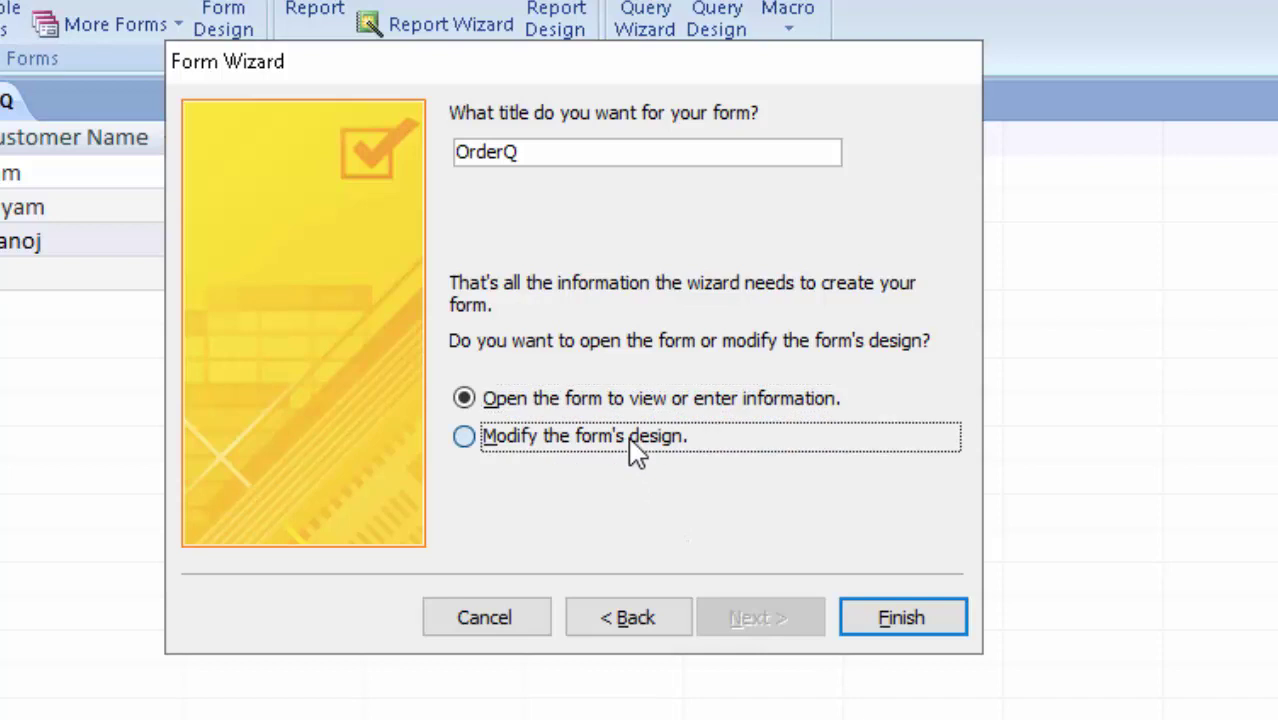
pyautogui.click(587, 153)
pyautogui.write('F')
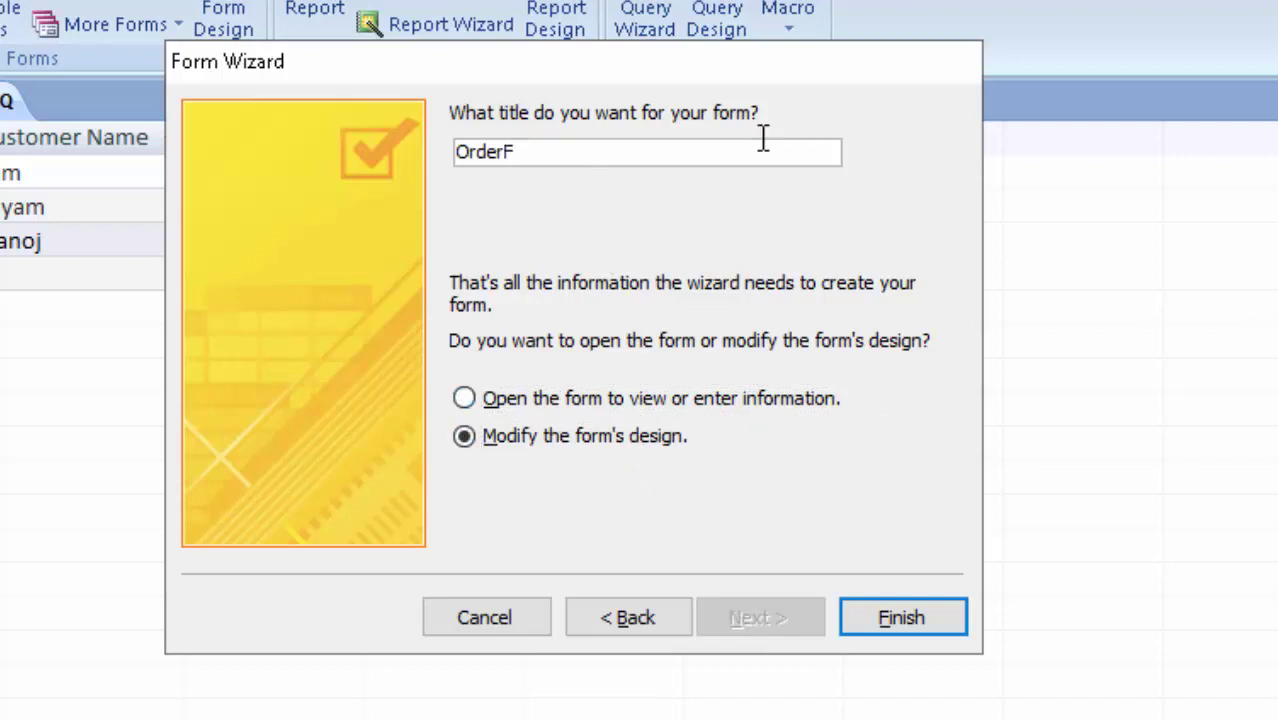
pyautogui.press('Return')
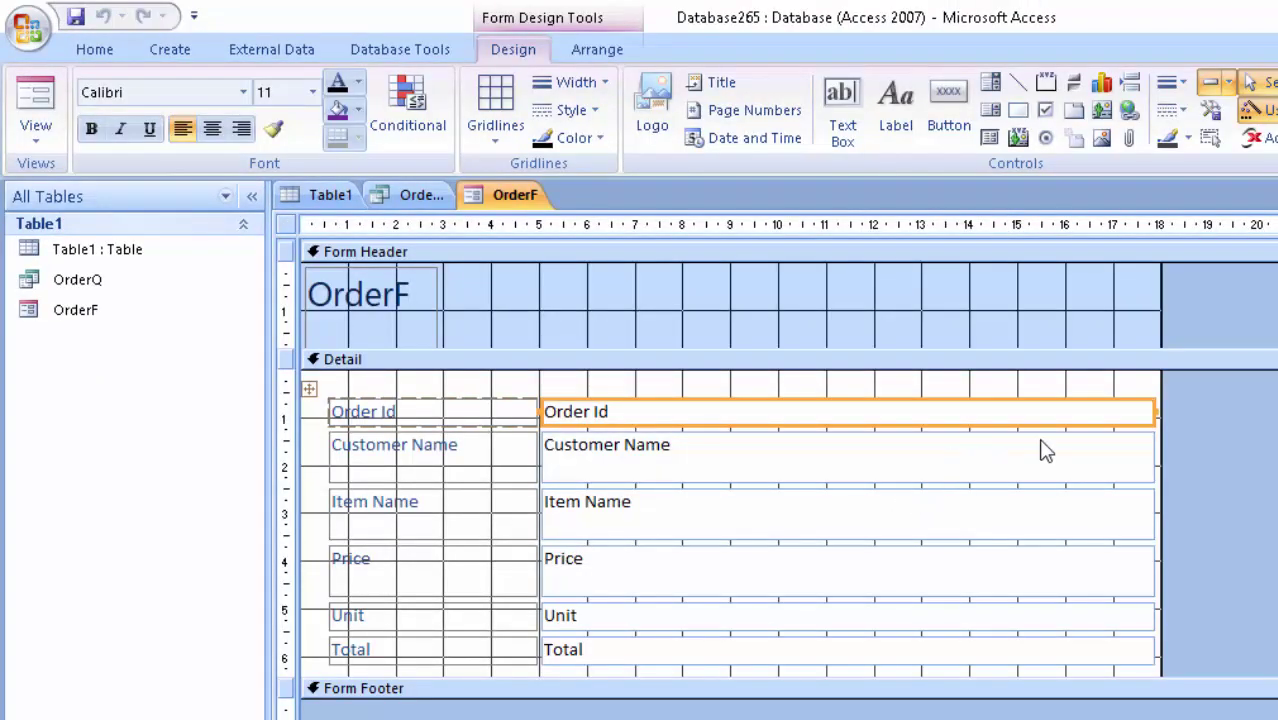
# Narrow the field boxes, enlarge the Detail section and delete the OrderF title from the header
pyautogui.moveTo(1150, 407); pyautogui.dragTo(800, 544)
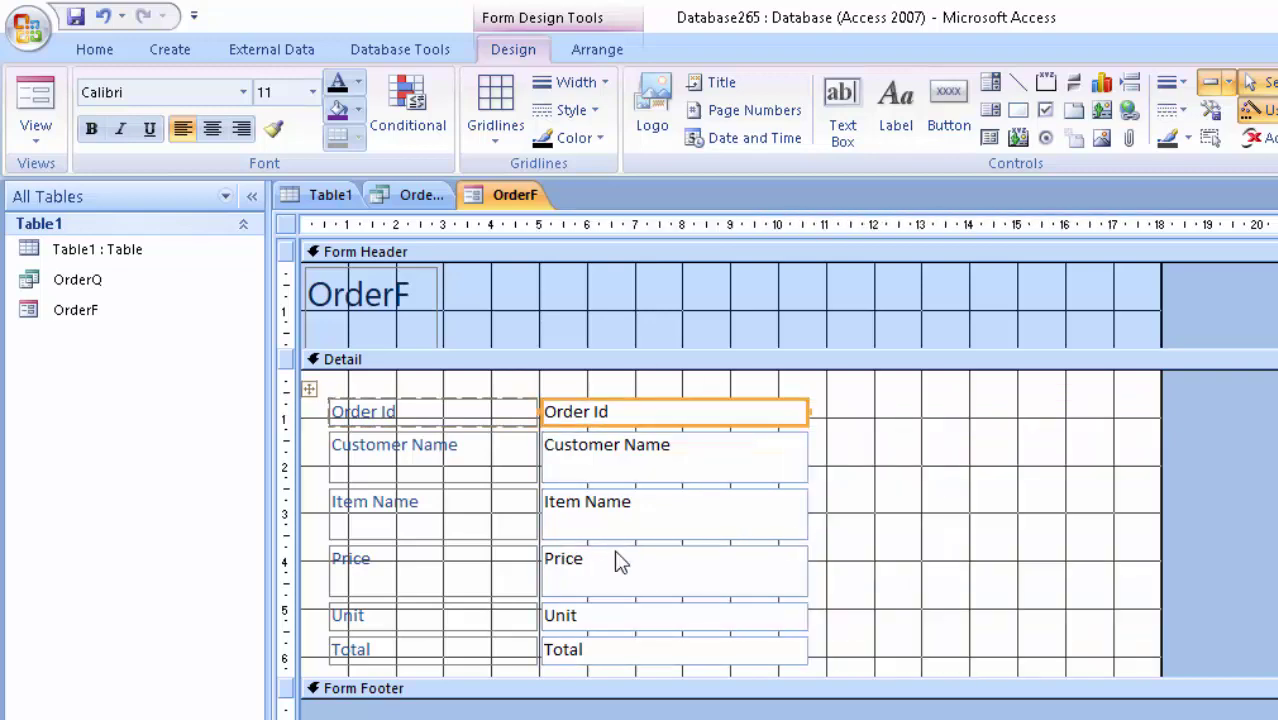
pyautogui.moveTo(640, 676); pyautogui.dragTo(643, 715)
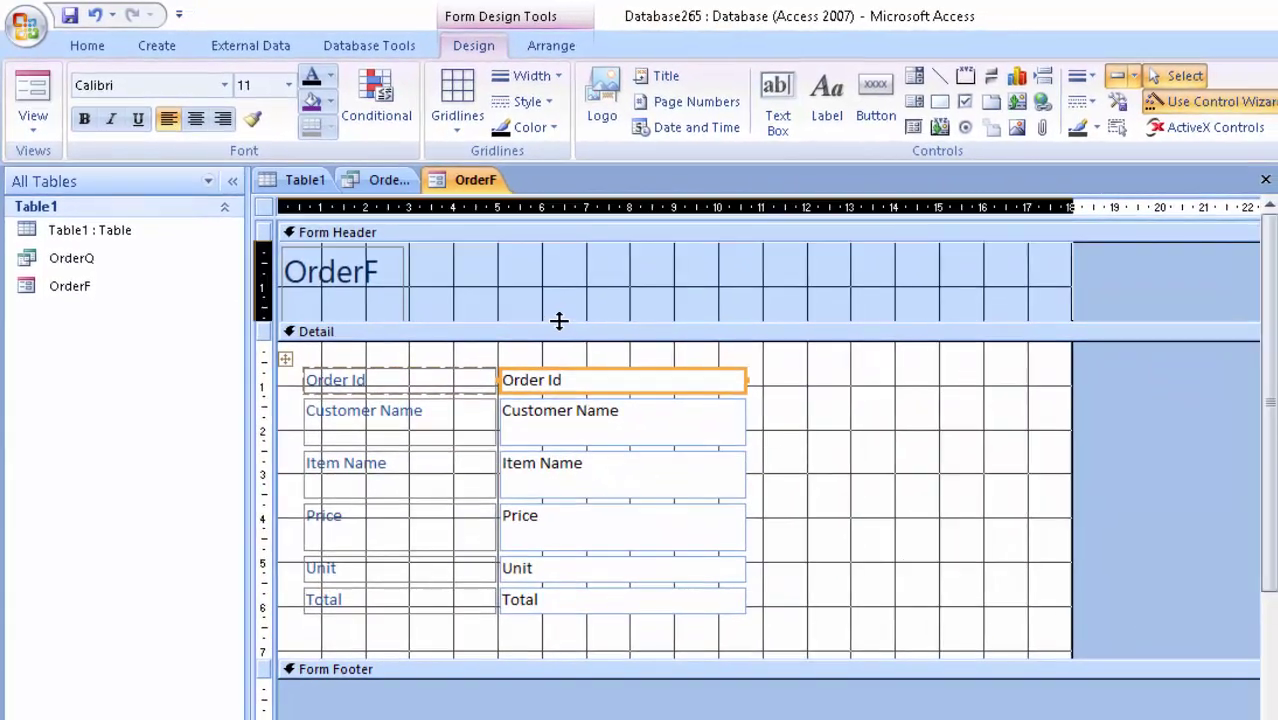
pyautogui.moveTo(559, 321); pyautogui.dragTo(566, 294)
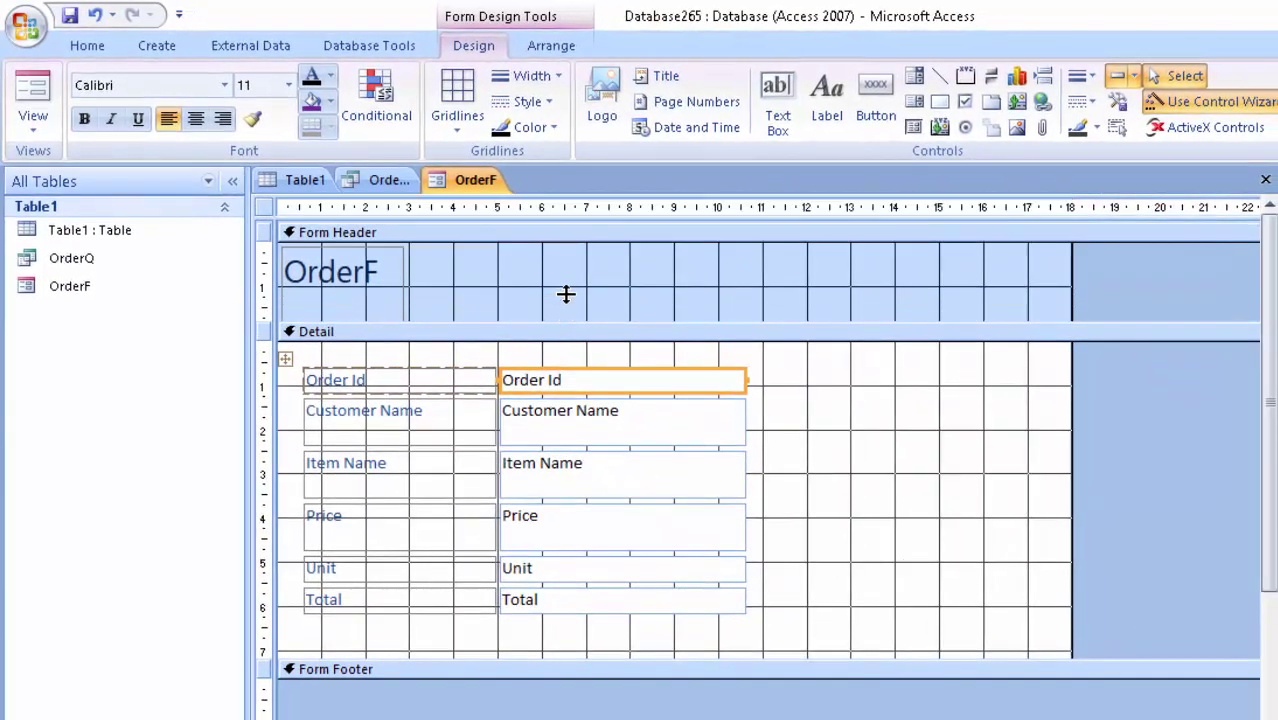
pyautogui.click(337, 264)
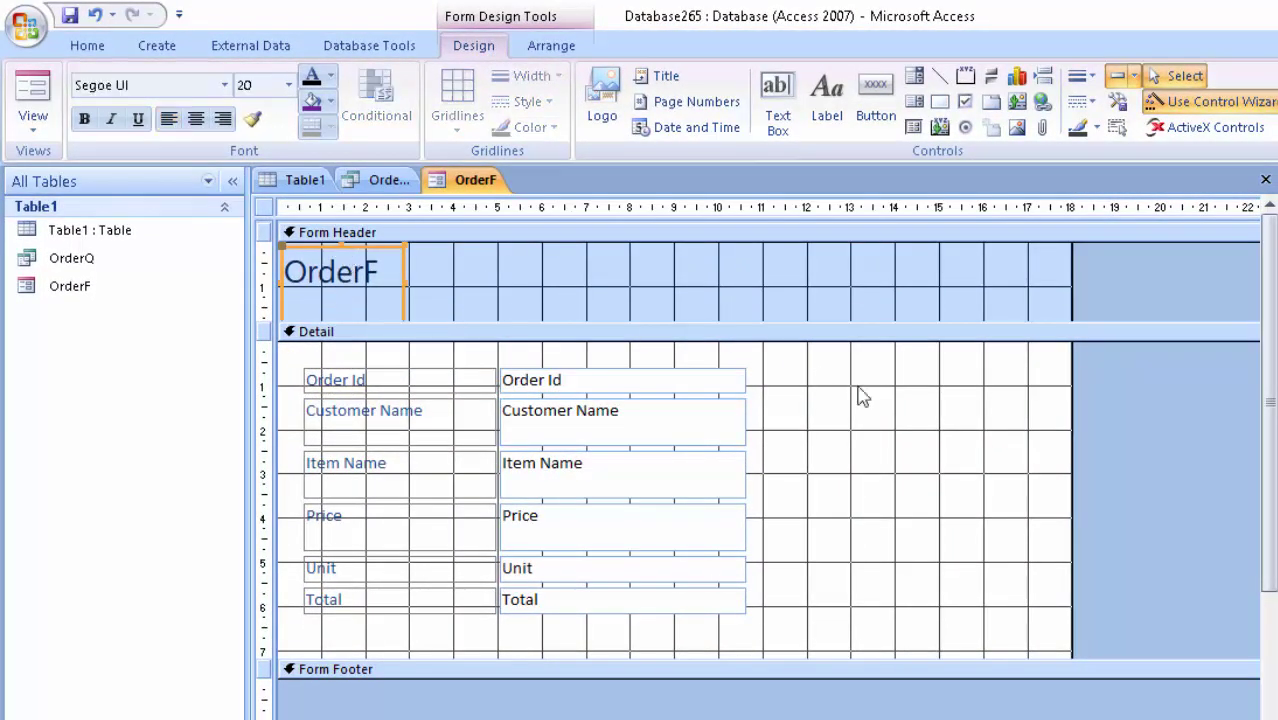
pyautogui.press('Delete')
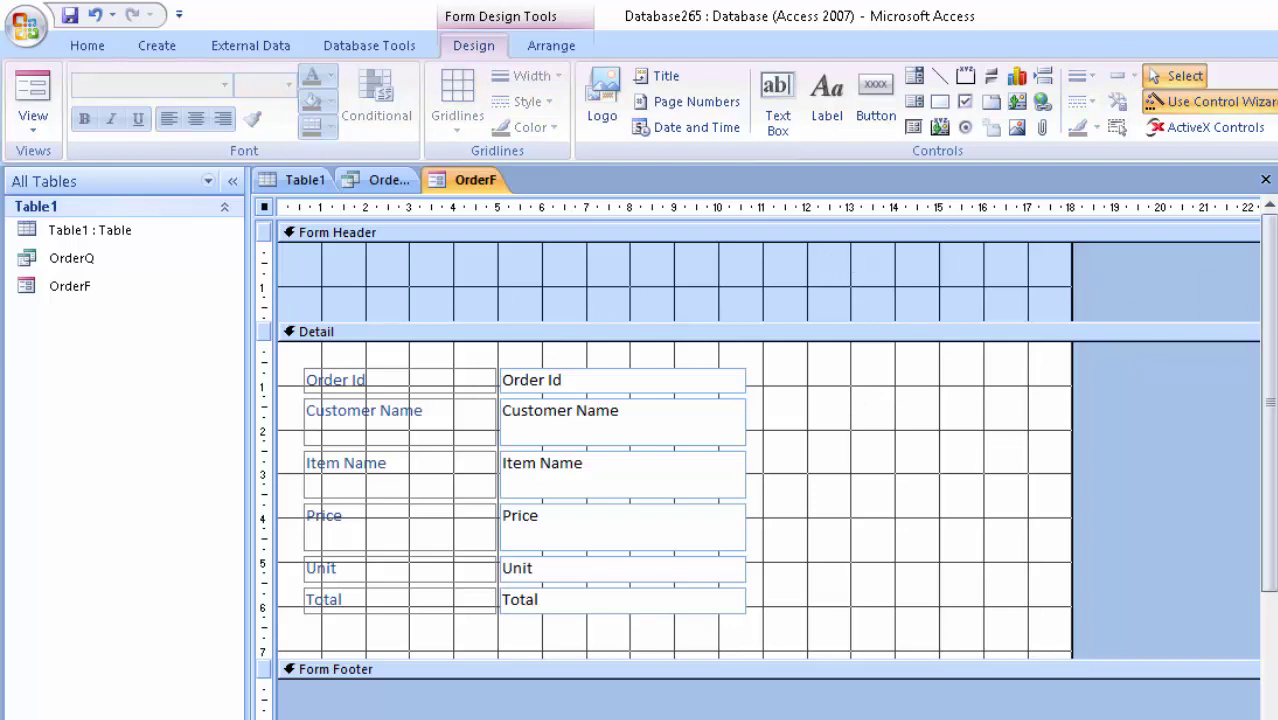
# Shrink the Customer Name, Item Name and Price text boxes to single-line height
pyautogui.click(737, 440)
pyautogui.moveTo(746, 444); pyautogui.dragTo(741, 433)
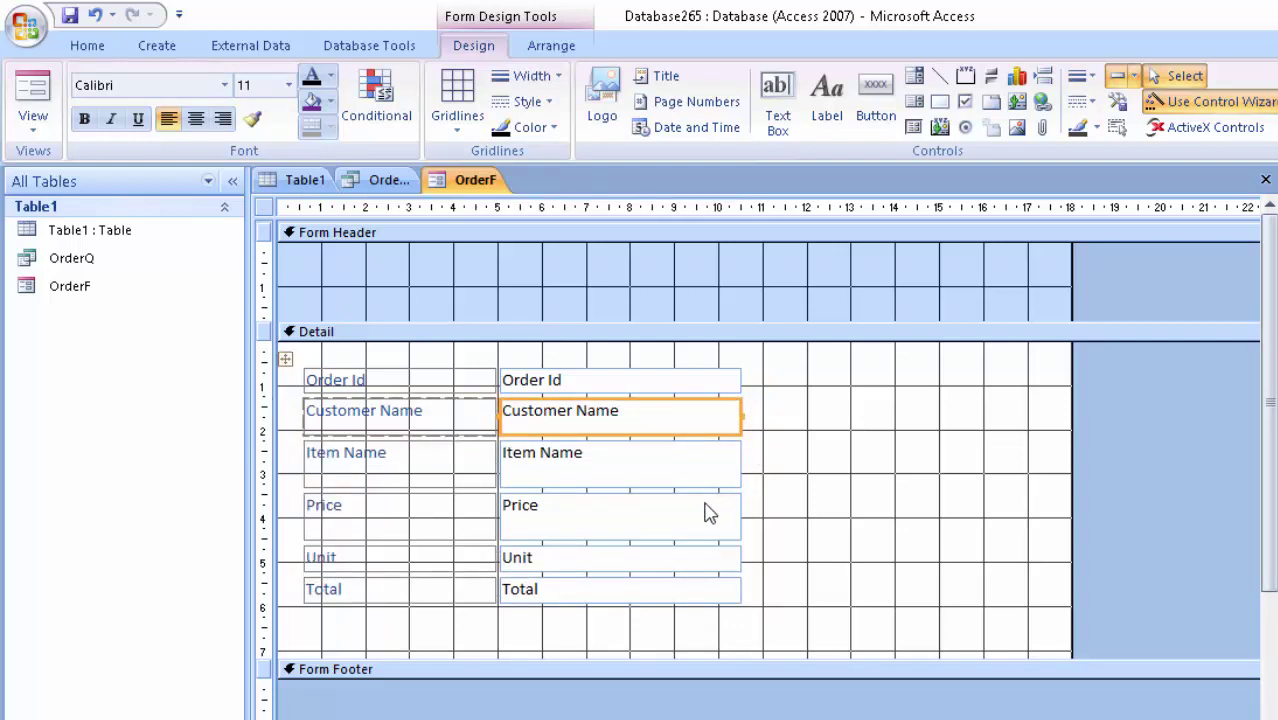
pyautogui.click(721, 482)
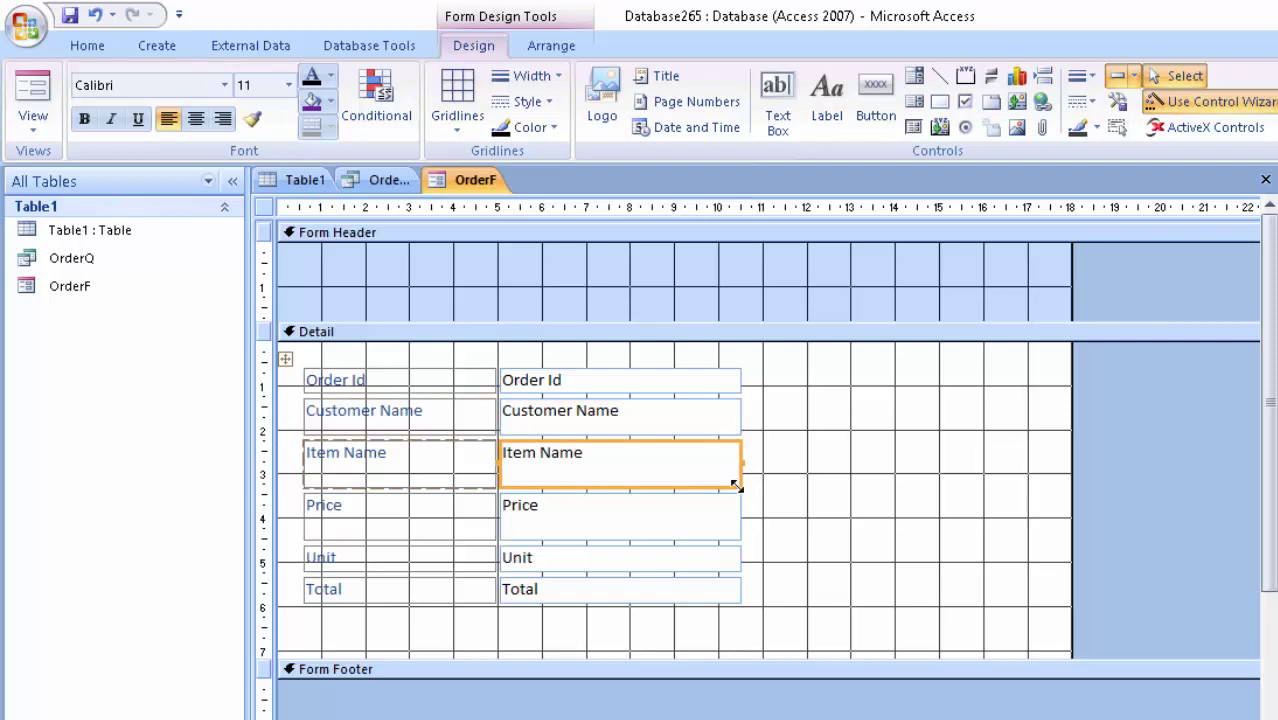
pyautogui.moveTo(737, 486); pyautogui.dragTo(731, 468)
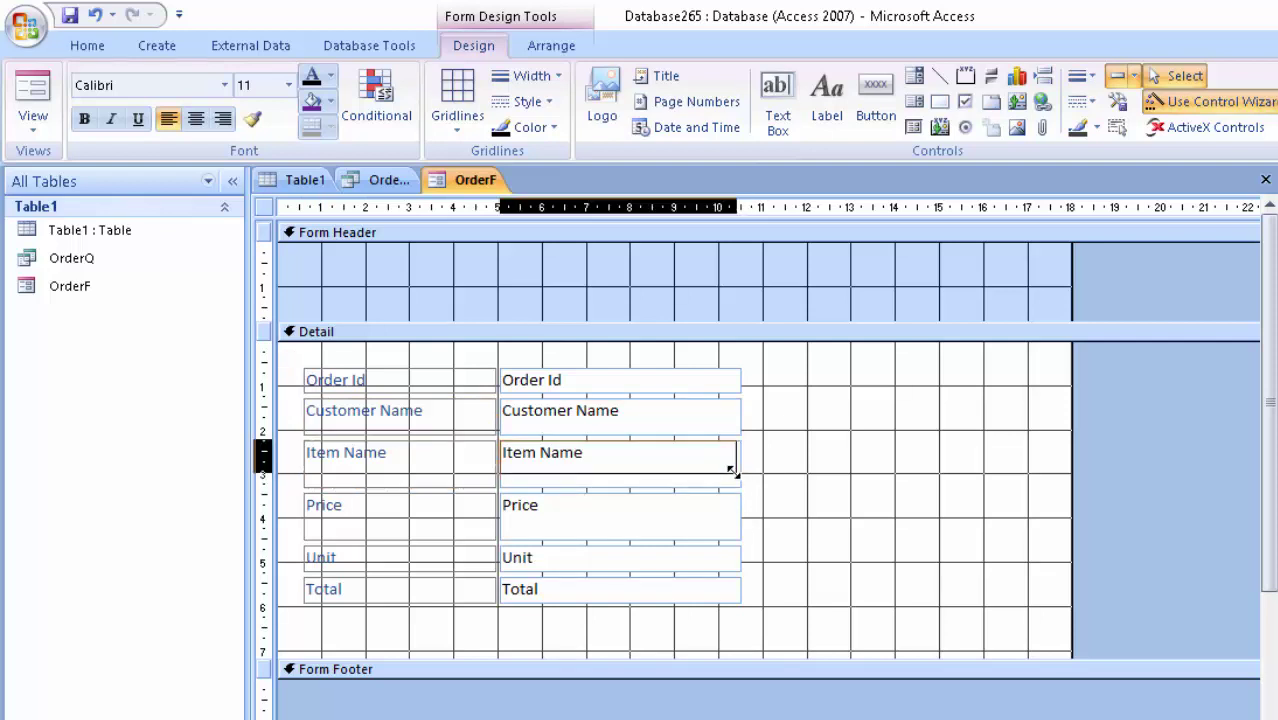
pyautogui.click(724, 523)
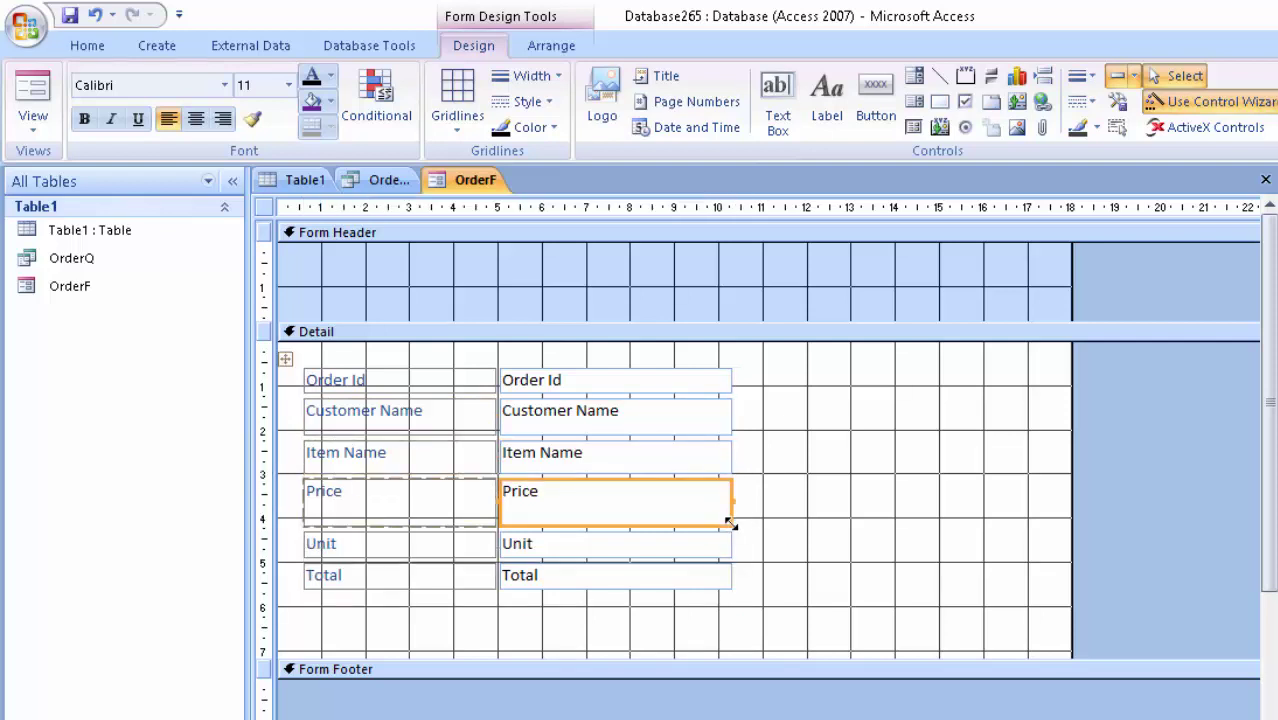
pyautogui.moveTo(730, 521); pyautogui.dragTo(727, 512)
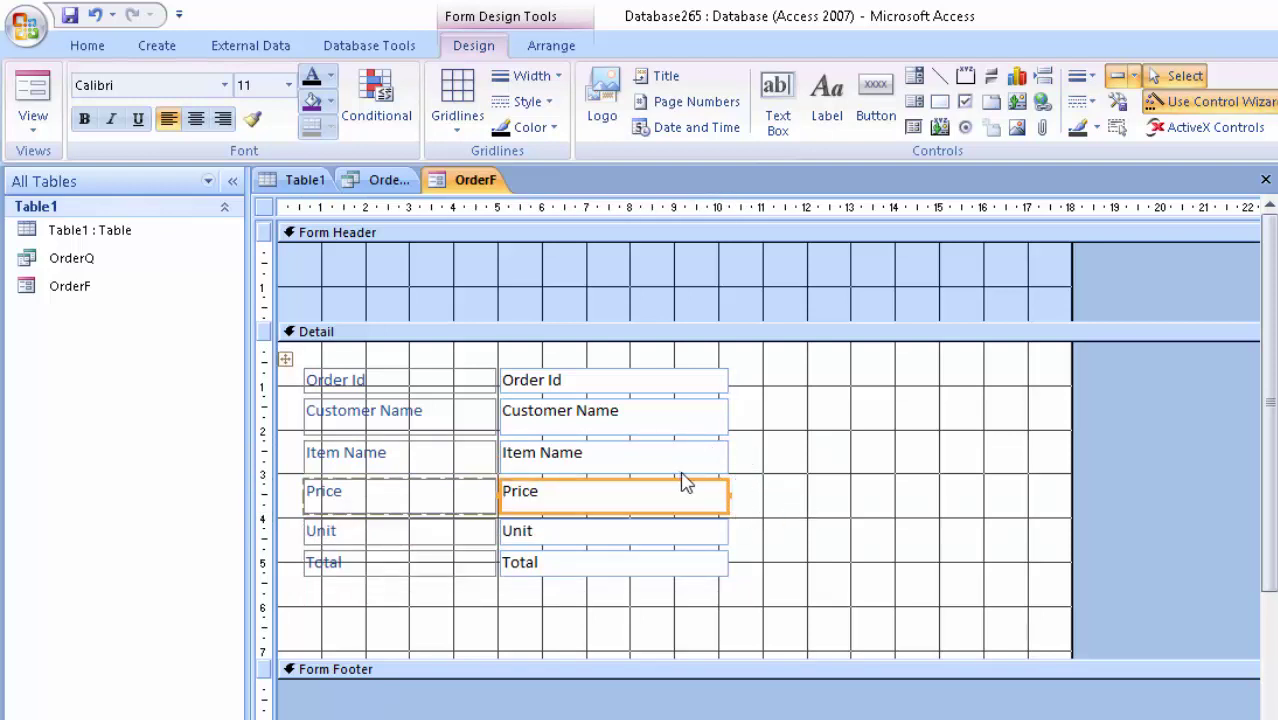
# Set OrderF's Detail section background colour to orange
pyautogui.click(877, 468)
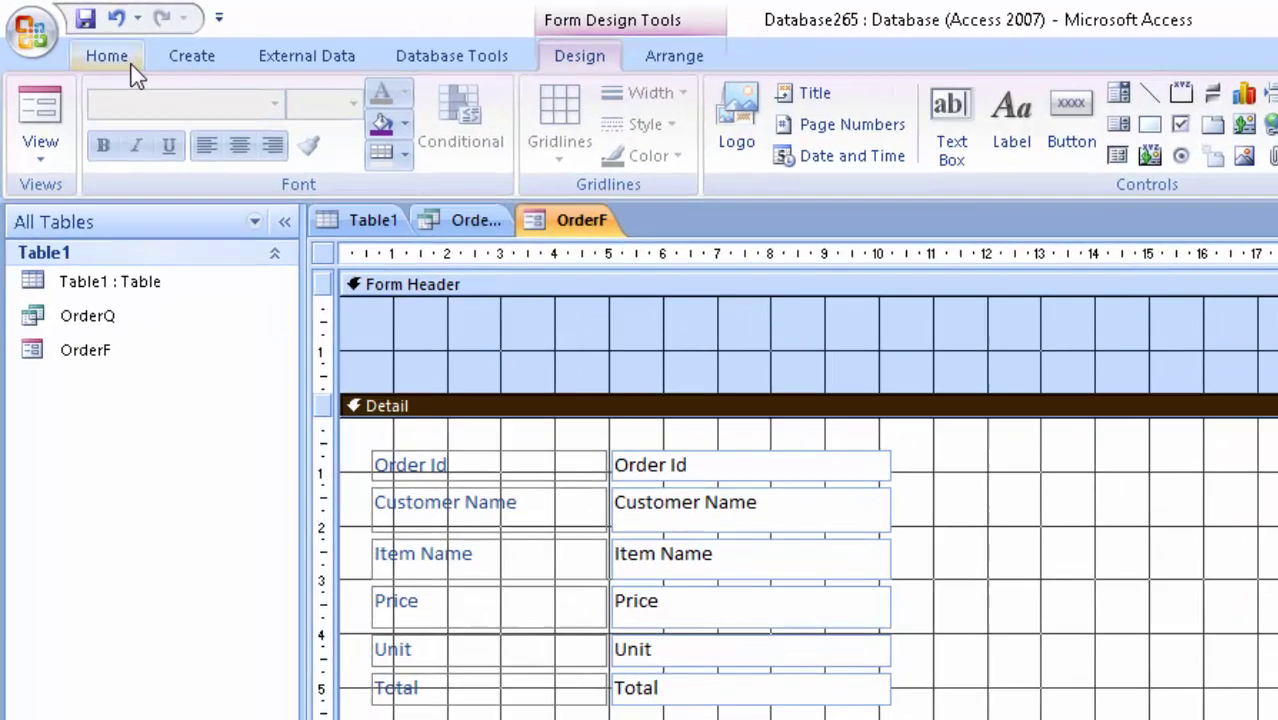
pyautogui.click(110, 53)
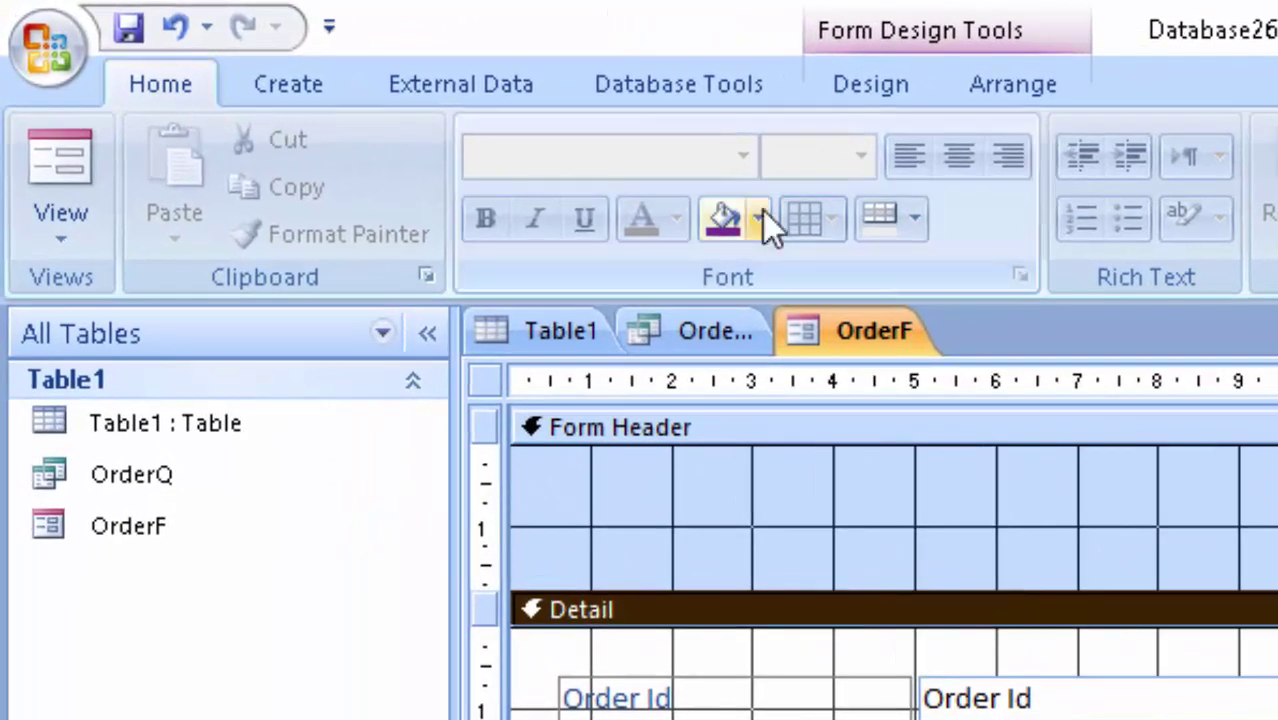
pyautogui.click(678, 193)
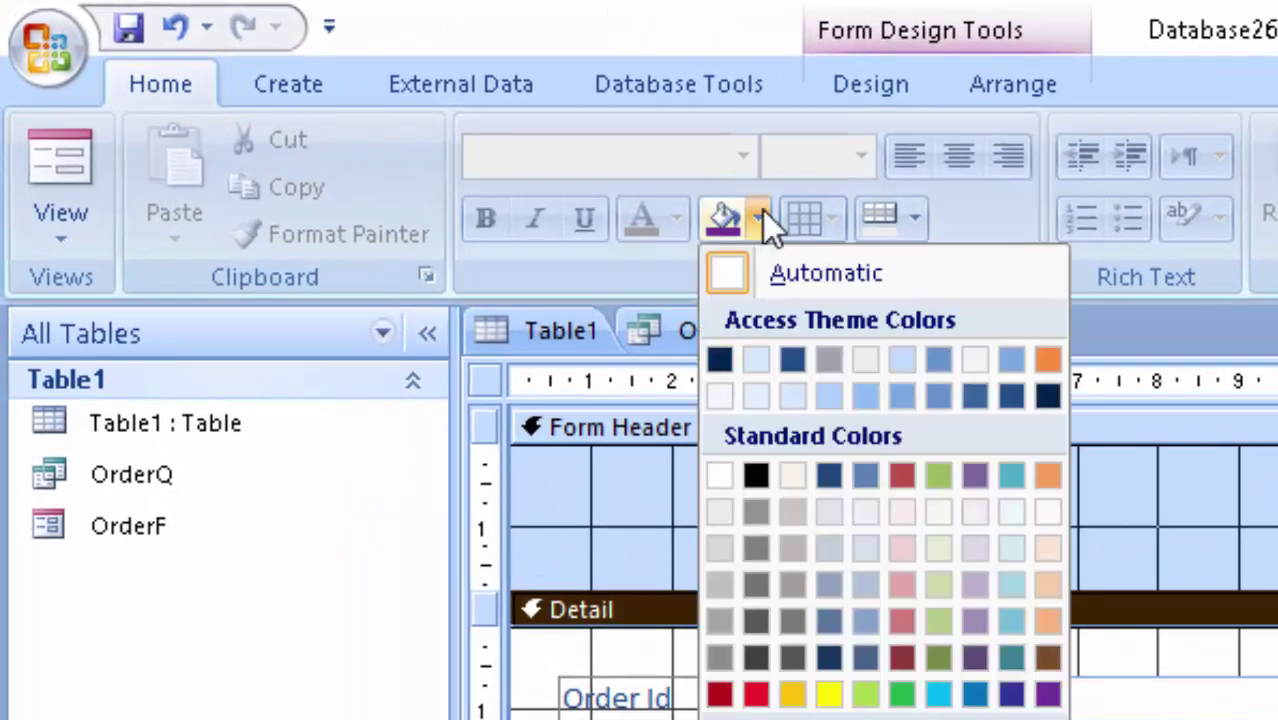
pyautogui.click(1048, 360)
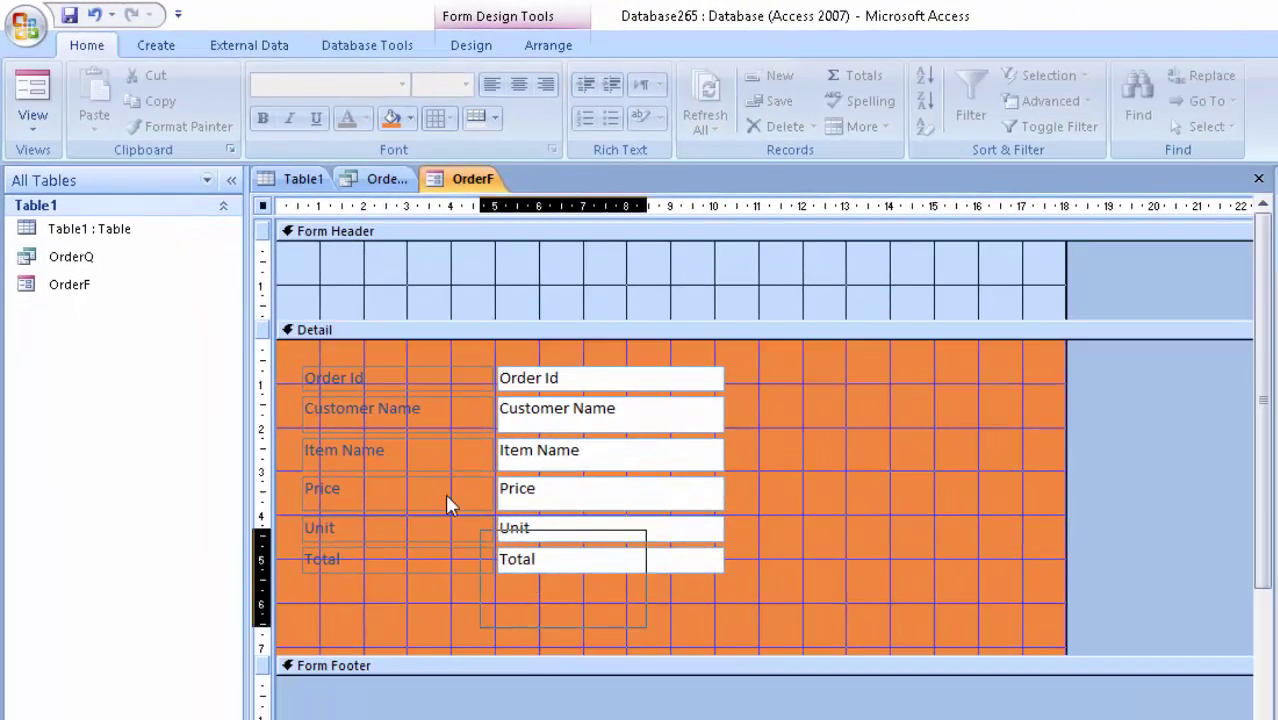
# Apply a font colour and bold to all Detail labels and text boxes, then select the Form Header
pyautogui.moveTo(448, 505); pyautogui.dragTo(285, 345)
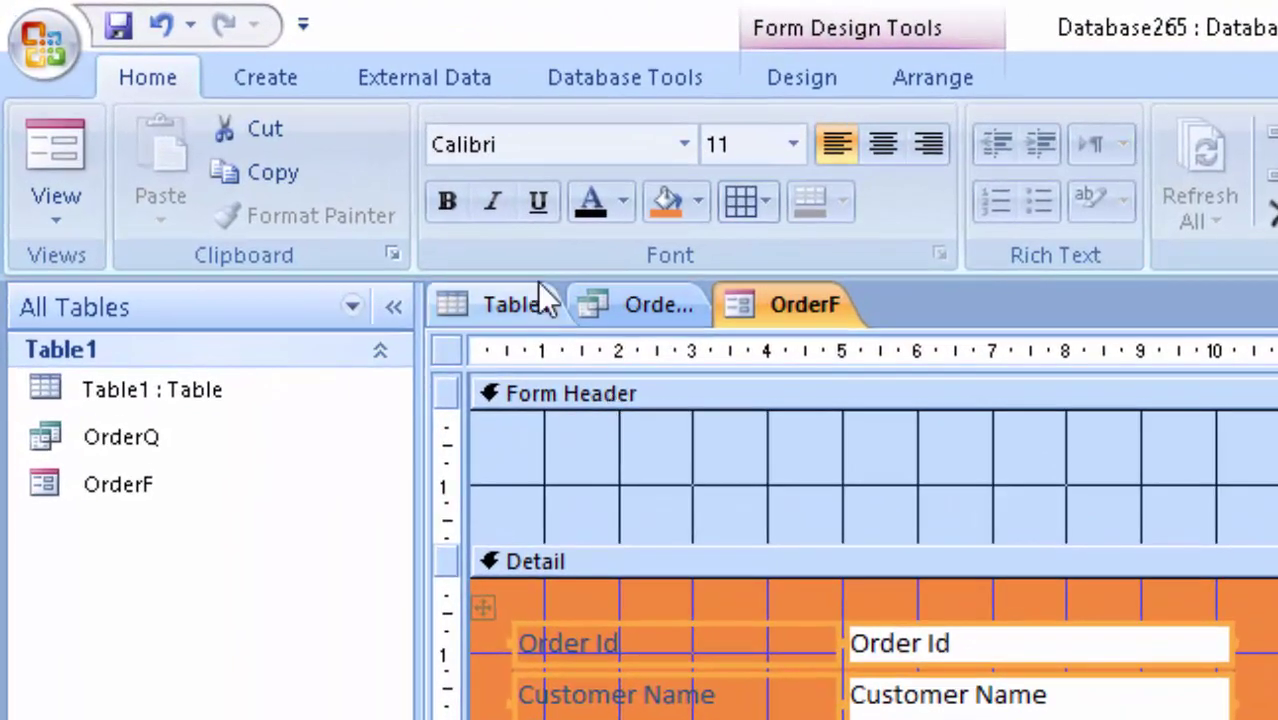
pyautogui.click(590, 203)
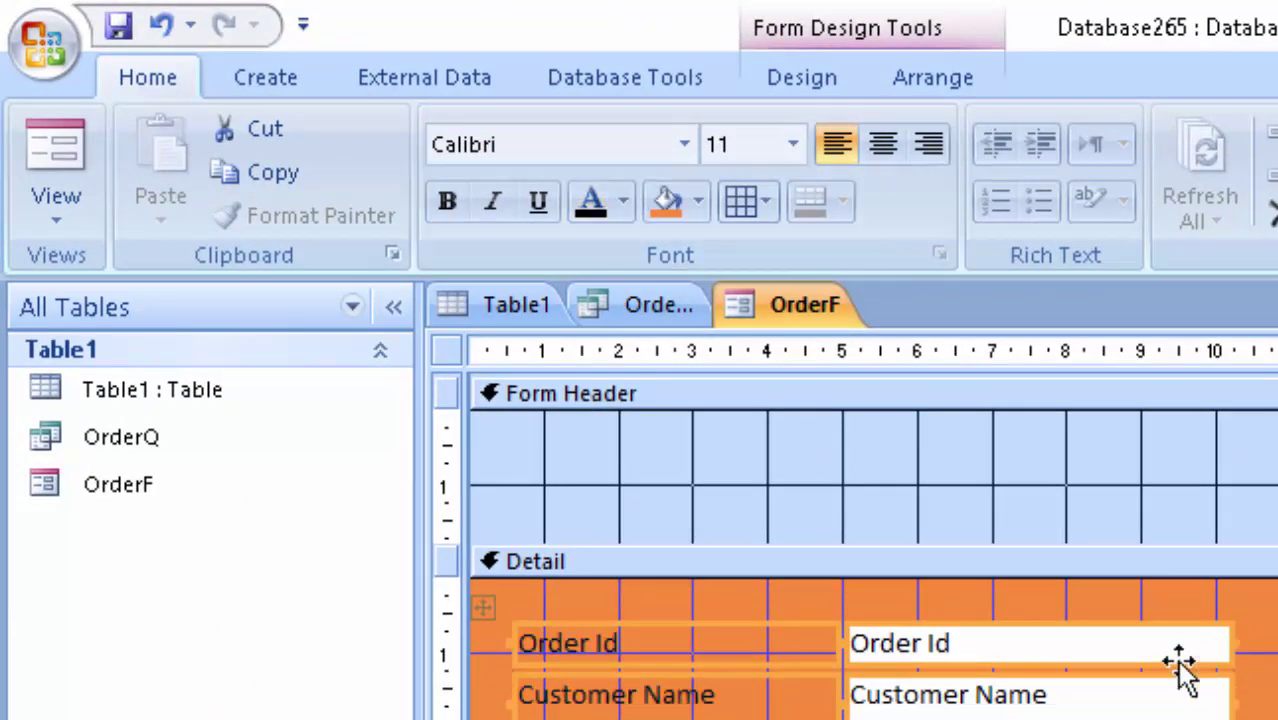
pyautogui.click(442, 201)
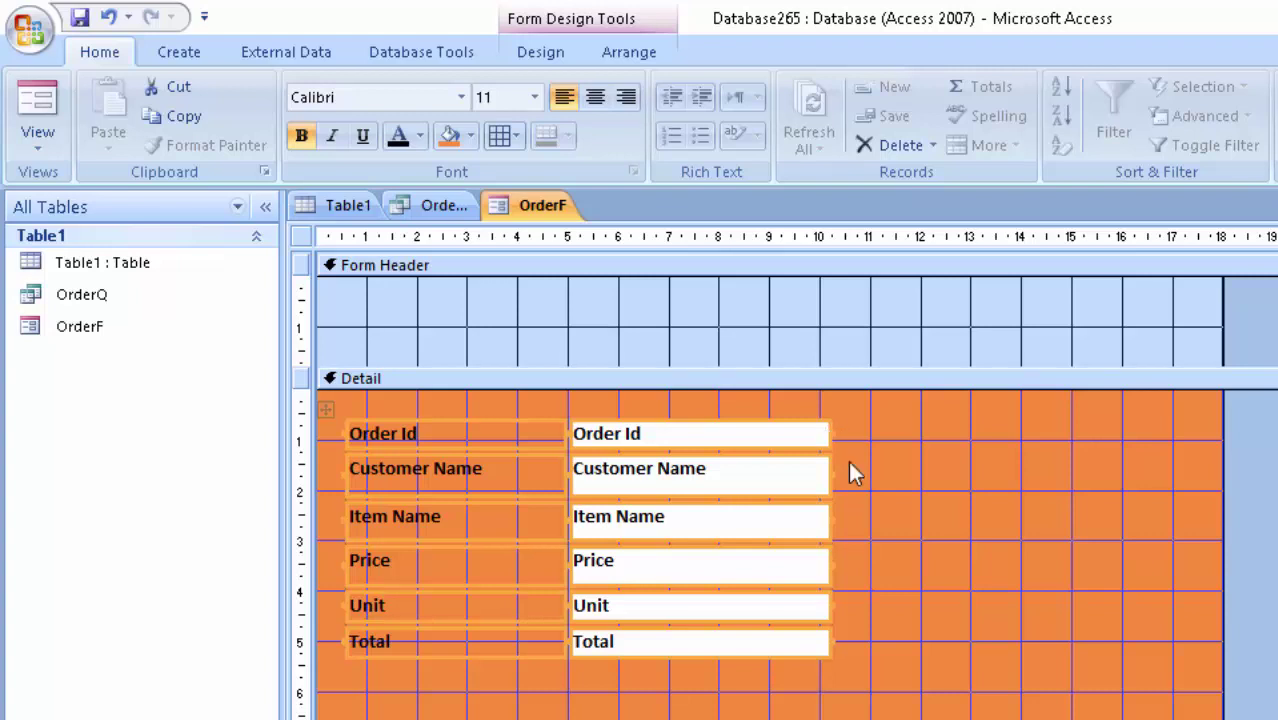
pyautogui.click(626, 305)
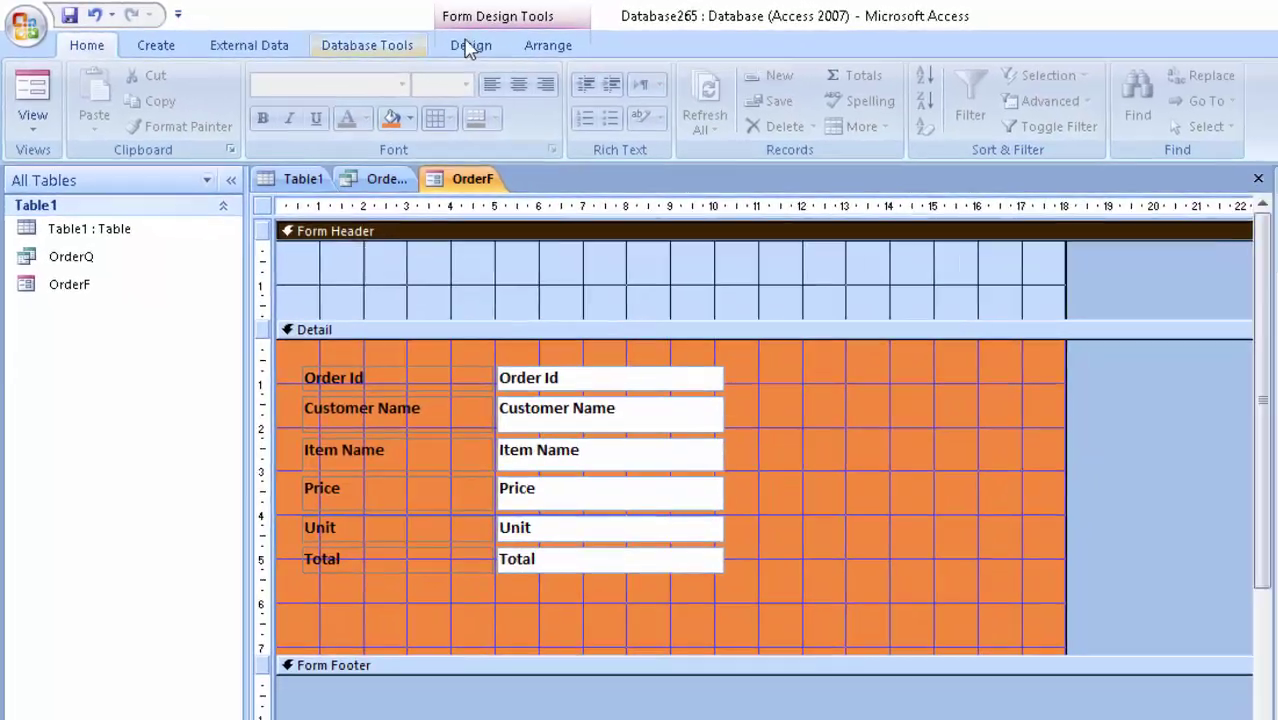
pyautogui.click(390, 37)
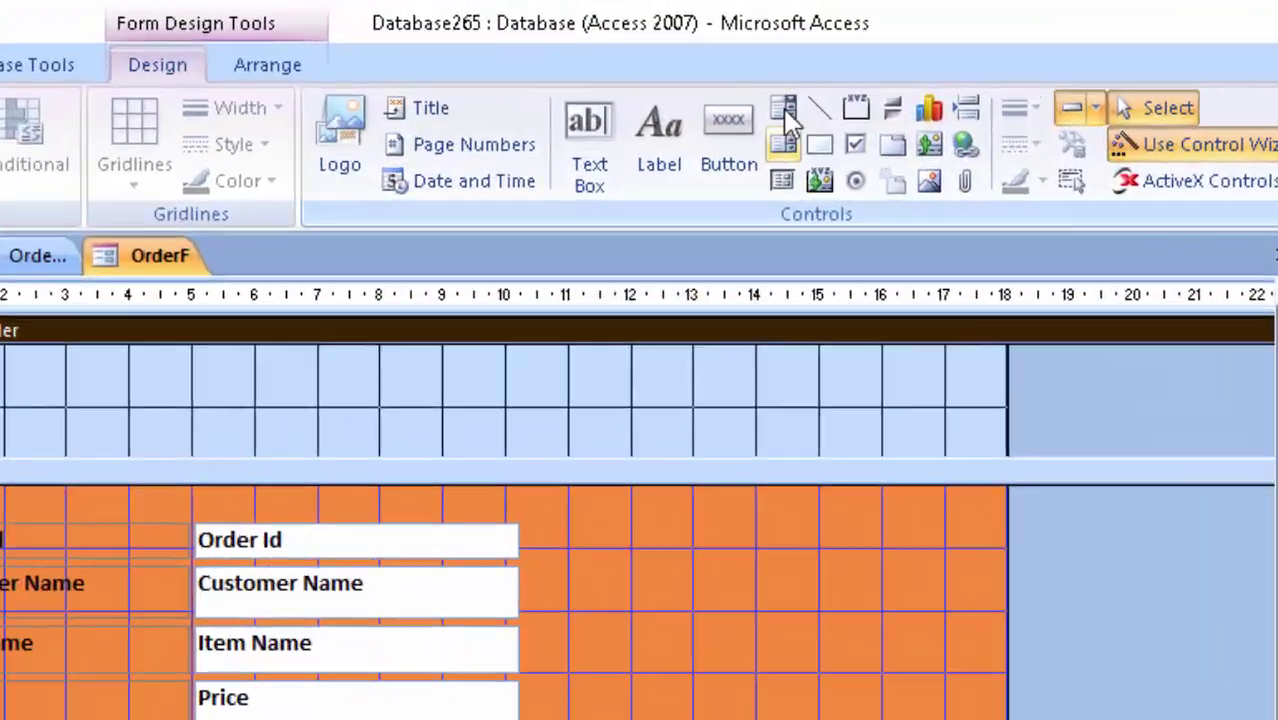
# Draw a combo box in the Form Header set to 'Find a record on my form'
pyautogui.click(754, 62)
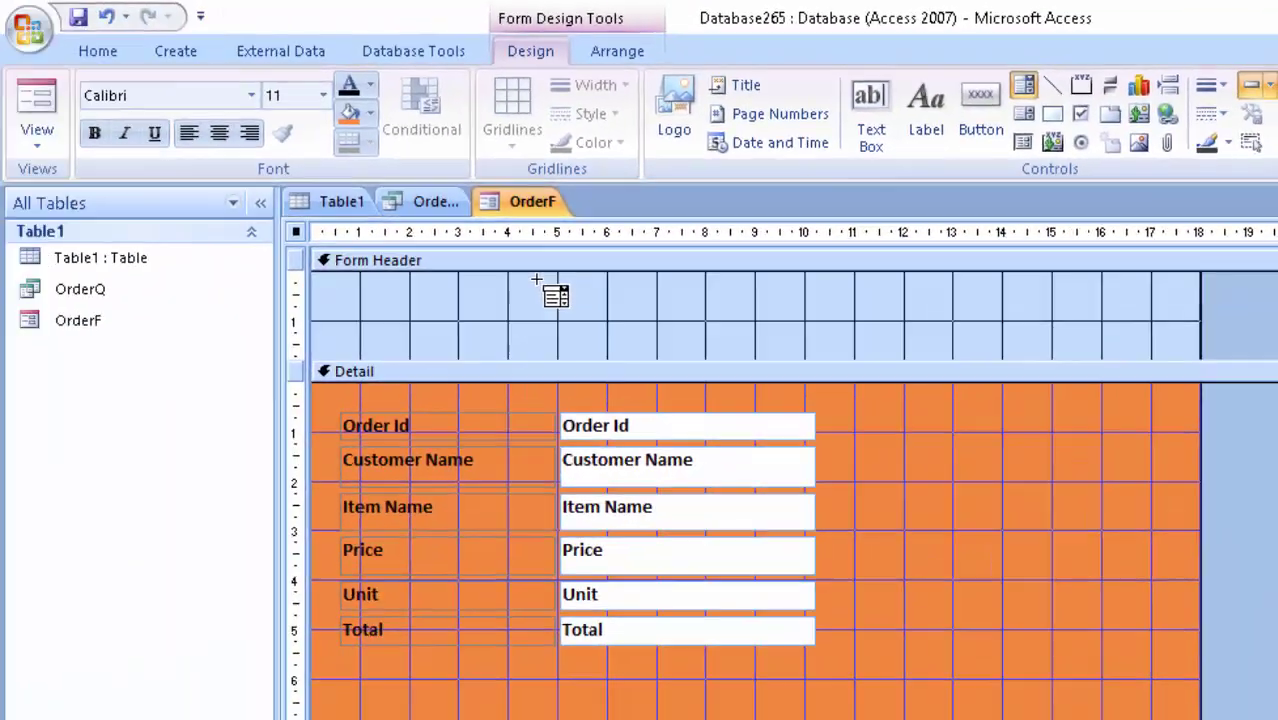
pyautogui.moveTo(538, 283); pyautogui.dragTo(710, 316)
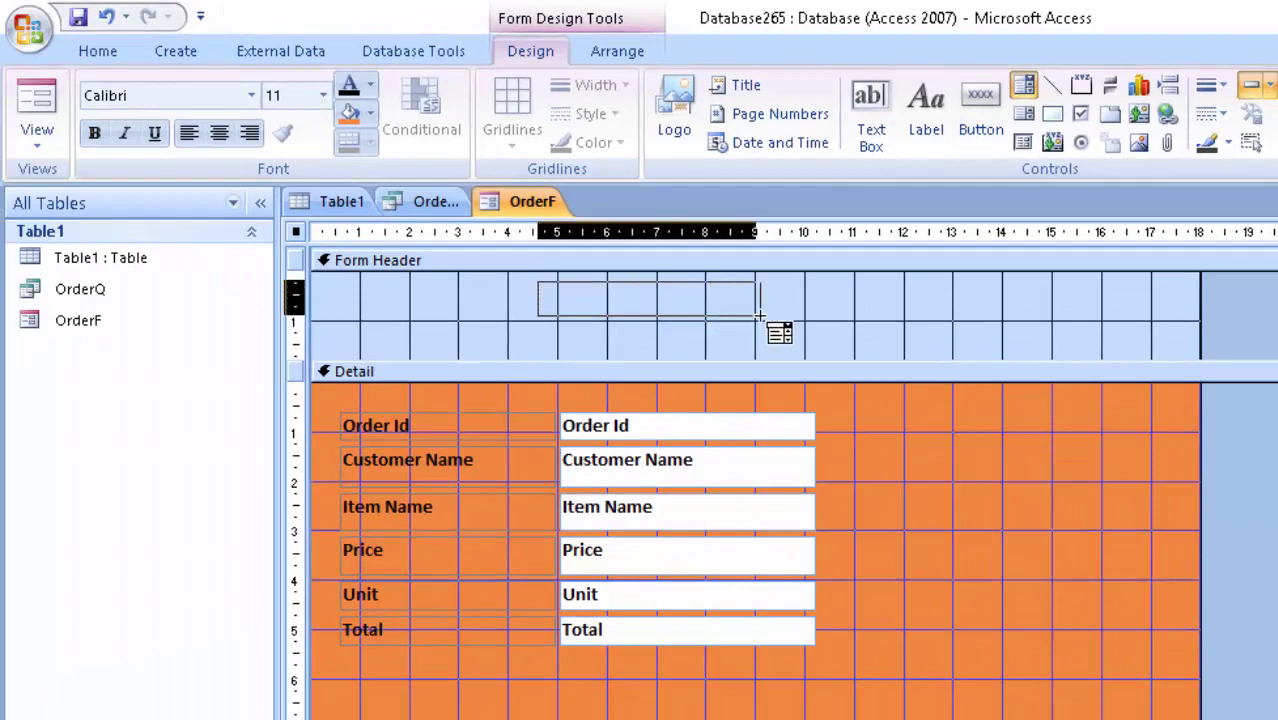
pyautogui.moveTo(710, 316); pyautogui.dragTo(768, 317)
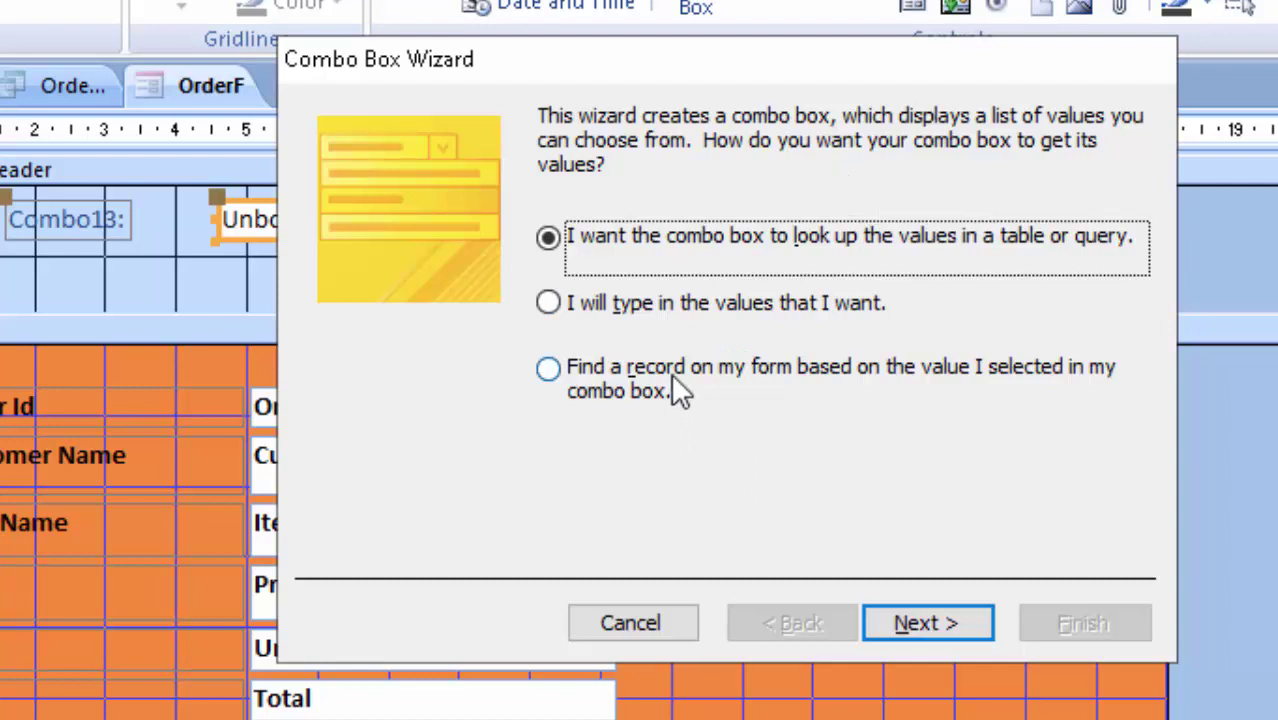
pyautogui.click(678, 393)
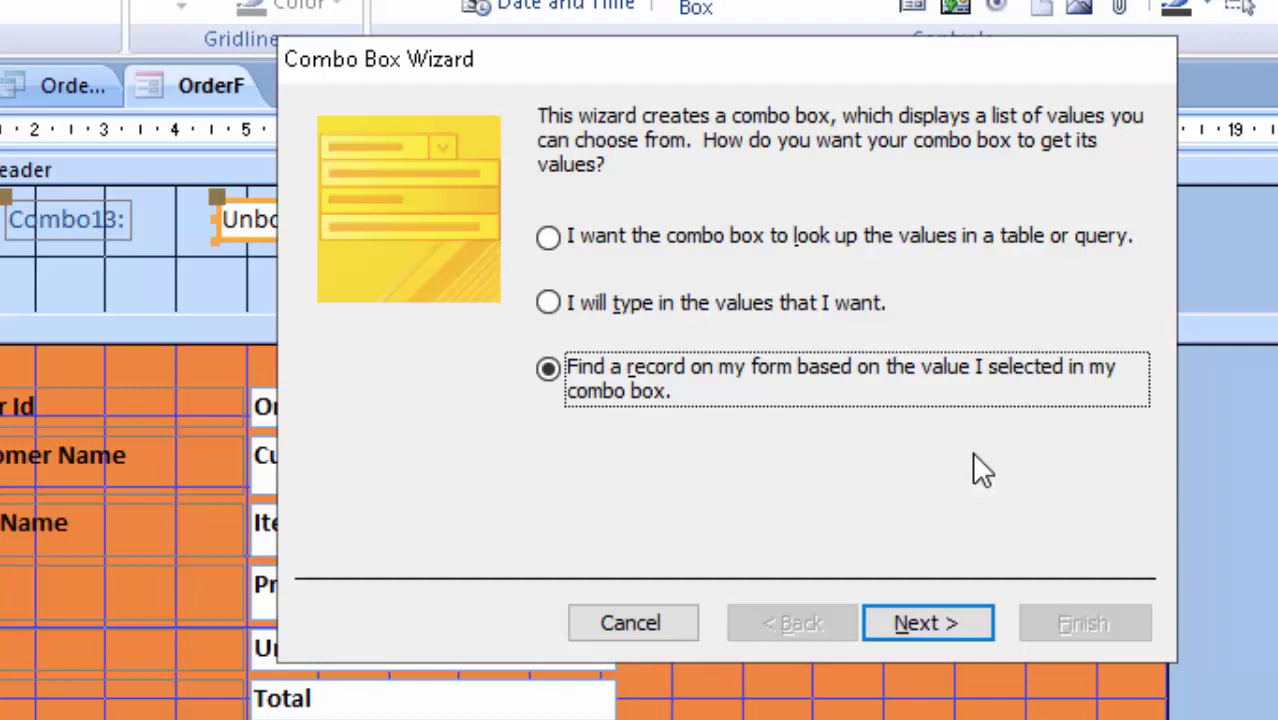
pyautogui.click(946, 622)
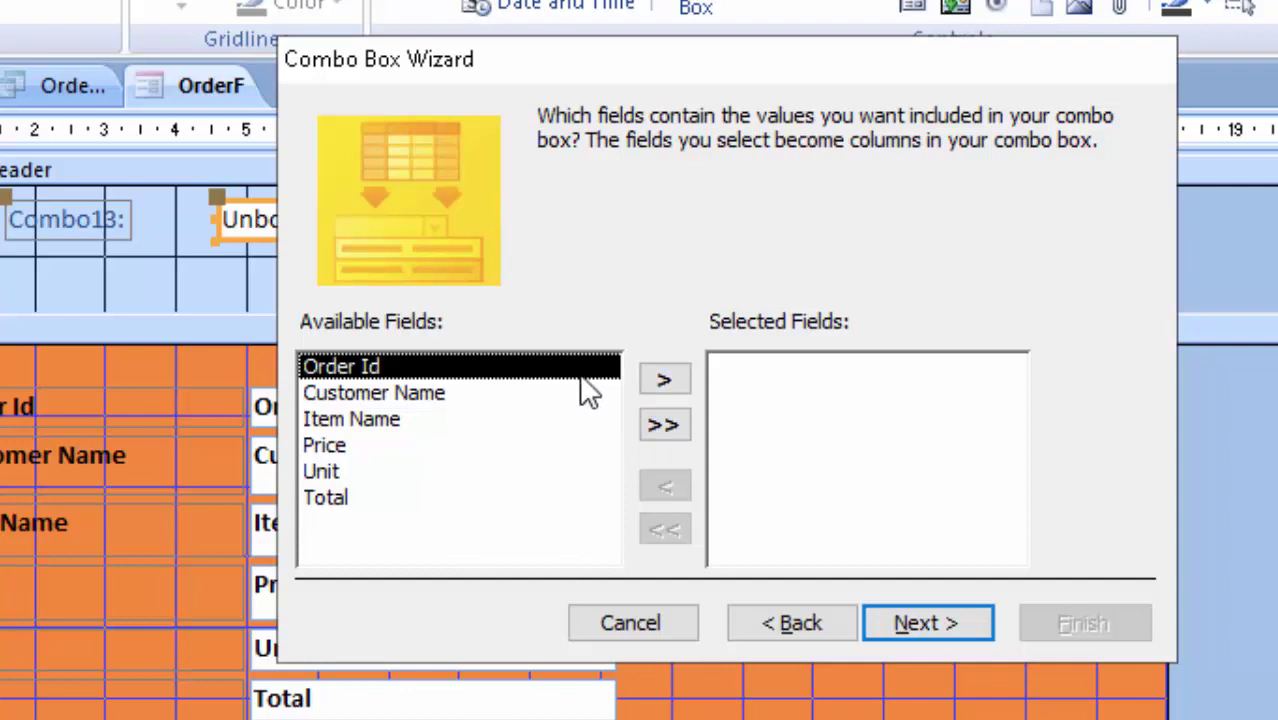
# Base the combo box on the Order Id field and label it Order Id
pyautogui.click(667, 384)
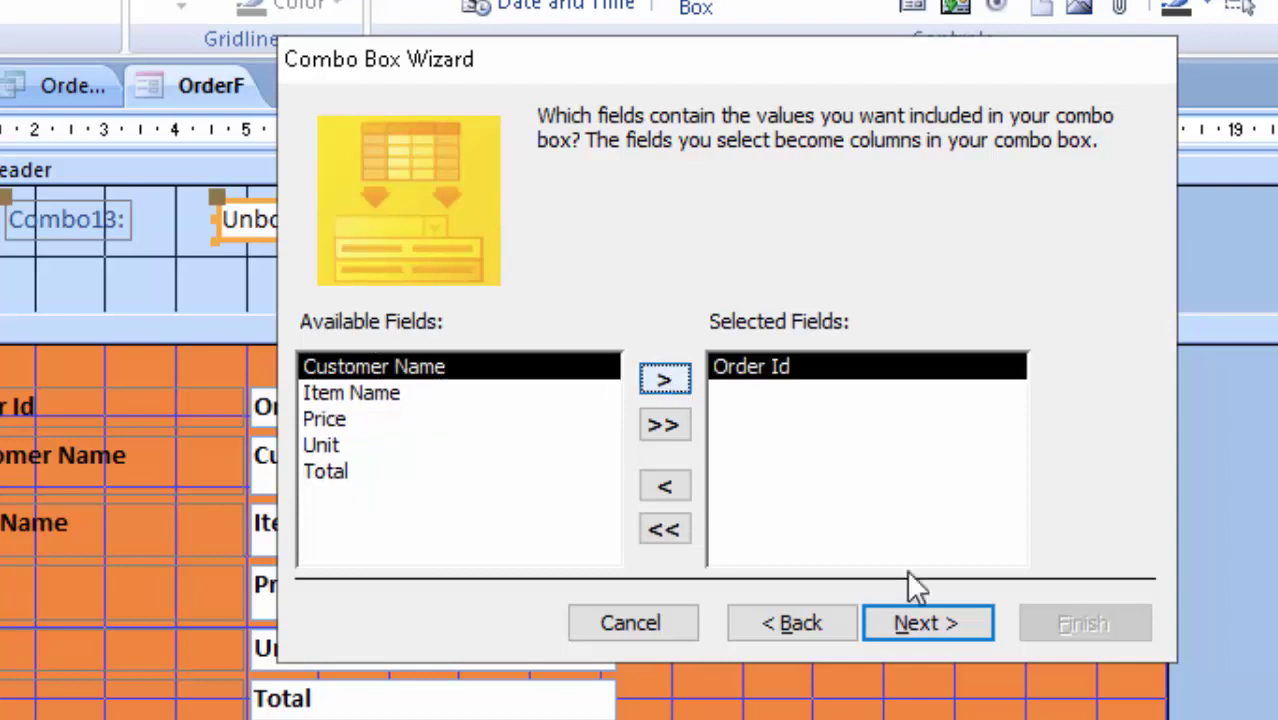
pyautogui.click(943, 640)
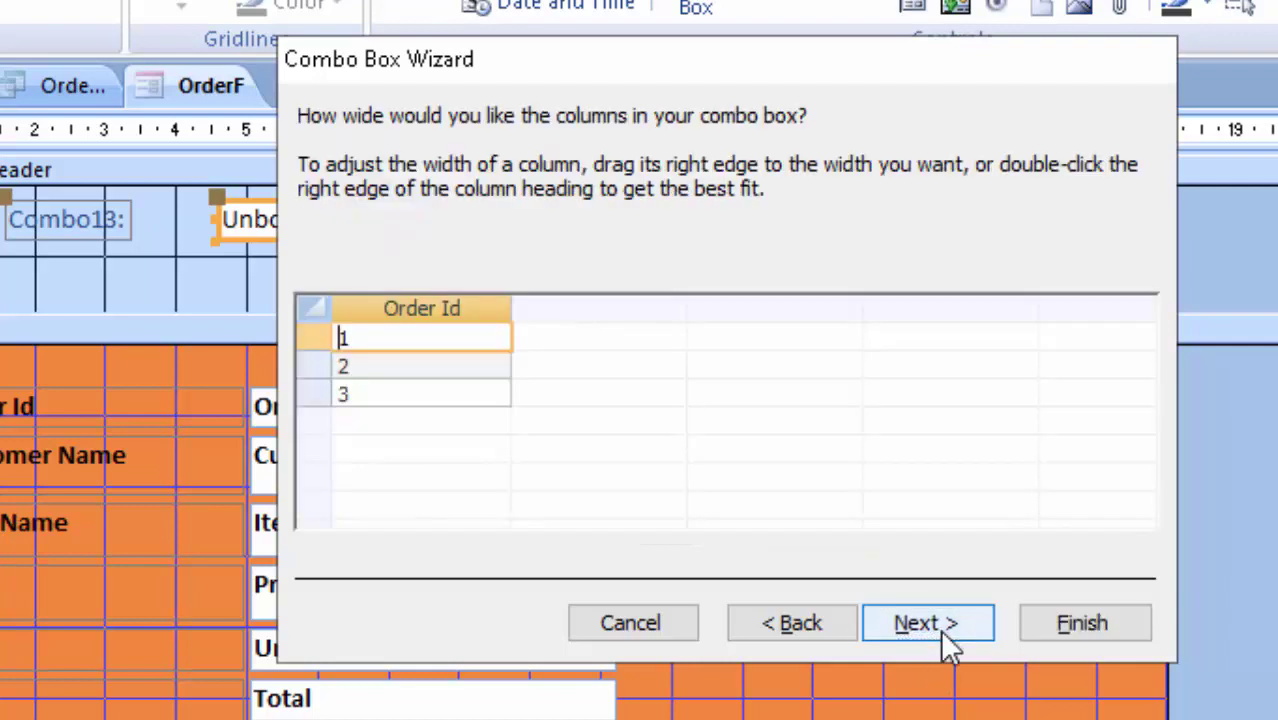
pyautogui.click(943, 640)
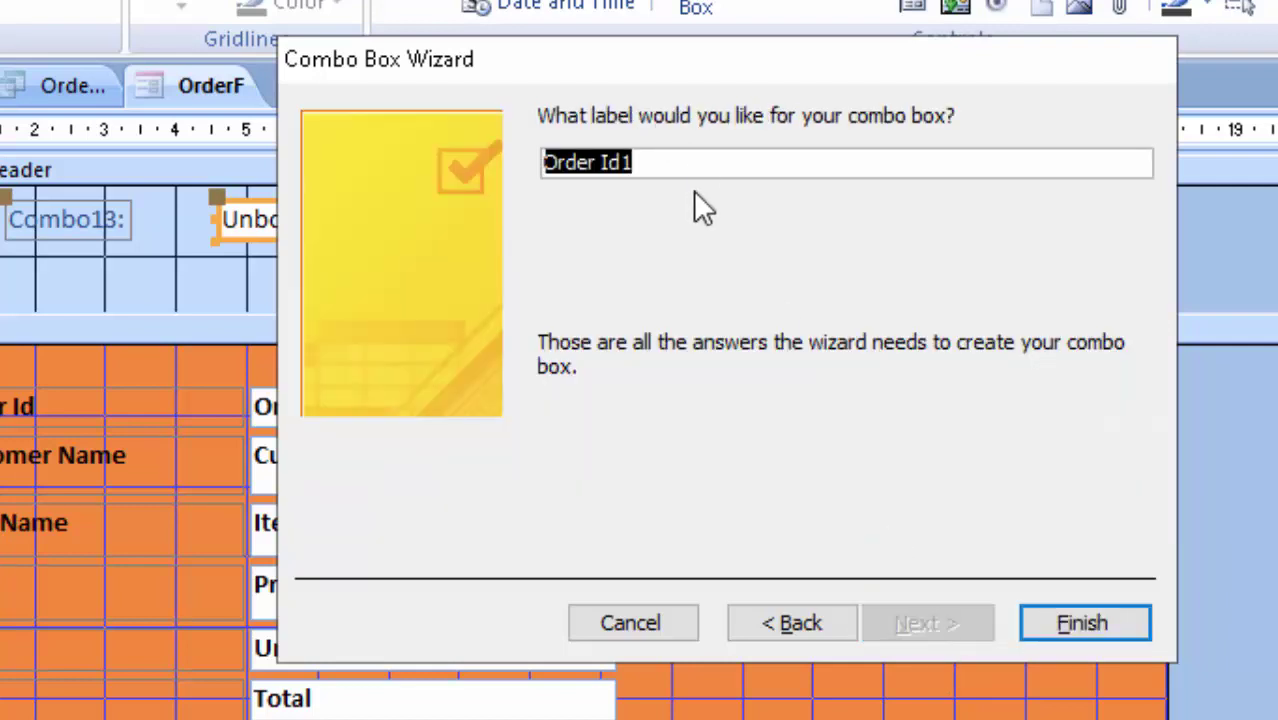
pyautogui.click(702, 165)
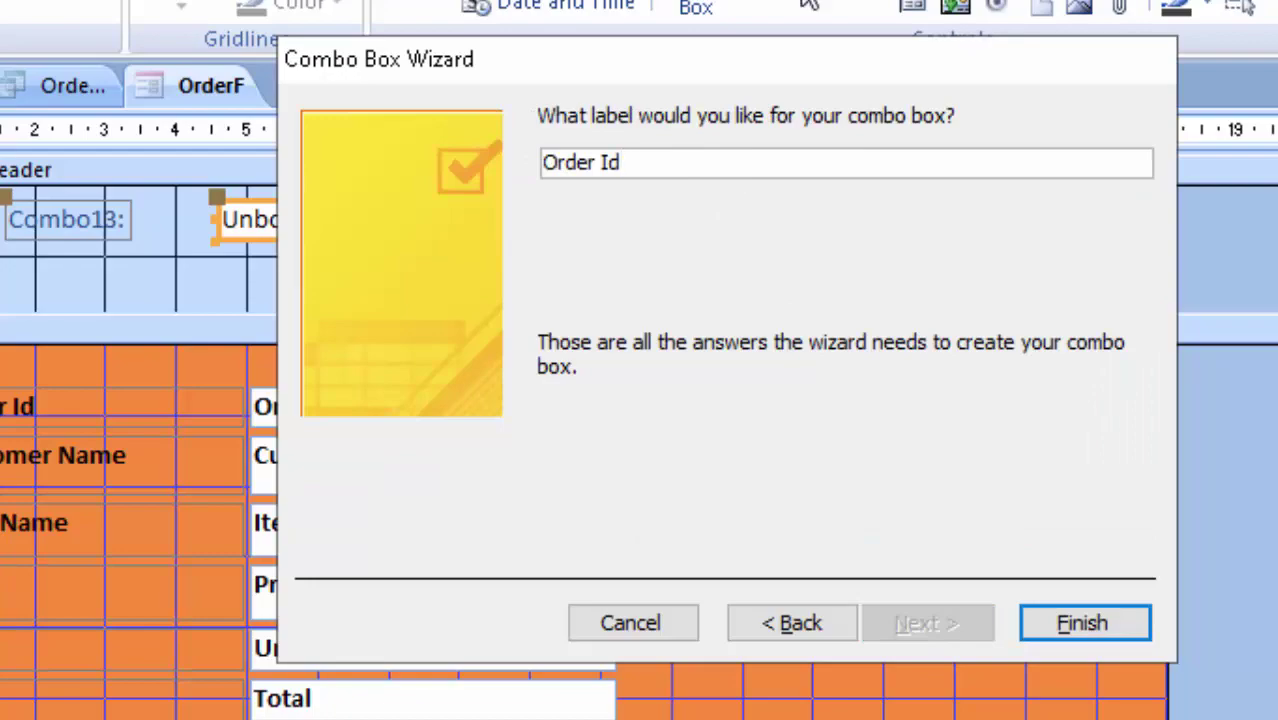
pyautogui.click(1149, 623)
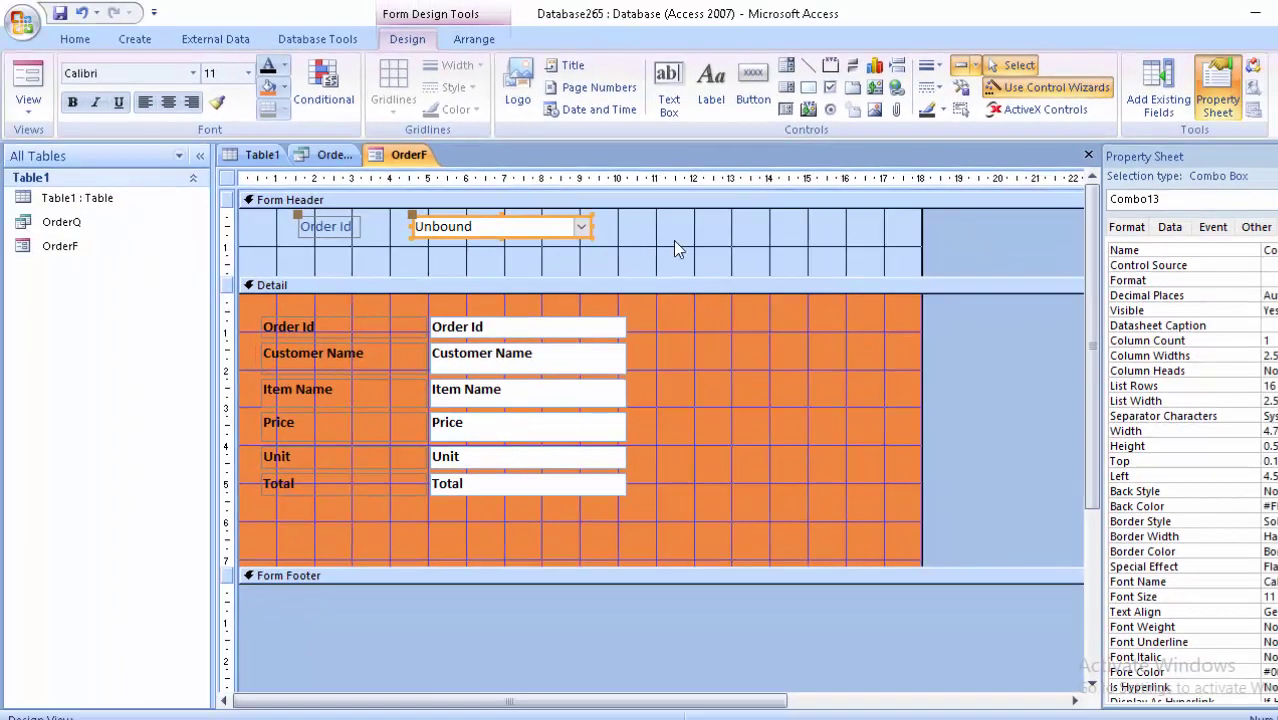
# Bold the header's Order Id label and combo box, trying light green before resetting text colour to Automatic
pyautogui.click(675, 246)
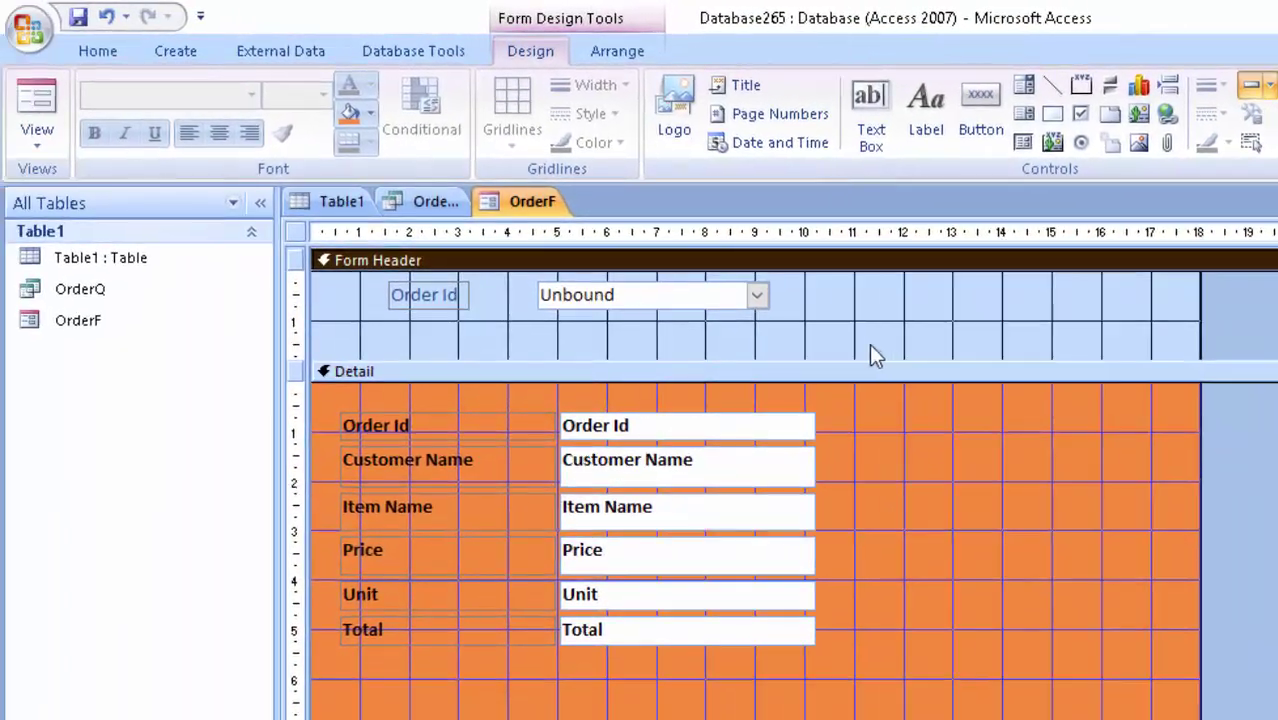
pyautogui.moveTo(870, 346); pyautogui.dragTo(376, 274)
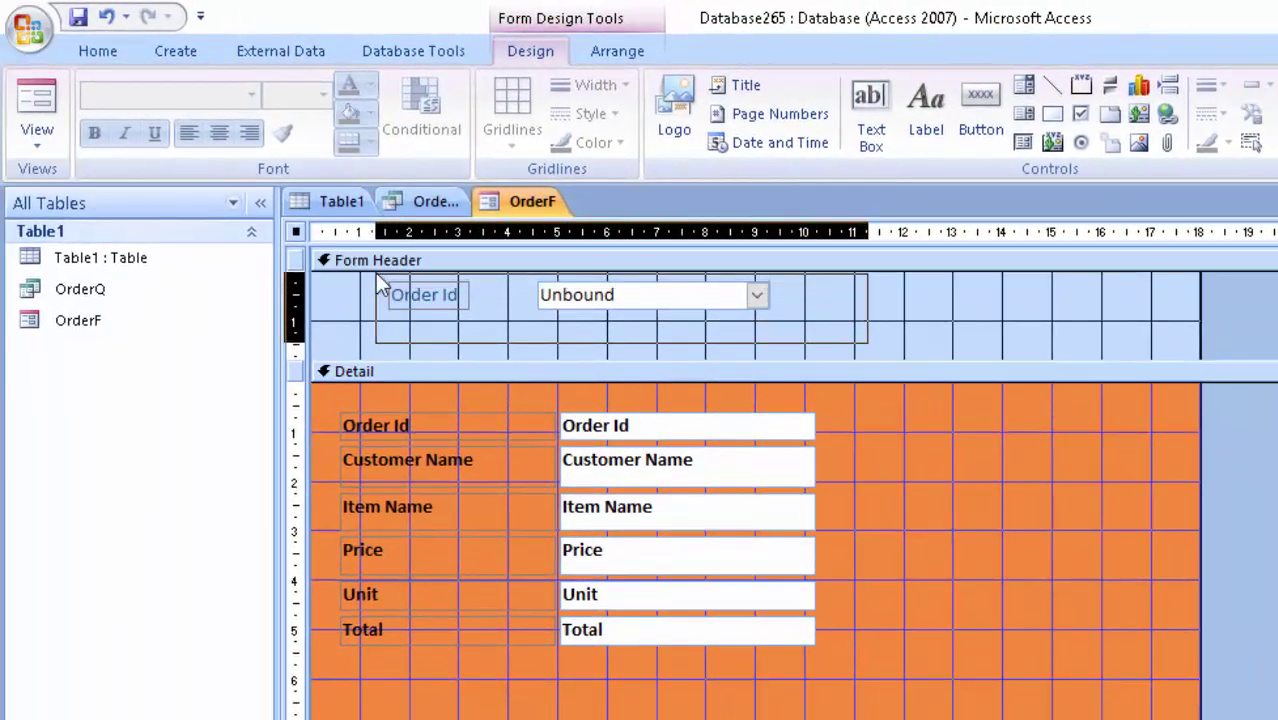
pyautogui.click(95, 133)
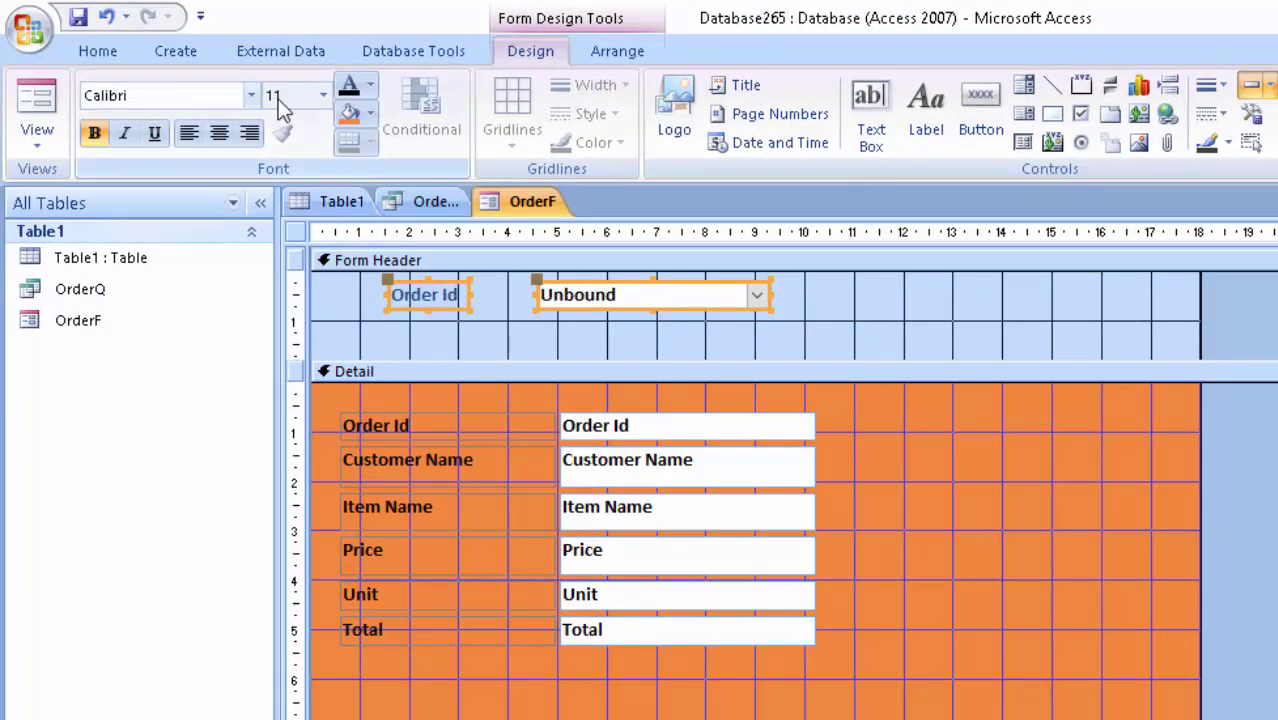
pyautogui.click(371, 87)
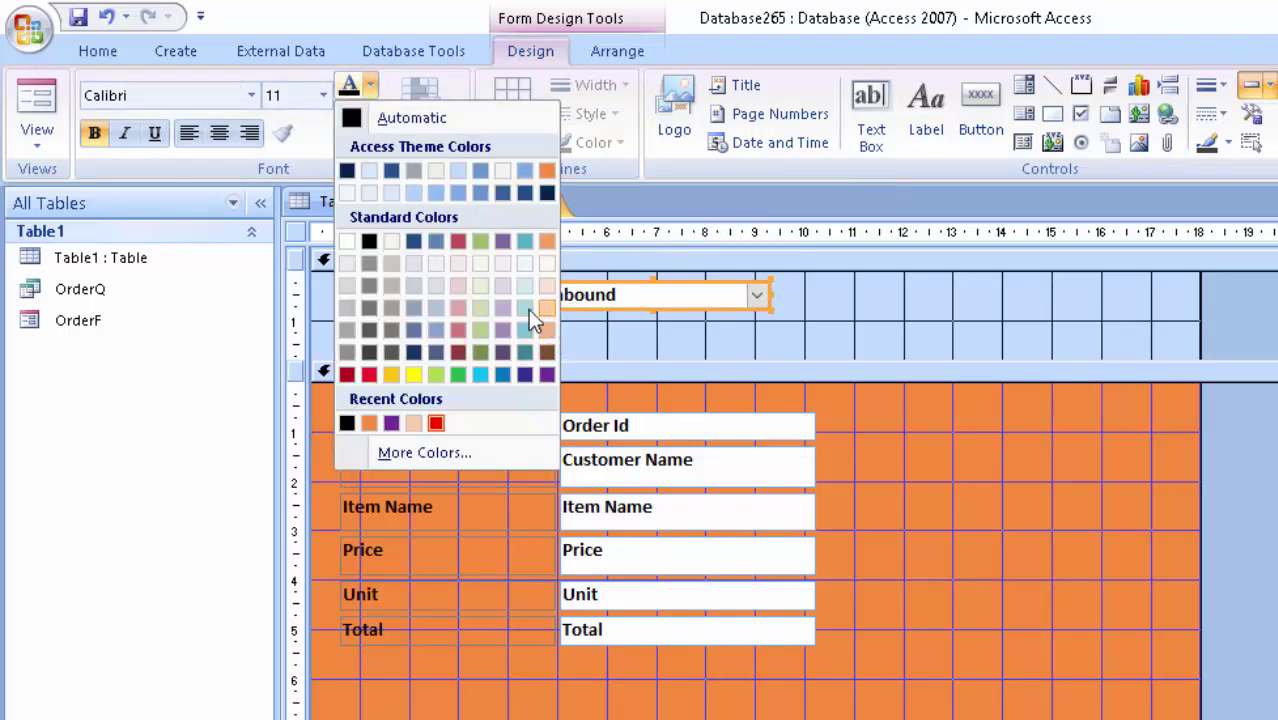
pyautogui.click(434, 375)
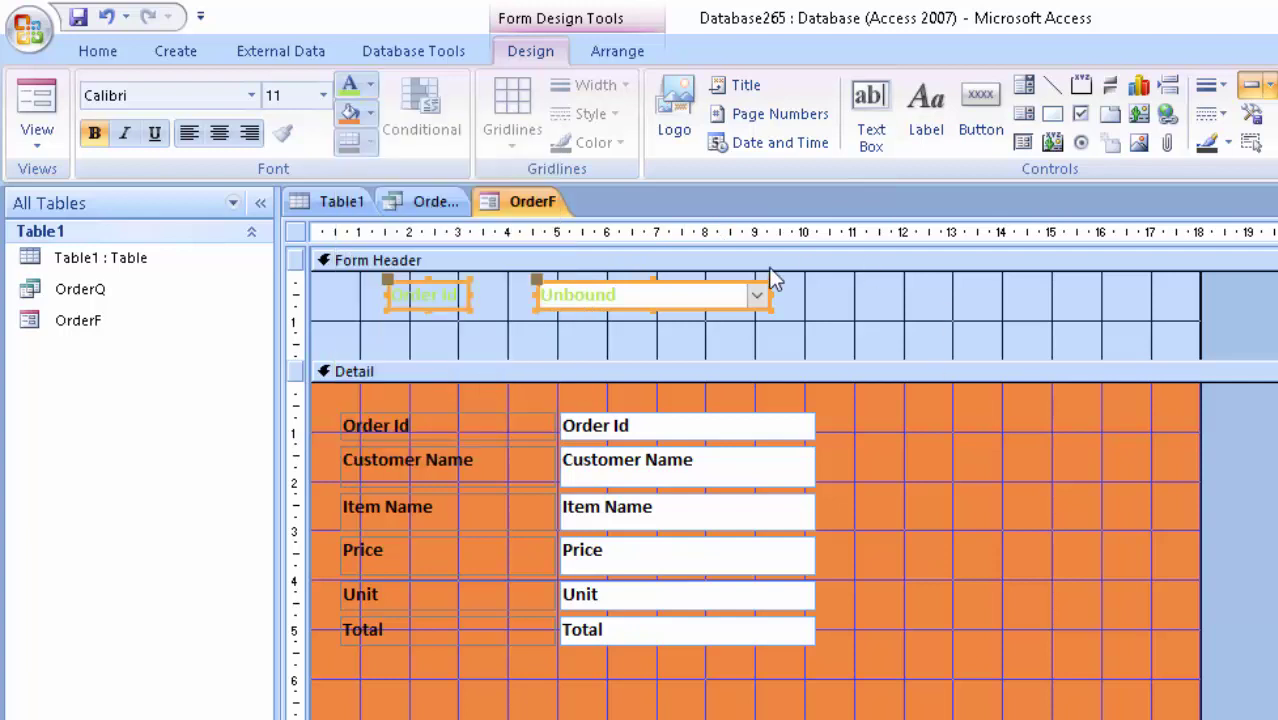
pyautogui.click(371, 87)
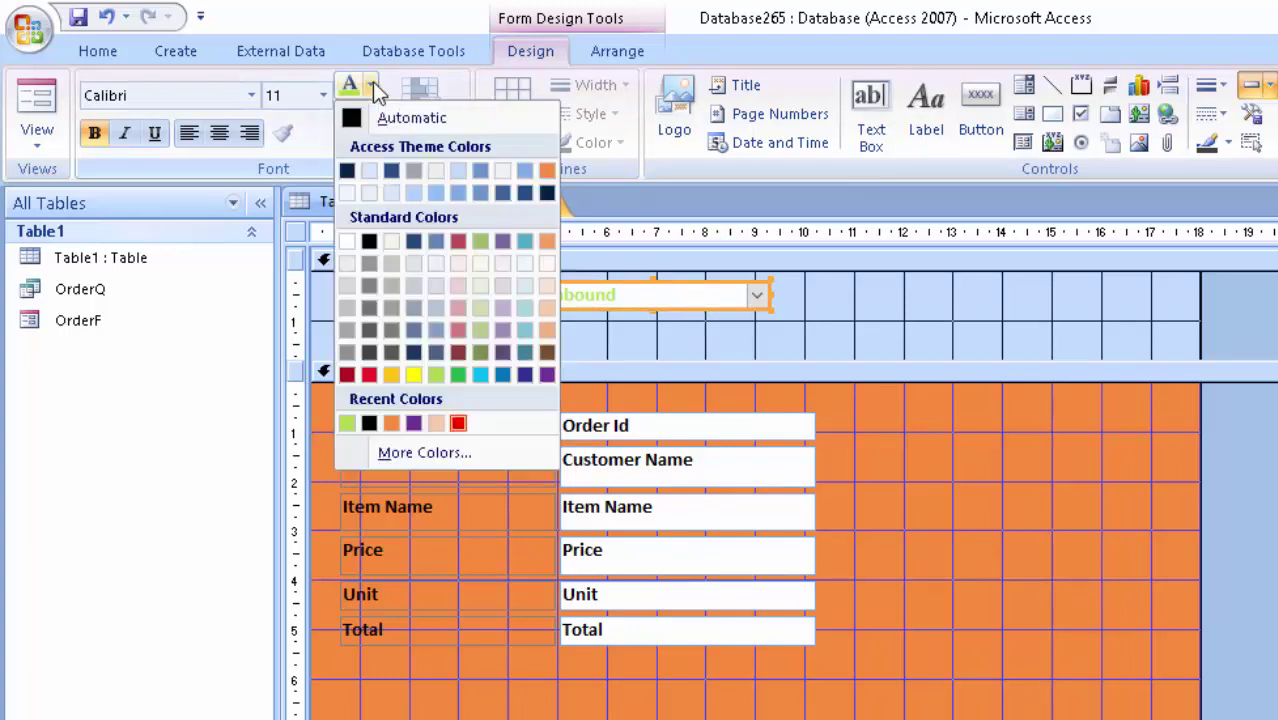
pyautogui.click(352, 120)
pyautogui.click(838, 330)
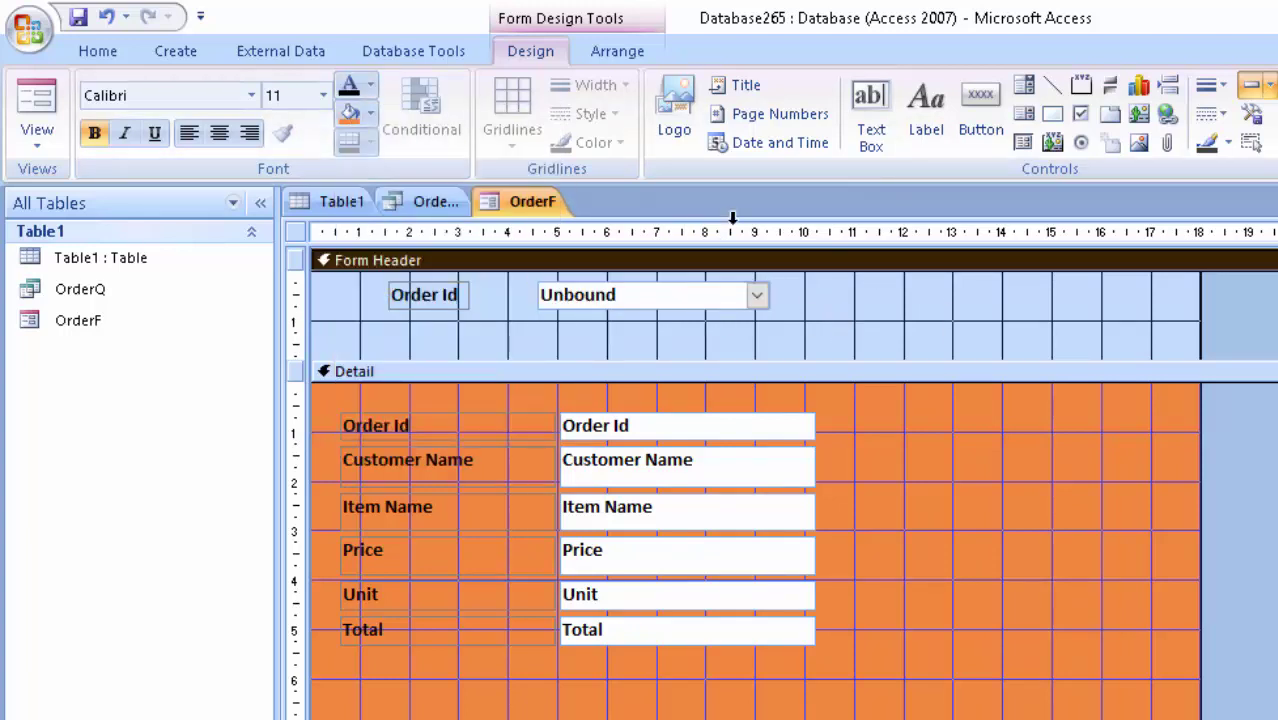
# Fill the Form Header with light green and the Detail section with light peach (#F9CDAA)
pyautogui.click(368, 115)
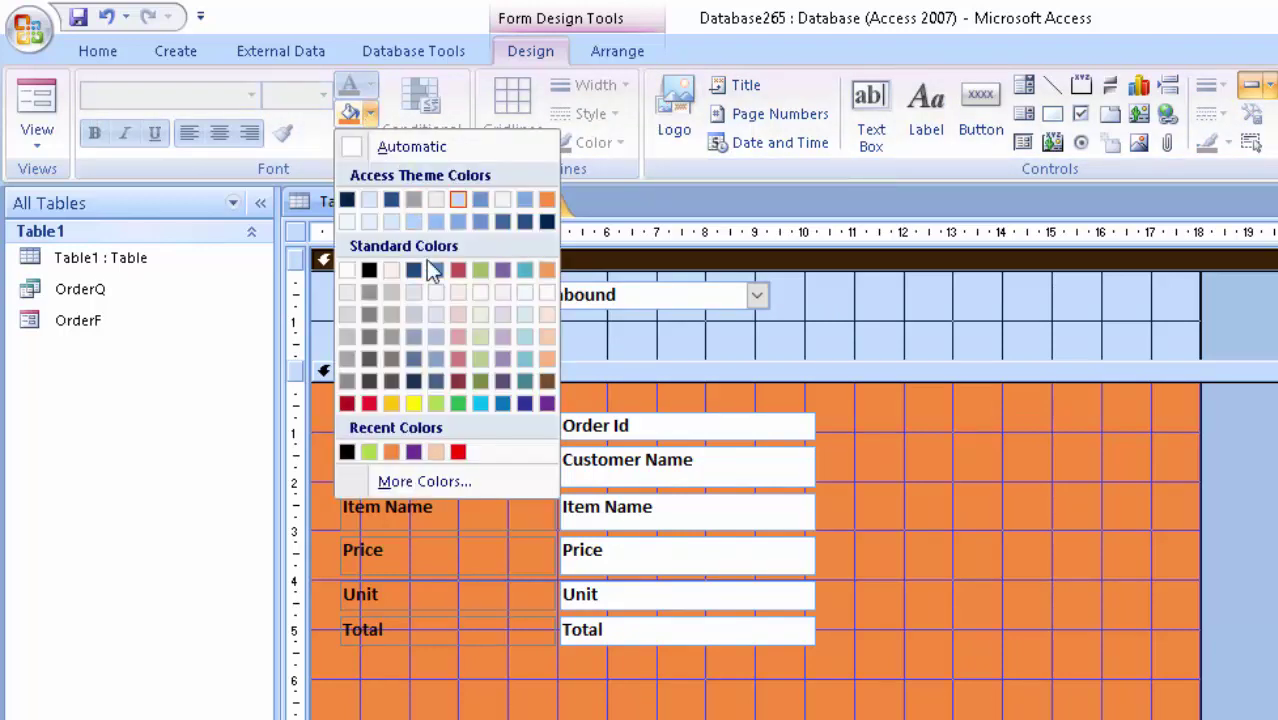
pyautogui.click(478, 331)
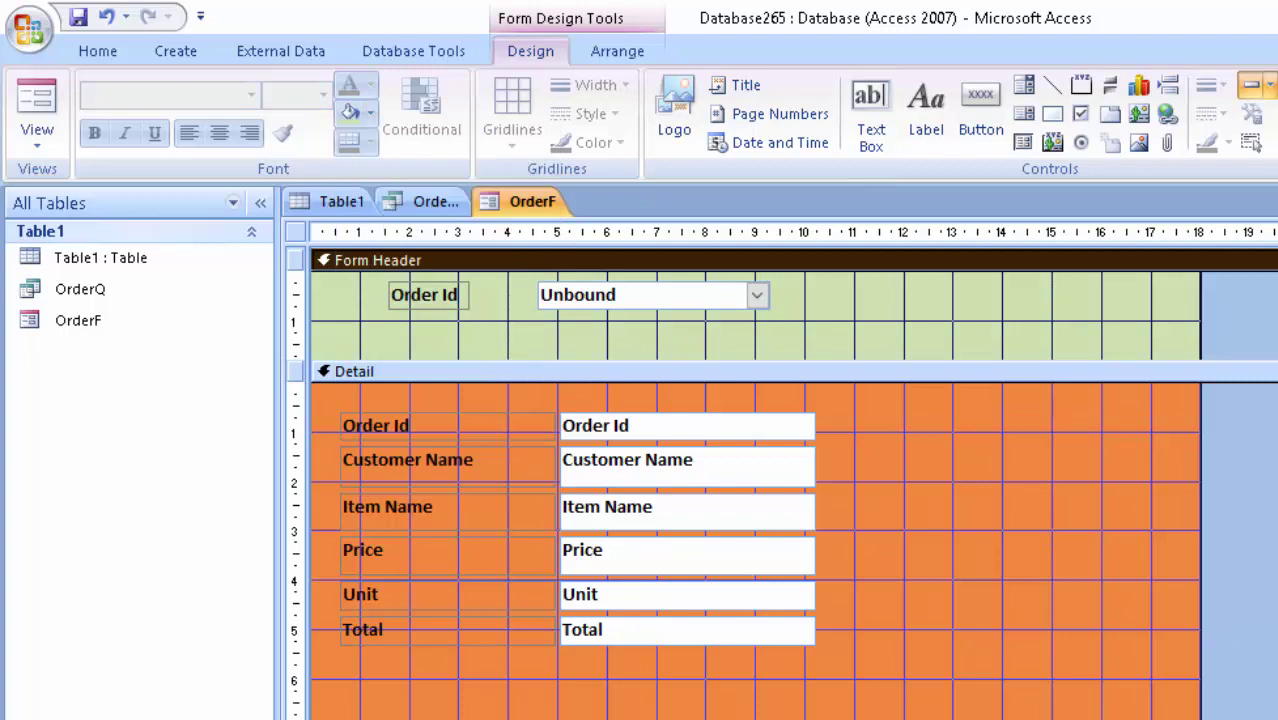
pyautogui.click(957, 473)
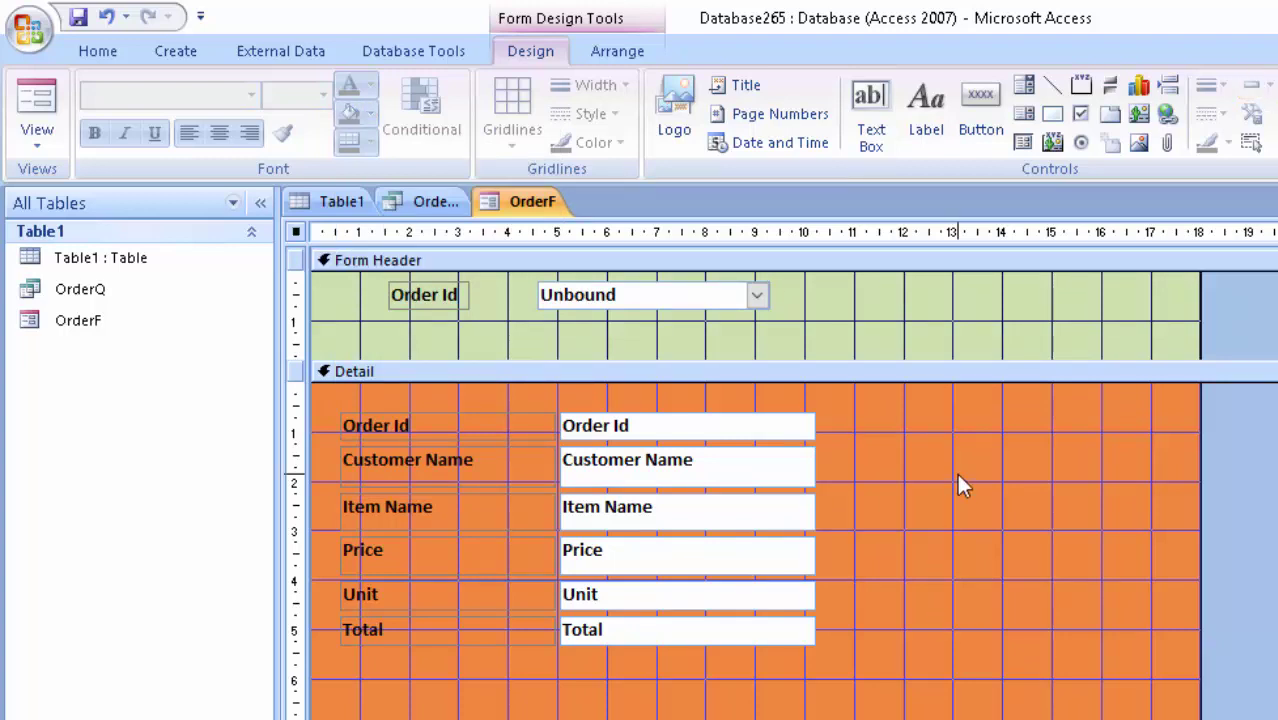
pyautogui.click(369, 114)
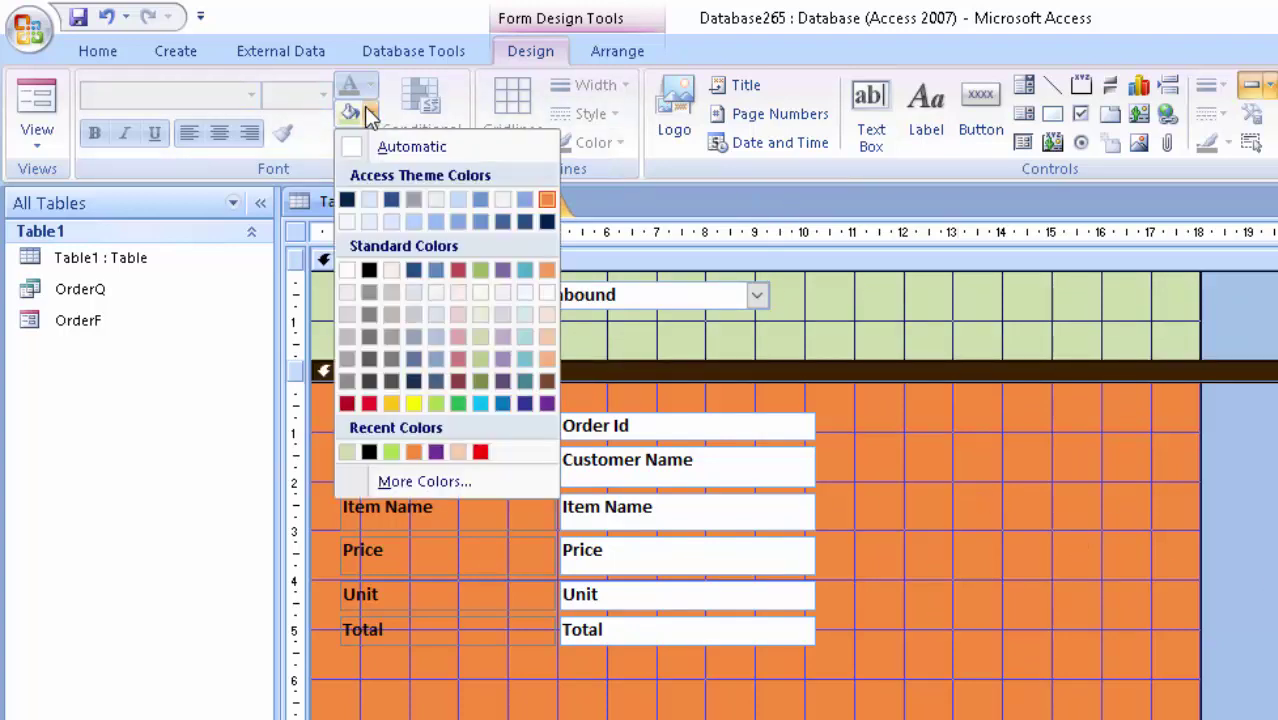
pyautogui.click(549, 341)
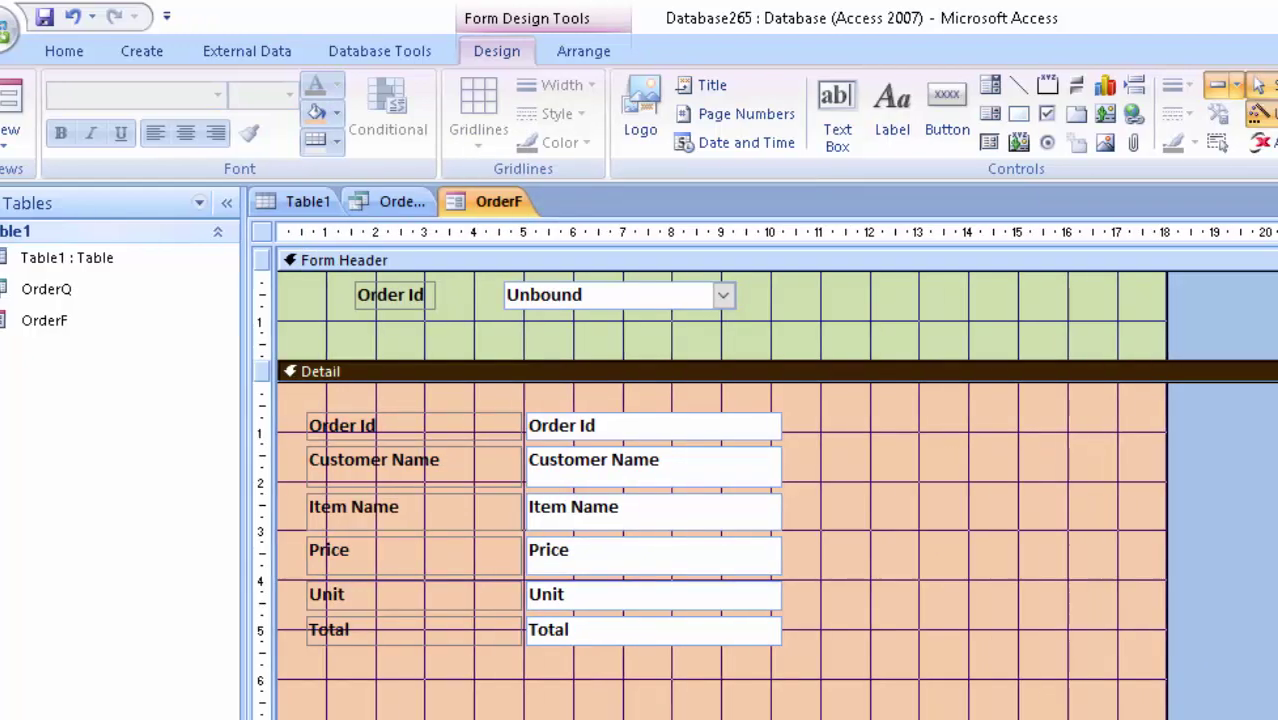
pyautogui.click(1186, 314)
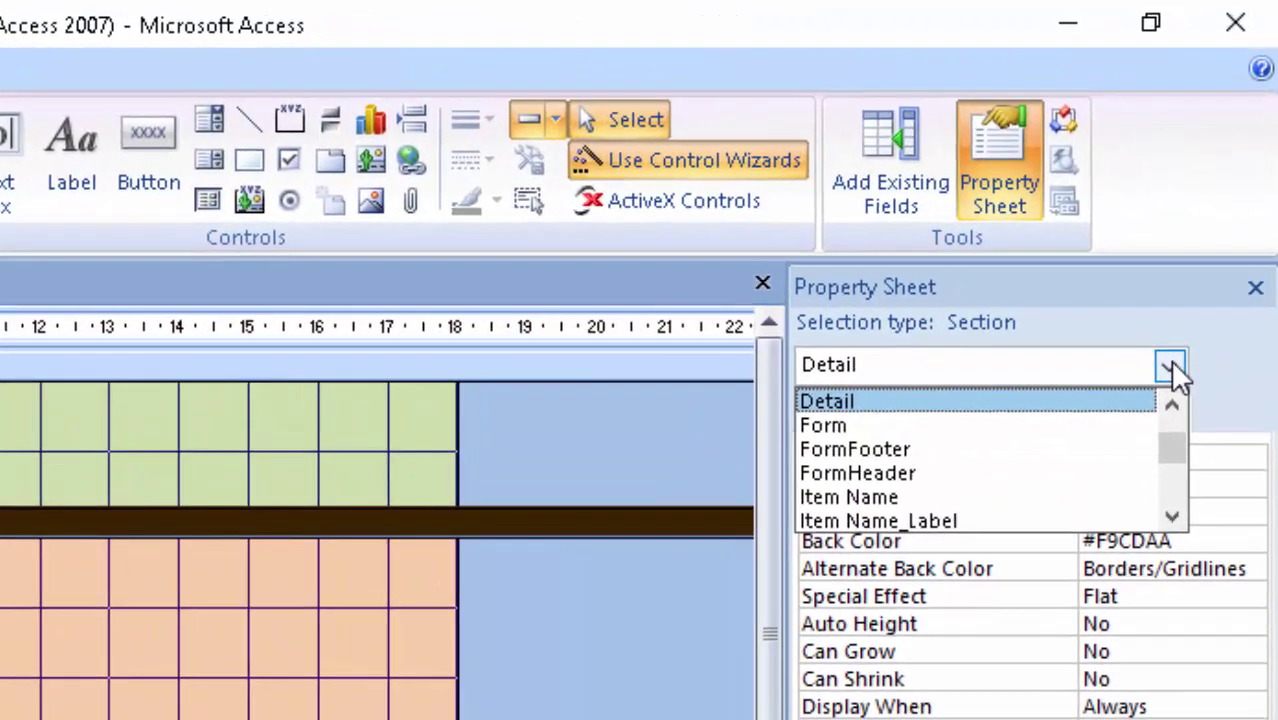
# Switch the Property Sheet to the whole Form and open its Pop Up setting choices
pyautogui.click(1141, 426)
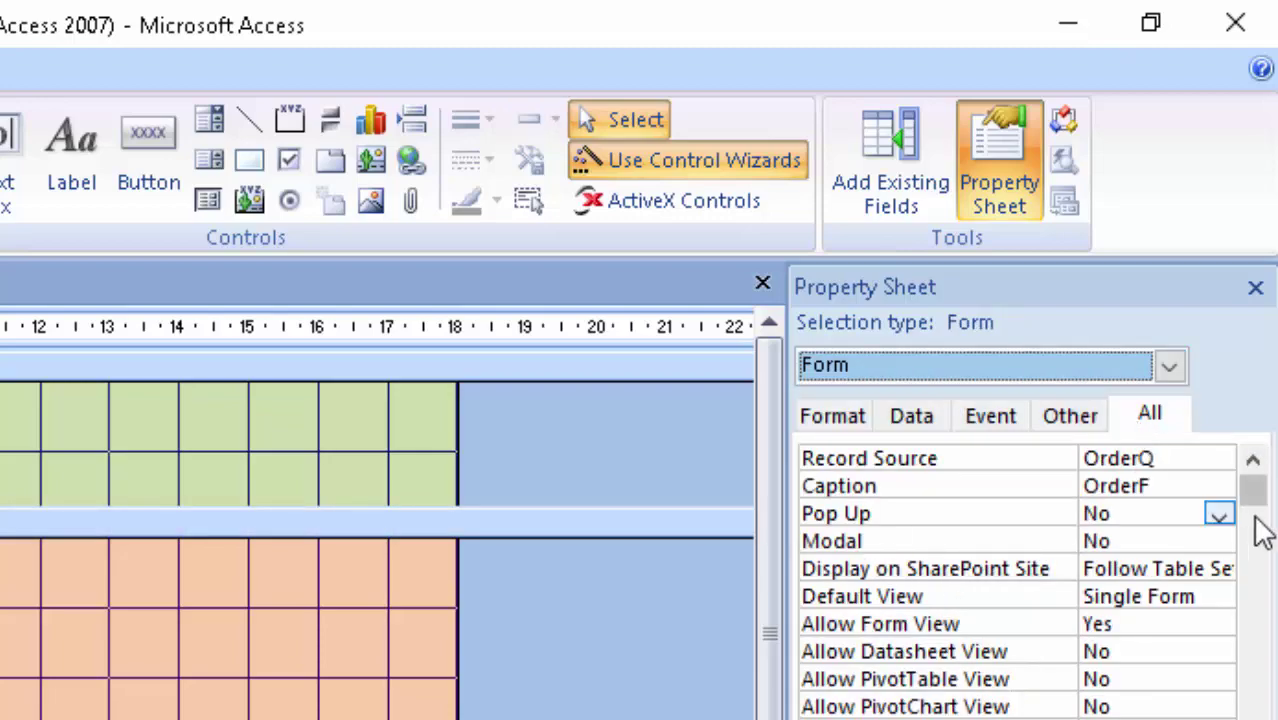
pyautogui.click(1218, 516)
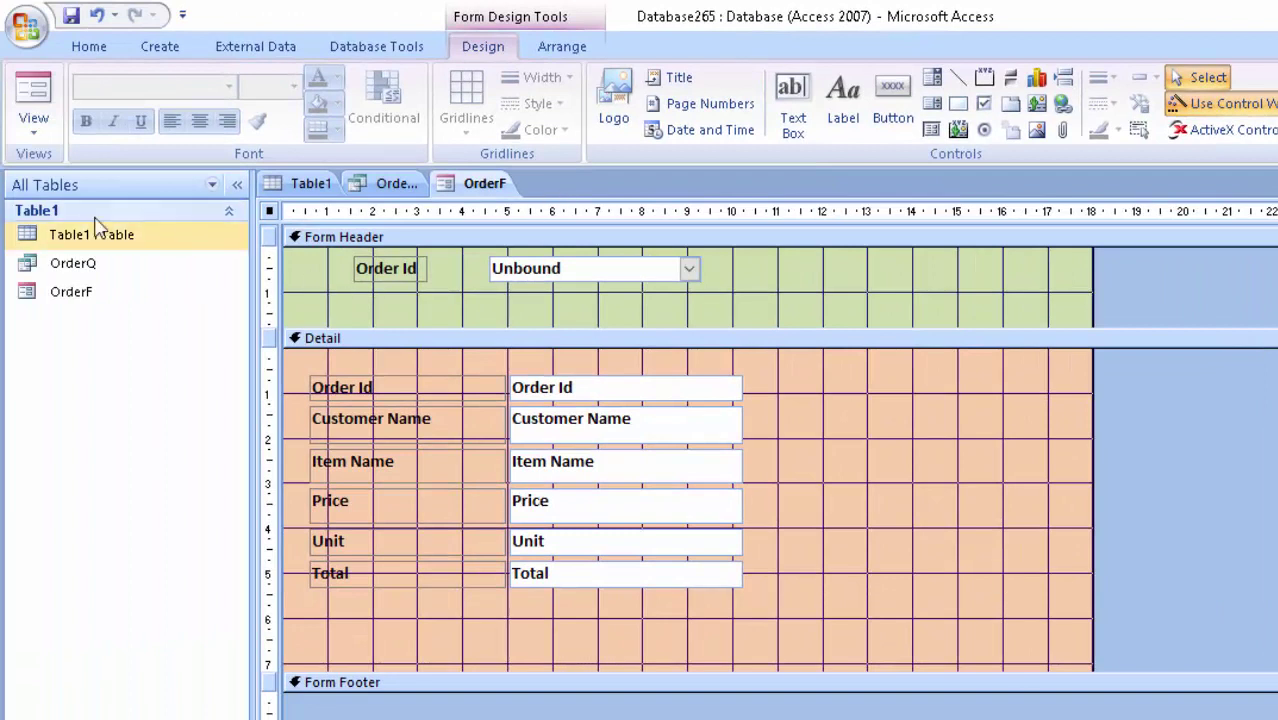
# Save OrderF, check order 1 in Form view with the window moved and enlarged, then close it
pyautogui.click(72, 16)
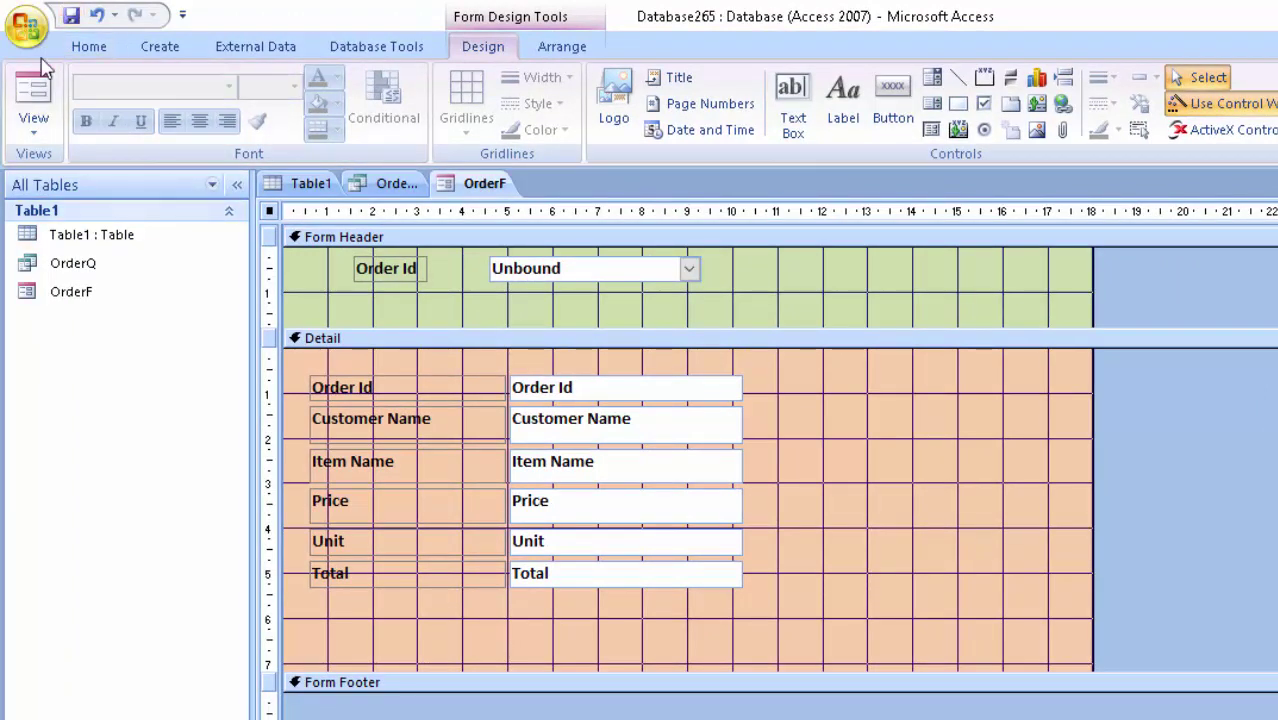
pyautogui.click(33, 100)
pyautogui.moveTo(593, 218); pyautogui.dragTo(631, 98)
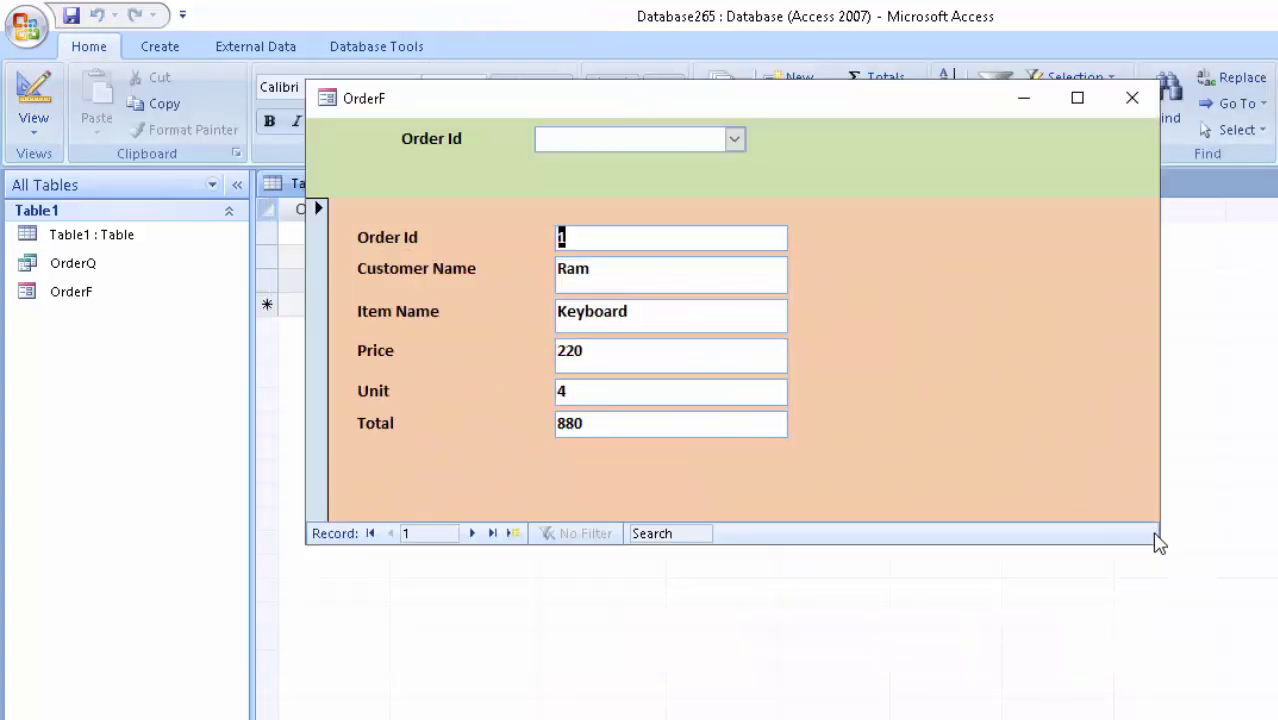
pyautogui.moveTo(1155, 525)
pyautogui.mouseDown()
pyautogui.moveTo(1157, 561)
pyautogui.moveTo(979, 579)
pyautogui.moveTo(985, 686)
pyautogui.mouseUp()
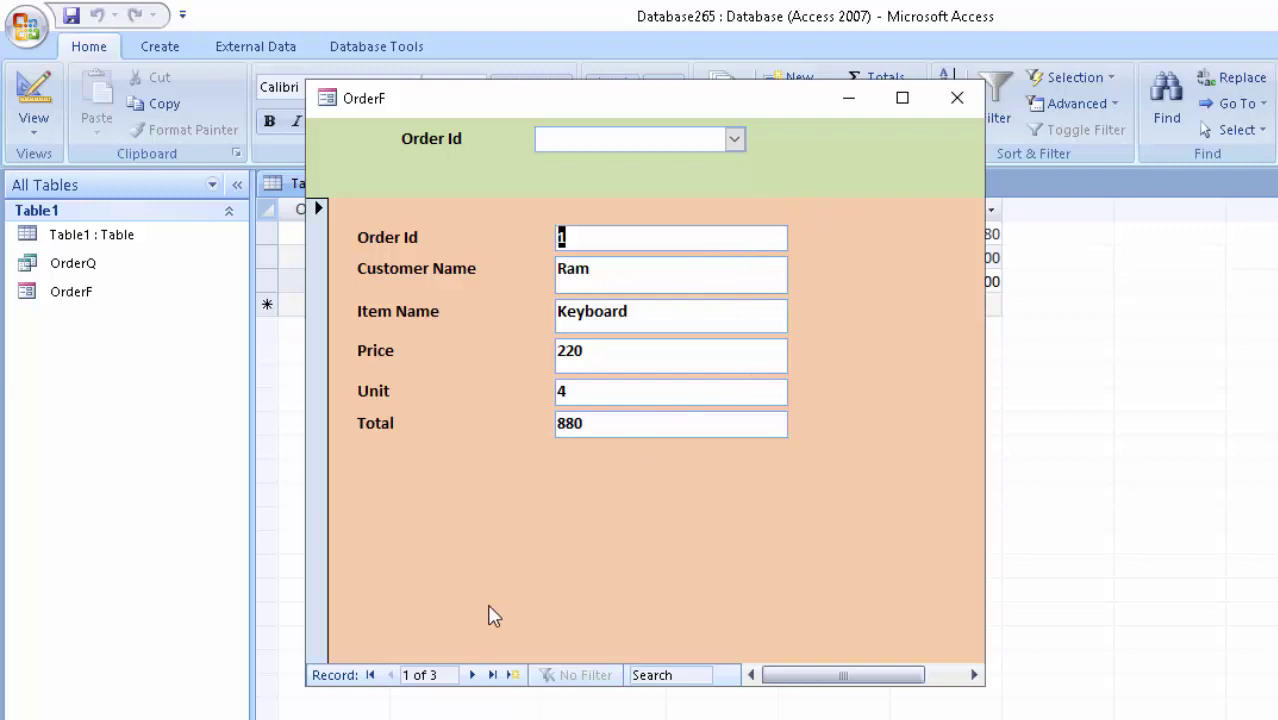
pyautogui.click(957, 98)
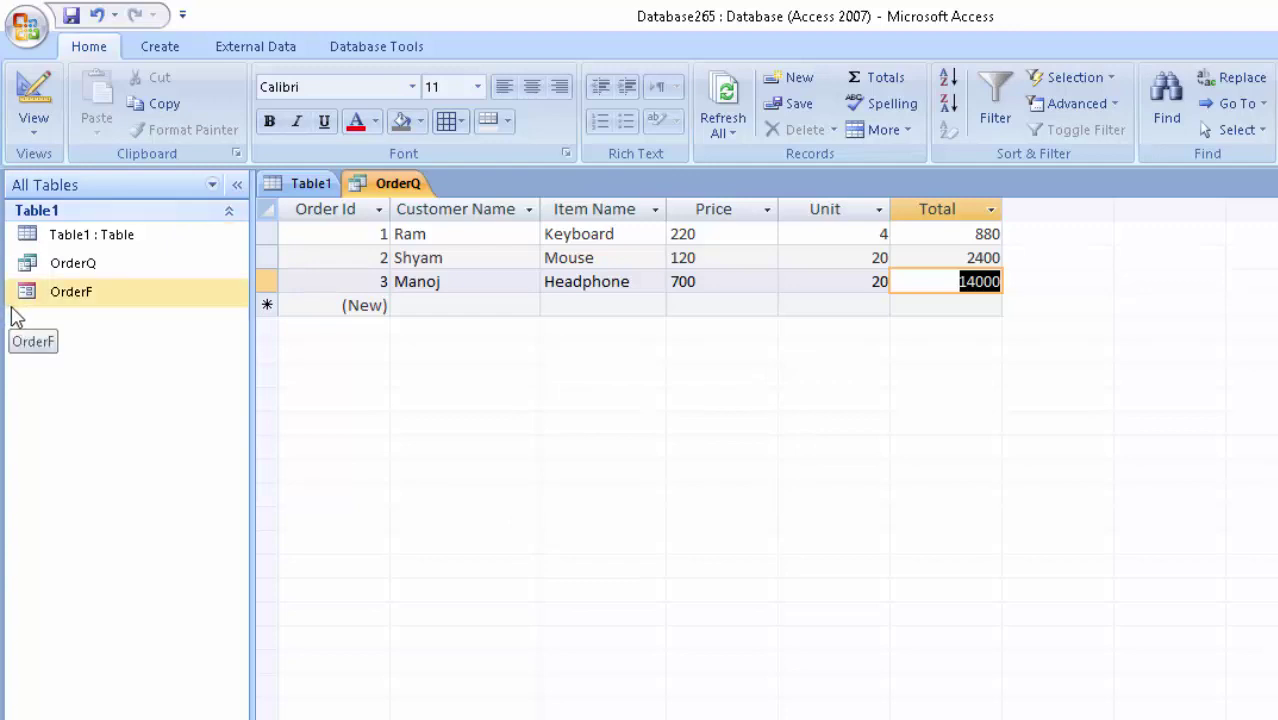
# Start a new design-view query based on OrderQ with all its fields placed in the grid
pyautogui.click(160, 50)
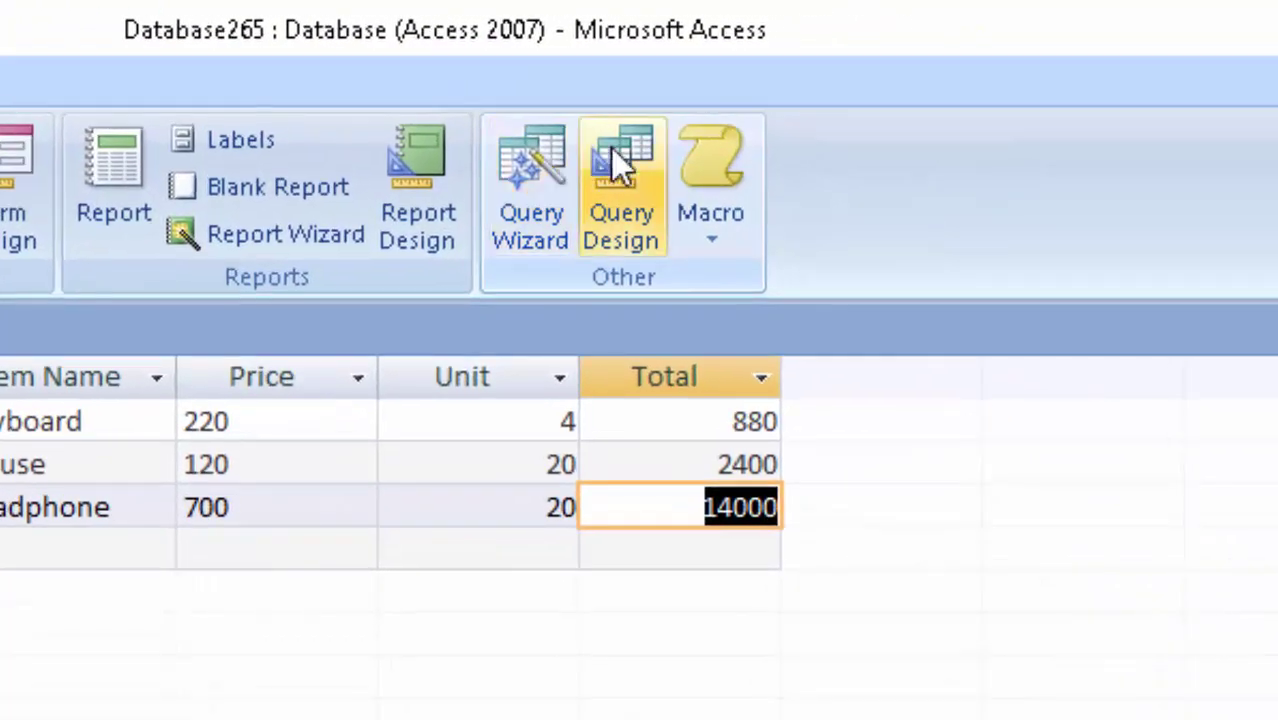
pyautogui.click(612, 160)
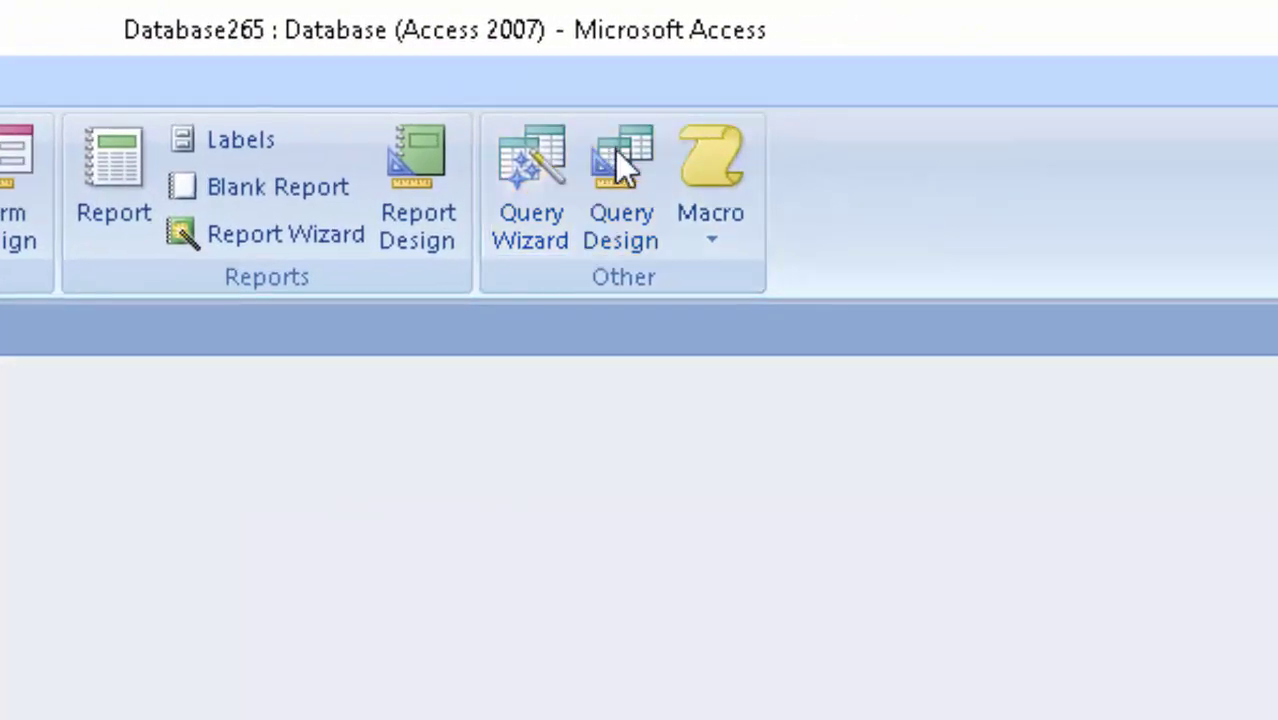
pyautogui.click(522, 563)
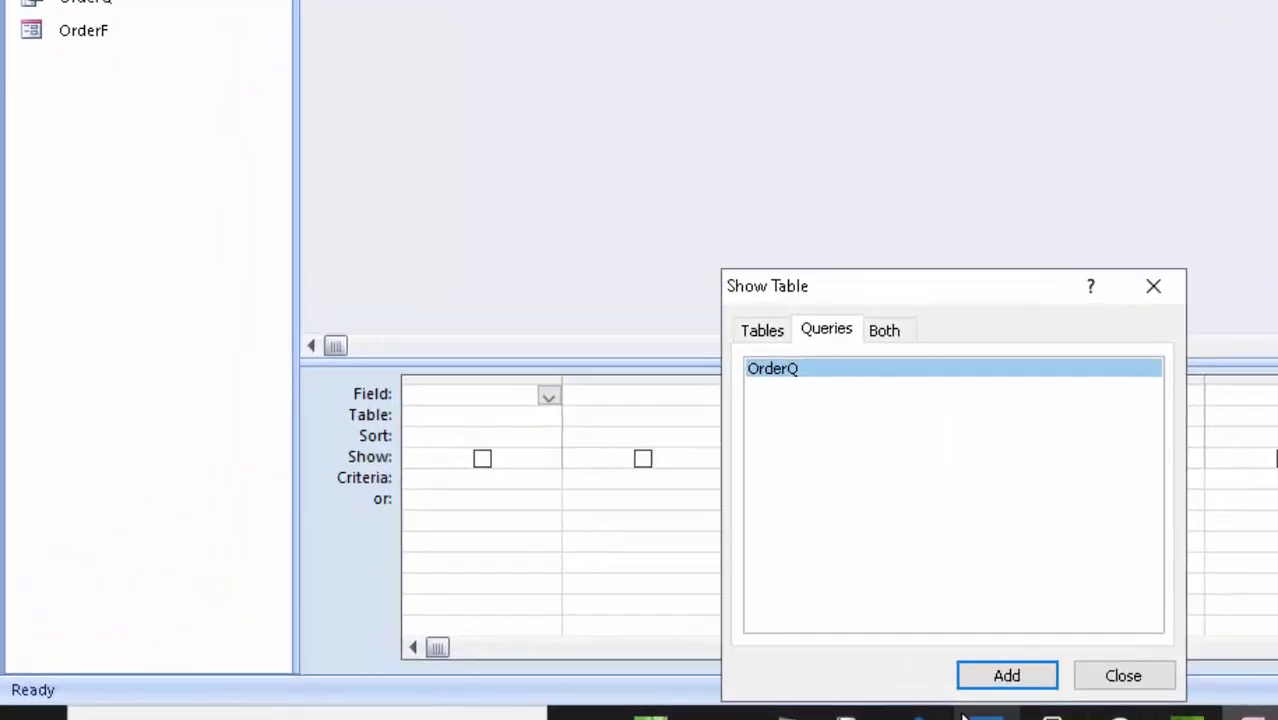
pyautogui.click(800, 690)
pyautogui.click(930, 693)
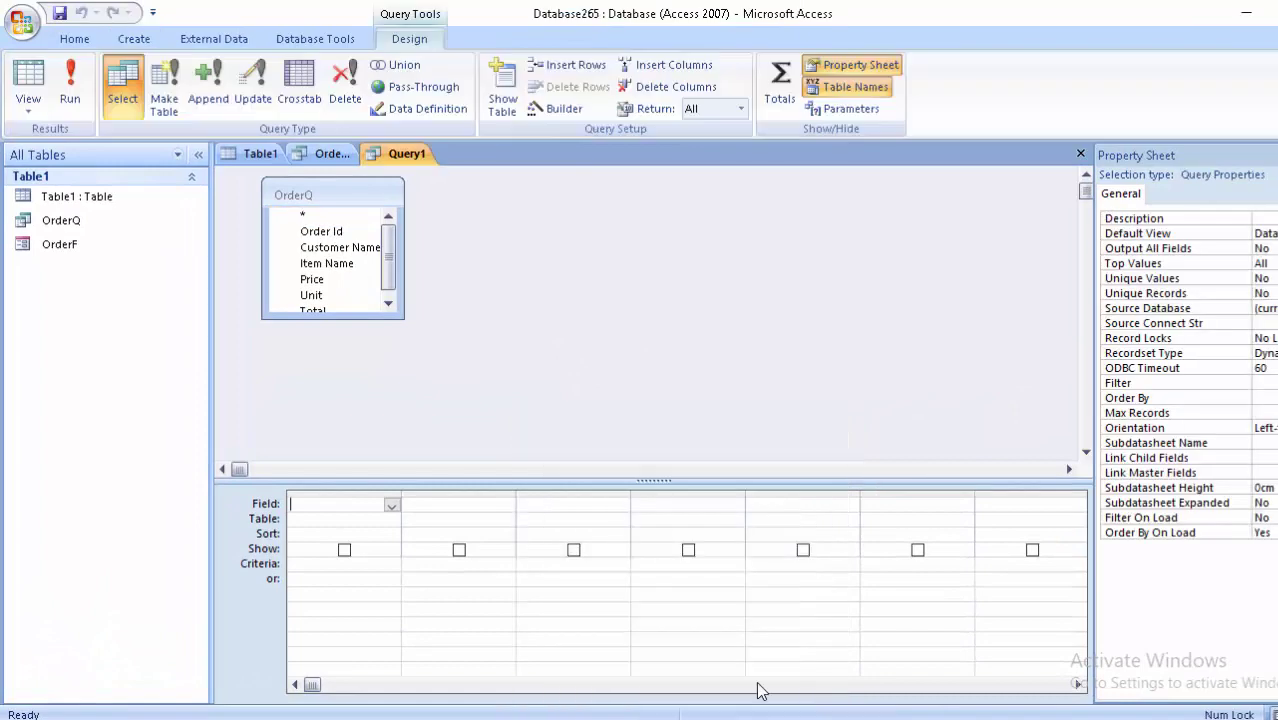
pyautogui.doubleClick(320, 193)
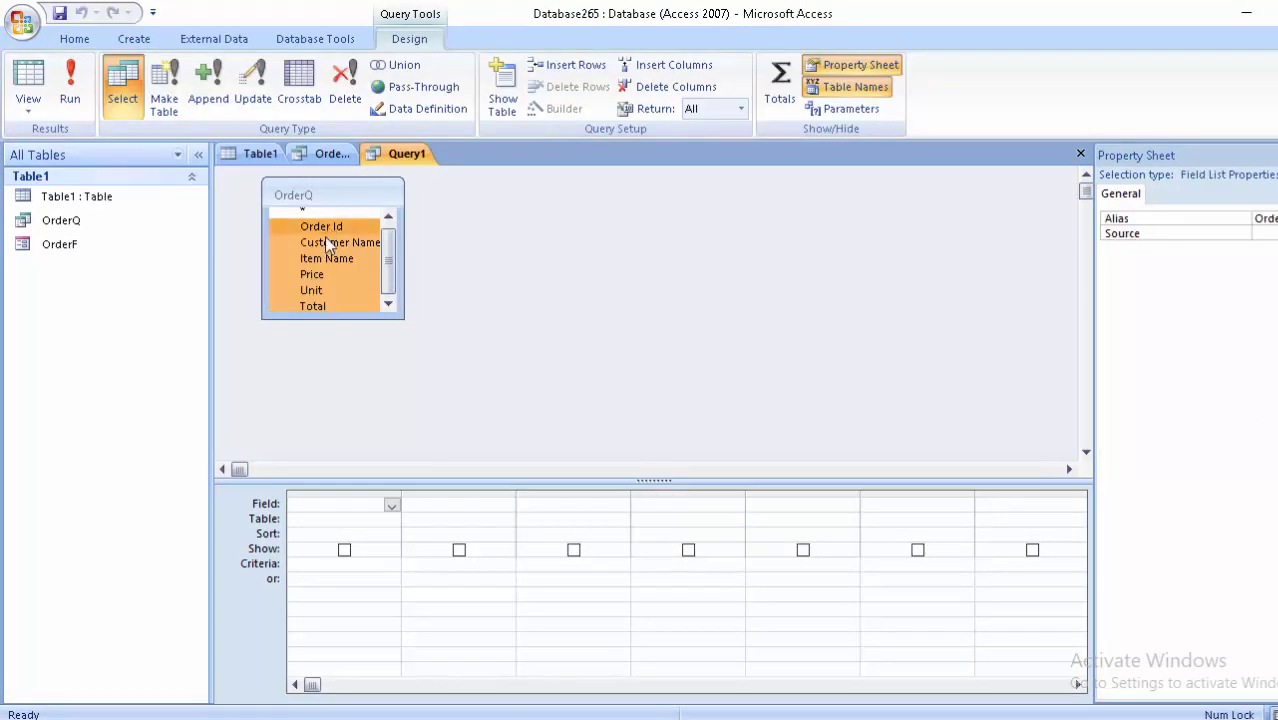
pyautogui.moveTo(320, 193)
pyautogui.mouseDown()
pyautogui.moveTo(350, 530)
pyautogui.moveTo(344, 516)
pyautogui.mouseUp()
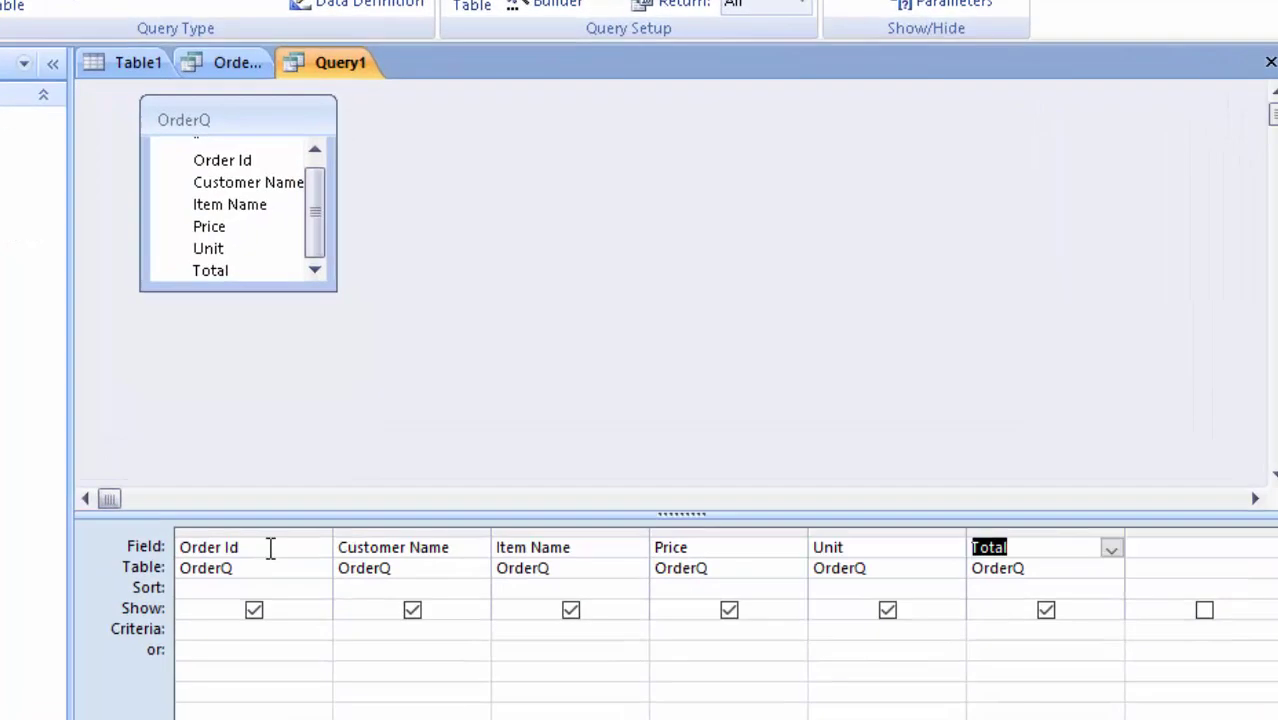
# Enter [Forms]![OrderF]![OrderId] as the Order Id criterion
pyautogui.click(133, 679)
pyautogui.click(180, 635)
pyautogui.write('[')
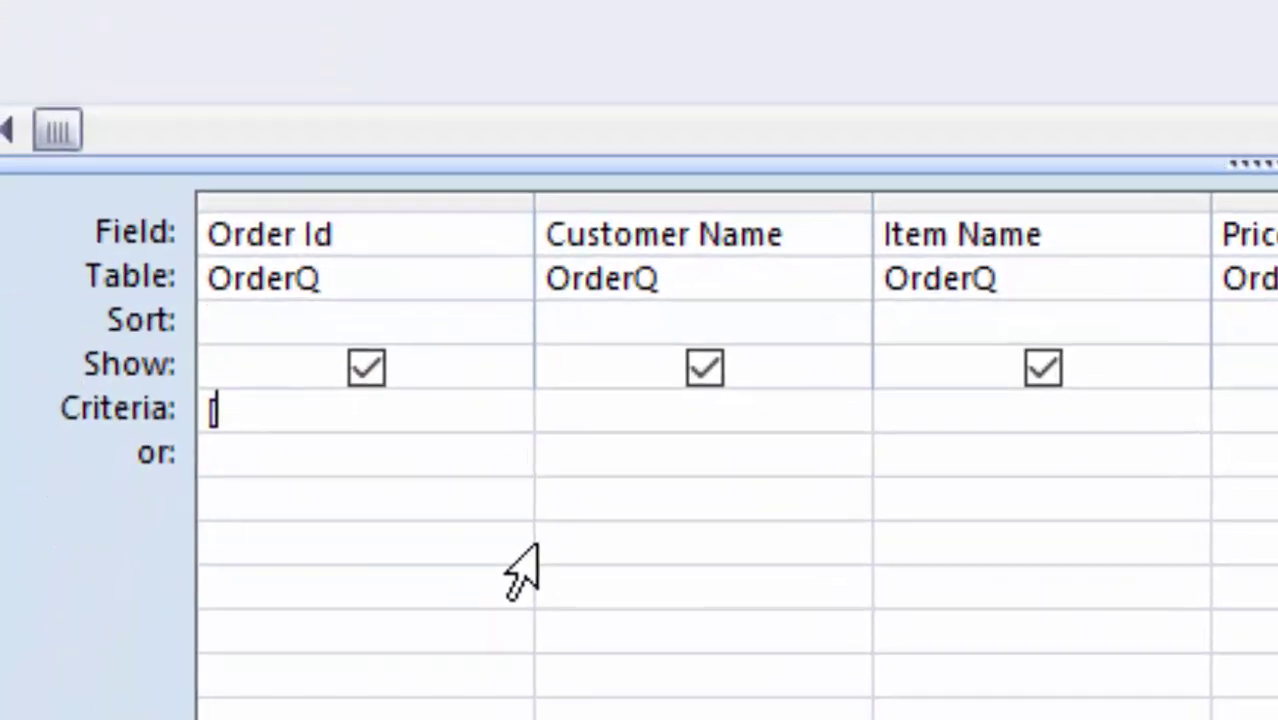
pyautogui.write('Form')
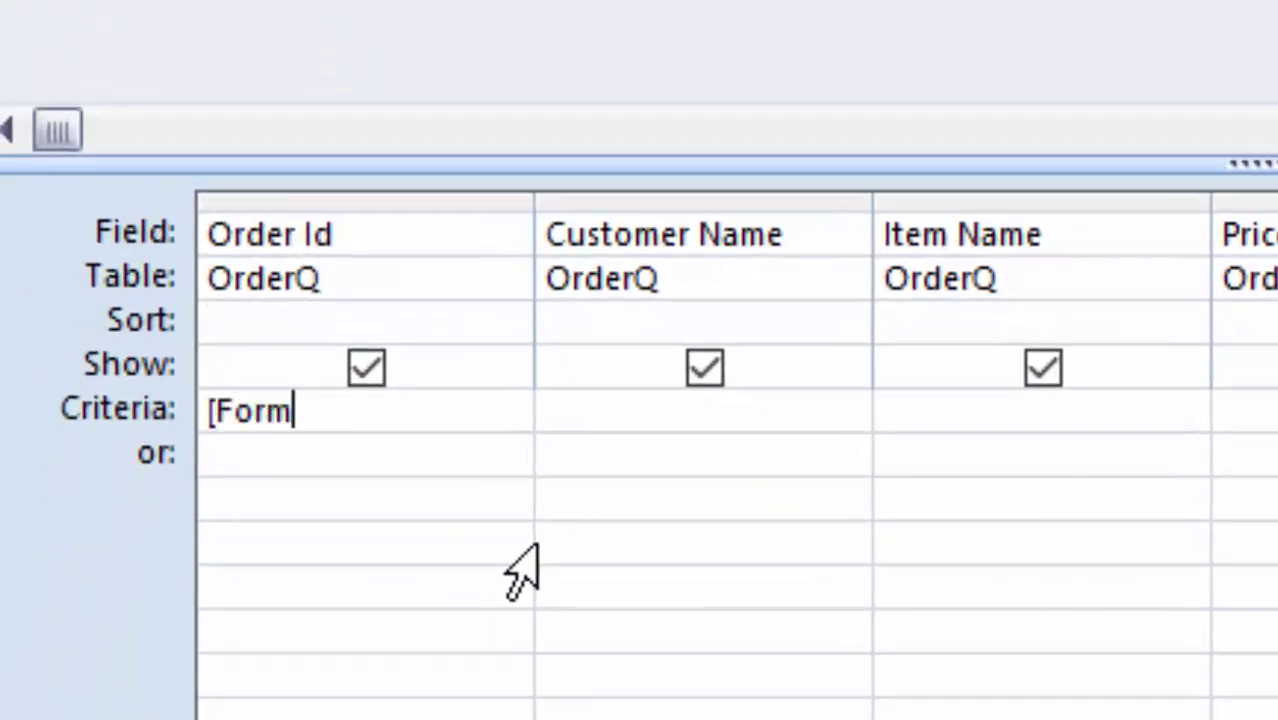
pyautogui.write('s]')
pyautogui.write('!')
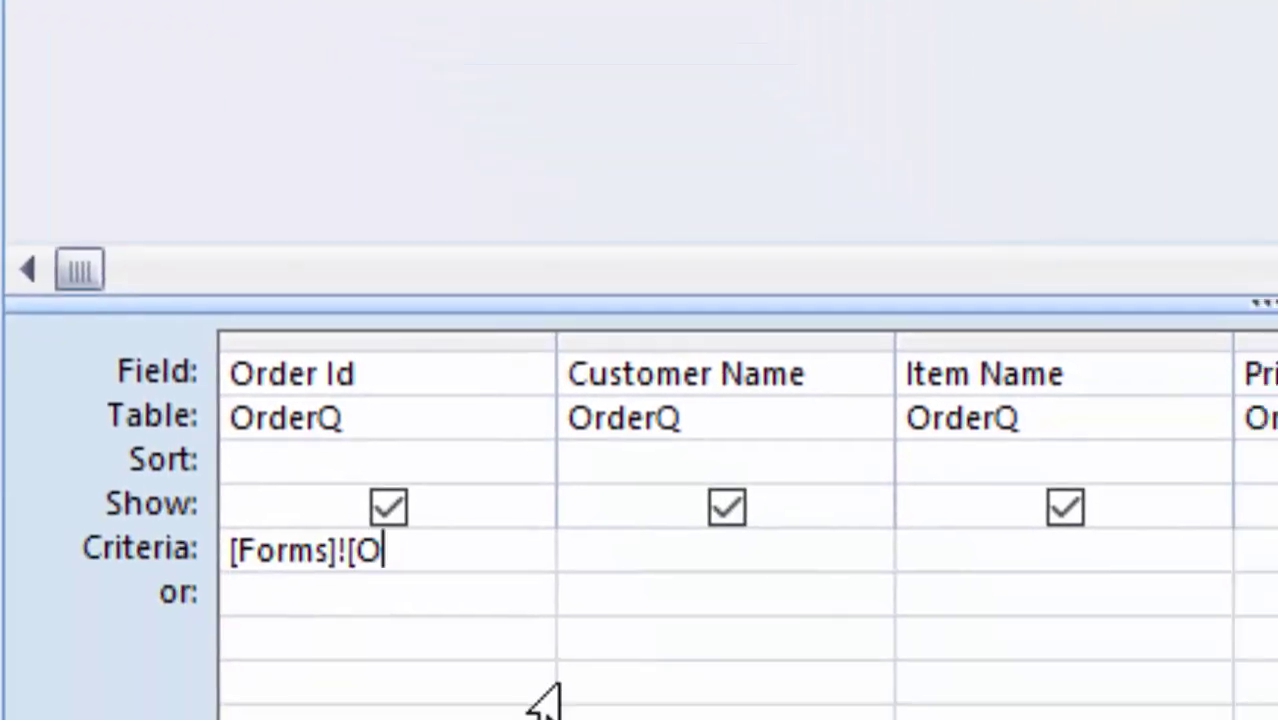
pyautogui.write('rms]![Or')
pyautogui.write('der')
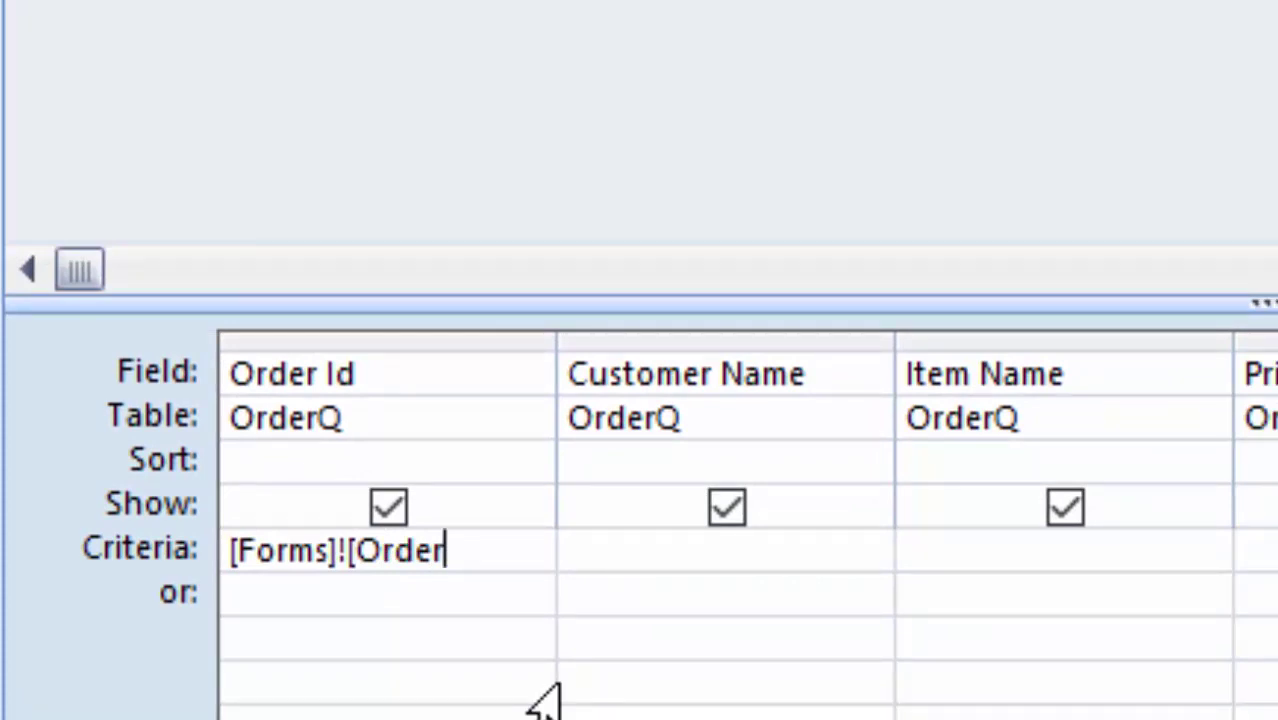
pyautogui.write('F')
pyautogui.write(']')
pyautogui.write('![')
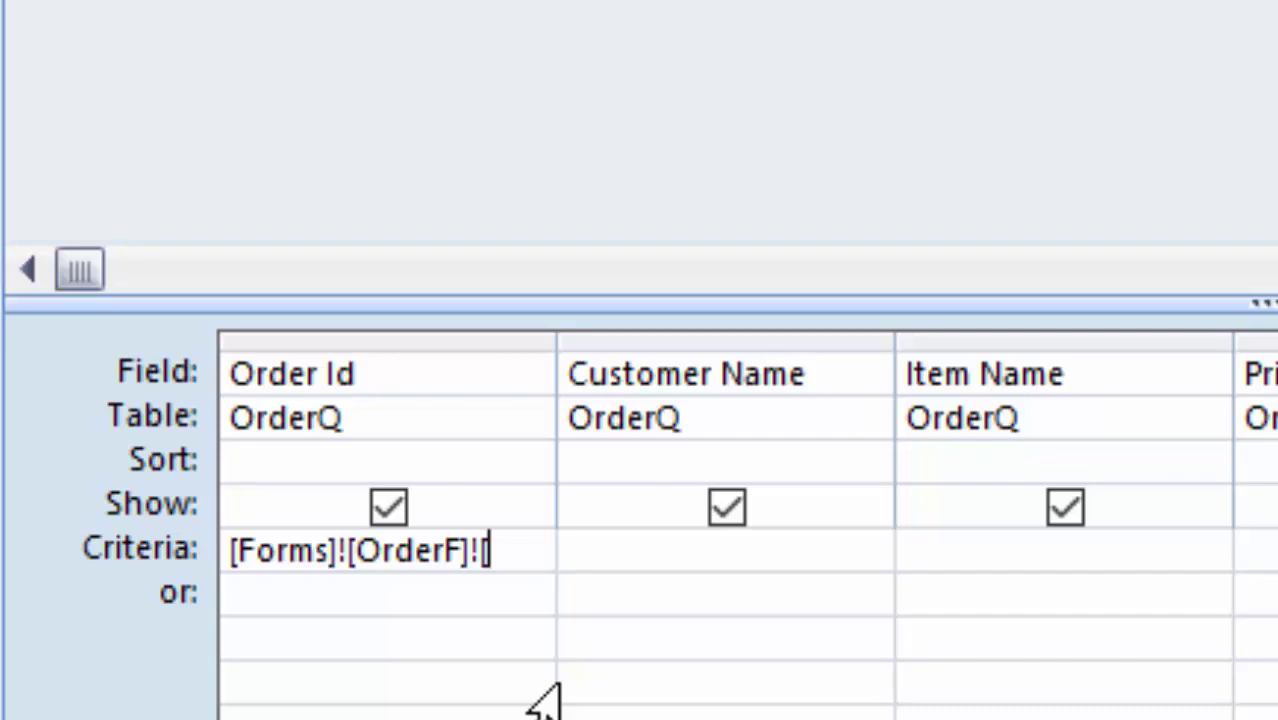
pyautogui.write('Orde')
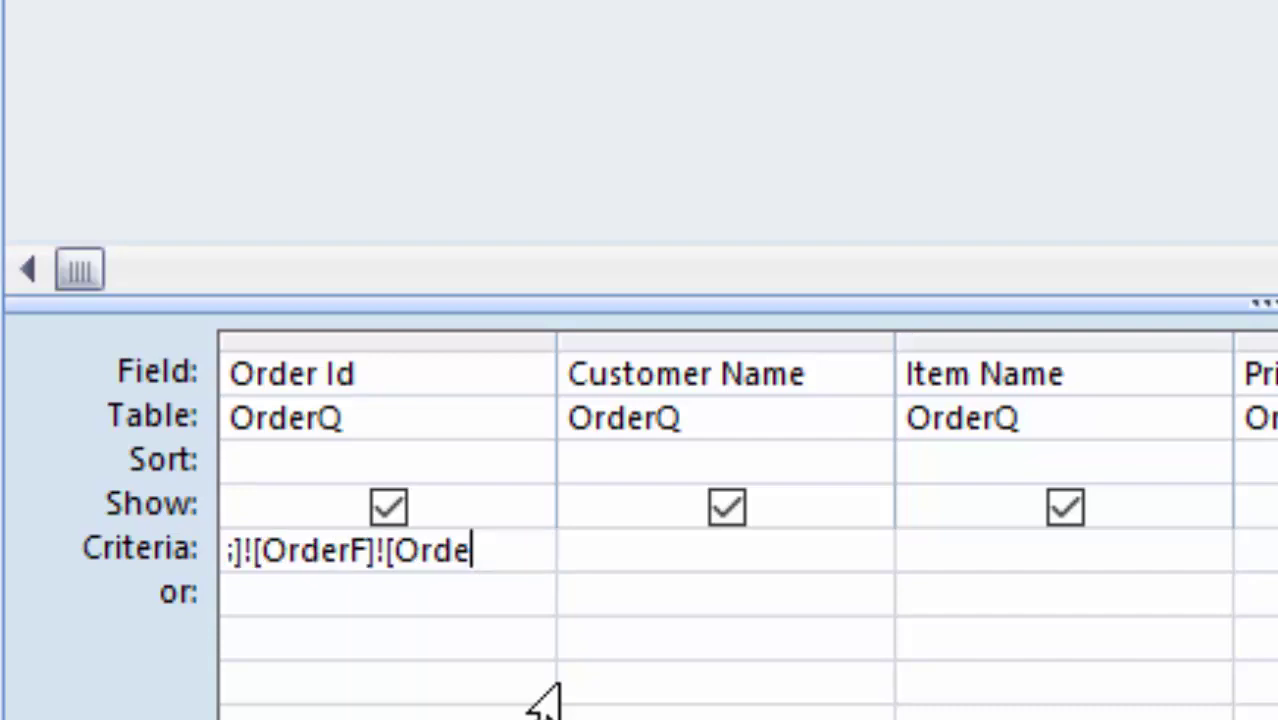
pyautogui.write('rId')
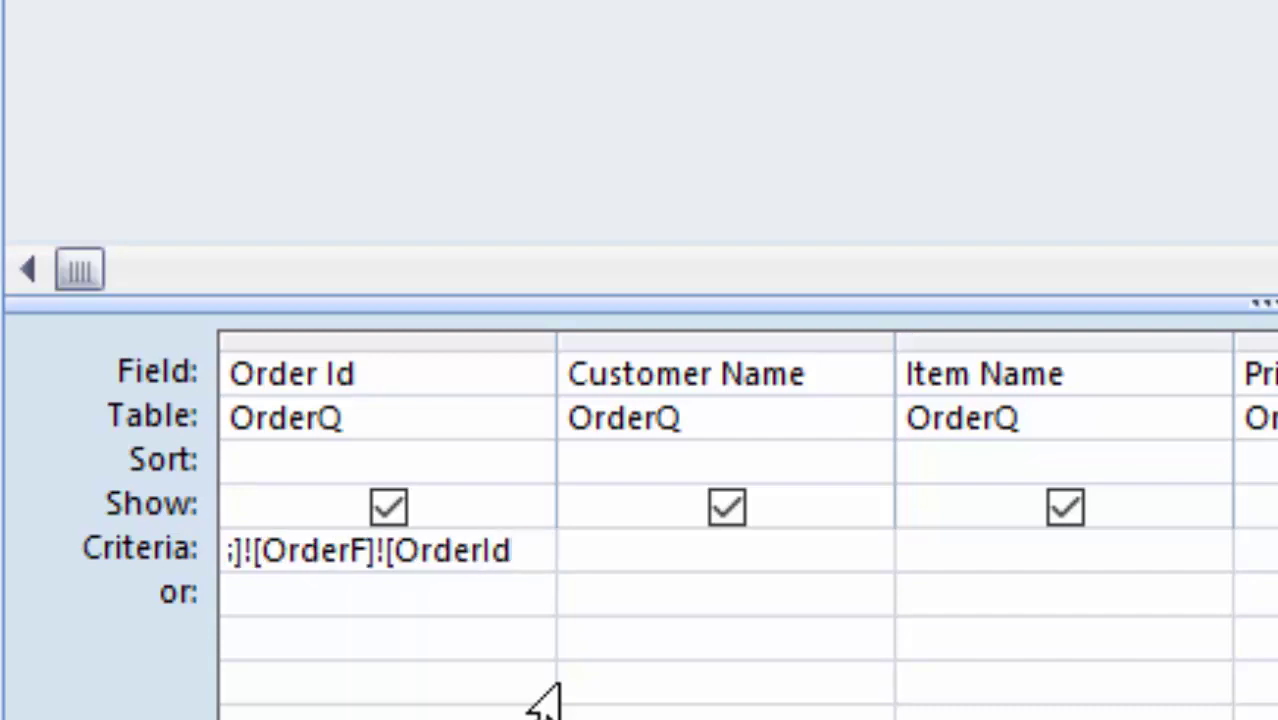
pyautogui.write(']')
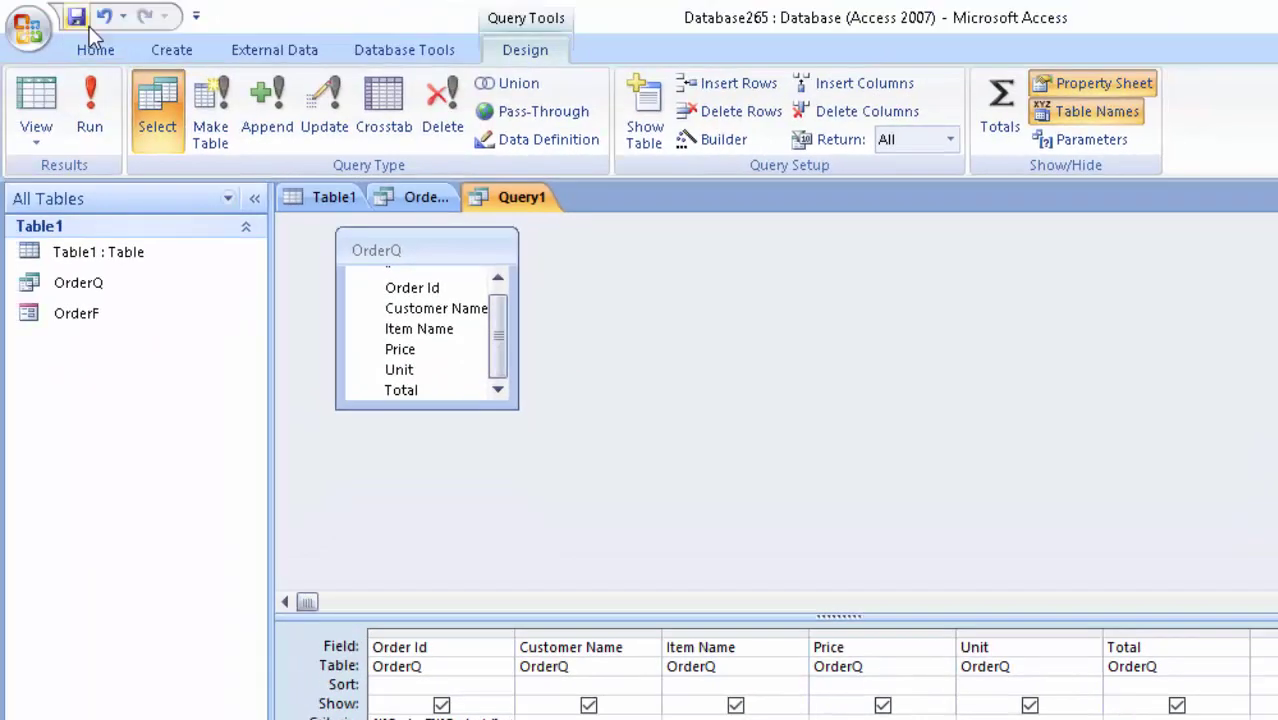
# Save the new parameter query under the name OrderrQ instead of the default Query1
pyautogui.click(76, 16)
pyautogui.press('BackSpace')
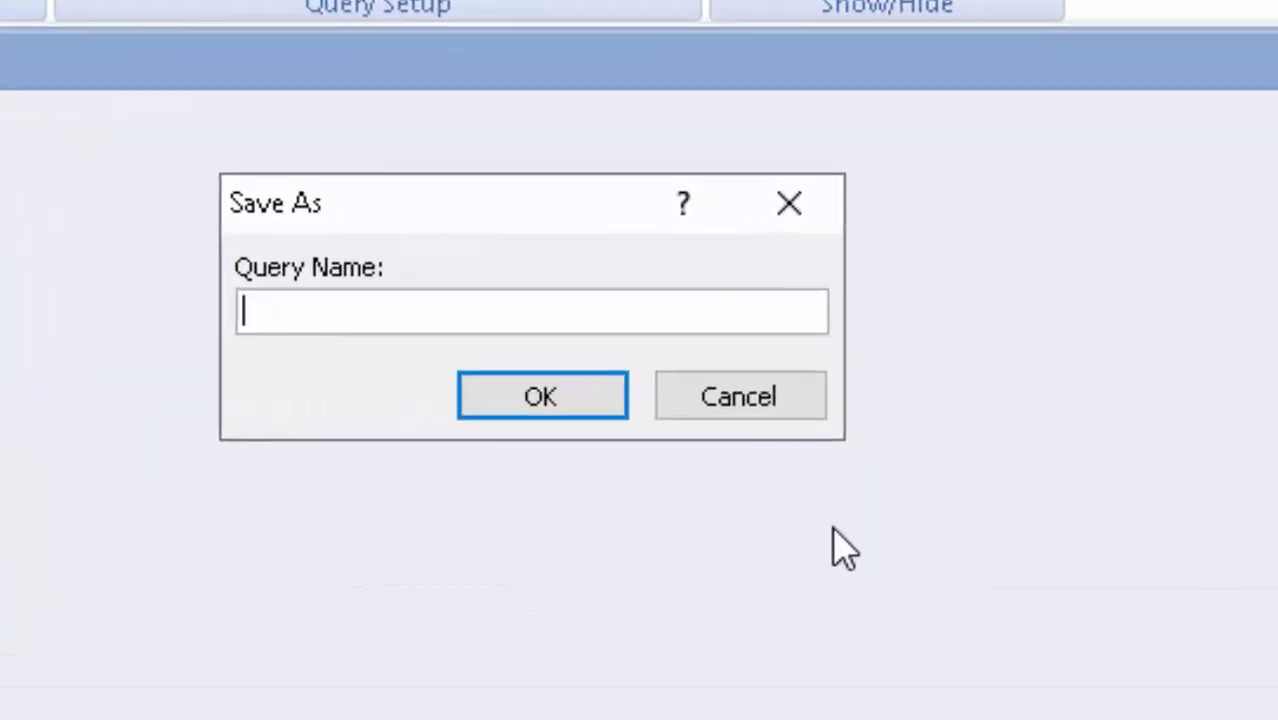
pyautogui.write('Orde')
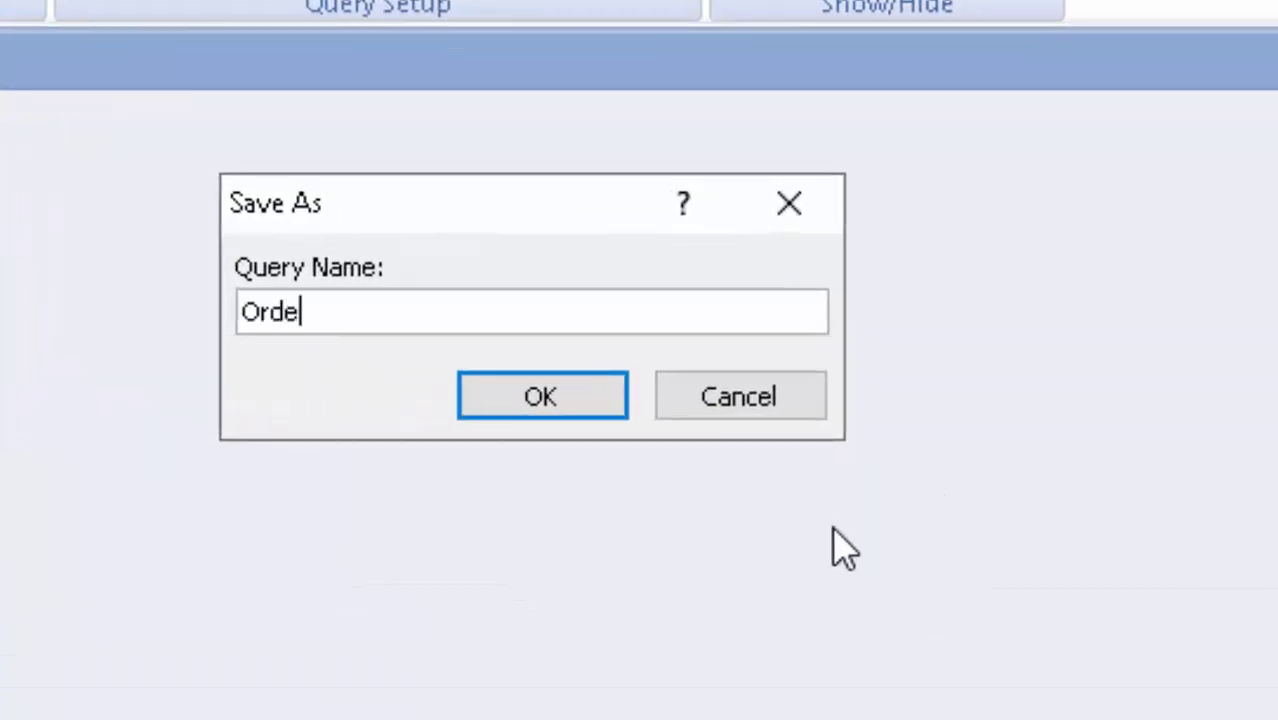
pyautogui.write('Q')
pyautogui.write('r')
pyautogui.press('Return')
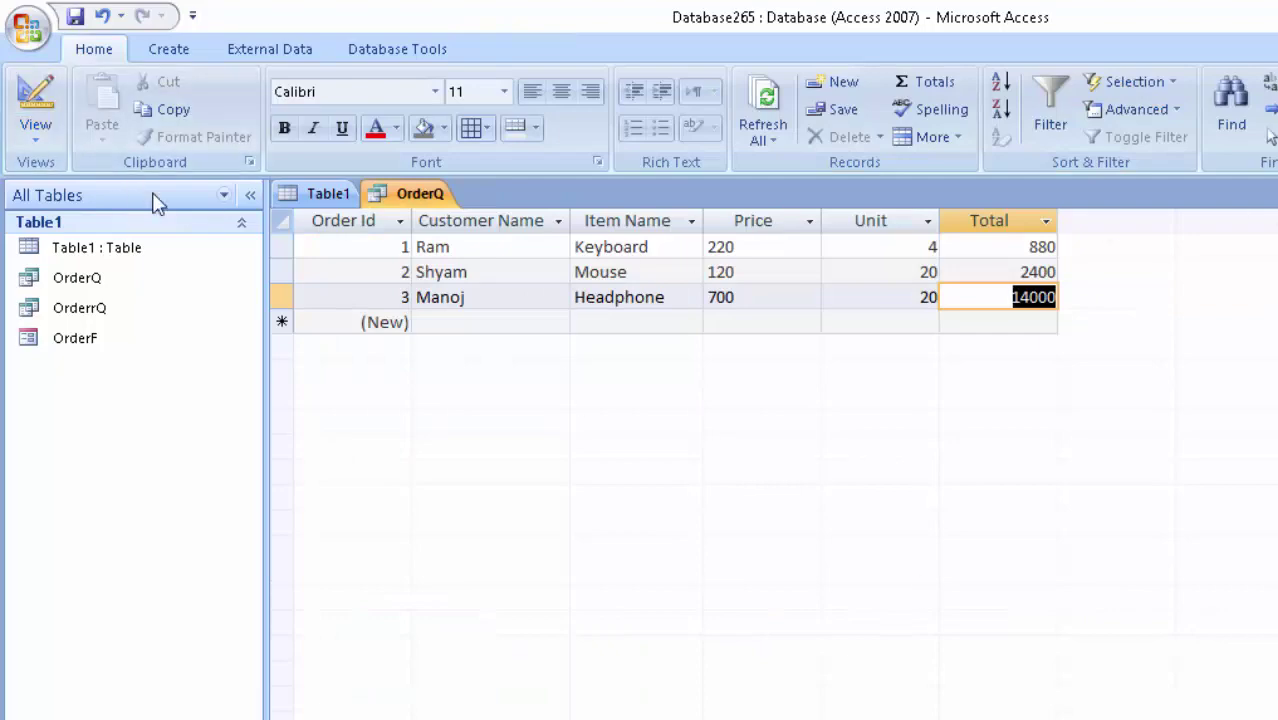
# Start the Report Wizard on the OrderrQ query with all six fields
pyautogui.click(162, 48)
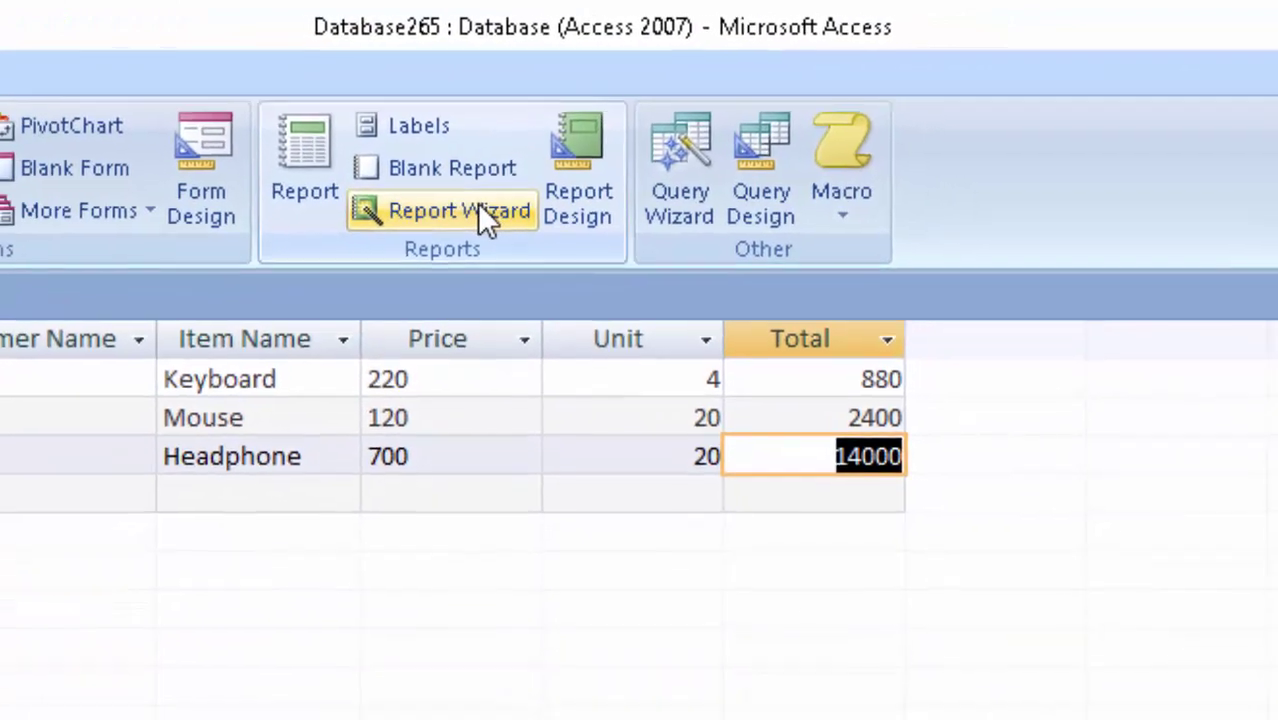
pyautogui.click(484, 224)
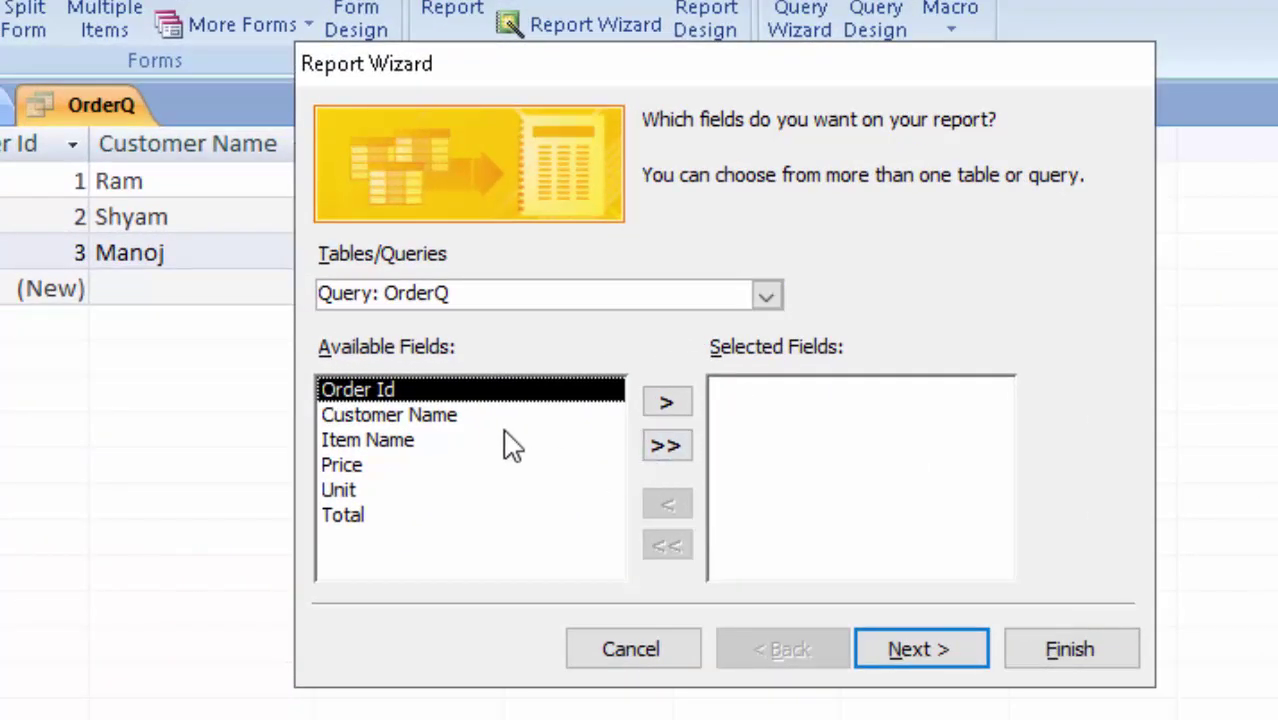
pyautogui.click(767, 296)
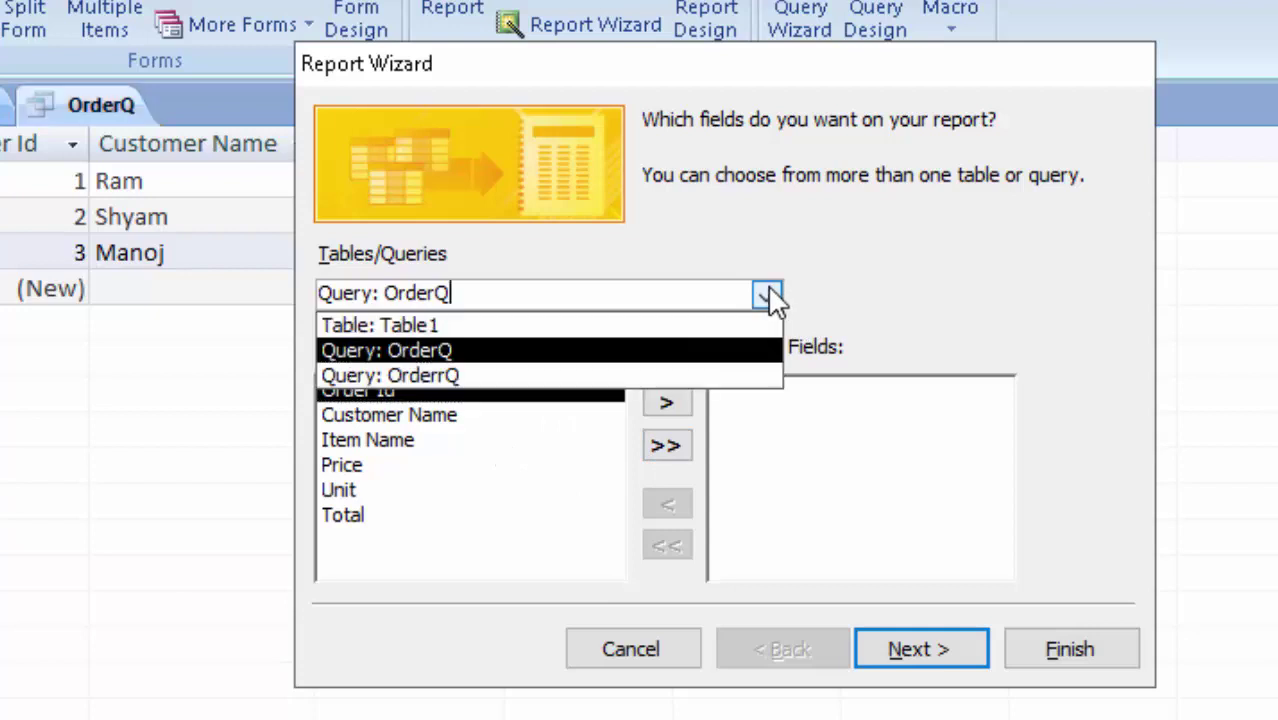
pyautogui.click(431, 375)
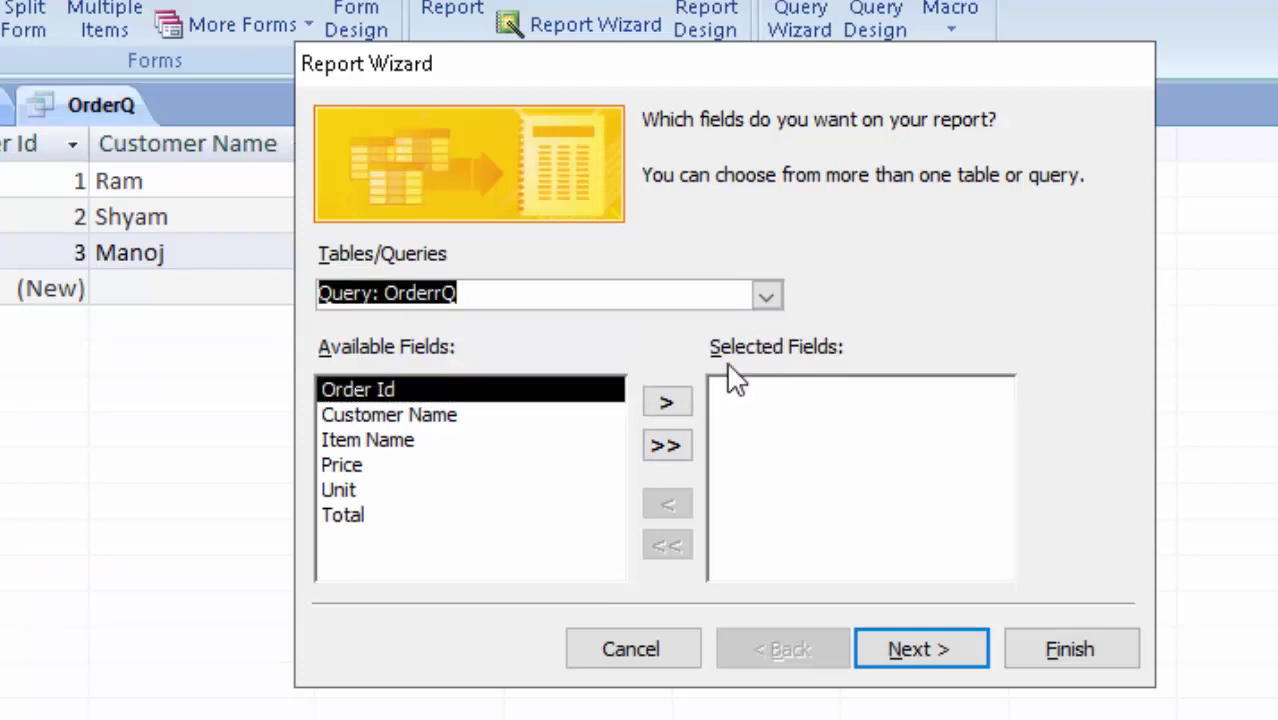
pyautogui.click(662, 450)
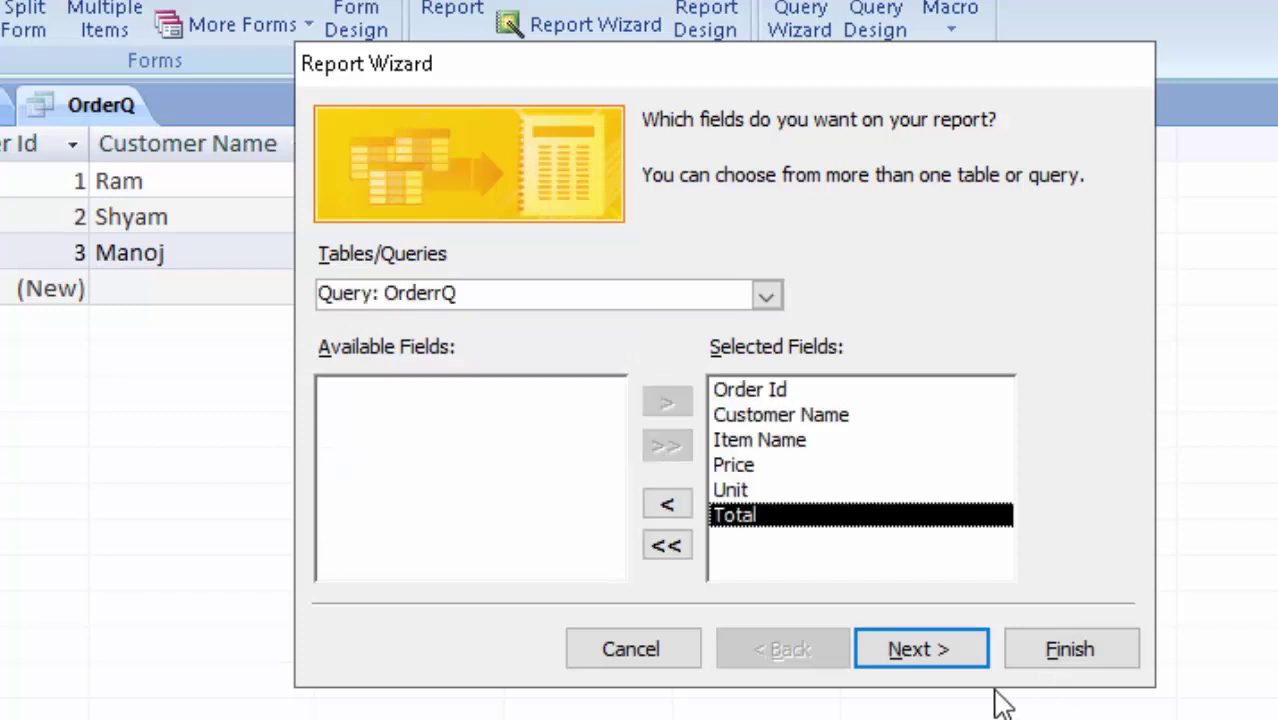
pyautogui.click(955, 655)
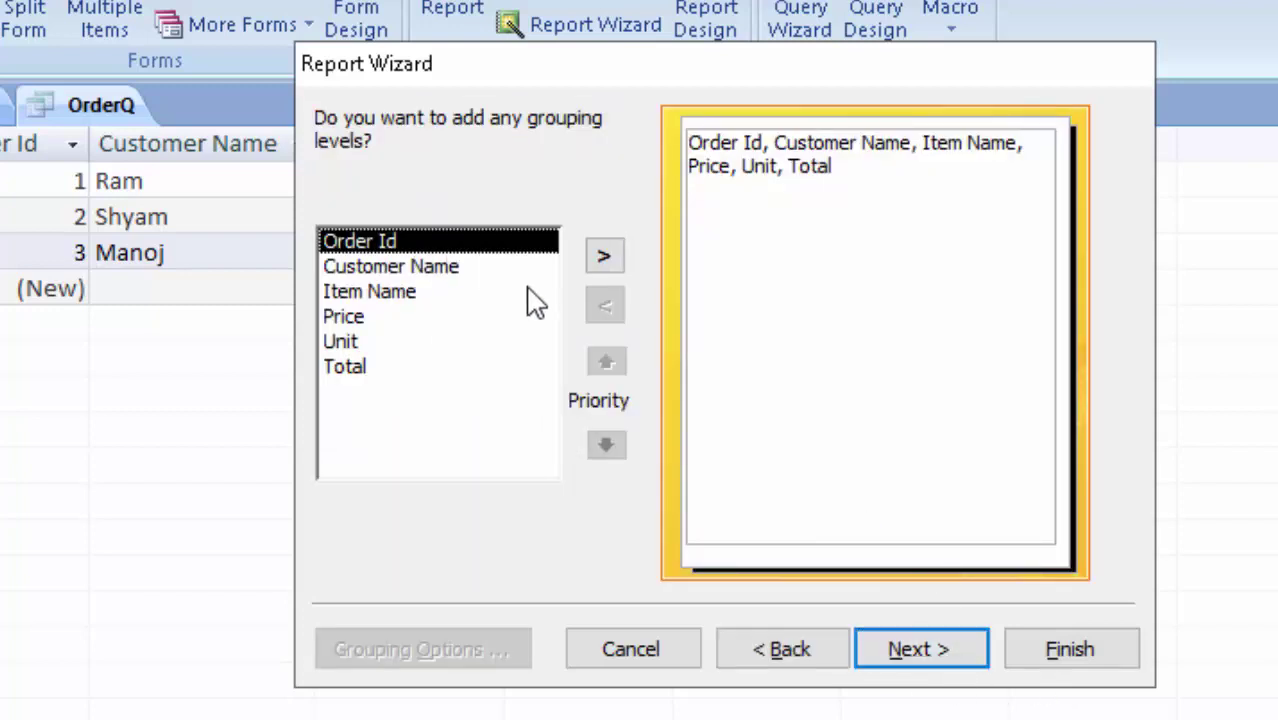
# Add Customer Name, Order Id, Item Name and Price as grouping levels
pyautogui.click(460, 268)
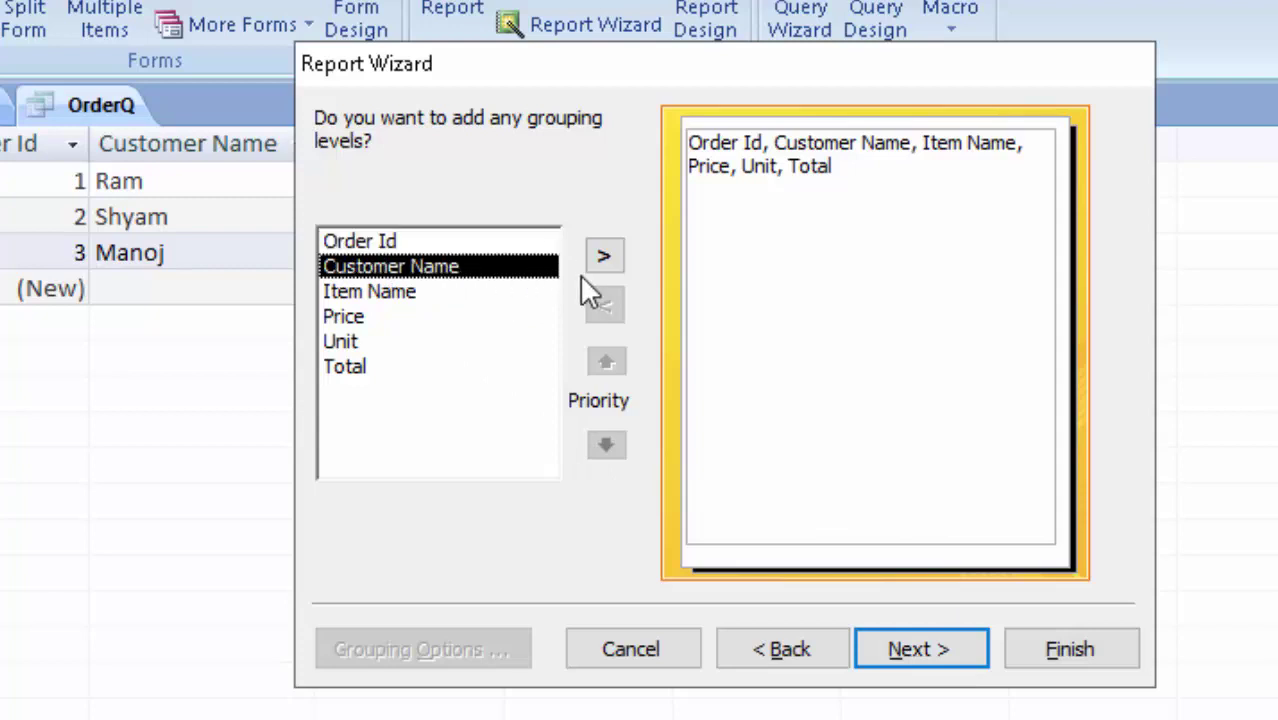
pyautogui.click(608, 256)
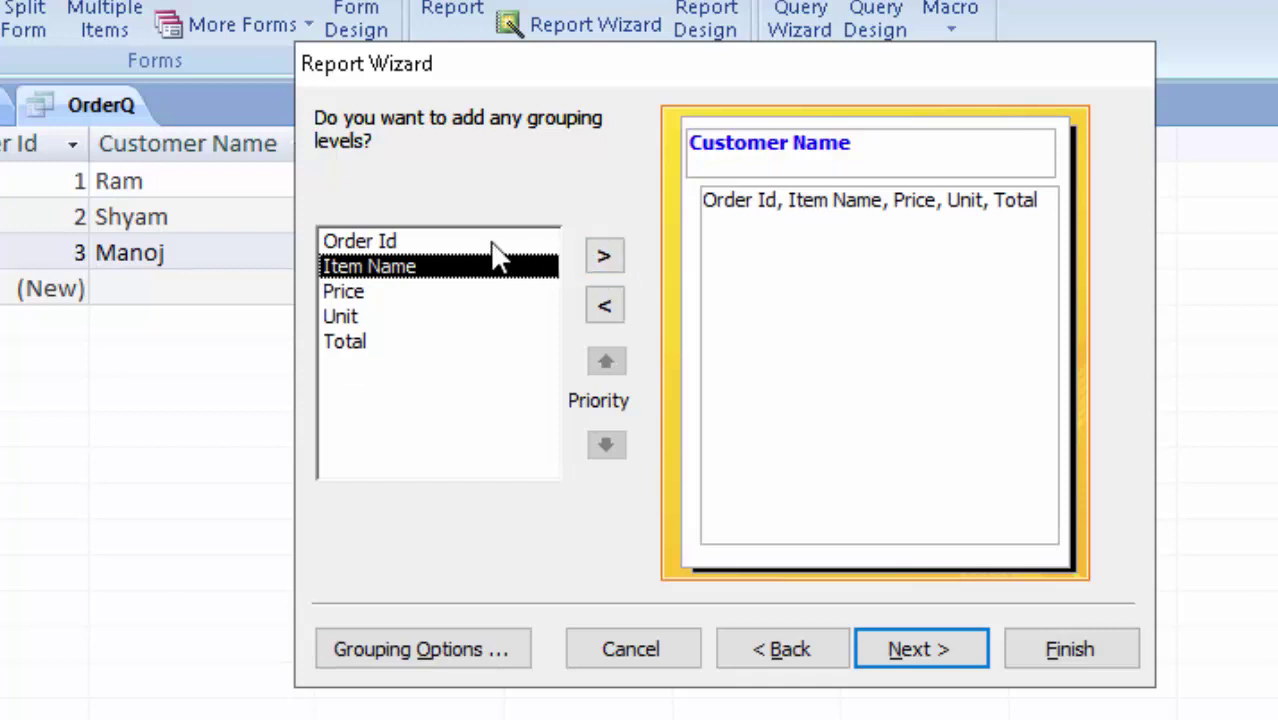
pyautogui.click(492, 244)
pyautogui.click(602, 259)
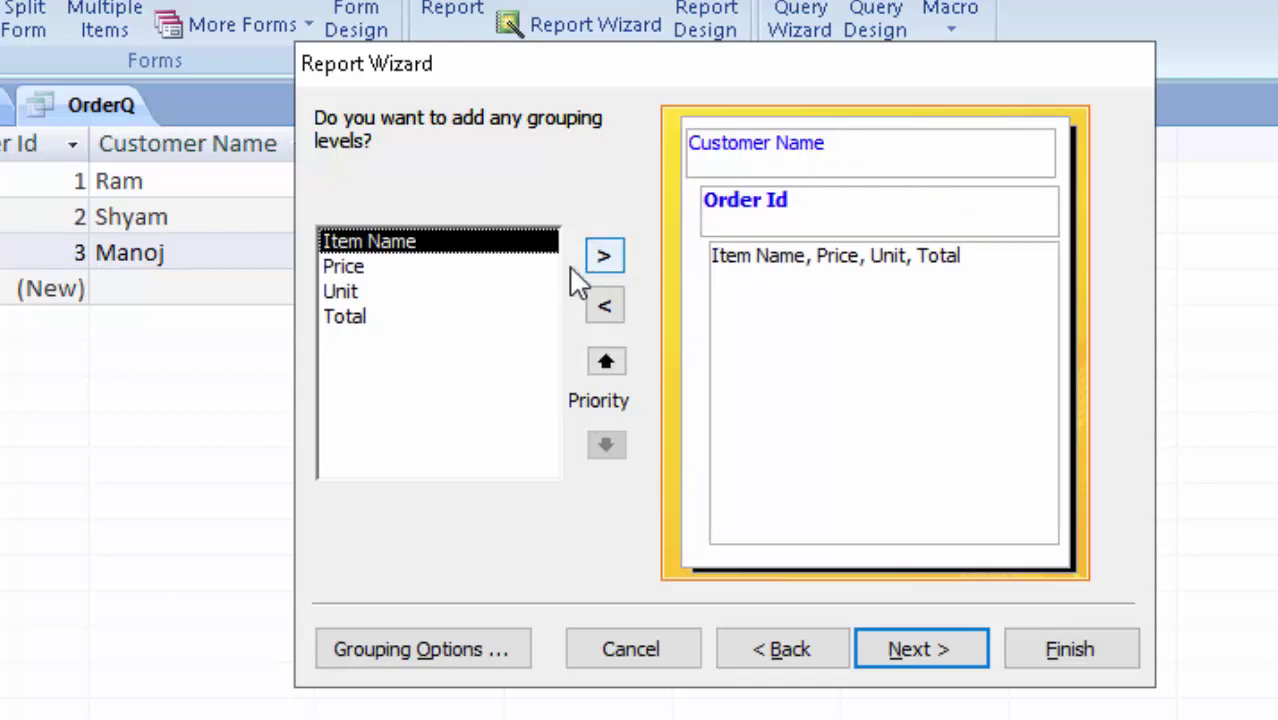
pyautogui.click(612, 258)
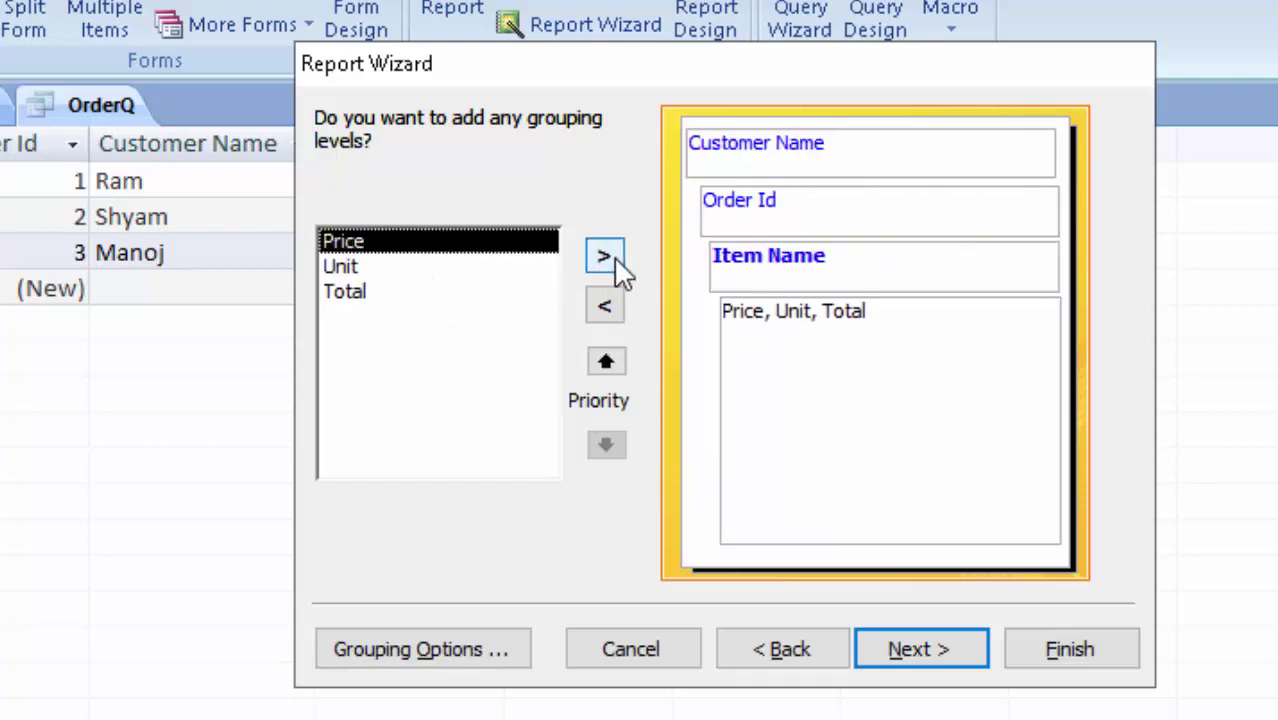
pyautogui.click(605, 258)
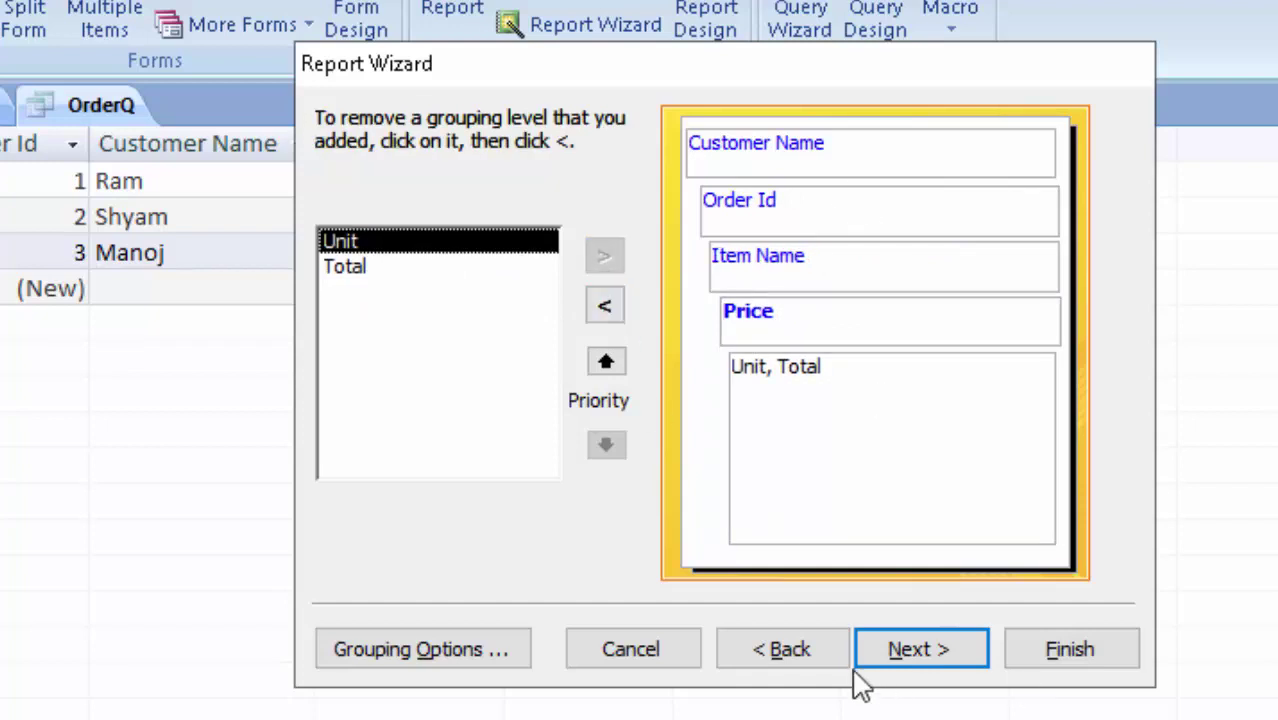
pyautogui.click(940, 662)
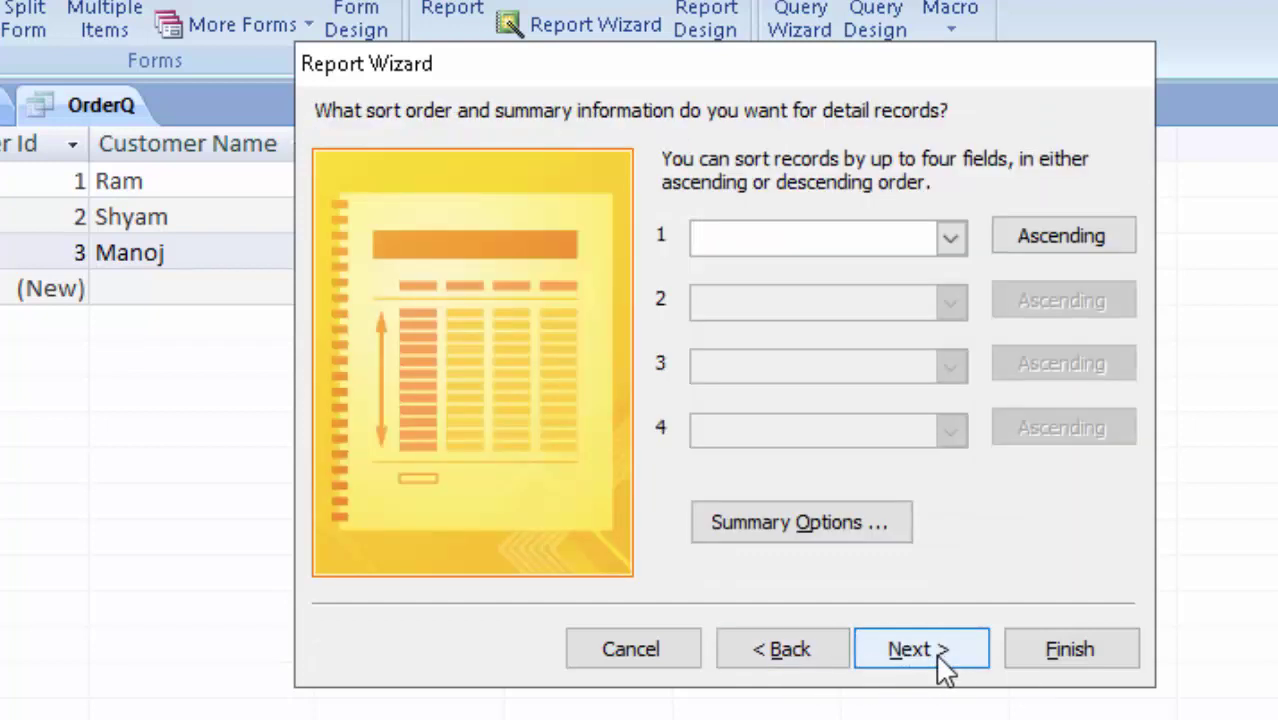
# Skip sorting and choose the Block layout for the report
pyautogui.click(943, 662)
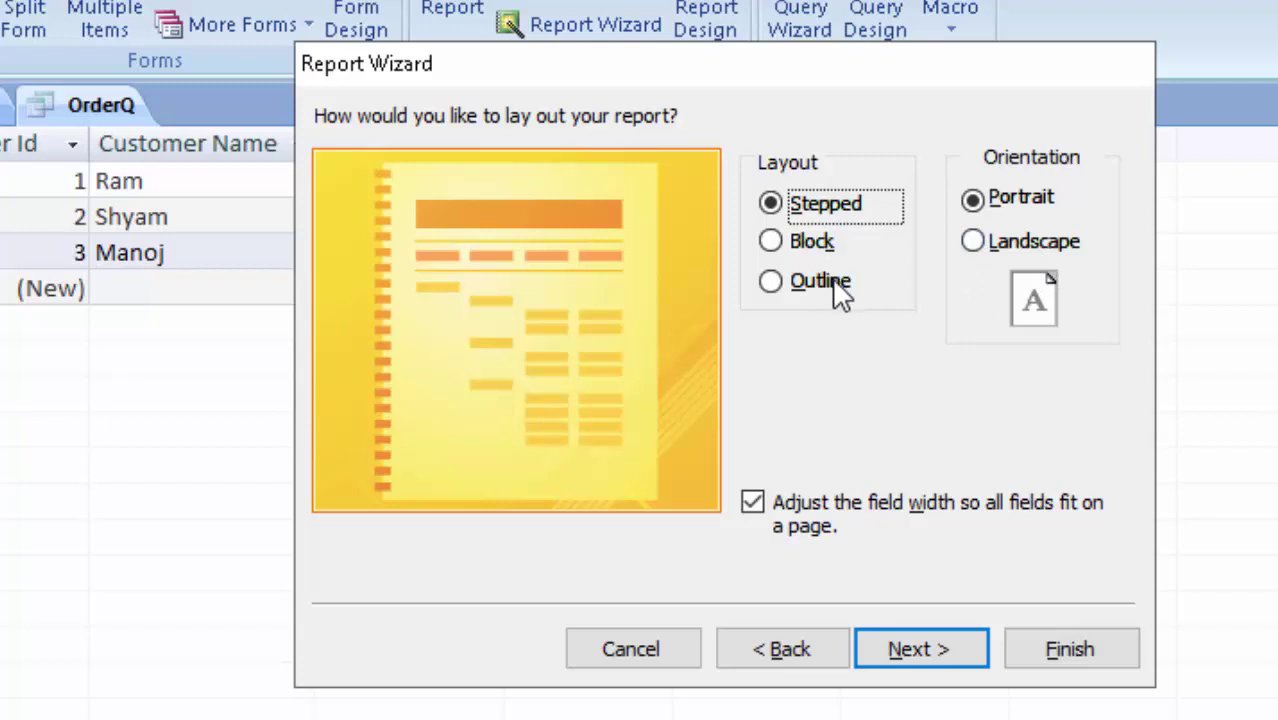
pyautogui.click(806, 243)
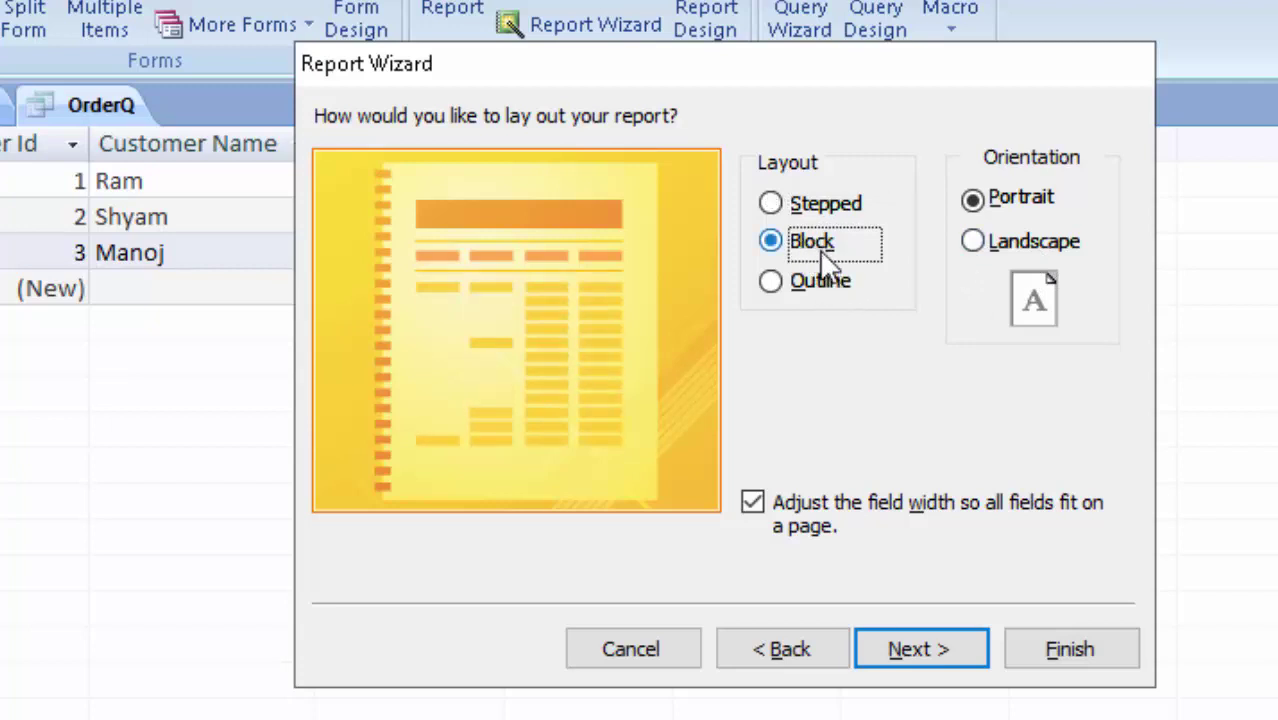
pyautogui.click(805, 286)
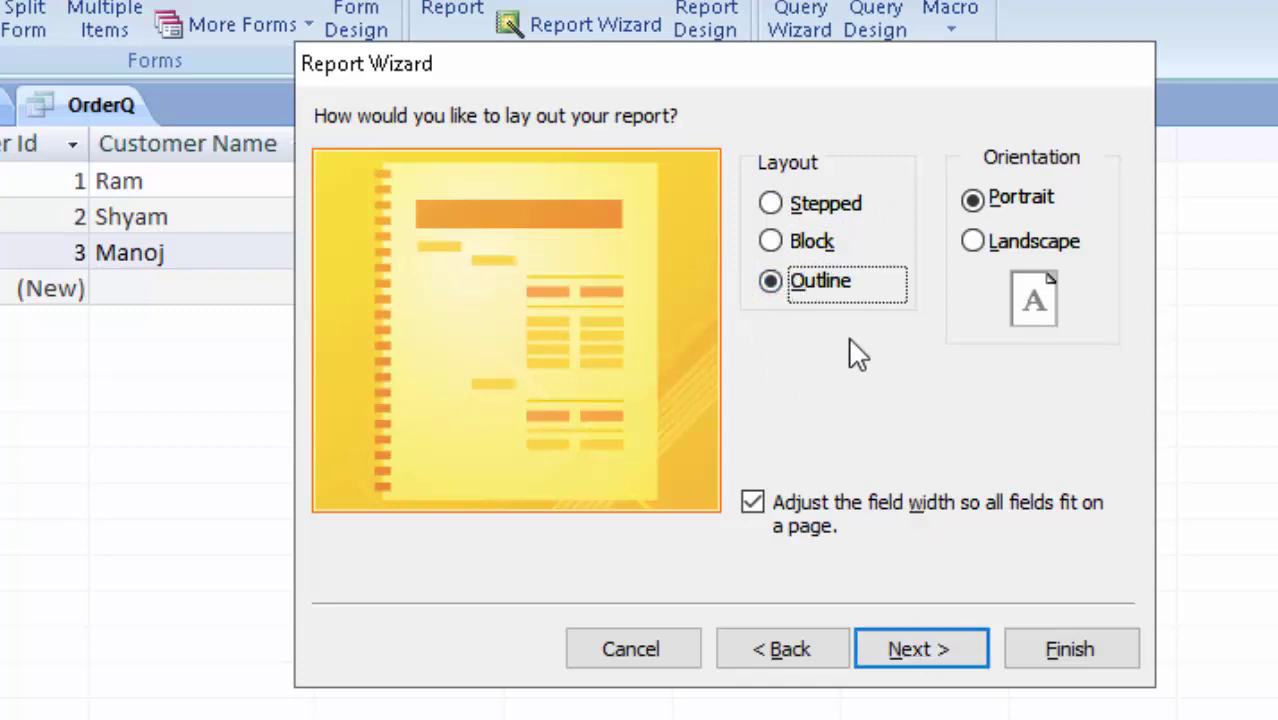
pyautogui.click(822, 245)
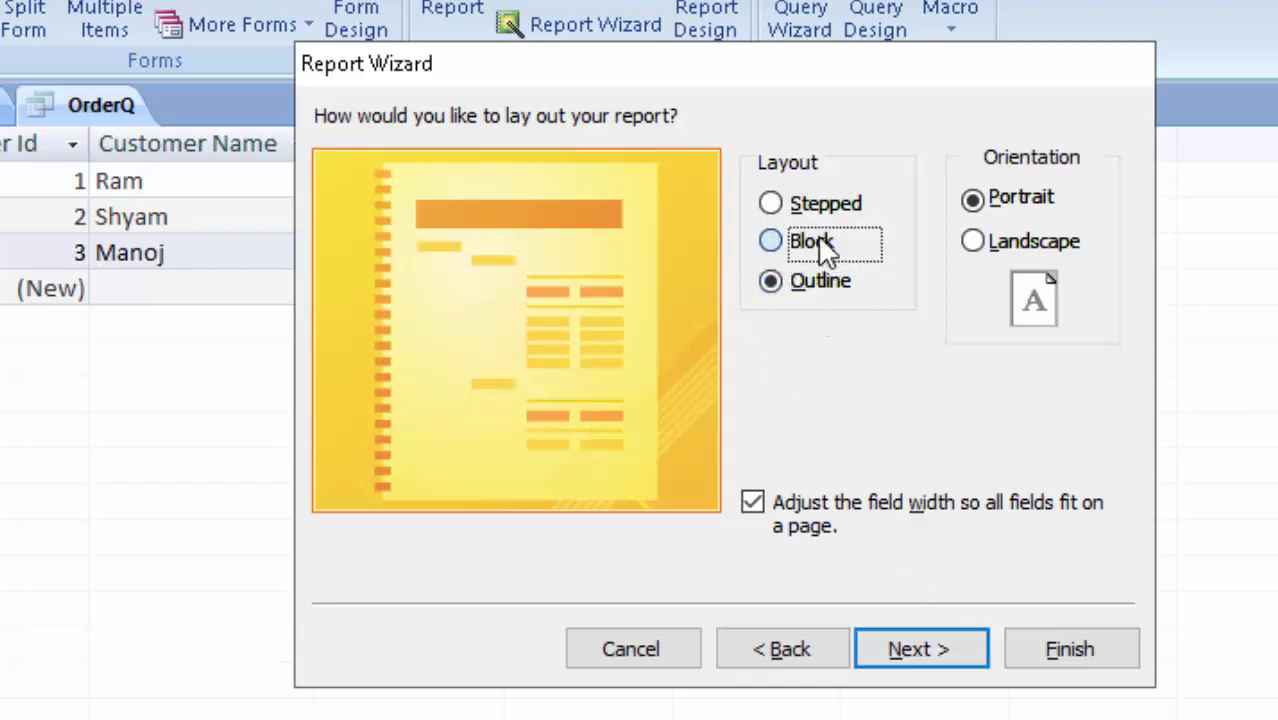
pyautogui.click(944, 652)
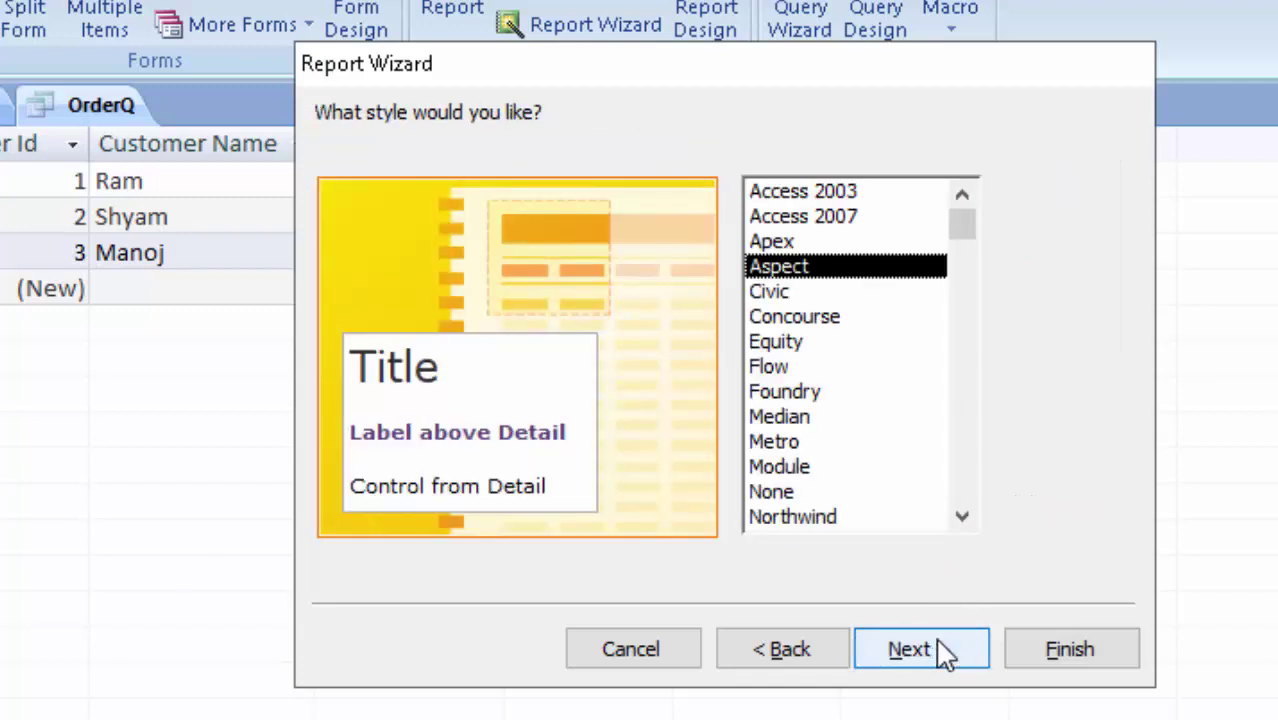
# Apply the Equity style and set the report to open for design changes
pyautogui.click(789, 344)
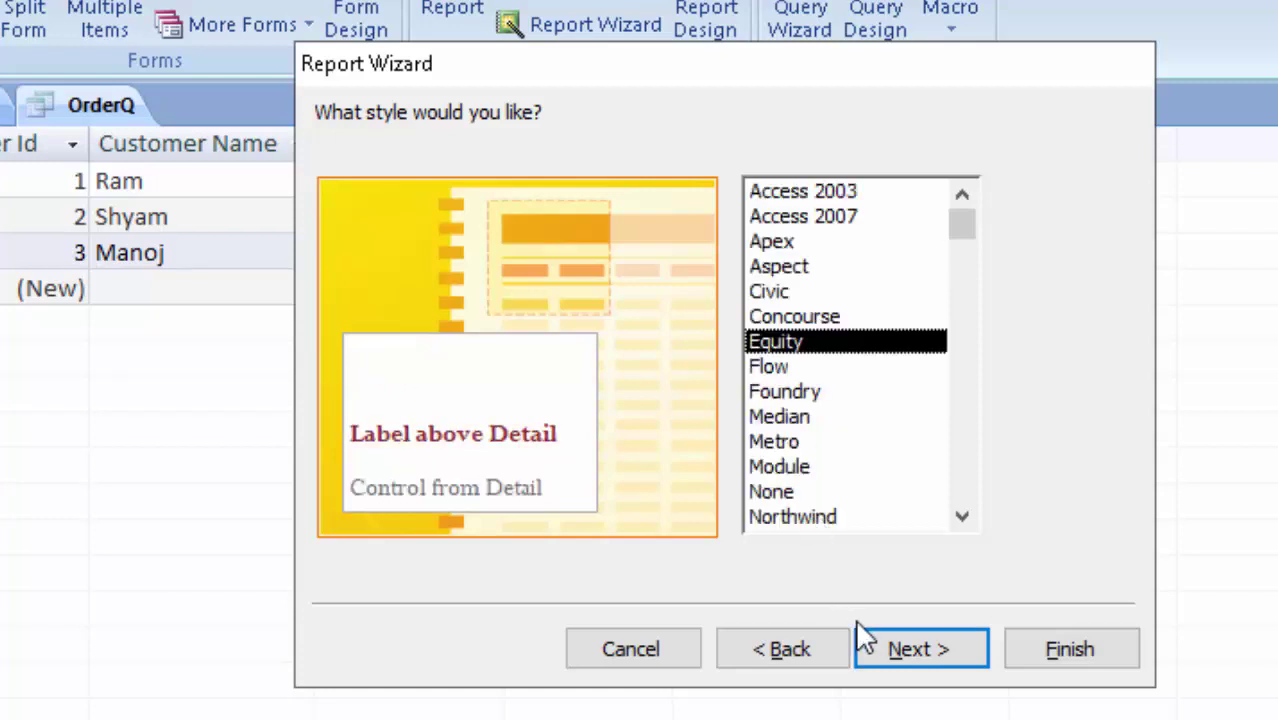
pyautogui.click(893, 648)
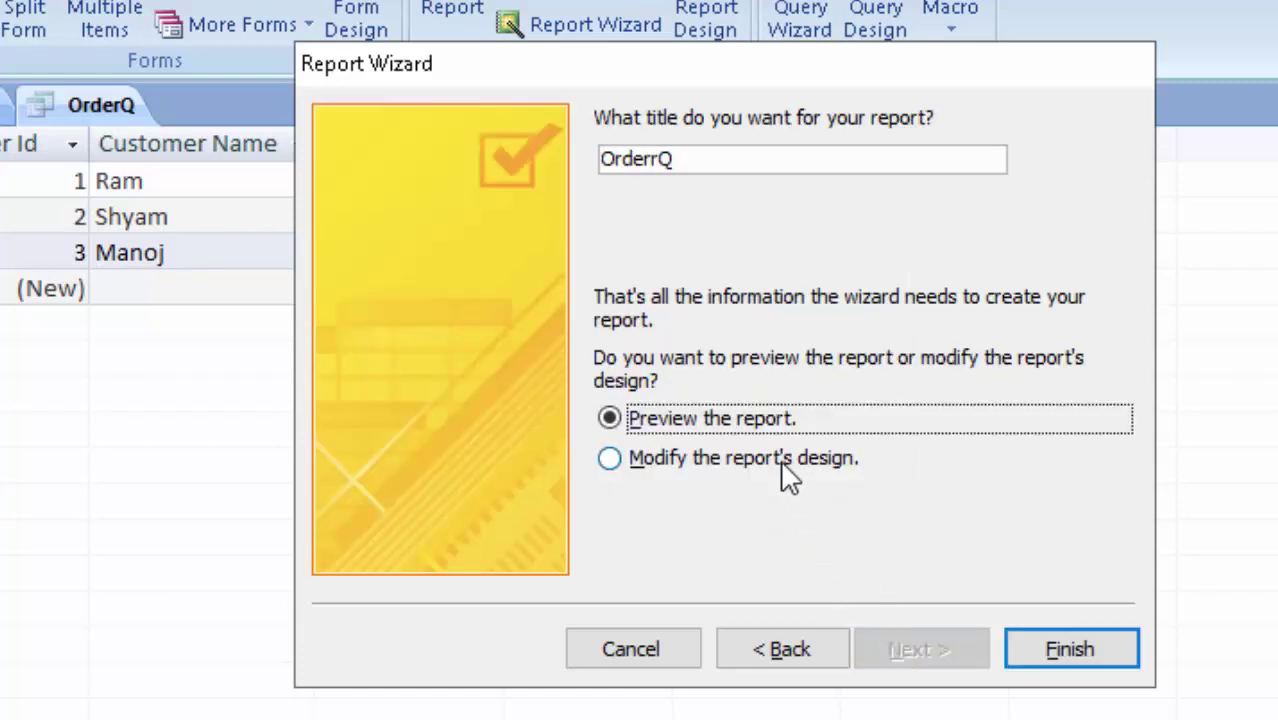
pyautogui.click(784, 462)
# Finish the wizard, then switch the OrderrQ report to Report view past the parameter prompt
pyautogui.click(1058, 648)
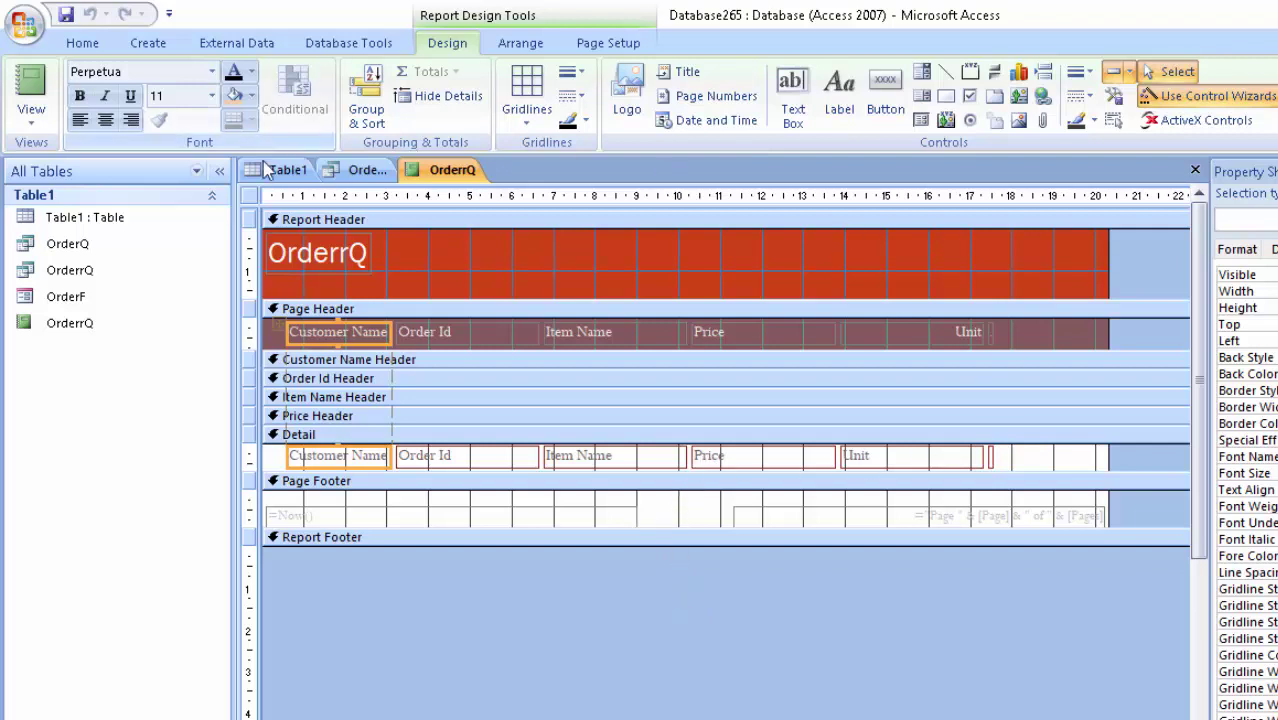
pyautogui.click(31, 84)
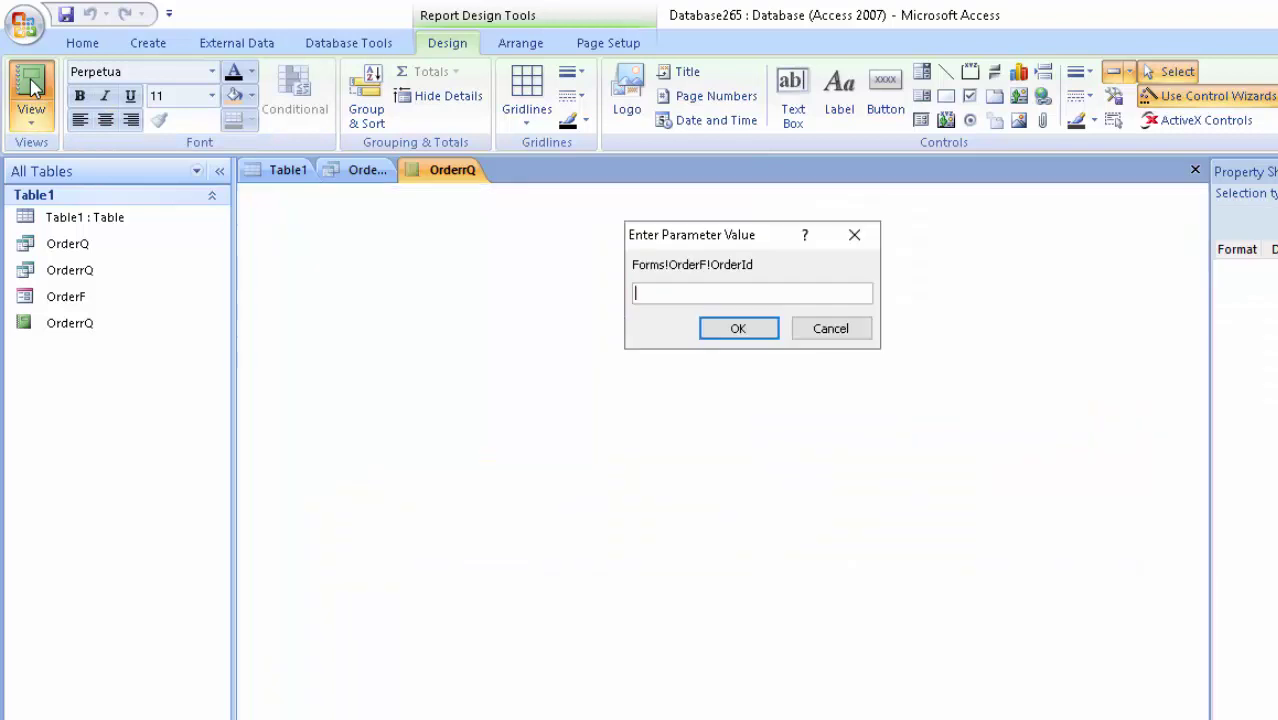
pyautogui.click(742, 336)
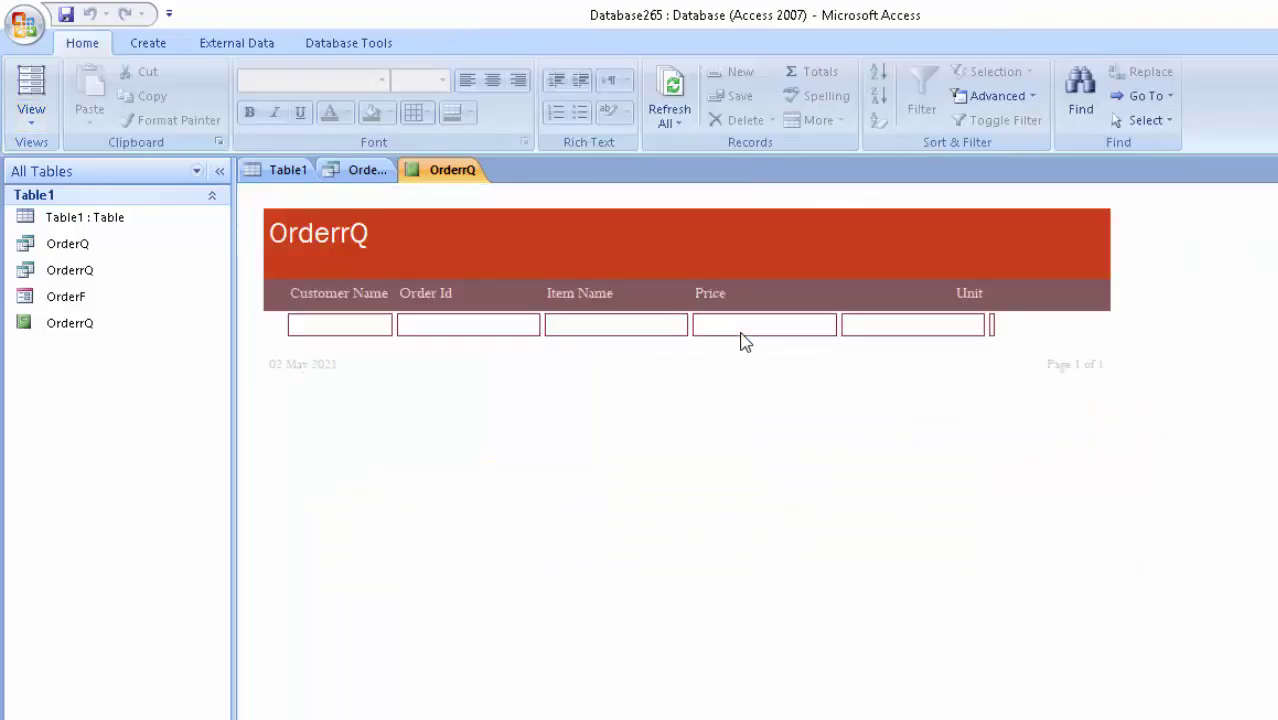
# Open the OrderF form, choose order 3, move it off the report, and refresh all
pyautogui.click(148, 306)
pyautogui.doubleClick(148, 308)
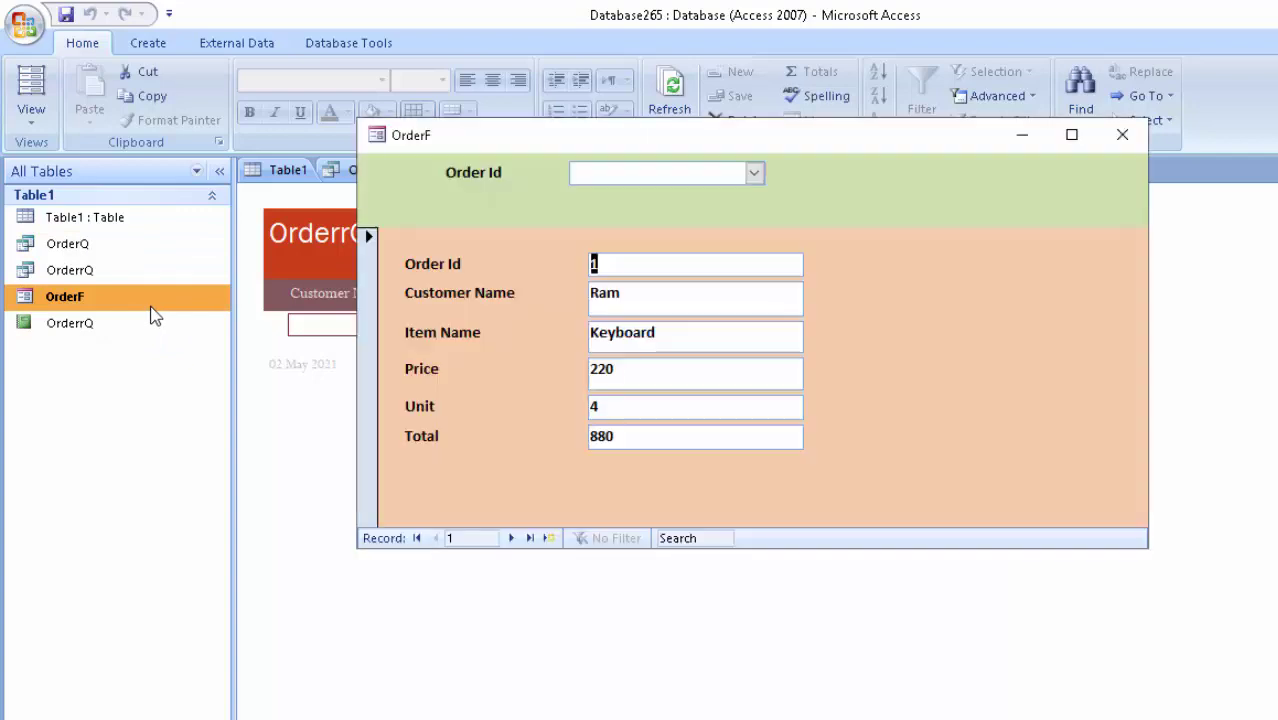
pyautogui.click(754, 173)
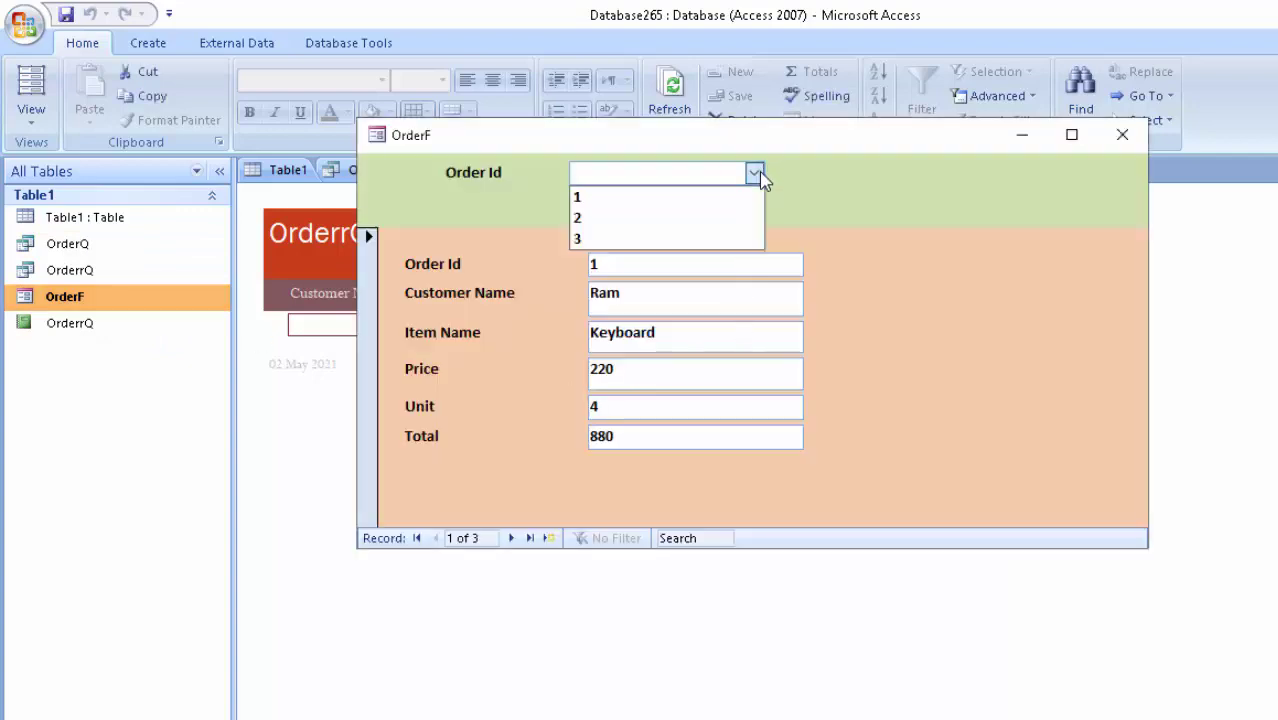
pyautogui.click(714, 240)
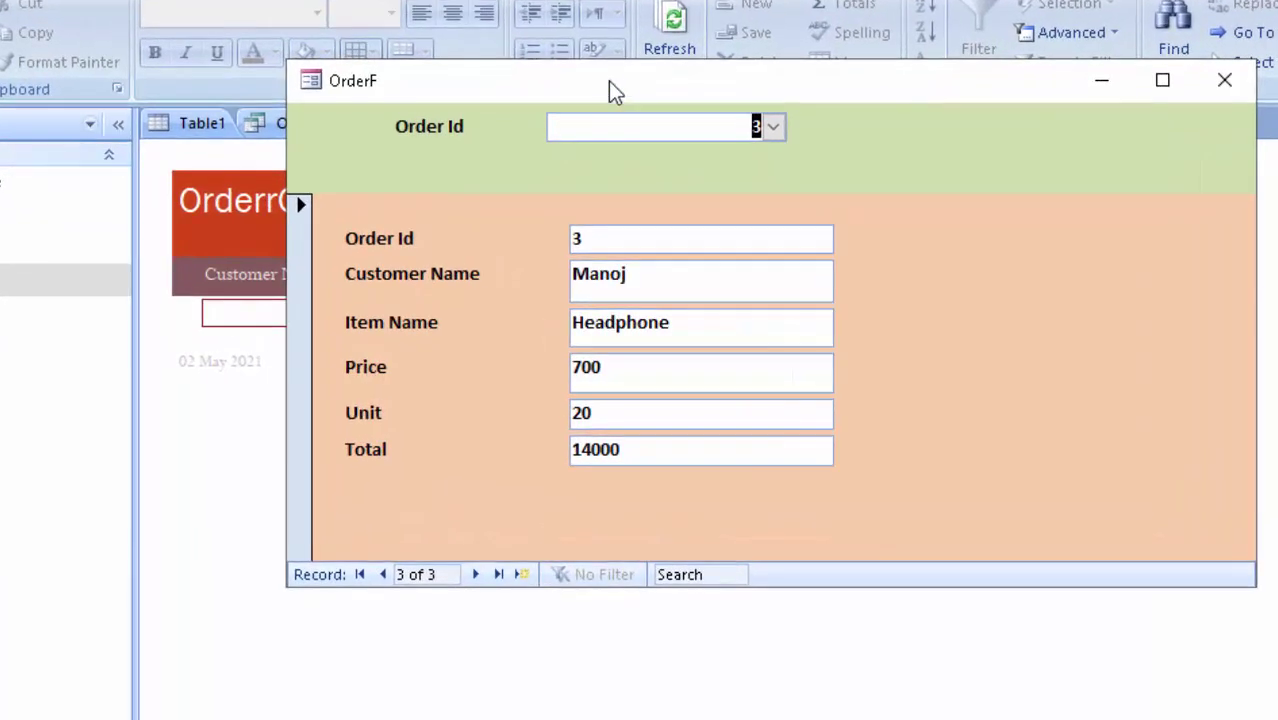
pyautogui.moveTo(610, 83); pyautogui.dragTo(636, 502)
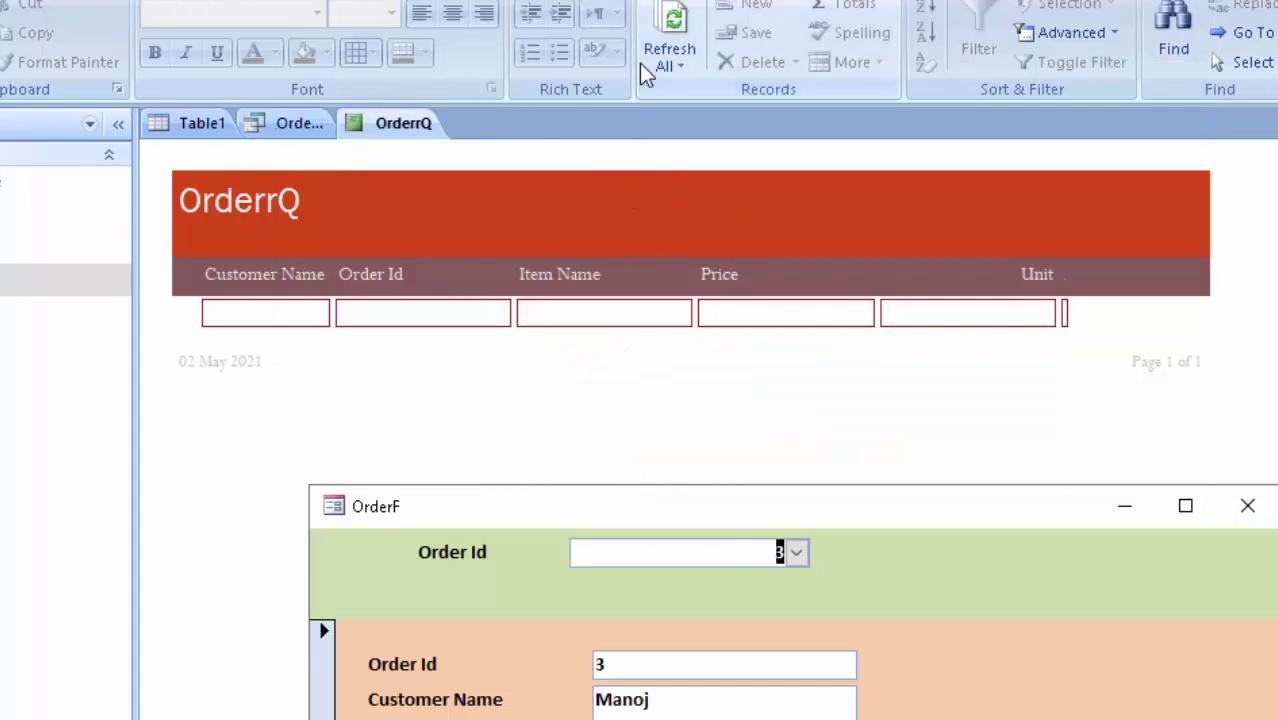
pyautogui.click(662, 18)
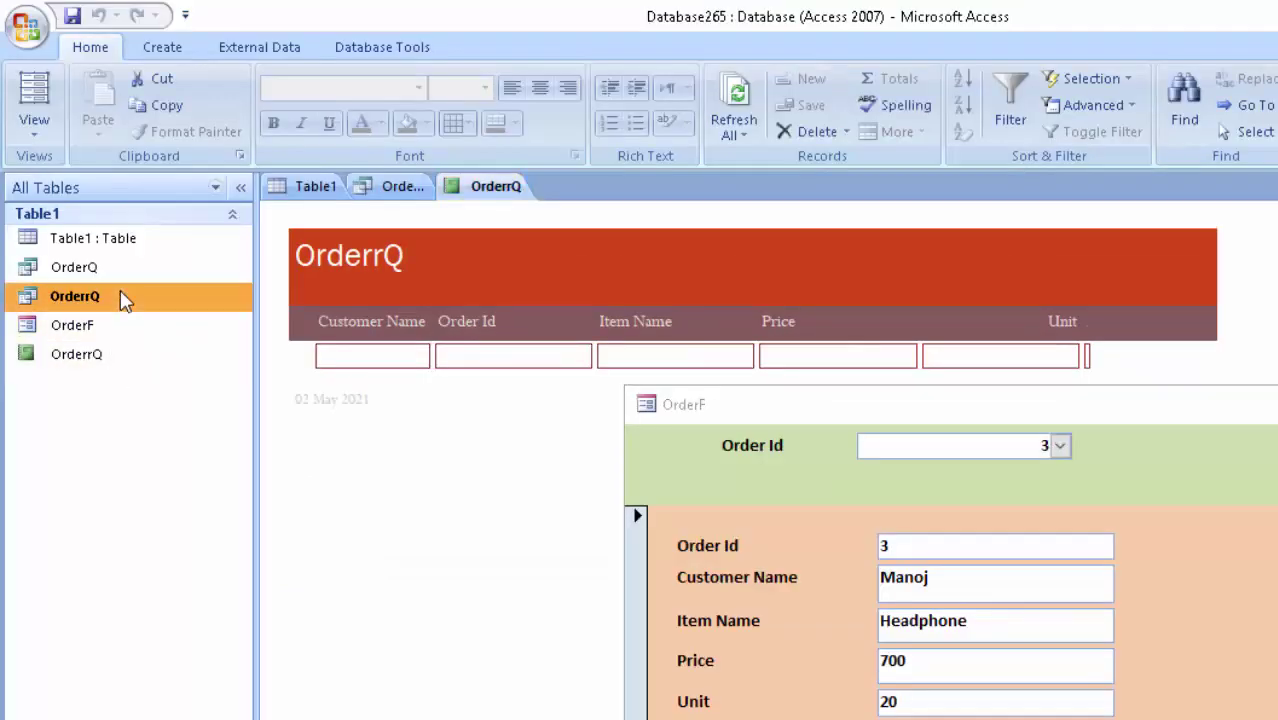
# In OrderrQ Design View, correct the Order Id criteria to [Forms]![OrderF]![Order Id]
pyautogui.rightClick(120, 292)
pyautogui.click(180, 331)
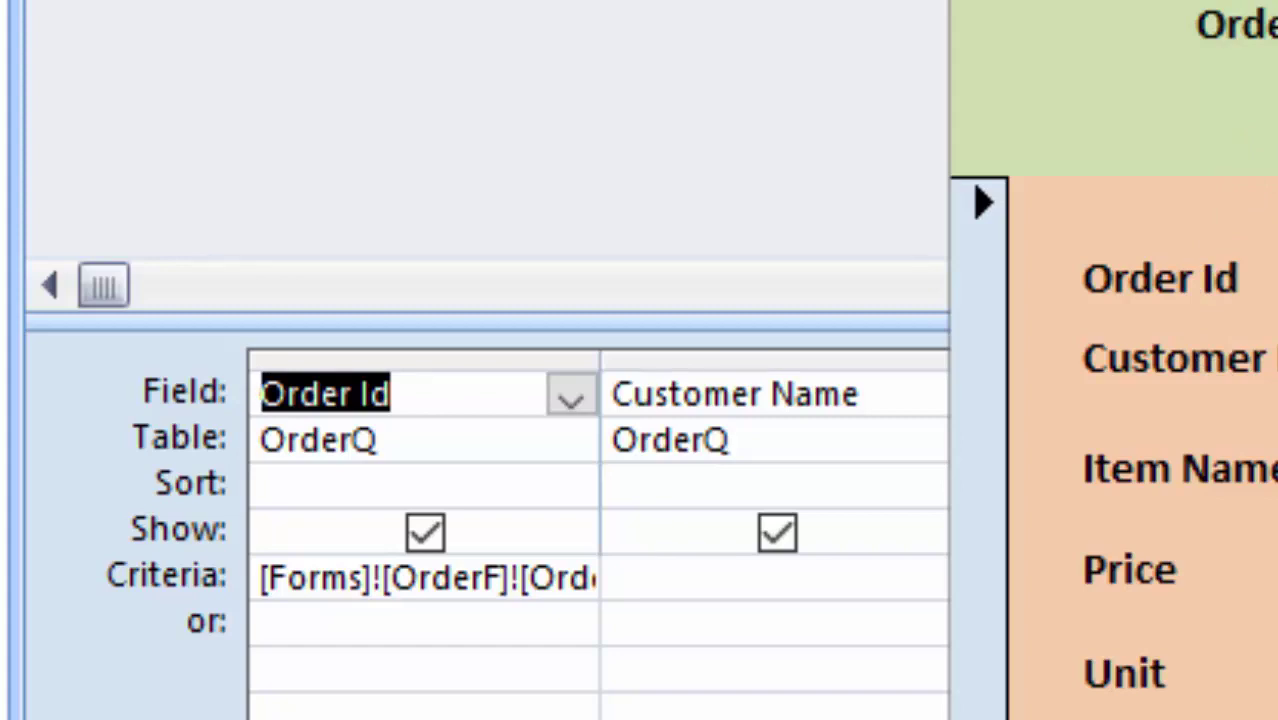
pyautogui.click(607, 358)
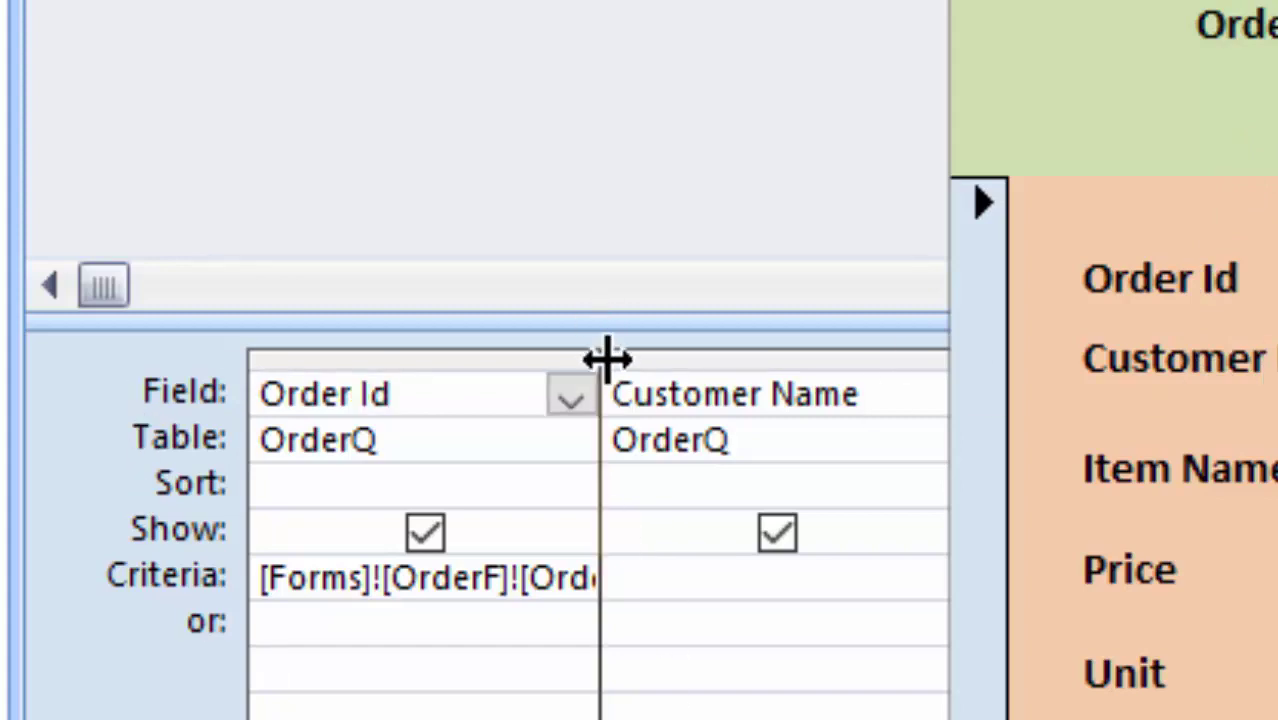
pyautogui.moveTo(607, 358); pyautogui.dragTo(903, 635)
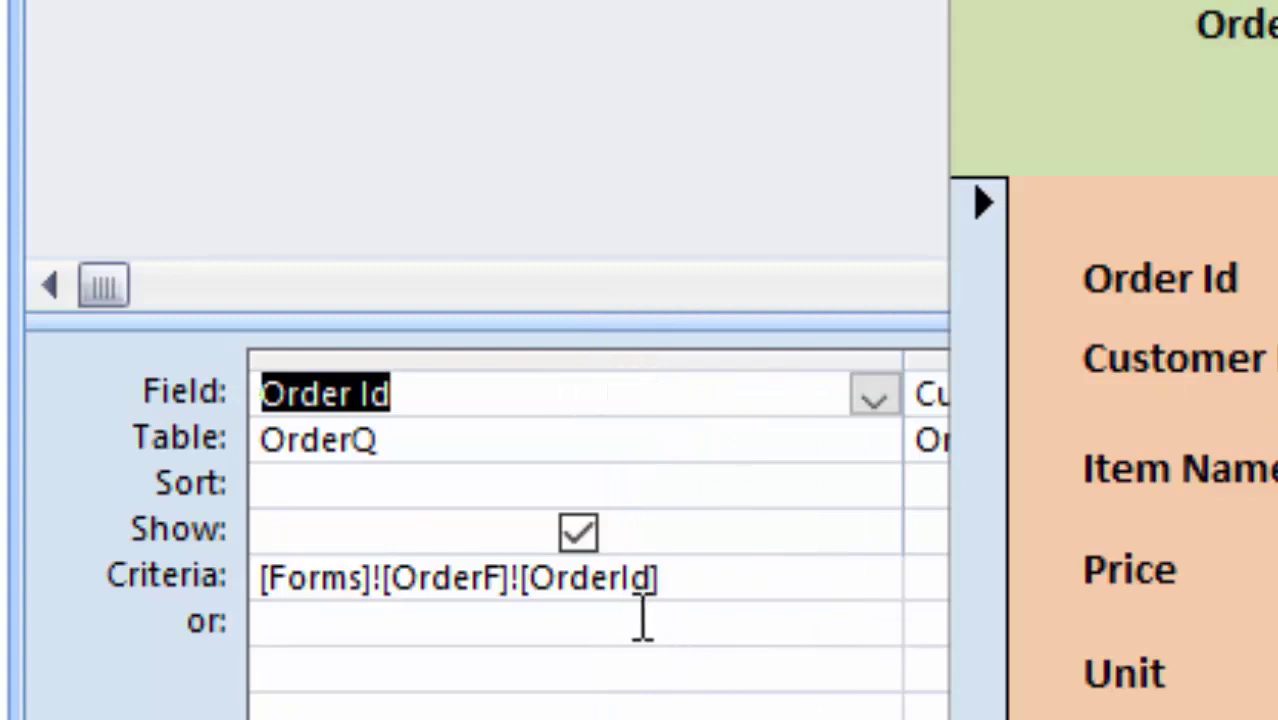
pyautogui.click(622, 580)
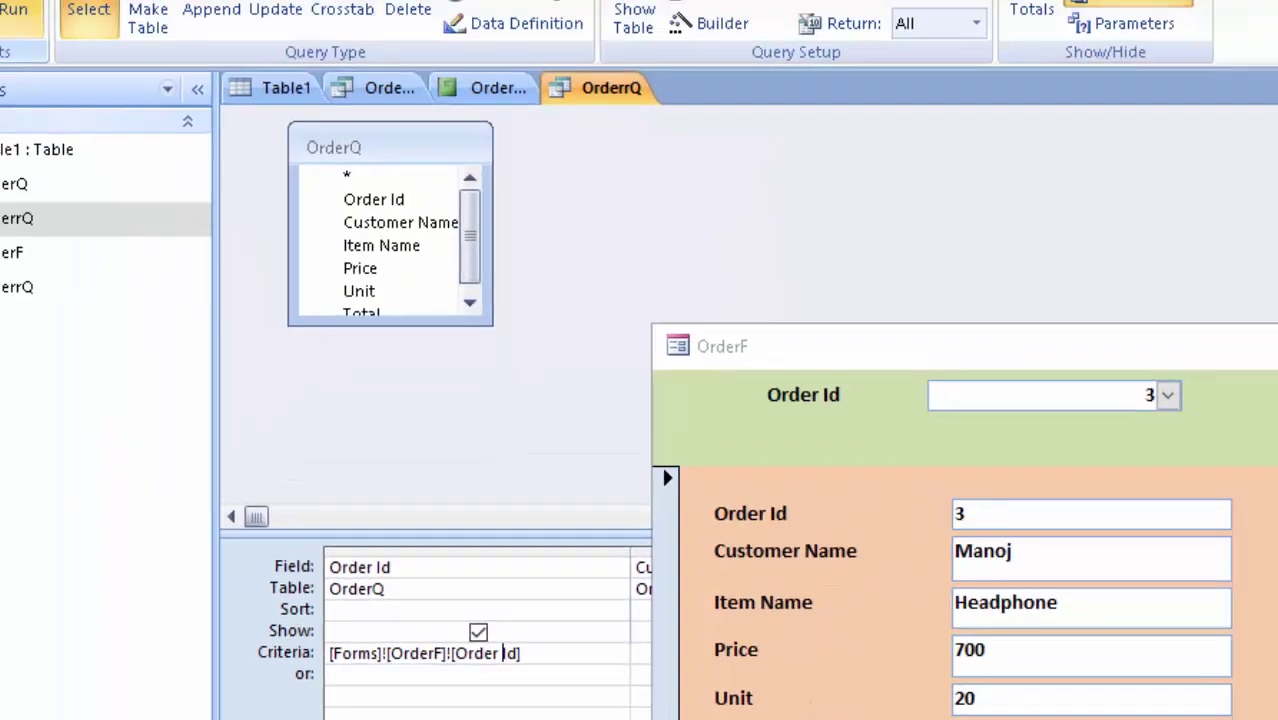
# Run the query to confirm it returns order 3, then open the OrderrQ report
pyautogui.click(100, 90)
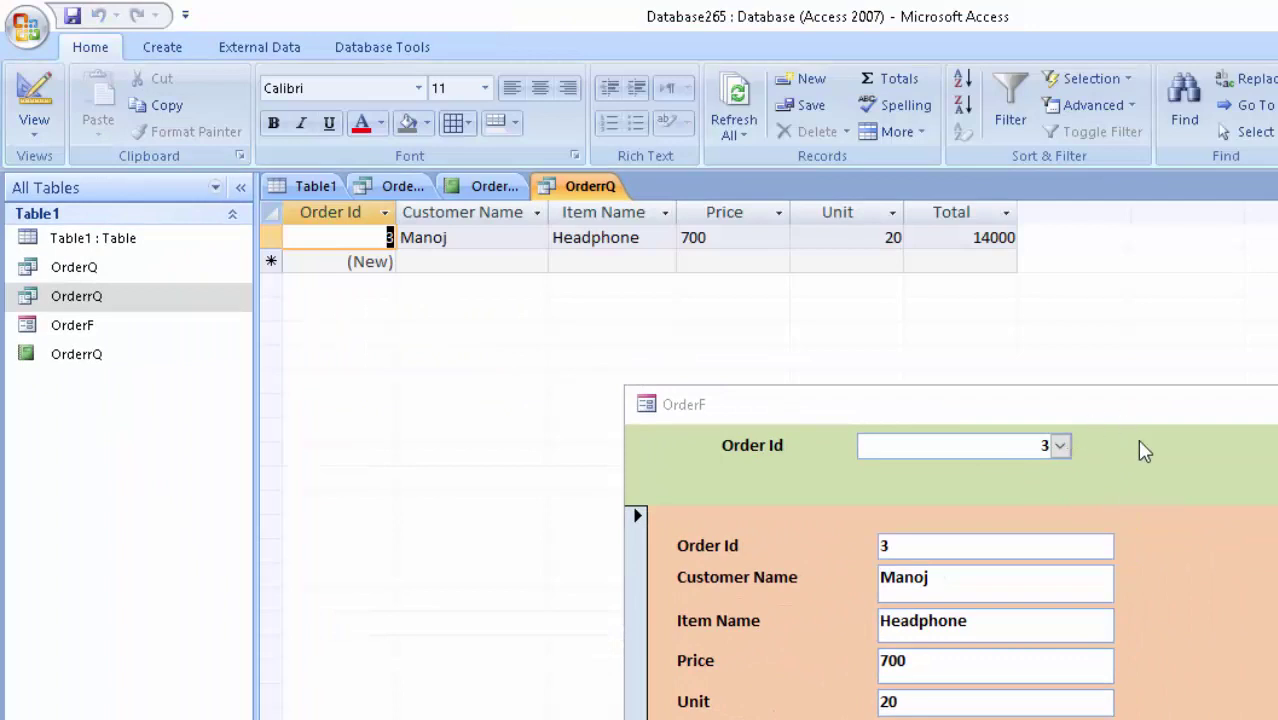
pyautogui.doubleClick(163, 364)
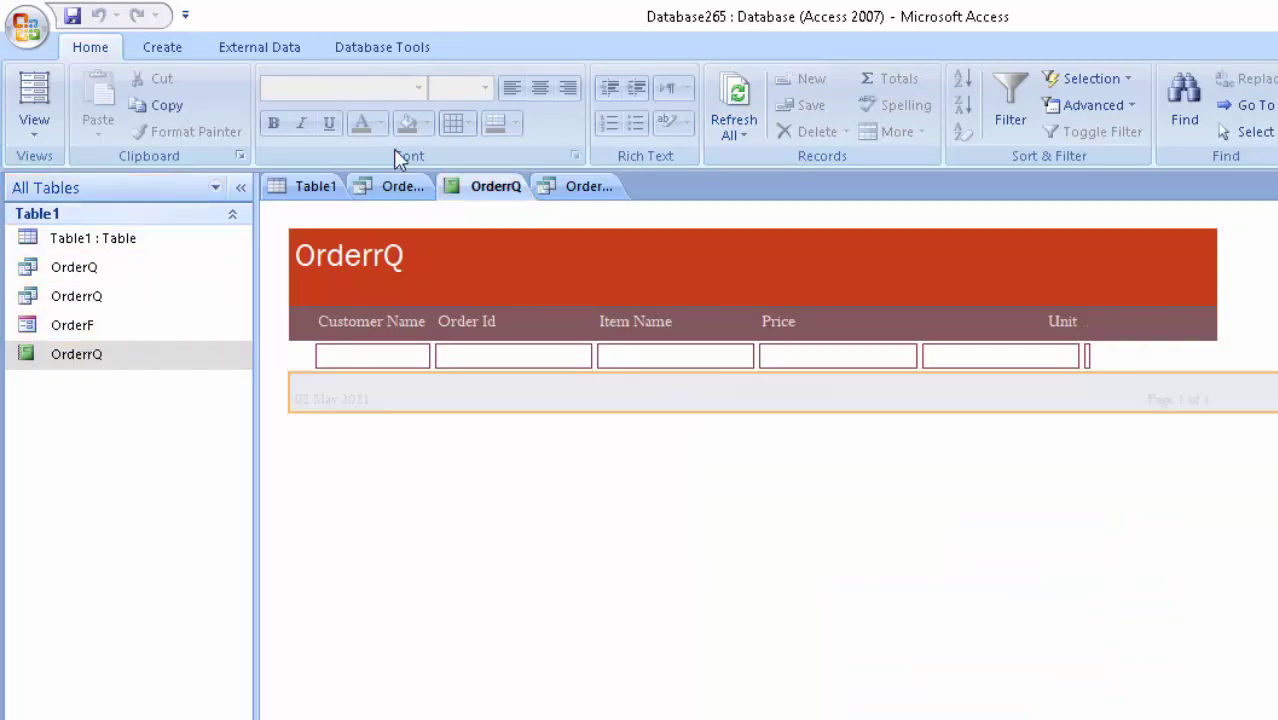
pyautogui.rightClick(575, 186)
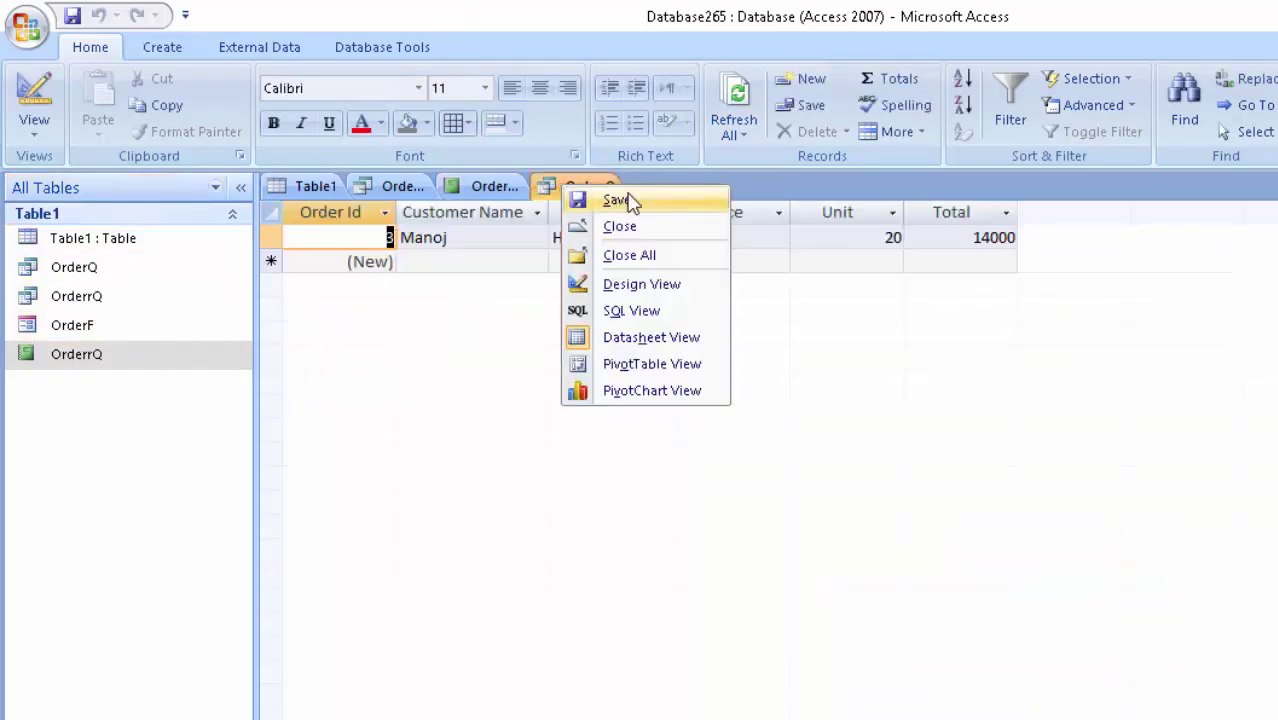
# Close the OrderrQ query results tab so the report reflects order 2
pyautogui.click(590, 200)
pyautogui.rightClick(587, 200)
pyautogui.click(625, 227)
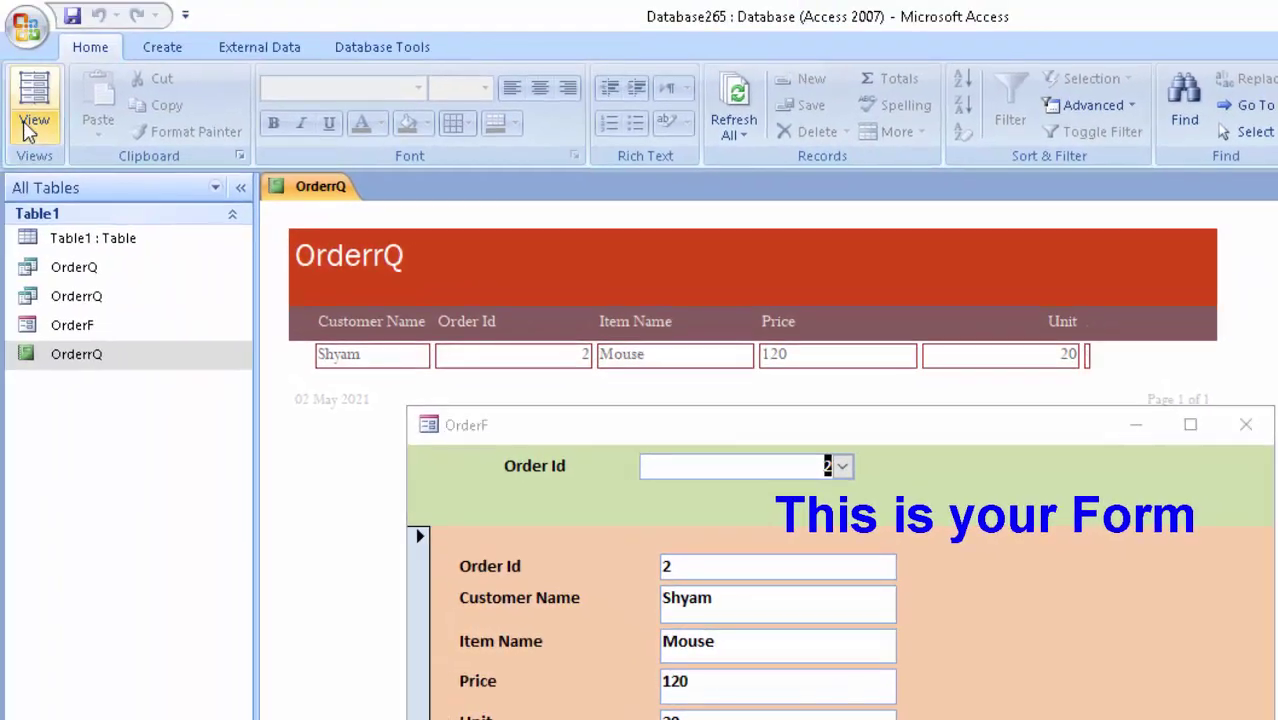
# In Design View, widen the squeezed Total heading and field so the total 2400 shows
pyautogui.click(33, 110)
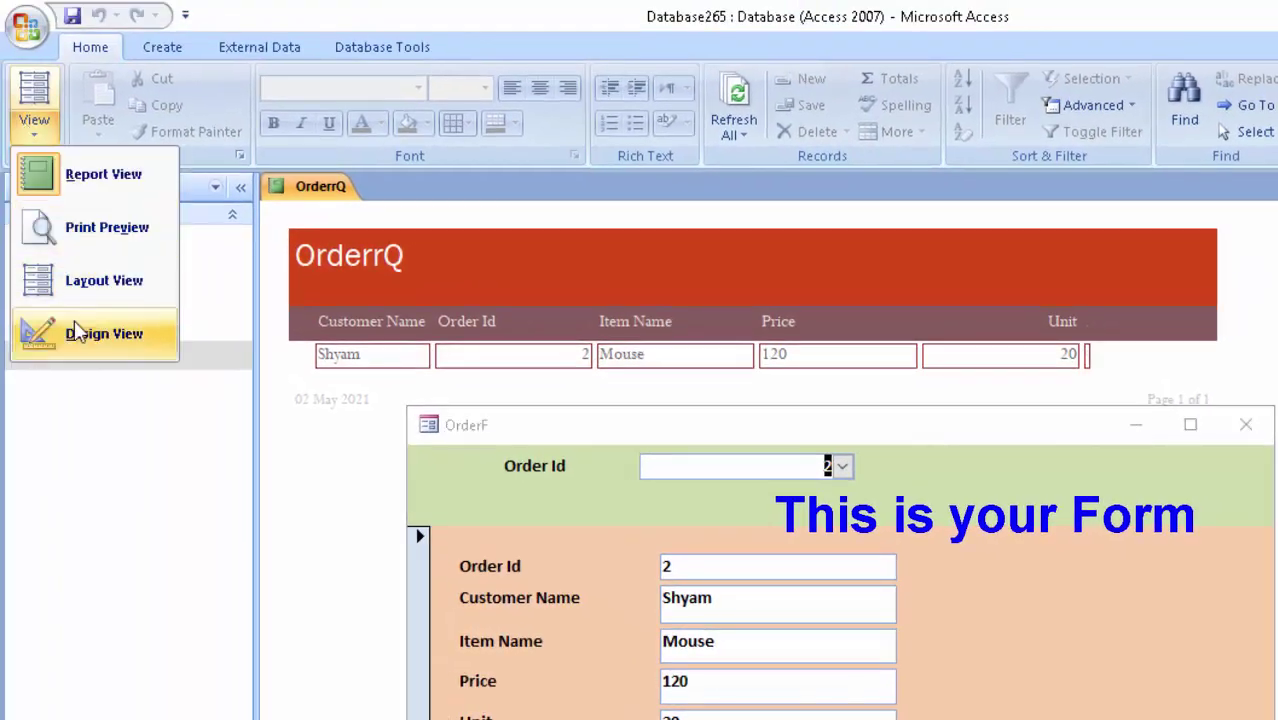
pyautogui.click(78, 332)
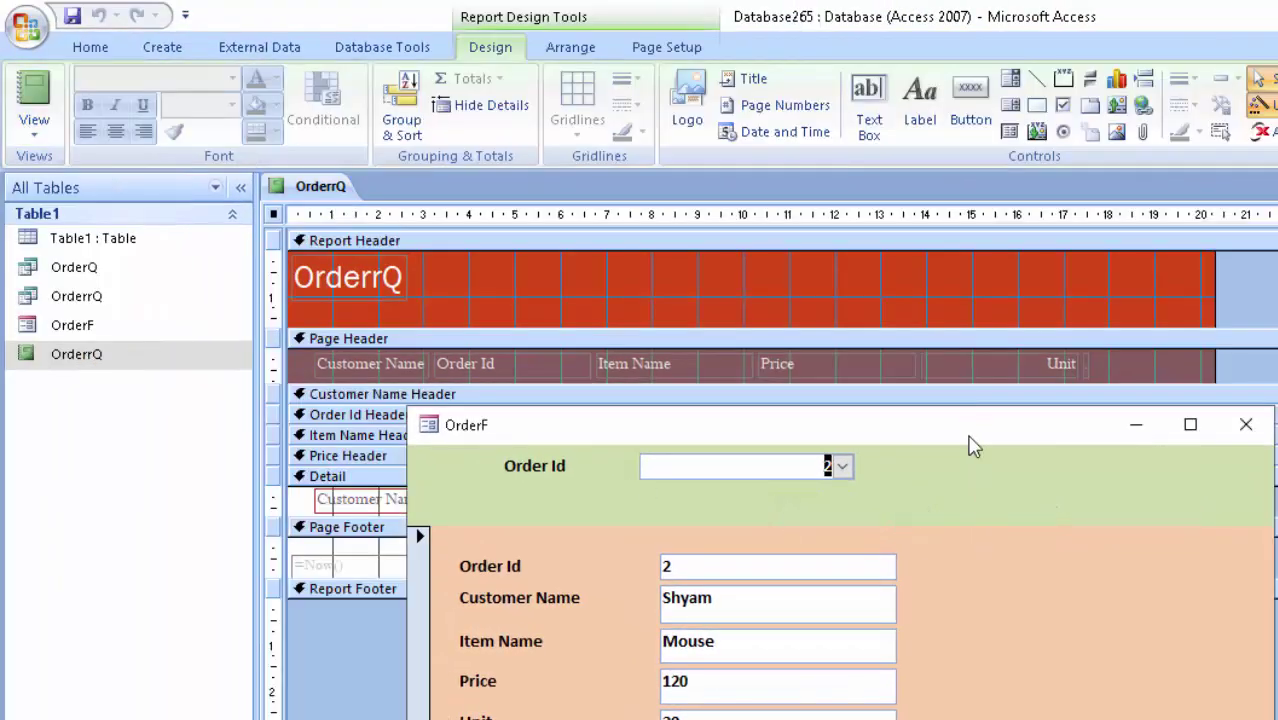
pyautogui.moveTo(972, 446); pyautogui.dragTo(932, 715)
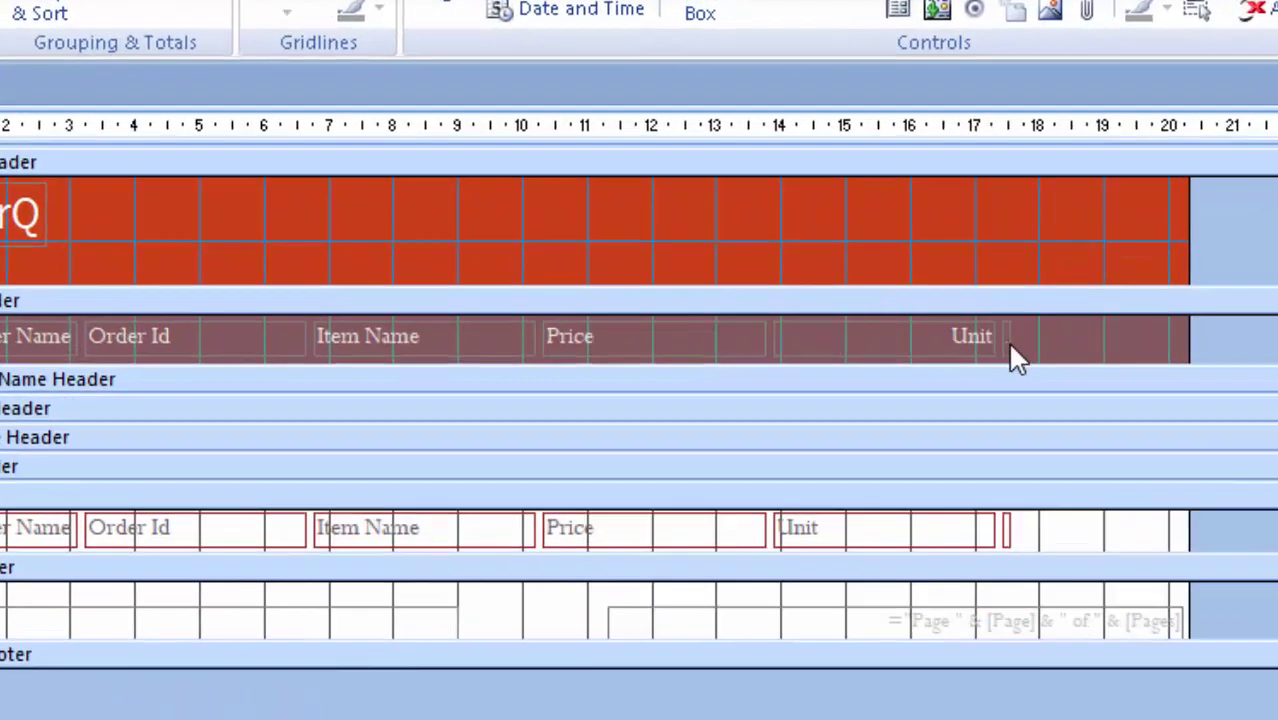
pyautogui.click(1087, 366)
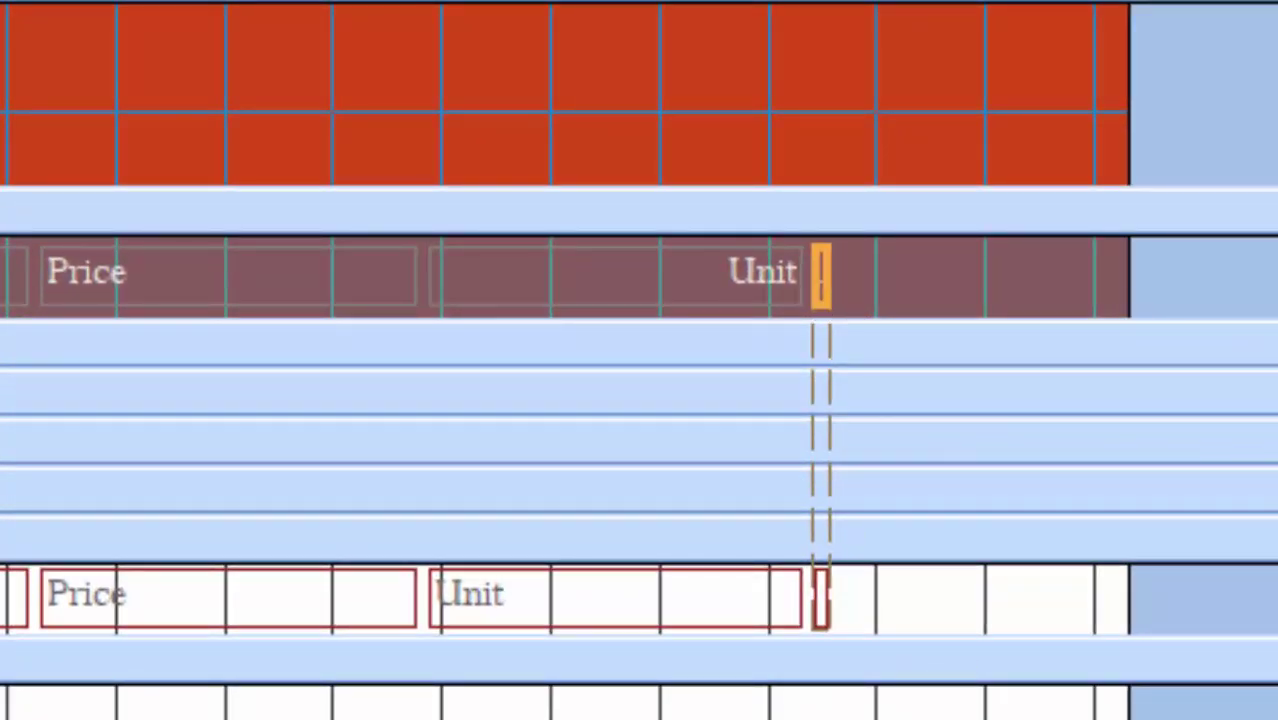
pyautogui.click(826, 605)
pyautogui.moveTo(828, 606); pyautogui.dragTo(1062, 650)
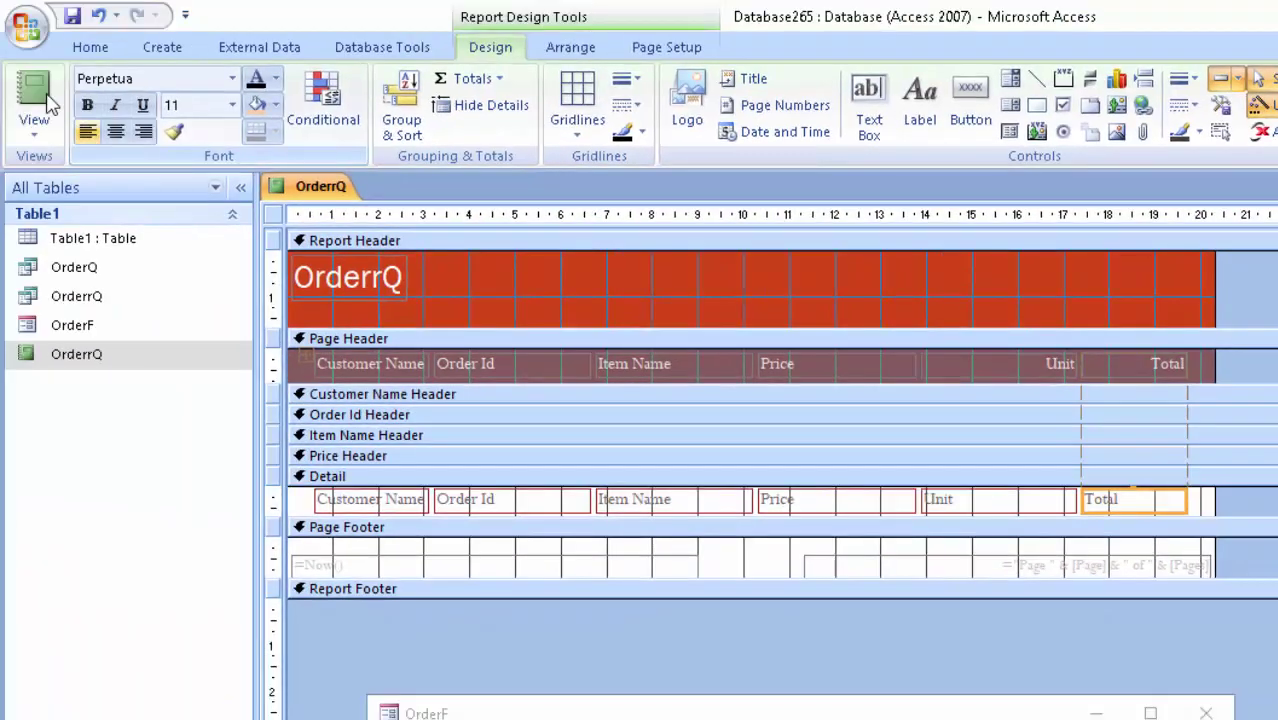
pyautogui.click(44, 100)
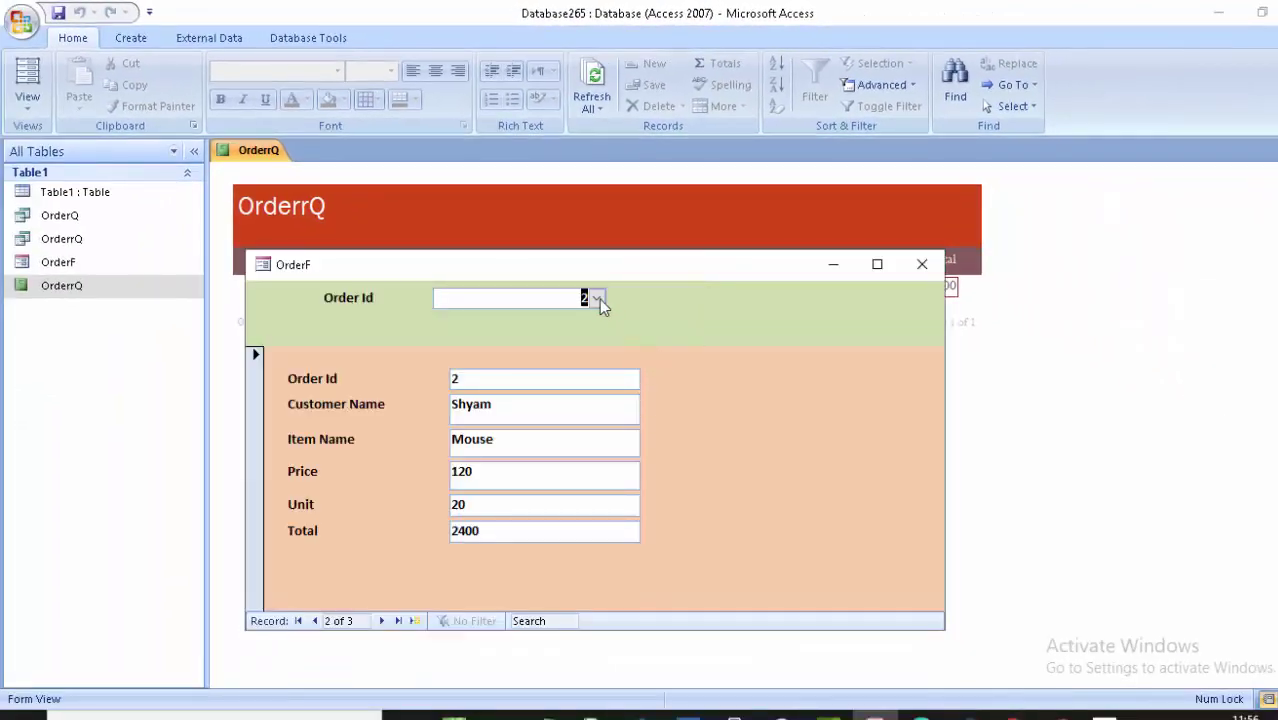
# Choose order 1 in the OrderF form and refresh the report to show Keyboard, 220 × 4
pyautogui.click(597, 299)
pyautogui.click(505, 317)
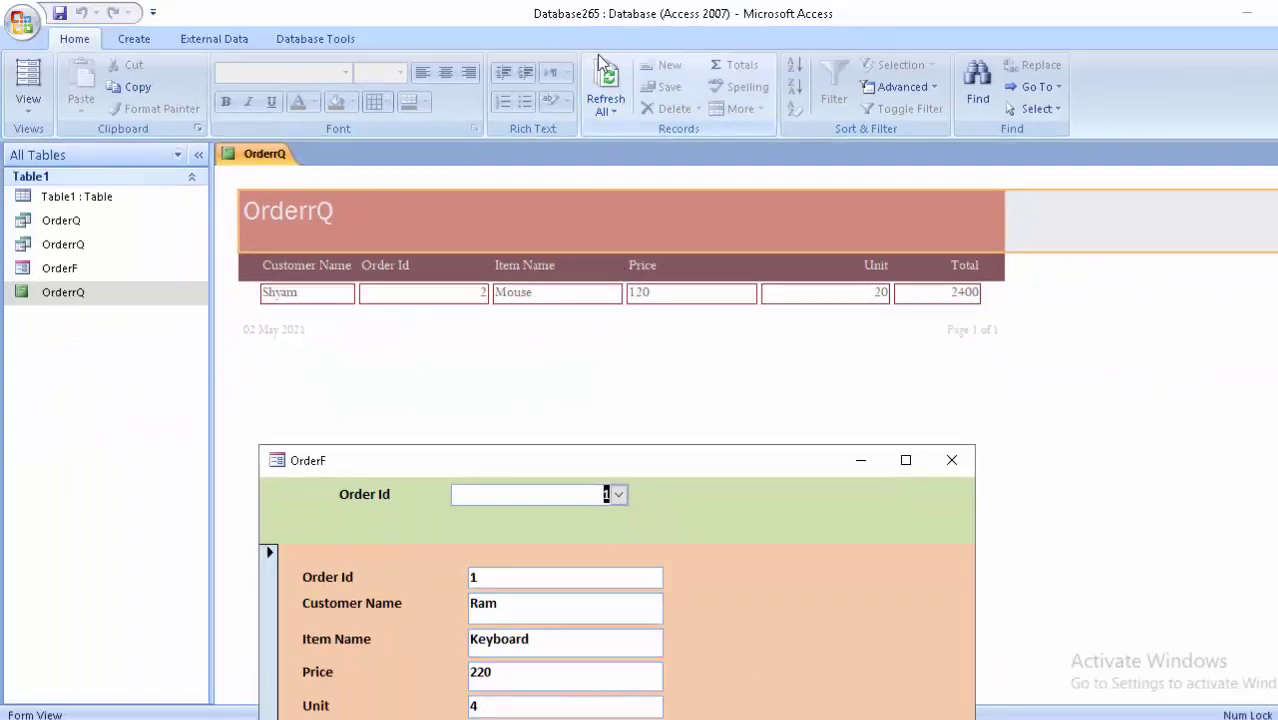
pyautogui.click(687, 45)
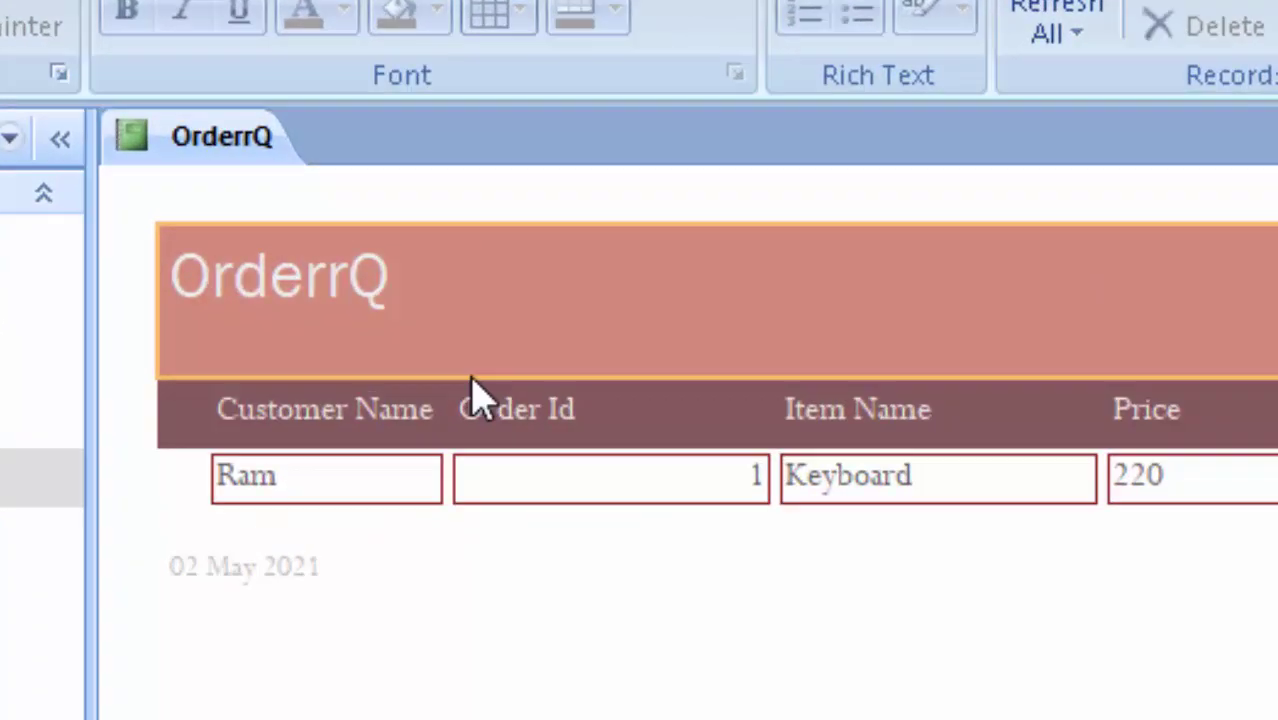
pyautogui.moveTo(219, 316); pyautogui.dragTo(214, 316)
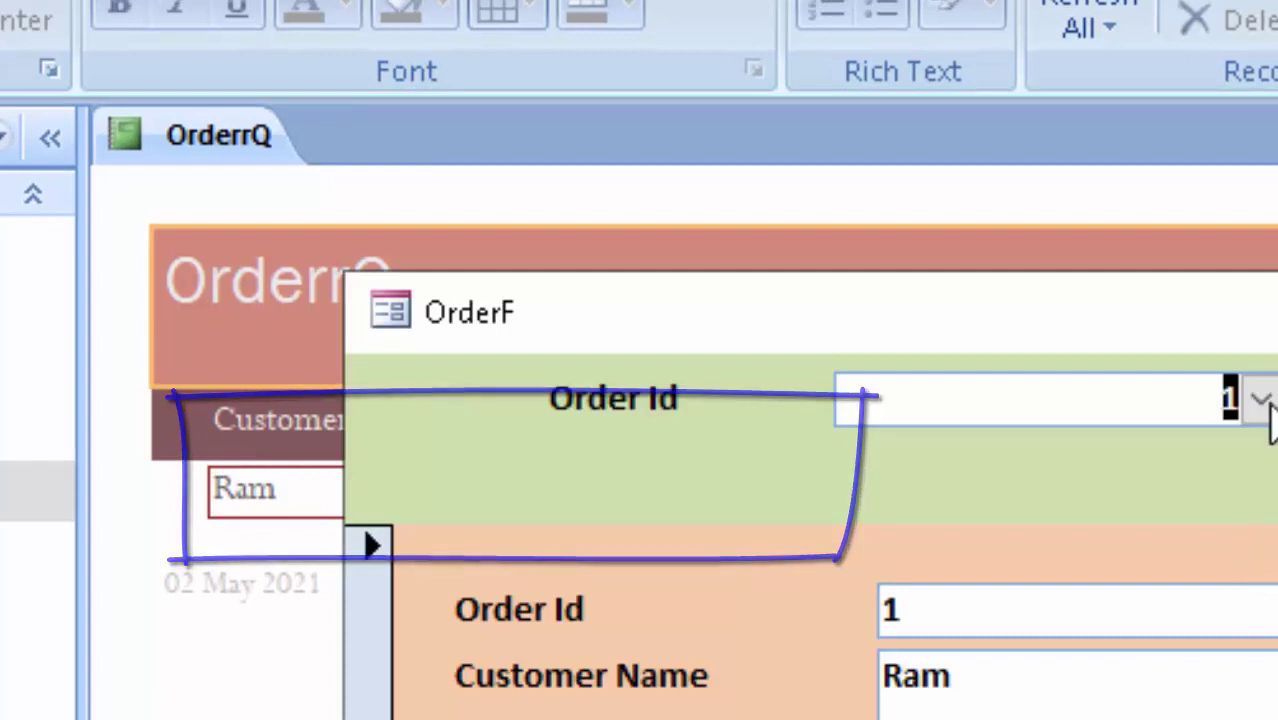
pyautogui.click(1260, 400)
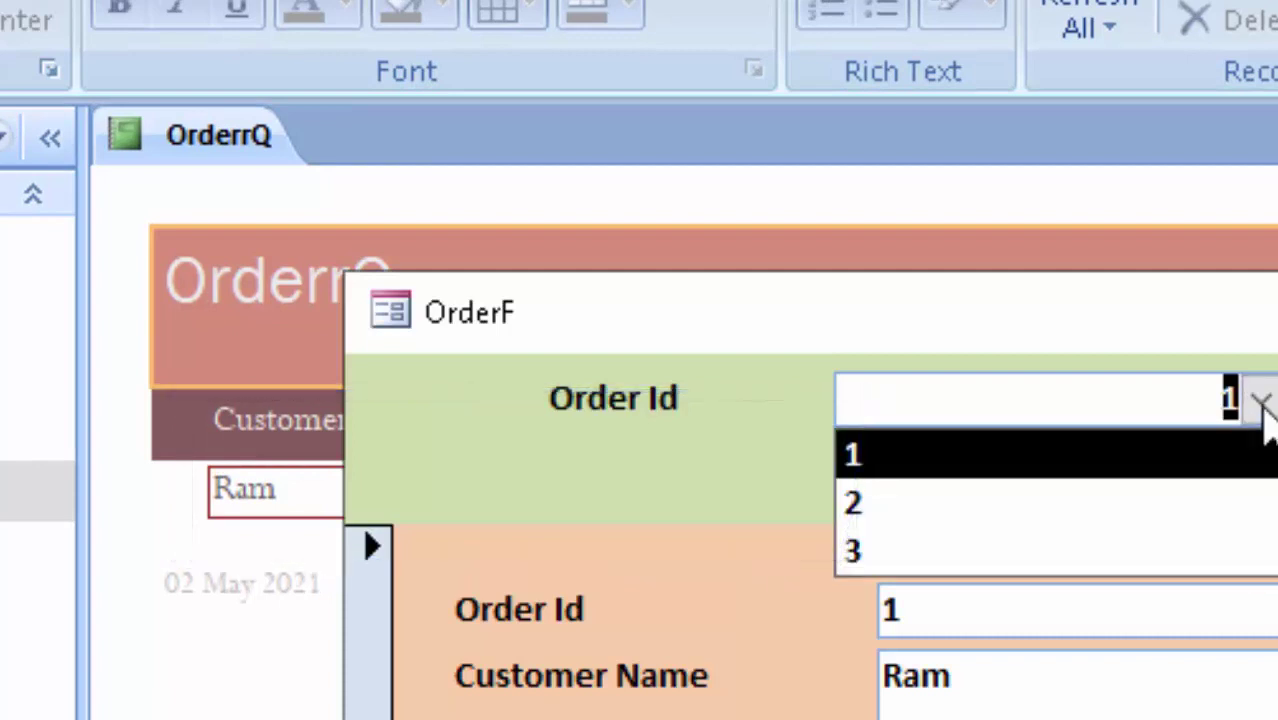
pyautogui.click(1020, 600)
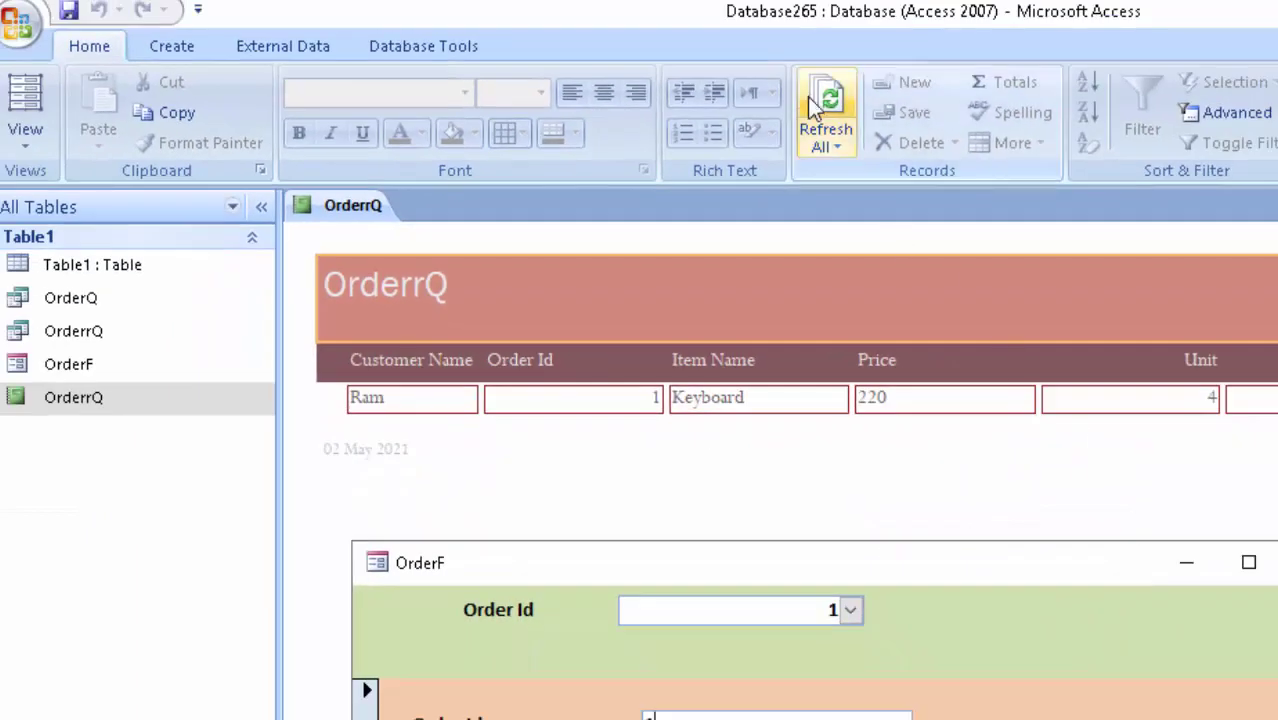
pyautogui.click(826, 120)
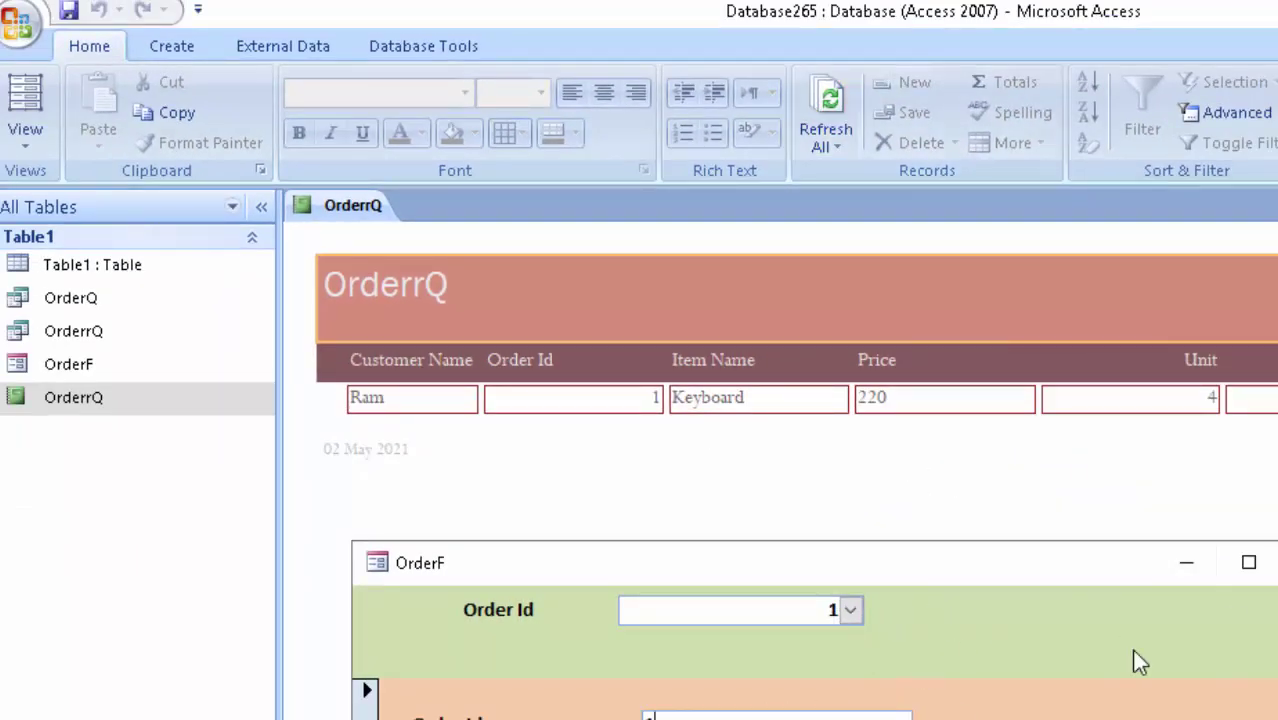
# Close the OrderF form, then open and close the OrderrQ query
pyautogui.hotkey('ctrl', 'F4')
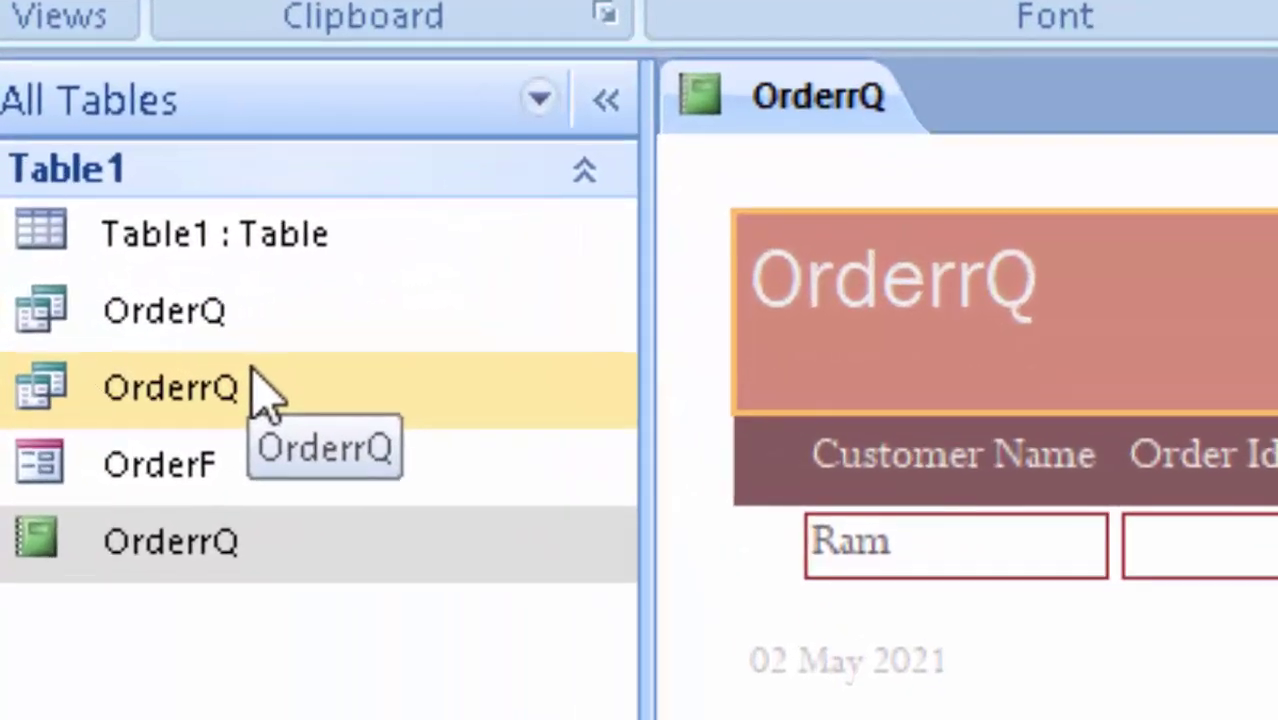
pyautogui.click(258, 390)
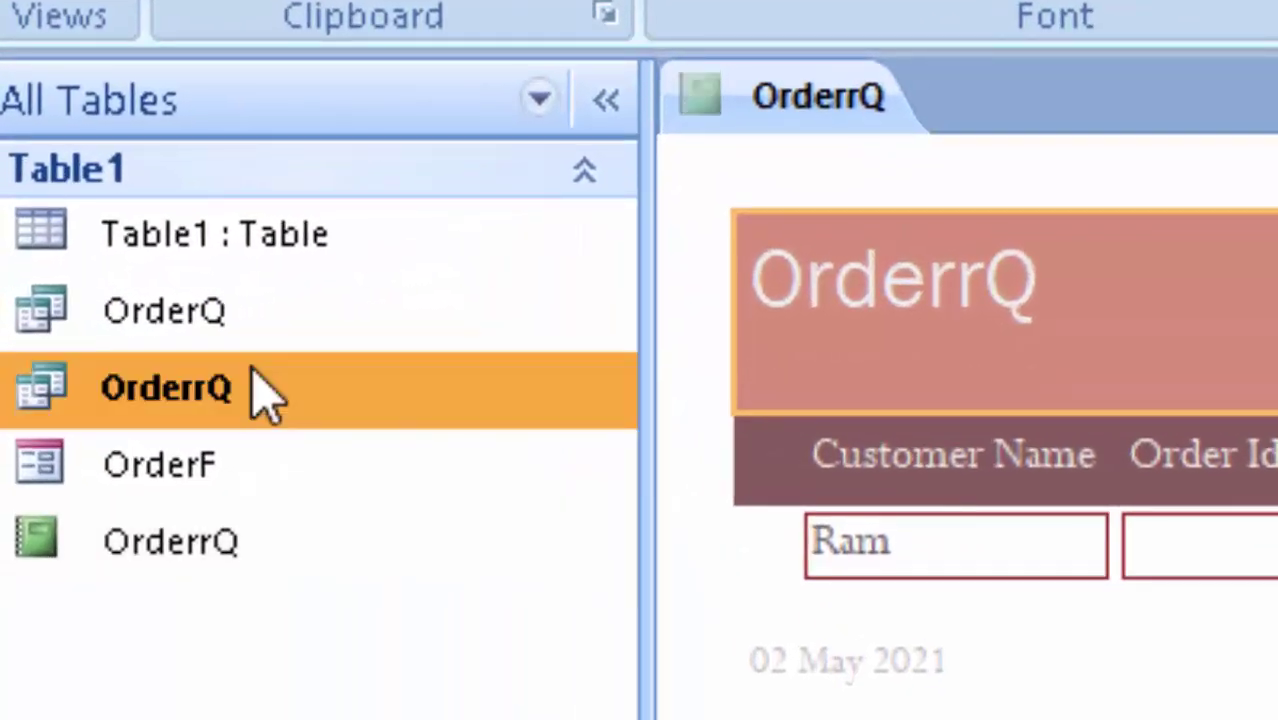
pyautogui.press('Return')
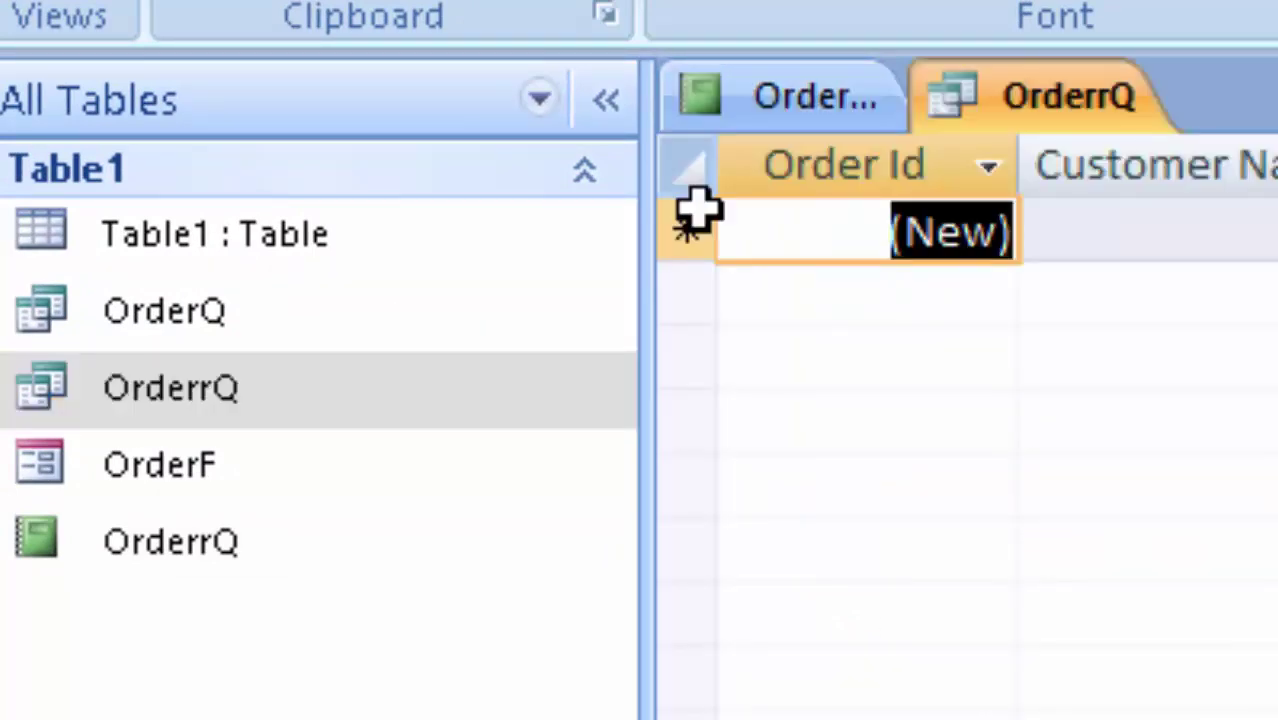
pyautogui.hotkey('ctrl', 'F4')
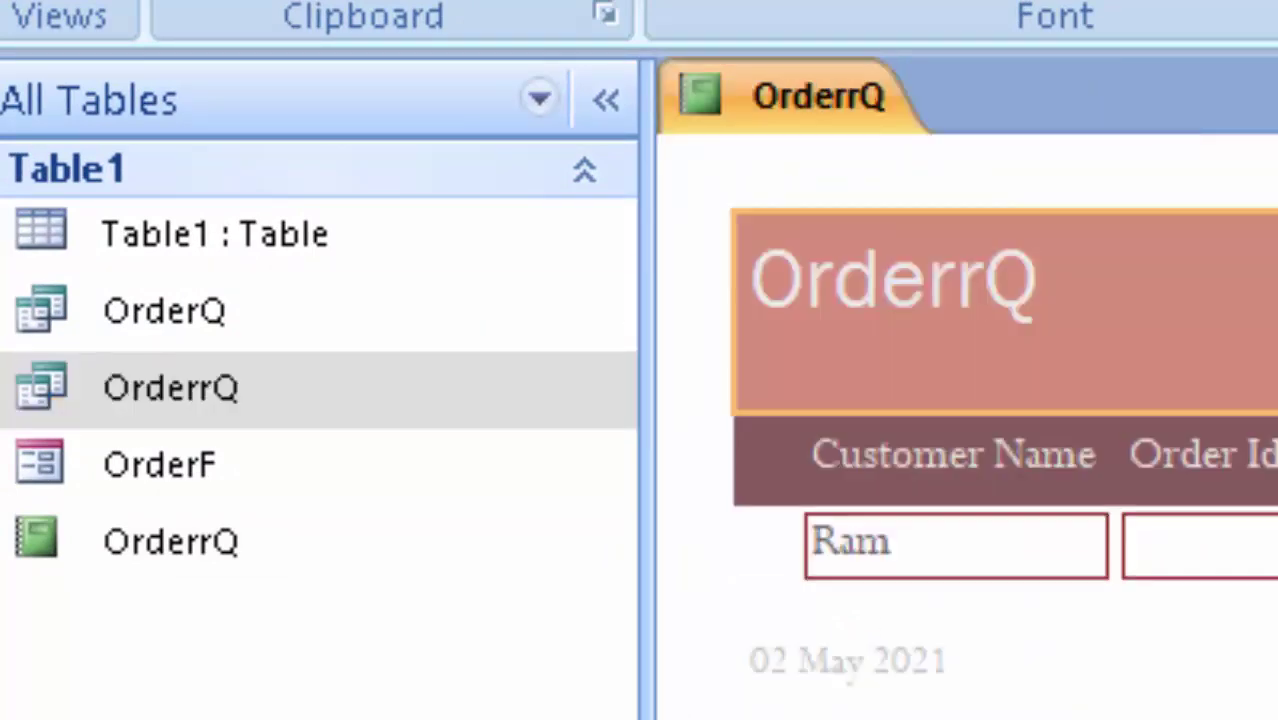
# In OrderQ, enter orders Ear Phone 200 × 2 and Light Pen 1400 × 2, then save
pyautogui.doubleClick(196, 330)
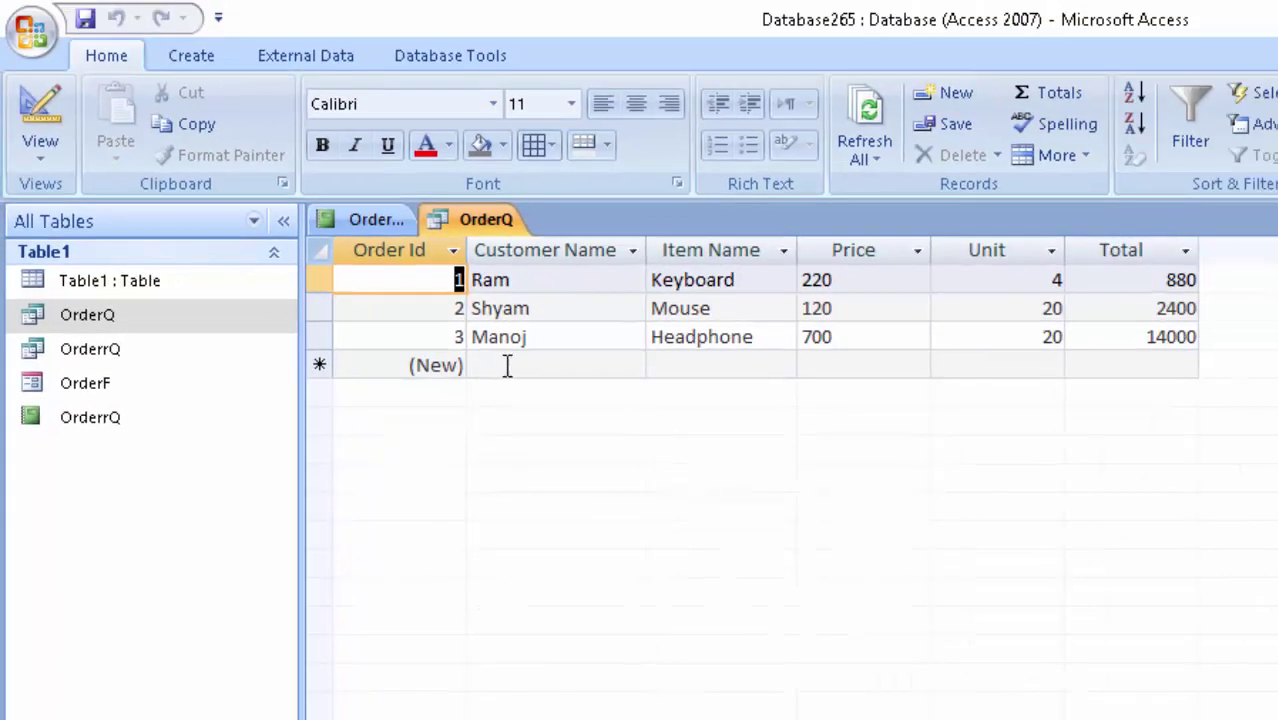
pyautogui.click(507, 365)
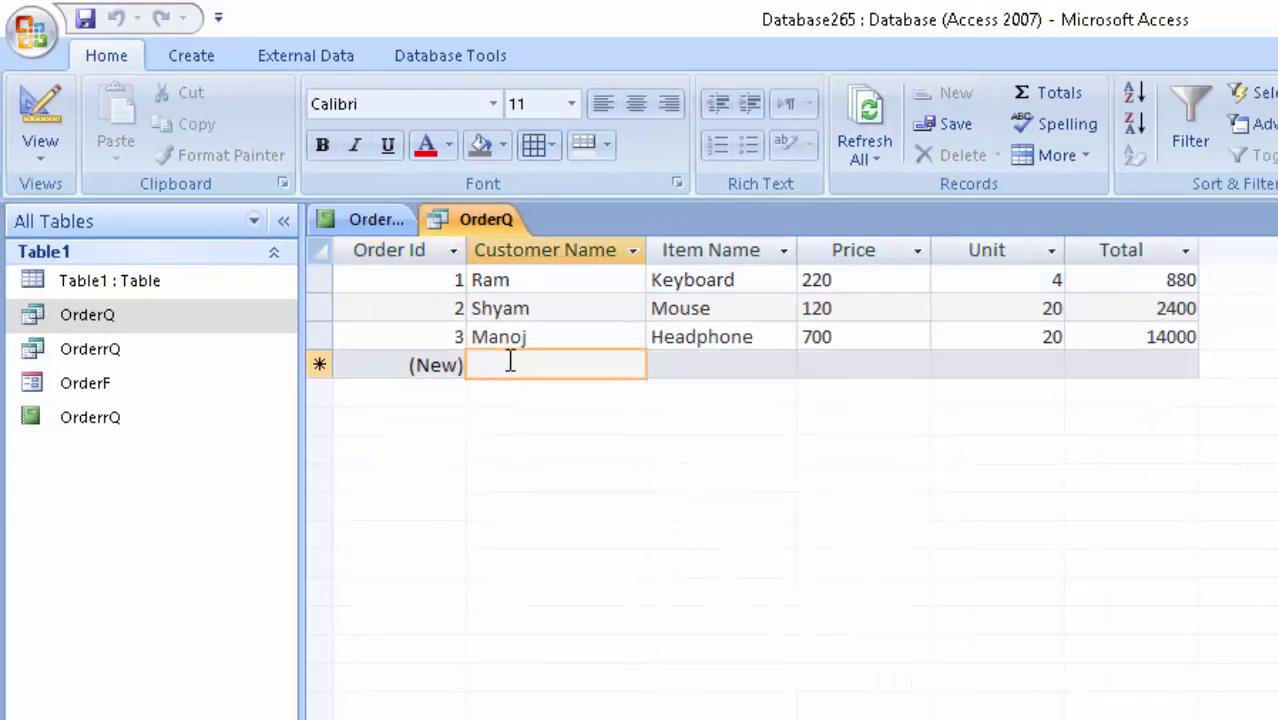
pyautogui.write('y')
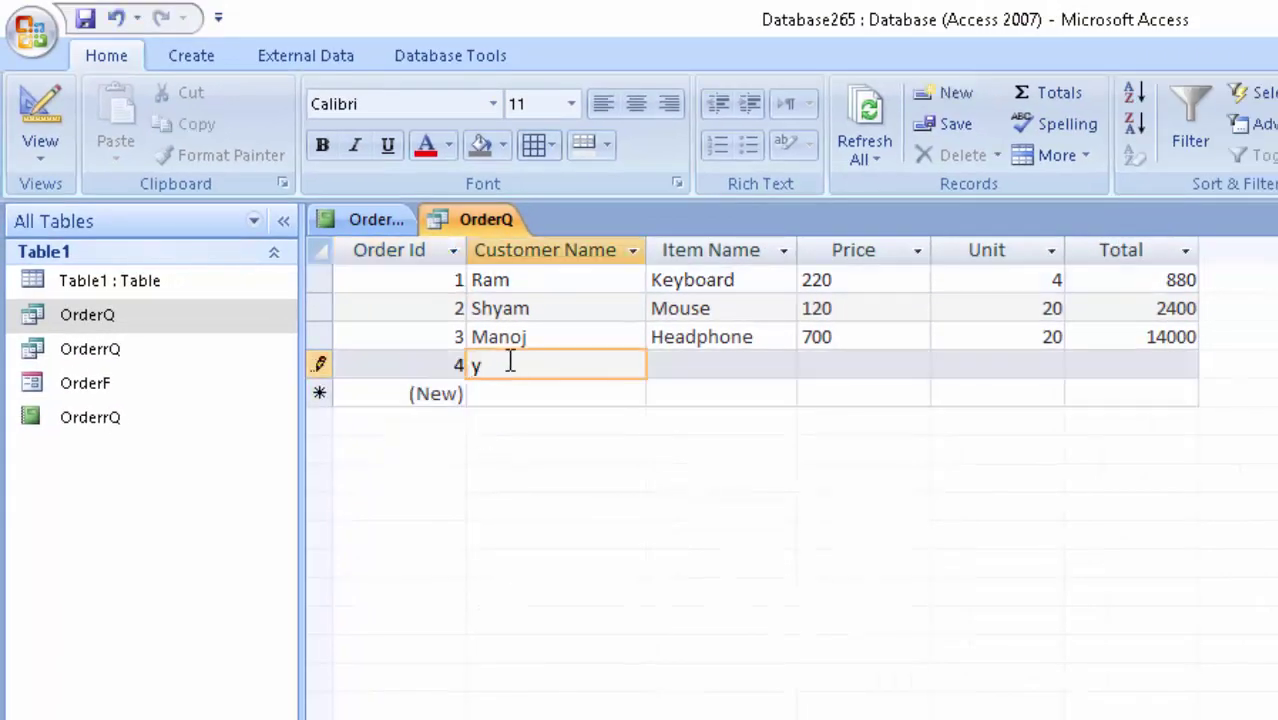
pyautogui.write('uvr')
pyautogui.write('a')
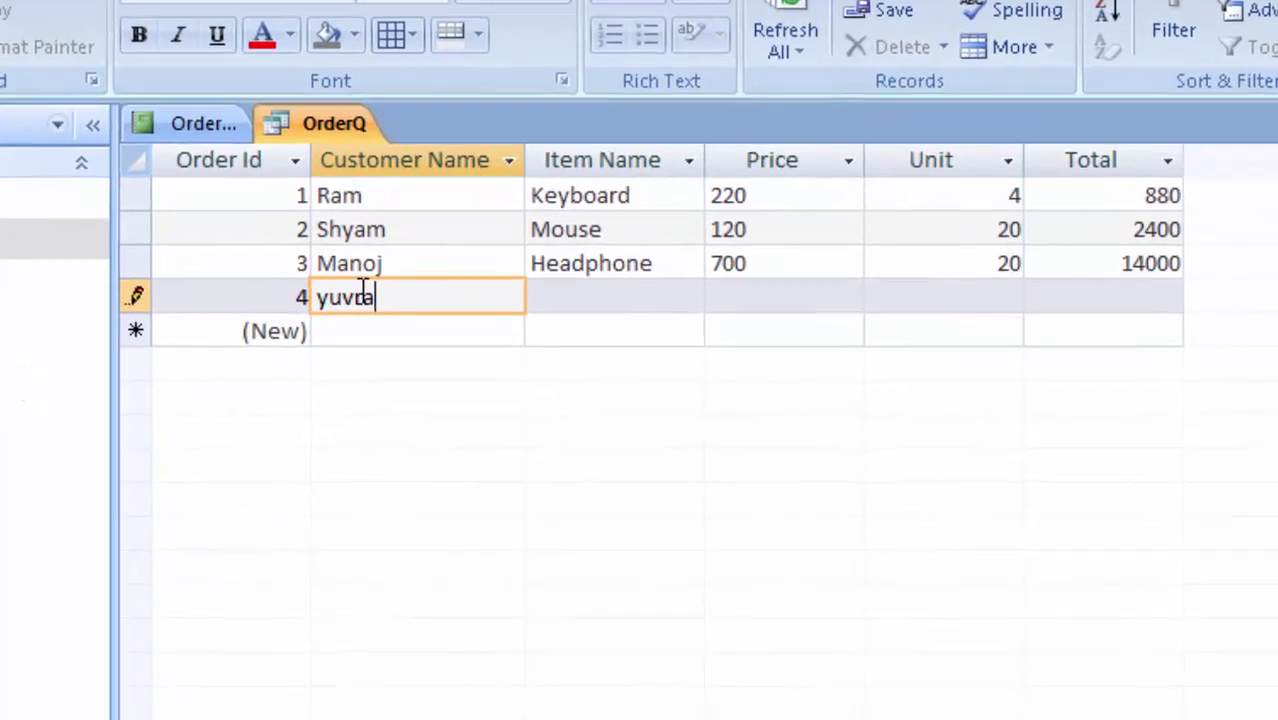
pyautogui.write('j')
pyautogui.press('Tab')
pyautogui.write('Ear Phone')
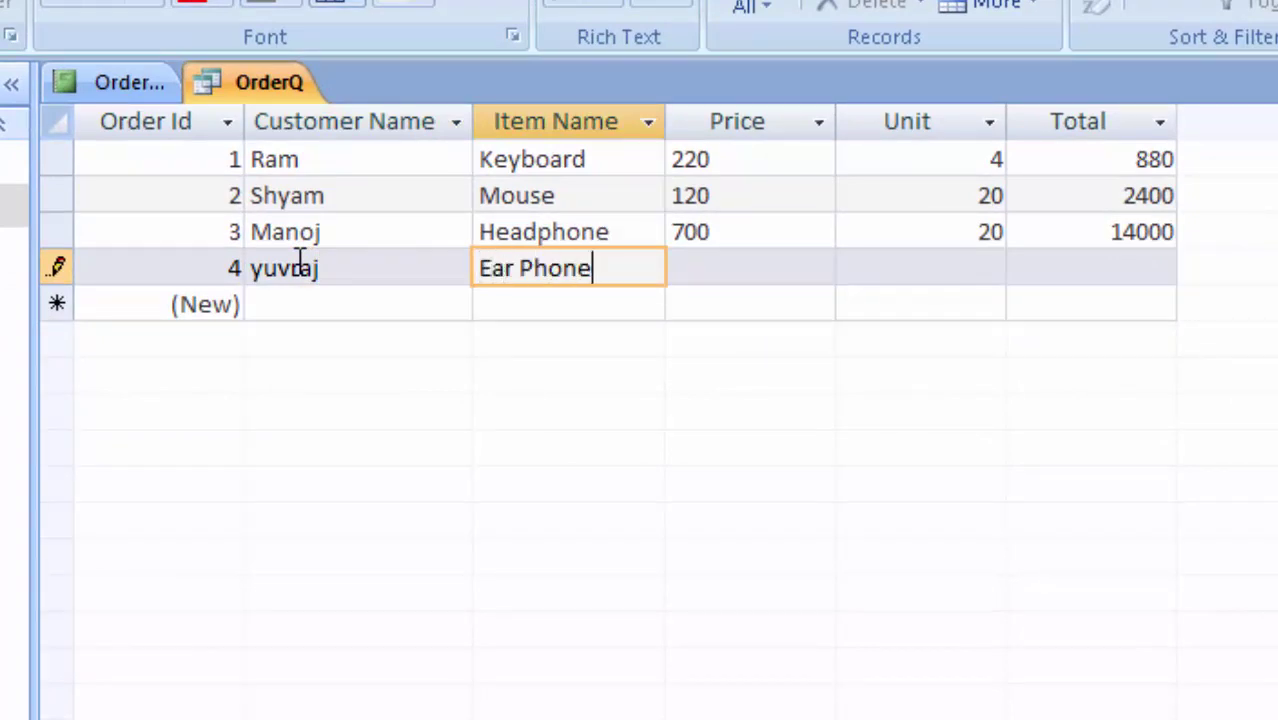
pyautogui.press('Tab')
pyautogui.write('200')
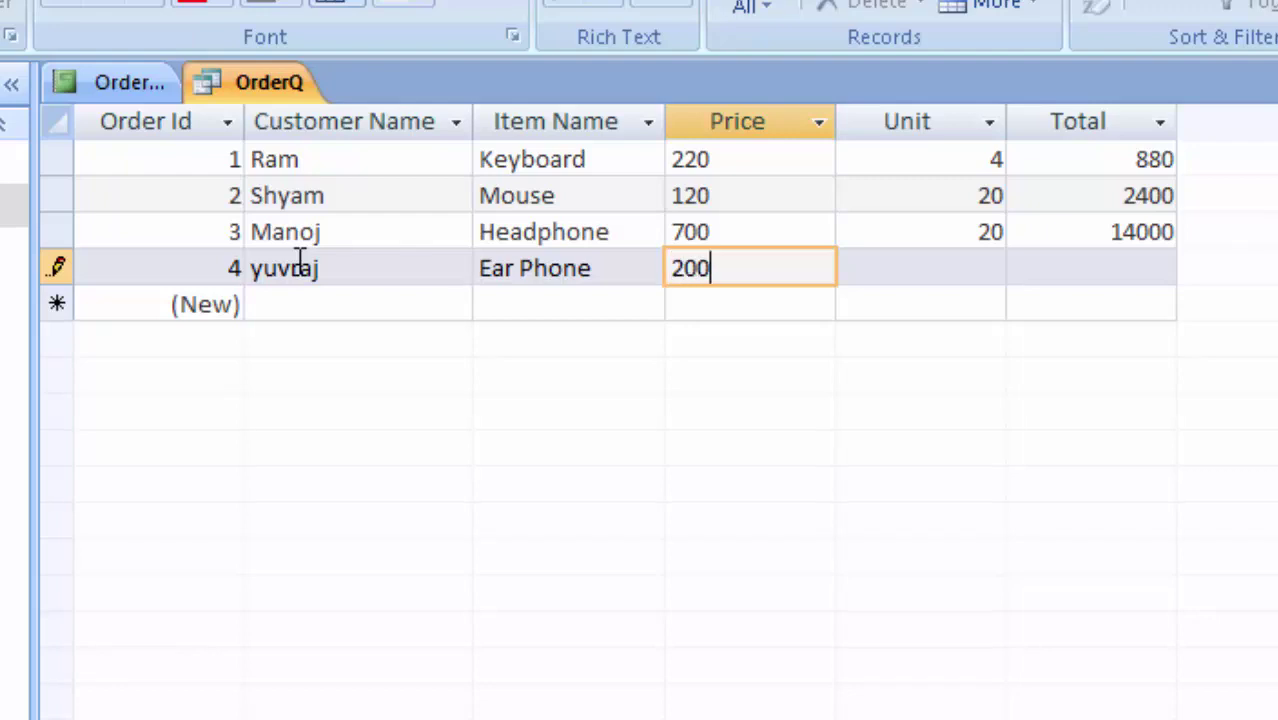
pyautogui.press('Tab')
pyautogui.write('2')
pyautogui.press('Tab')
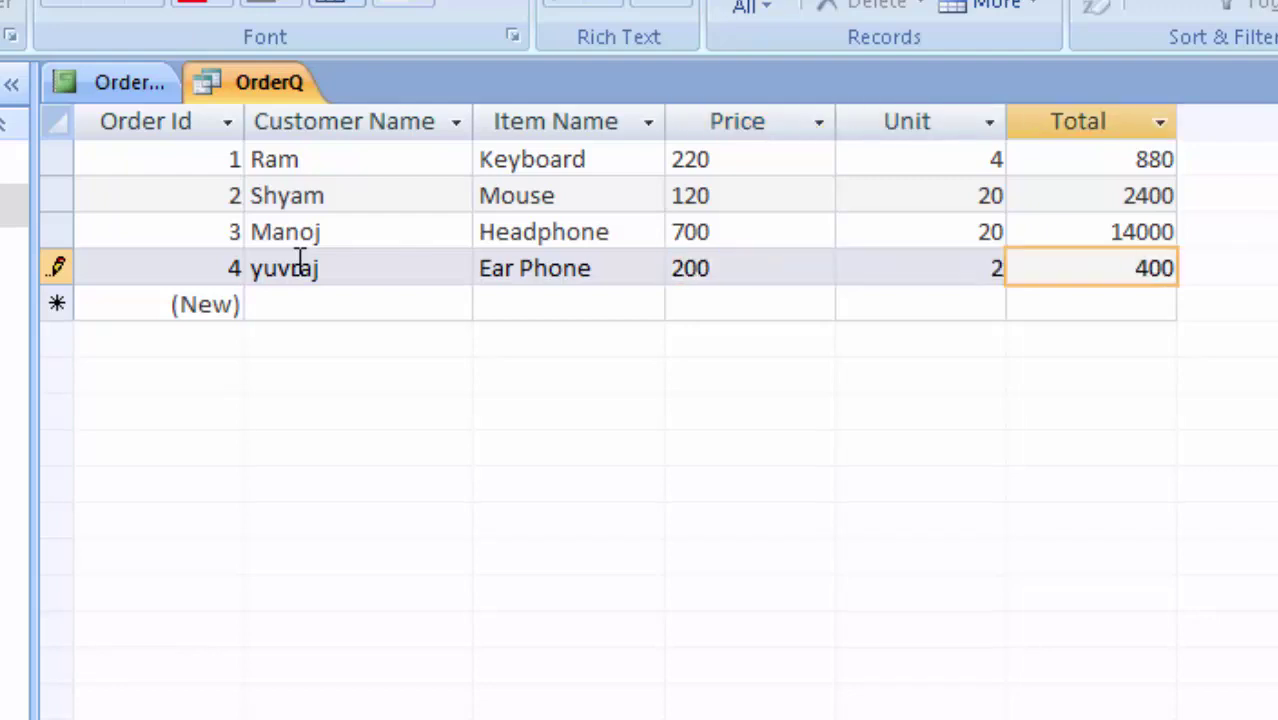
pyautogui.press('Tab')
pyautogui.press('Tab')
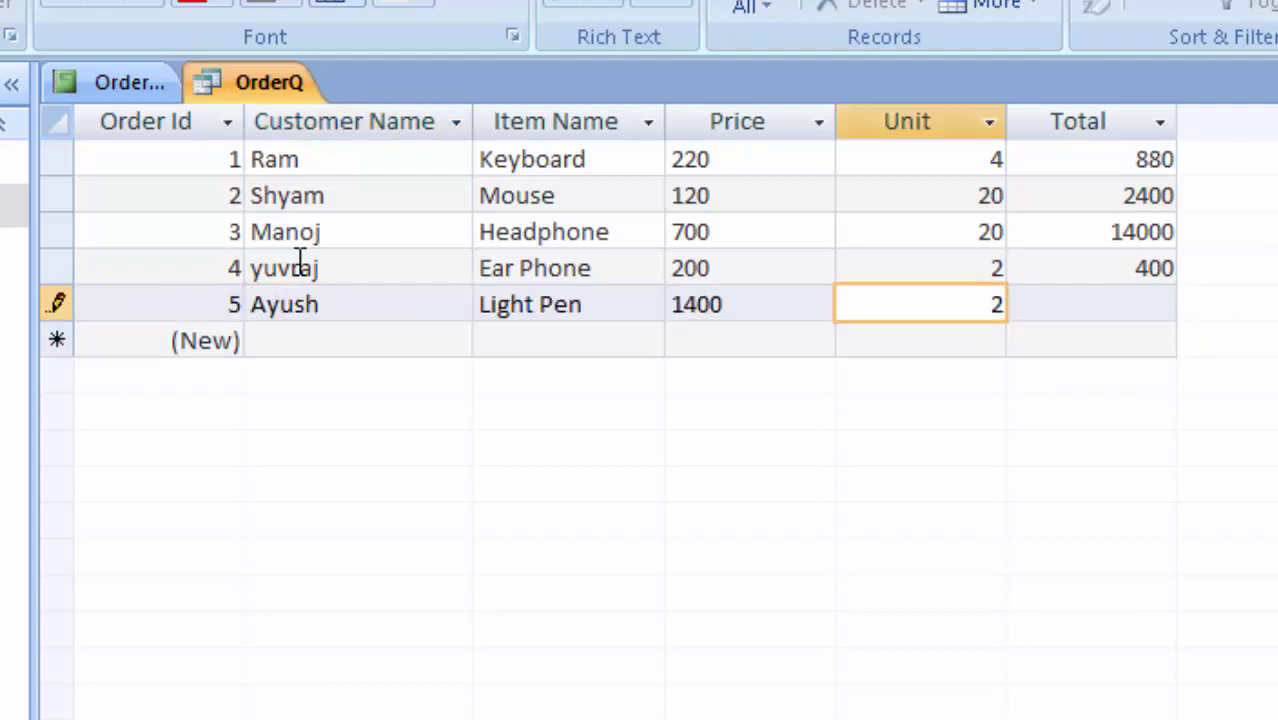
pyautogui.press('Tab')
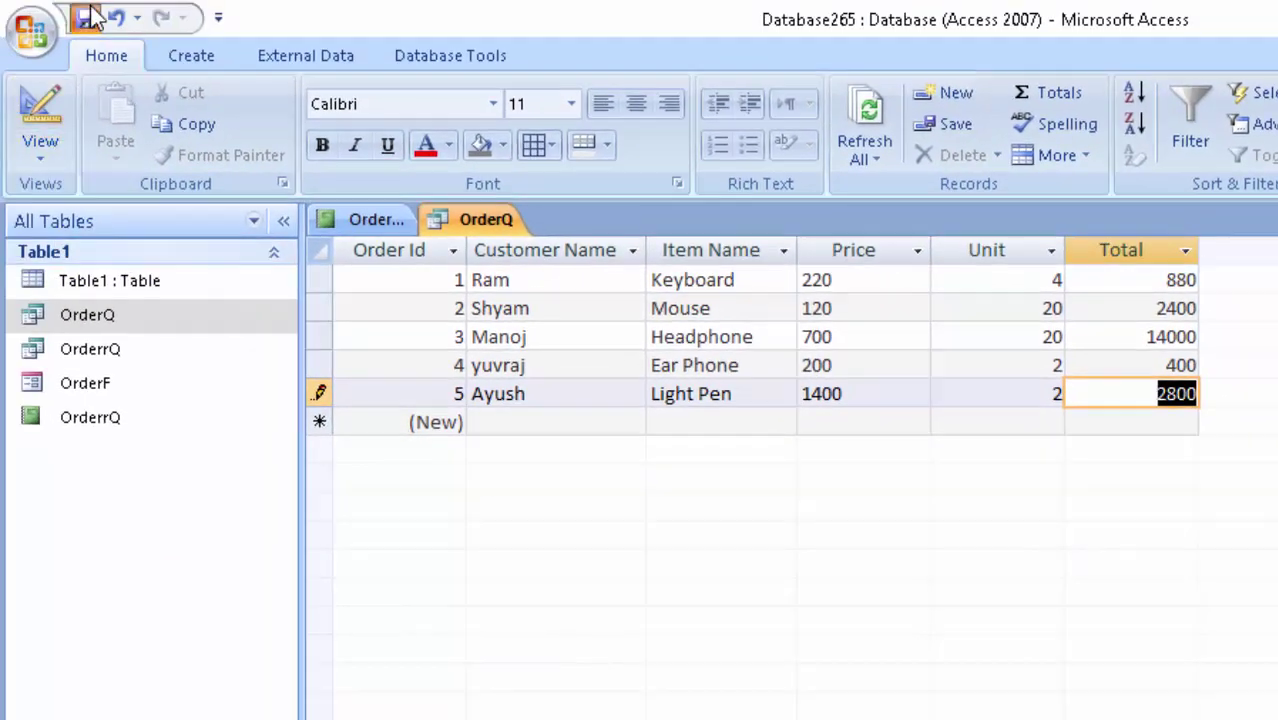
pyautogui.click(86, 18)
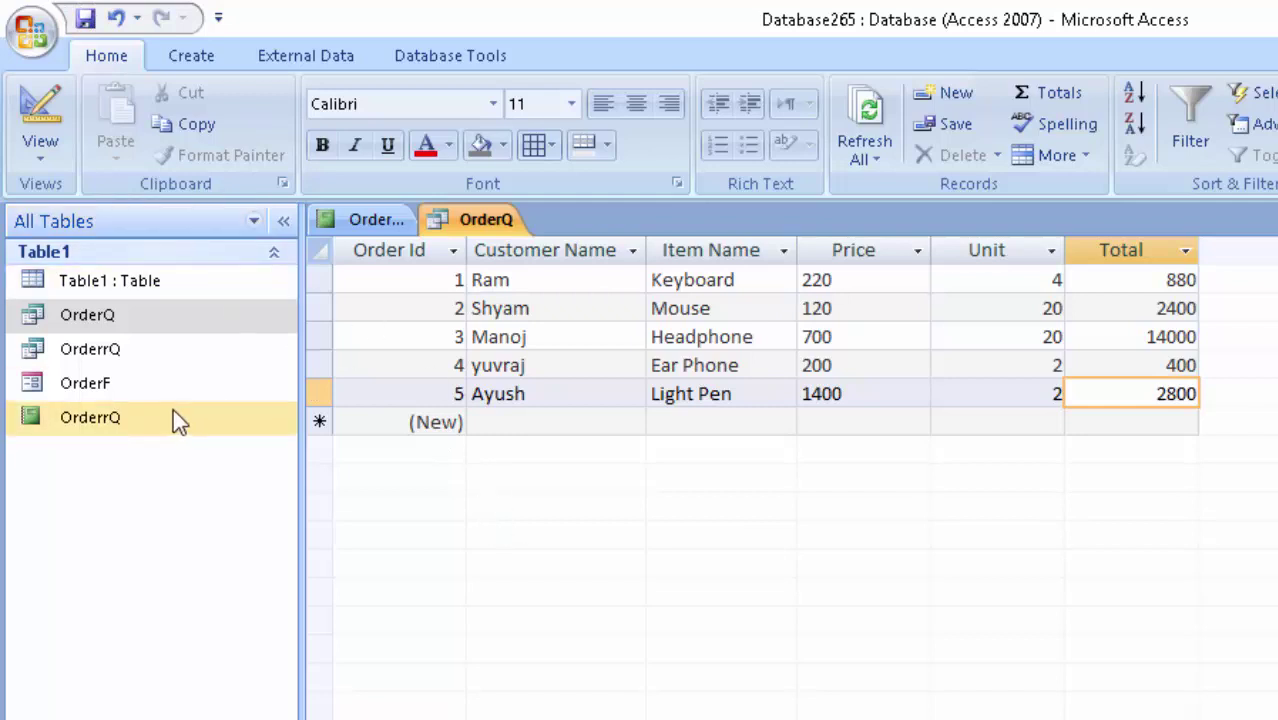
# Close the OrderQ datasheet and the OrderrQ report, saving the report's design changes
pyautogui.hotkey('ctrl', 'F4')
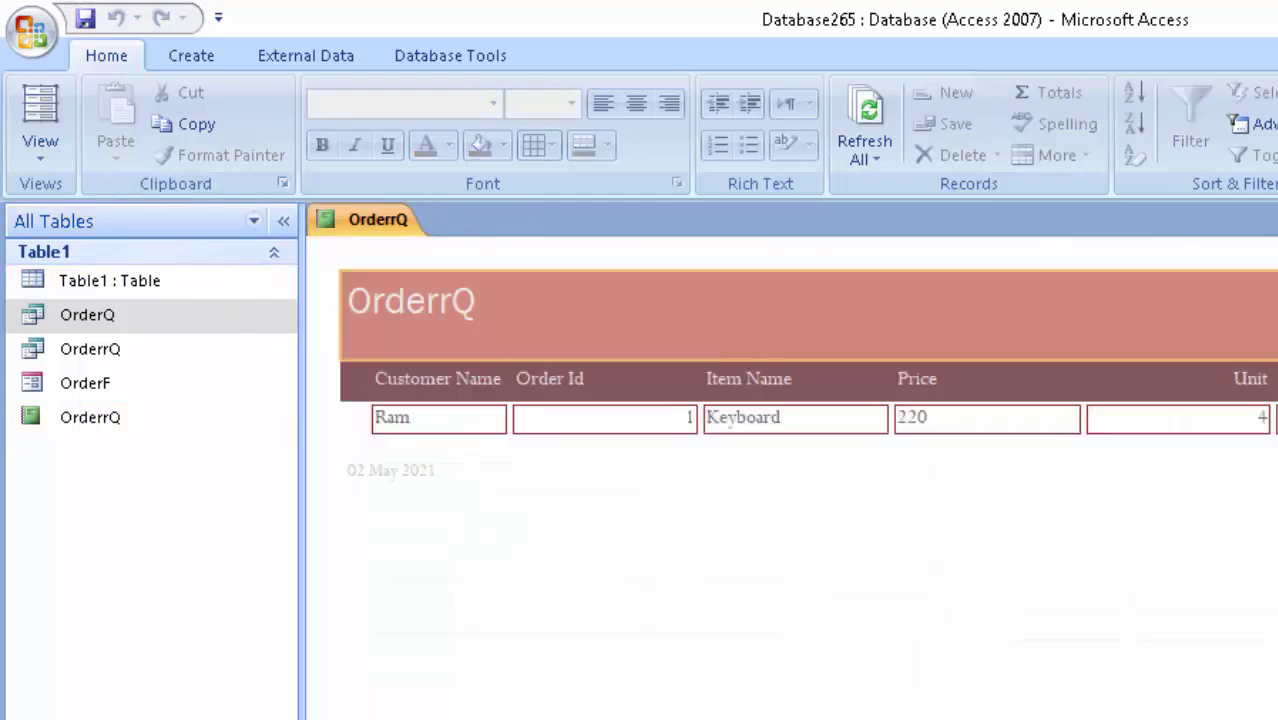
pyautogui.hotkey('ctrl', 'F4')
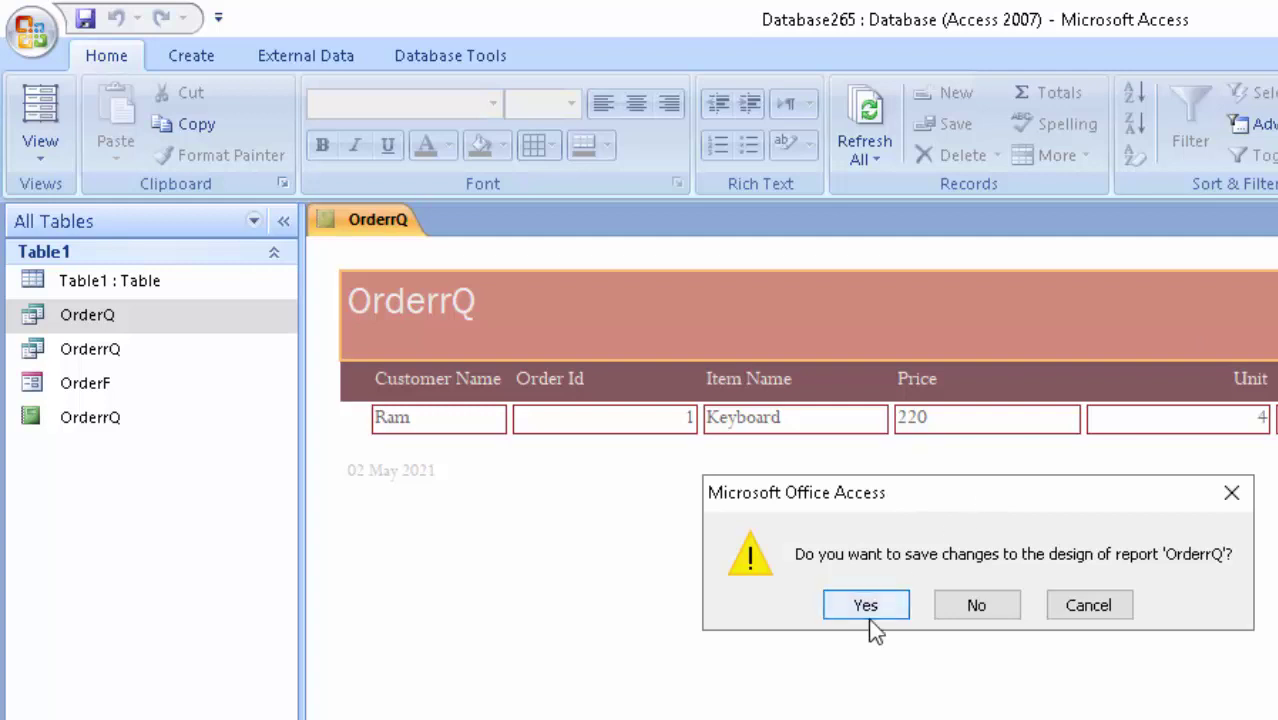
pyautogui.click(866, 607)
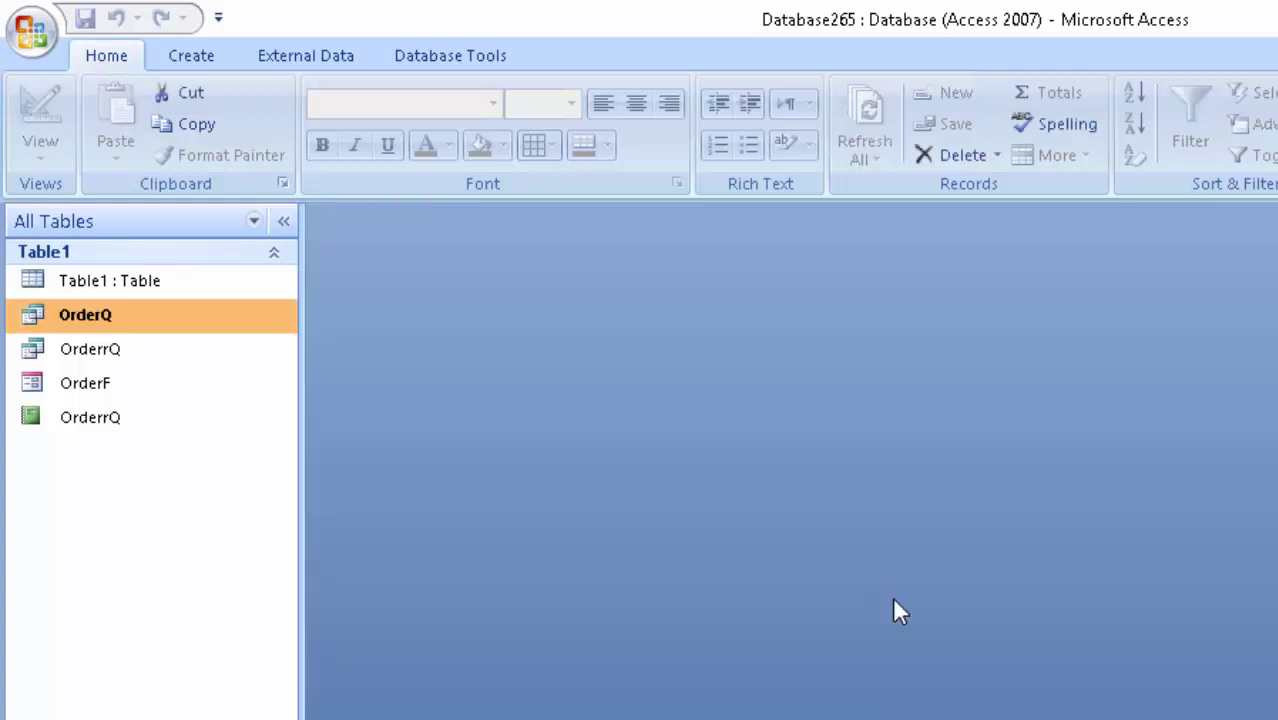
# Test-run the OrderrQ parameter query without an order id, then close its empty results
pyautogui.click(110, 350)
pyautogui.doubleClick(113, 360)
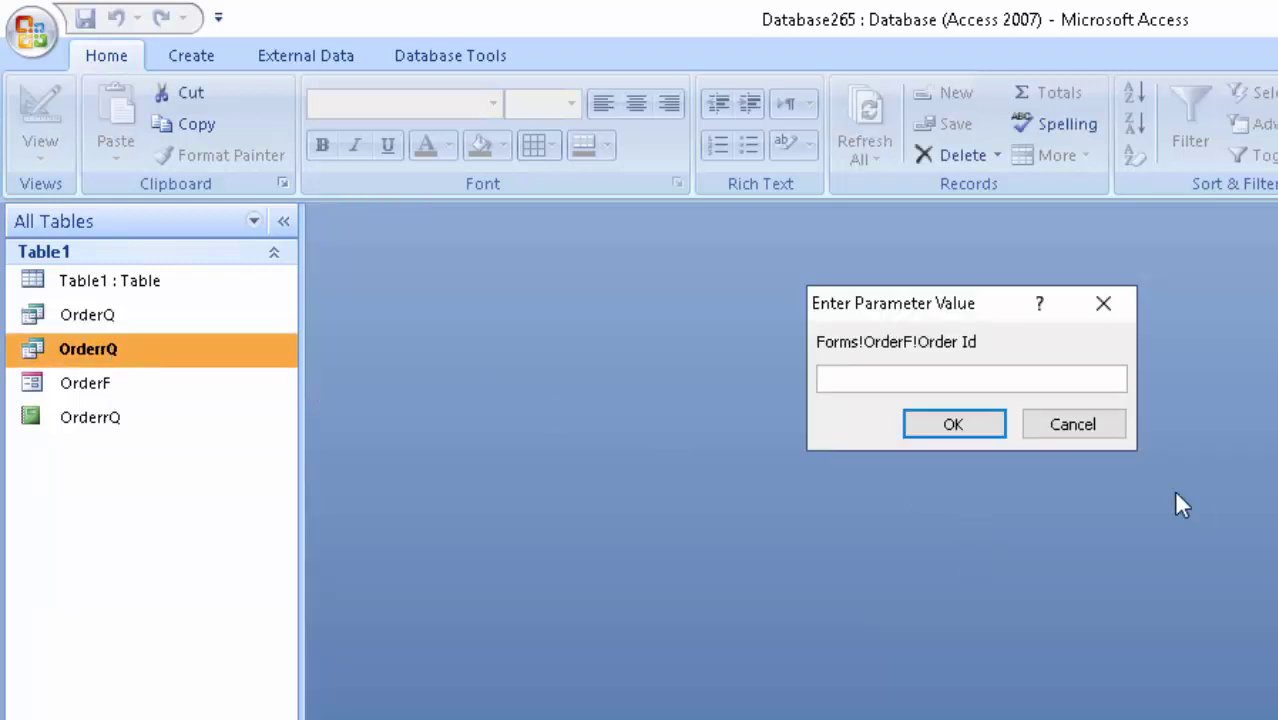
pyautogui.click(927, 419)
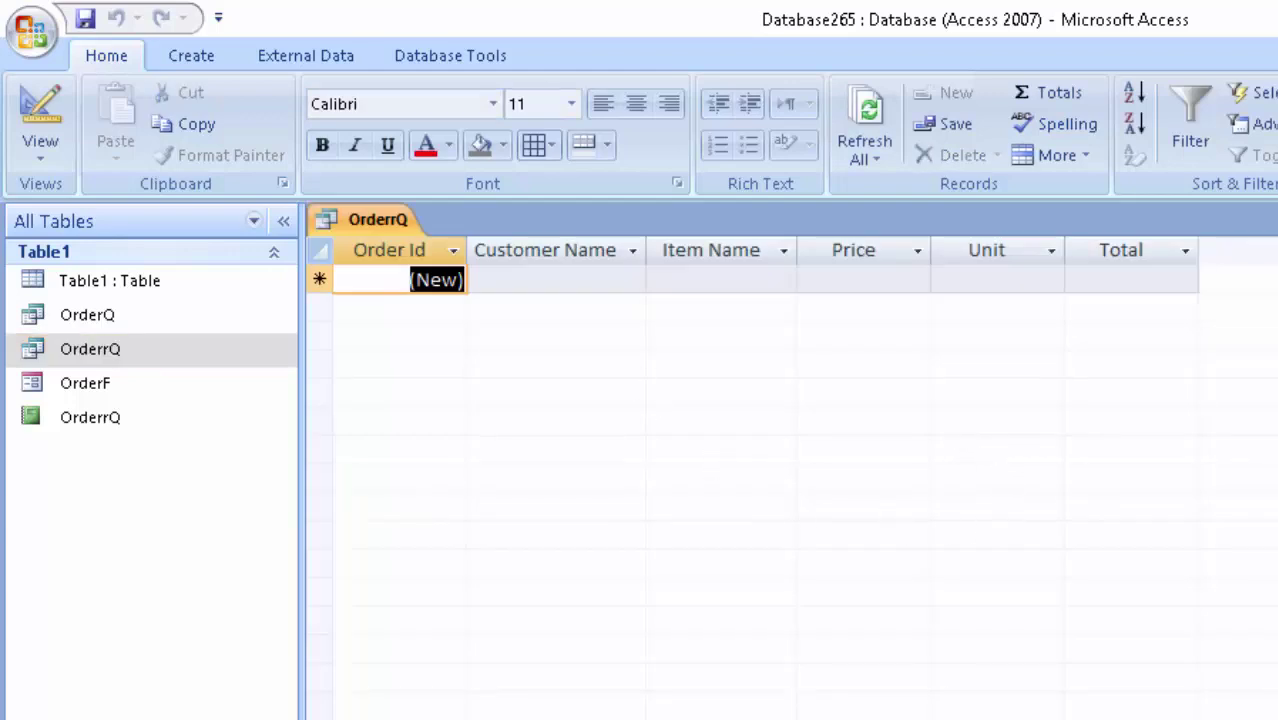
pyautogui.hotkey('ctrl', 'F4')
# Open the OrderF form and the OrderQ datasheet, and select order 5 in the Order Id combo box
pyautogui.doubleClick(126, 382)
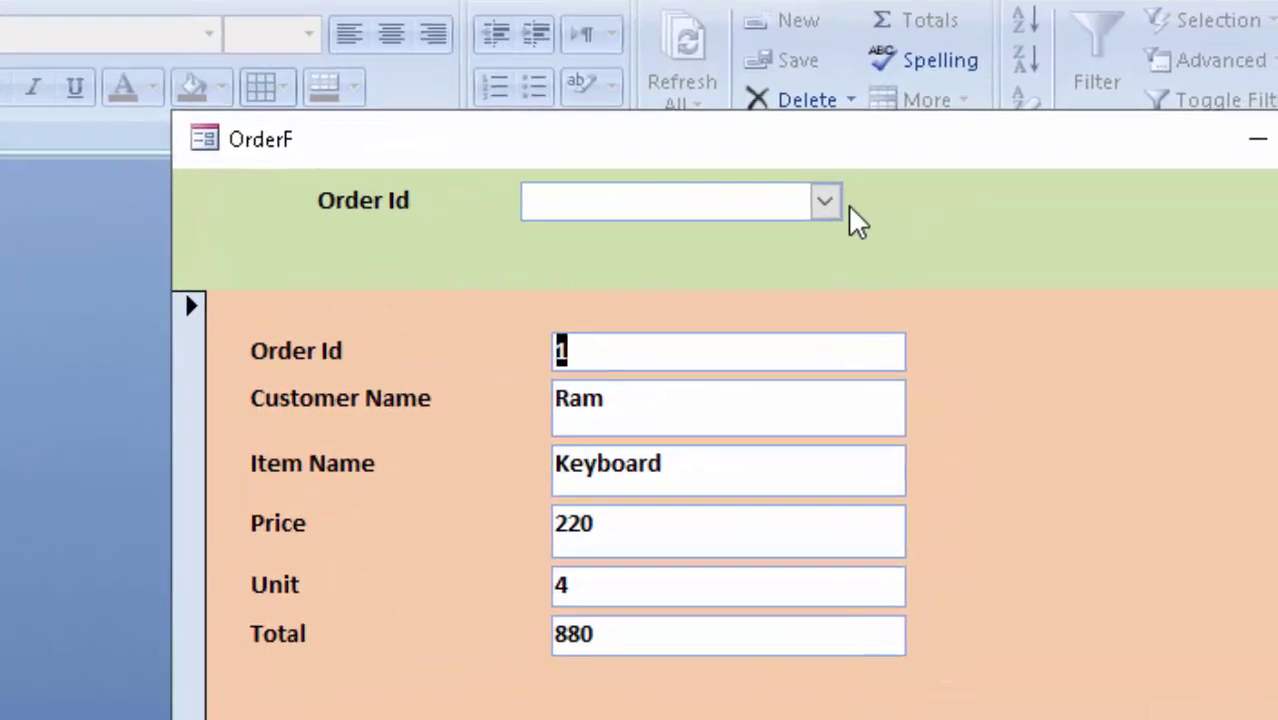
pyautogui.click(973, 238)
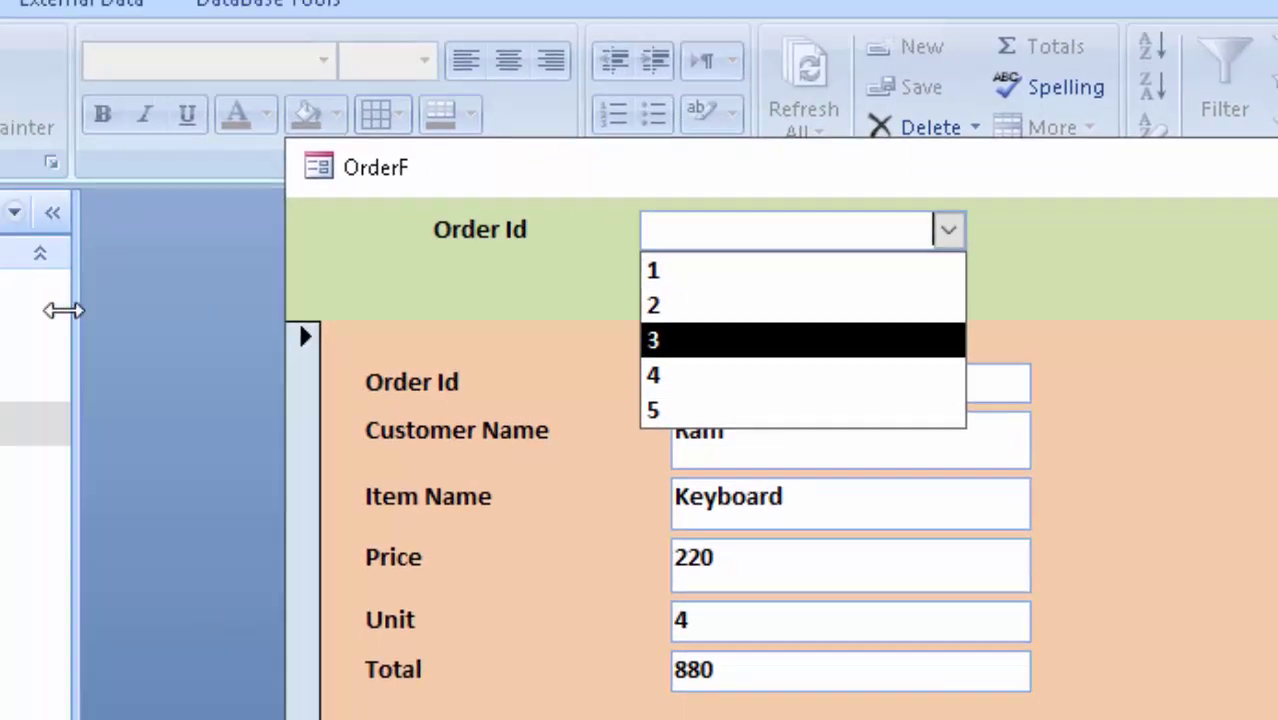
pyautogui.doubleClick(165, 385)
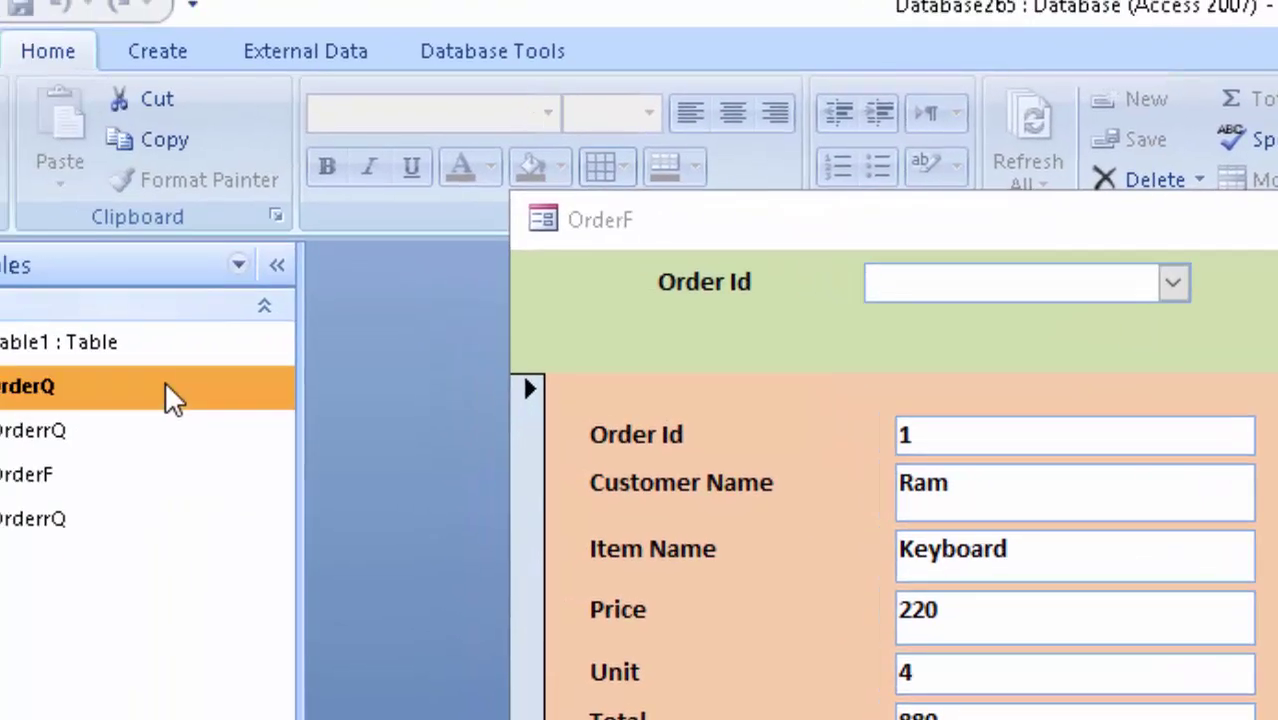
pyautogui.moveTo(690, 240); pyautogui.dragTo(716, 719)
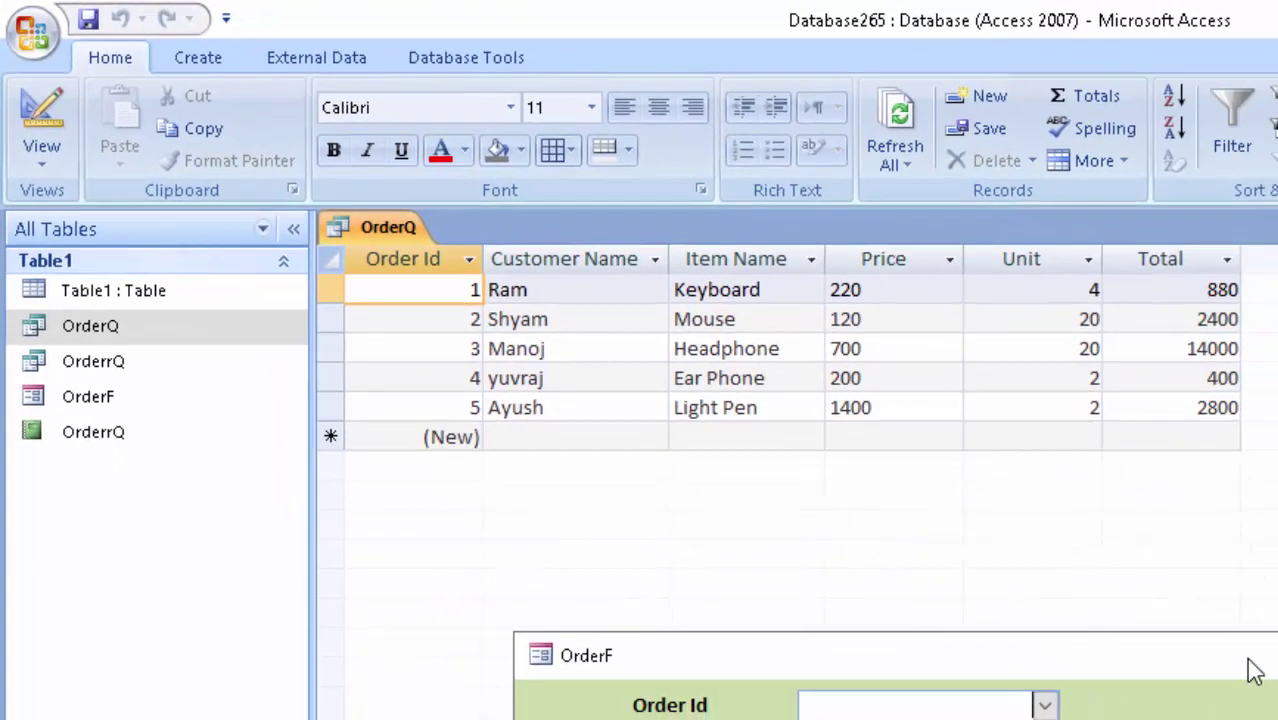
pyautogui.moveTo(1250, 680); pyautogui.dragTo(1268, 355)
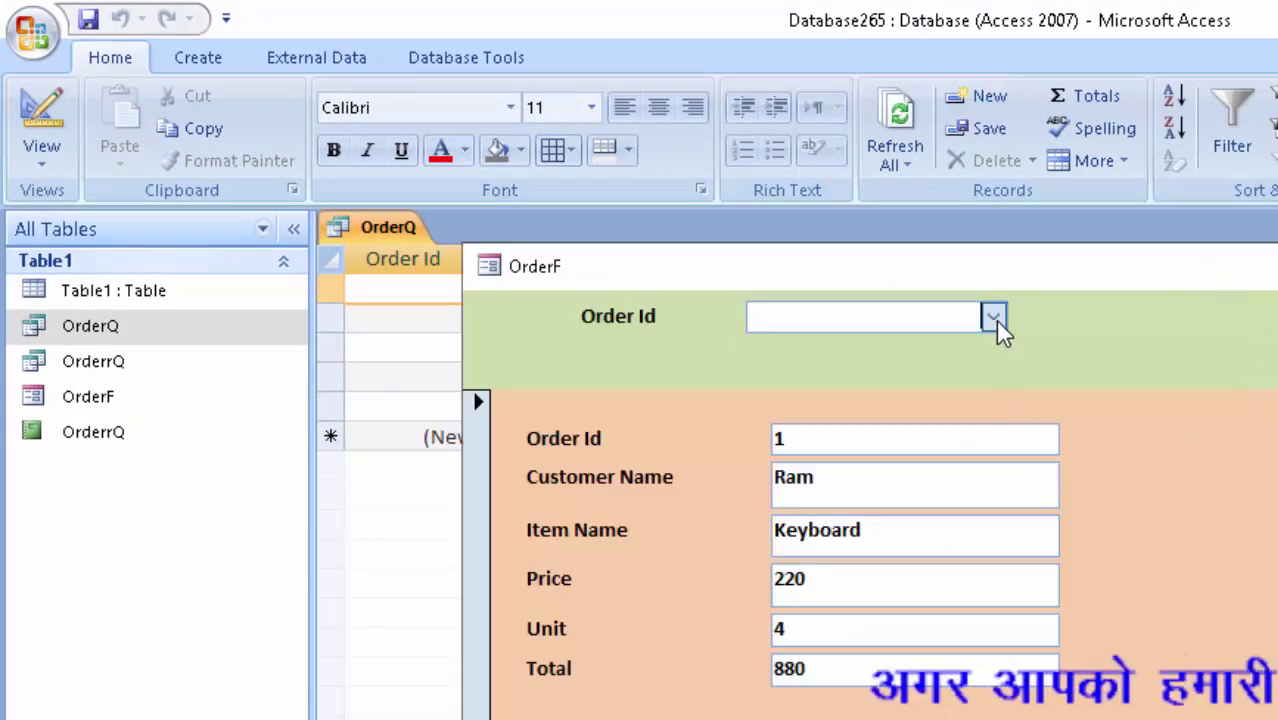
pyautogui.click(993, 317)
pyautogui.click(873, 462)
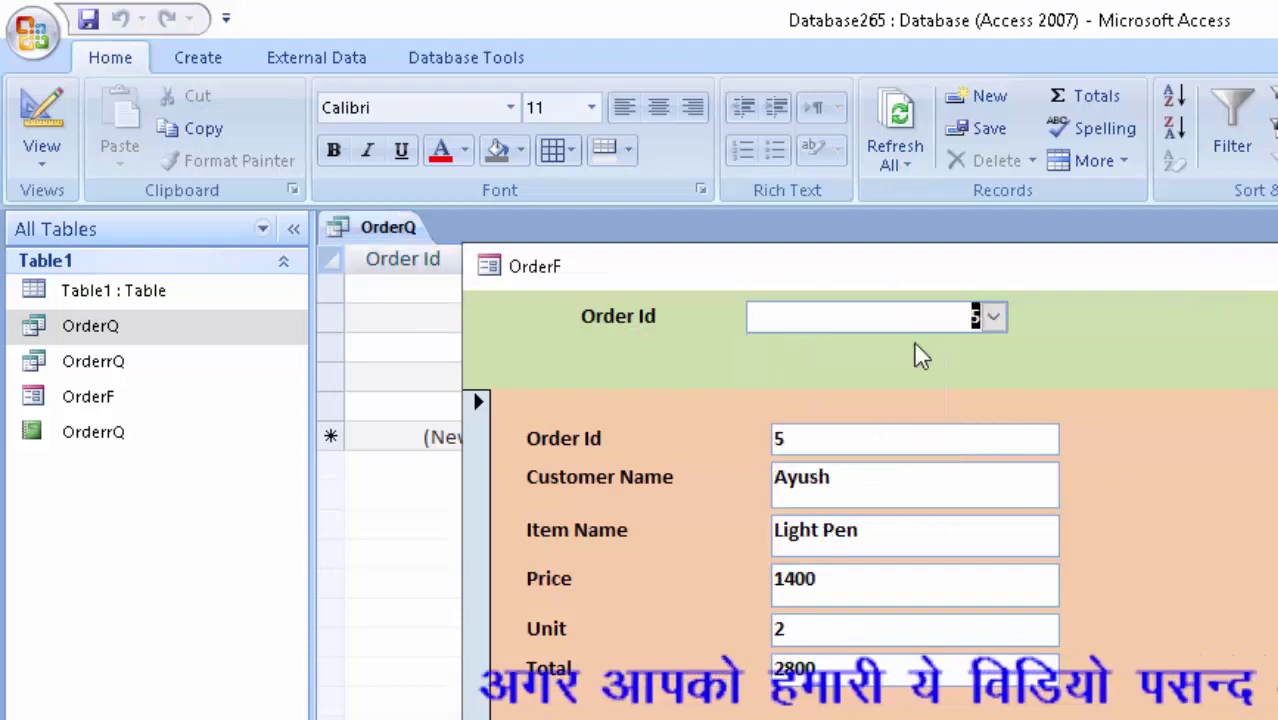
pyautogui.moveTo(1067, 285); pyautogui.dragTo(1089, 528)
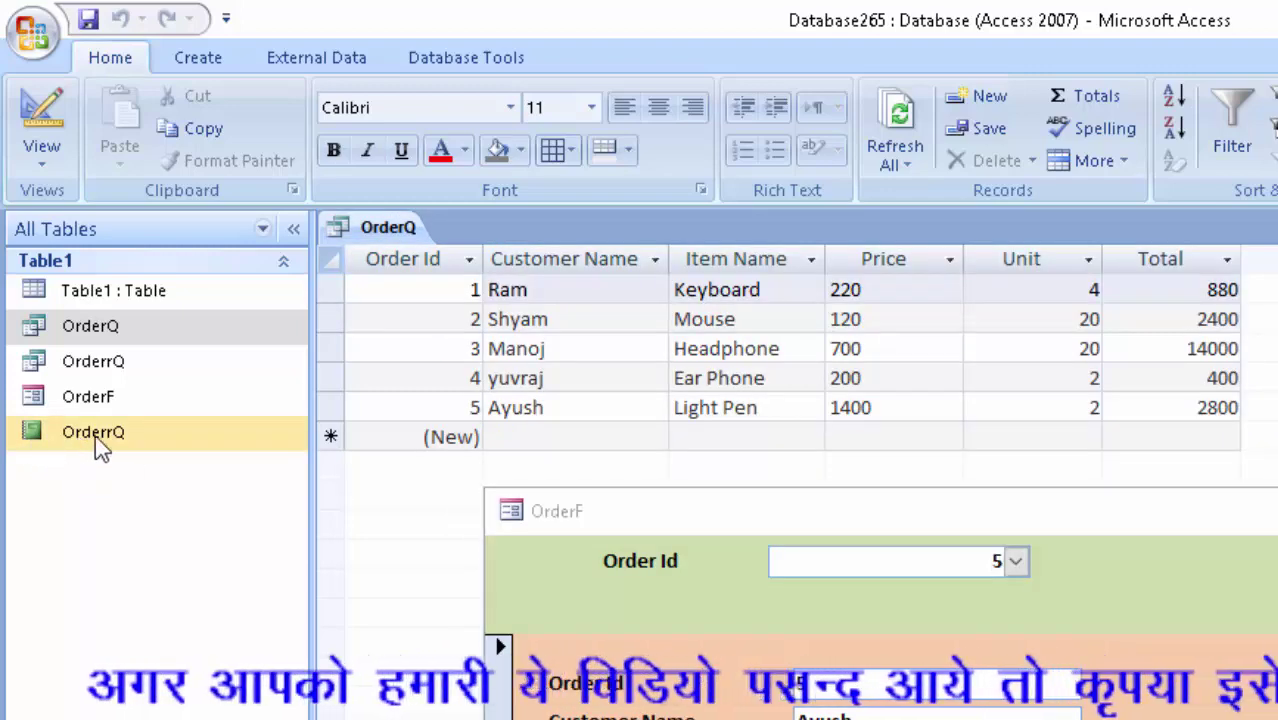
# Open the OrderrQ report to show order 5's Light Pen details, moving OrderF aside
pyautogui.click(96, 437)
pyautogui.doubleClick(100, 445)
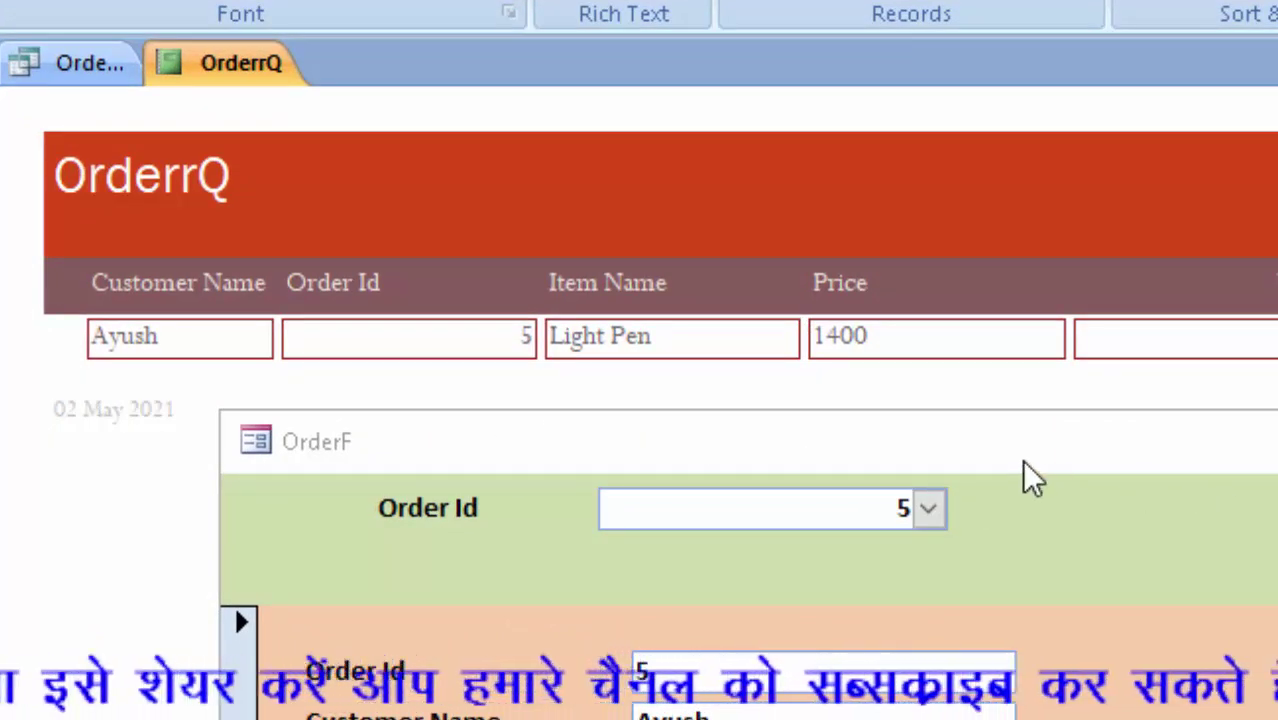
pyautogui.moveTo(1022, 462)
pyautogui.mouseDown()
pyautogui.moveTo(1206, 192)
pyautogui.moveTo(1235, 188)
pyautogui.mouseUp()
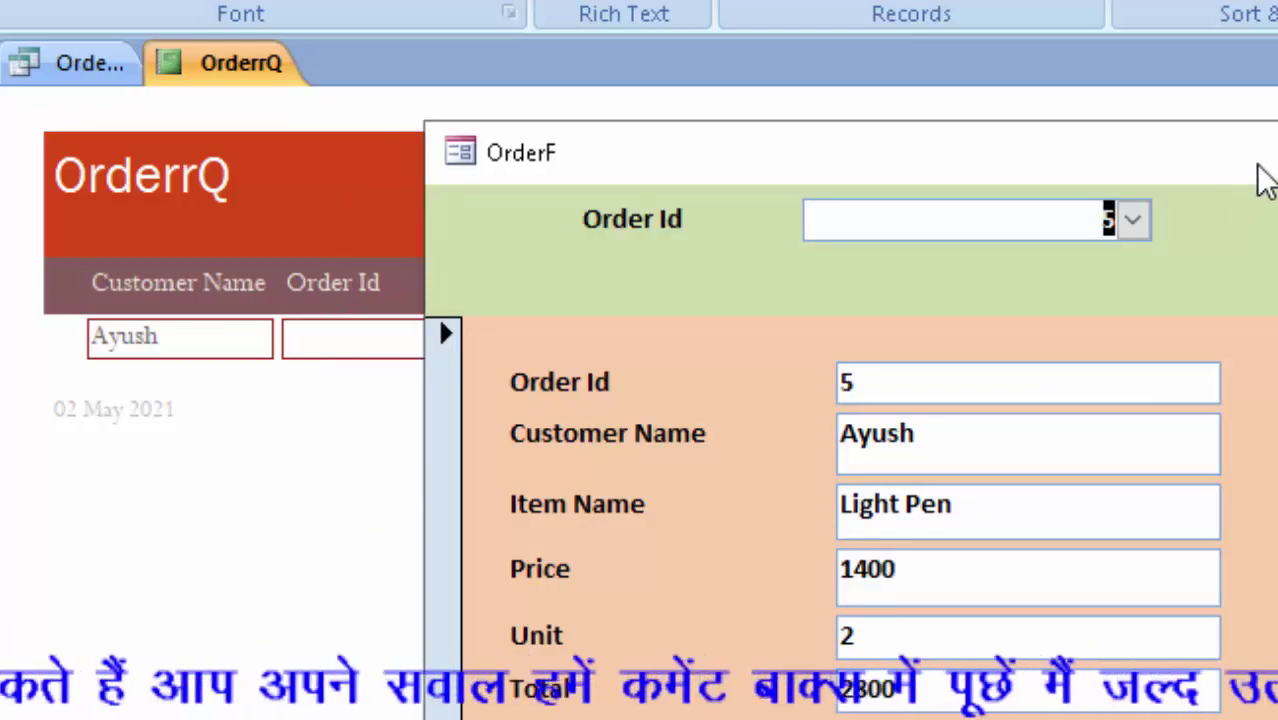
pyautogui.moveTo(1262, 178)
pyautogui.mouseDown()
pyautogui.moveTo(815, 445)
pyautogui.moveTo(433, 453)
pyautogui.mouseUp()
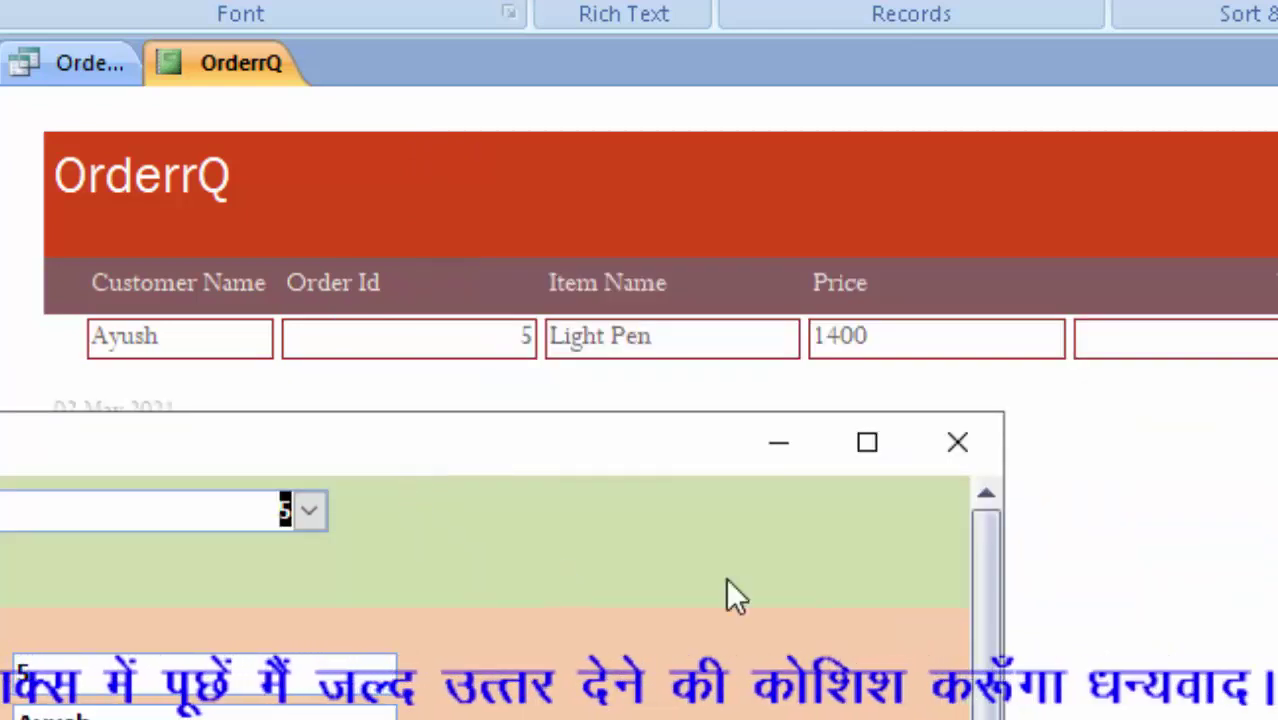